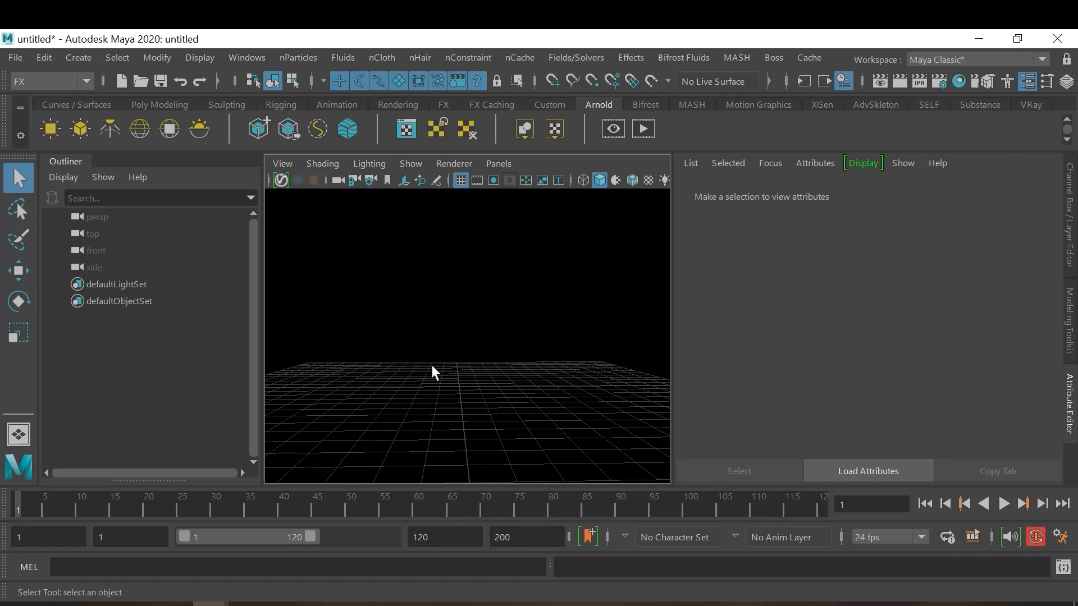
Step: Create a polygon disc at the origin and select it
click(164, 104)
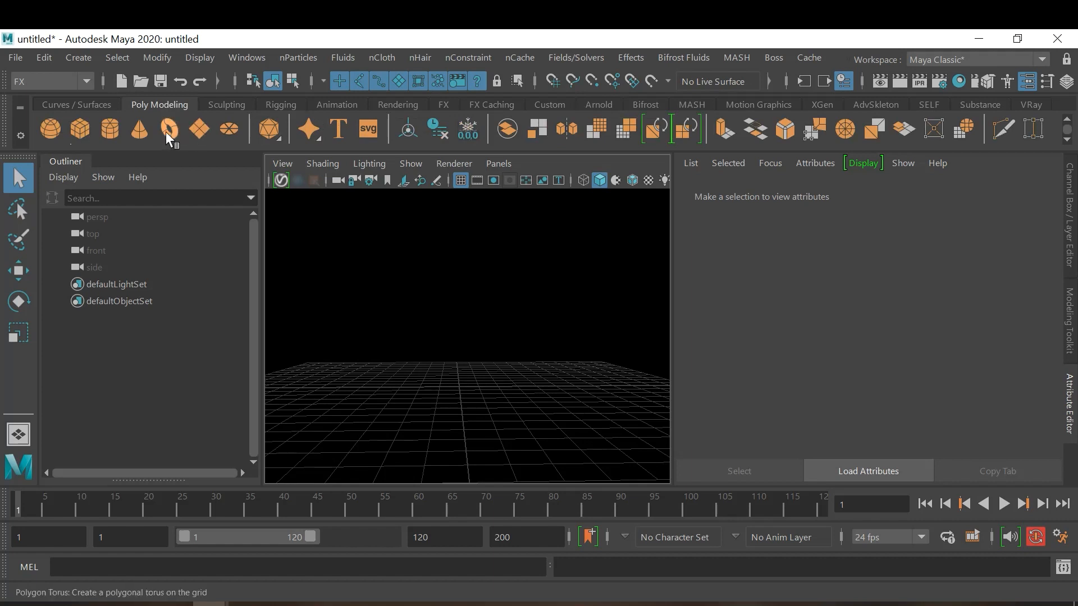
click(228, 126)
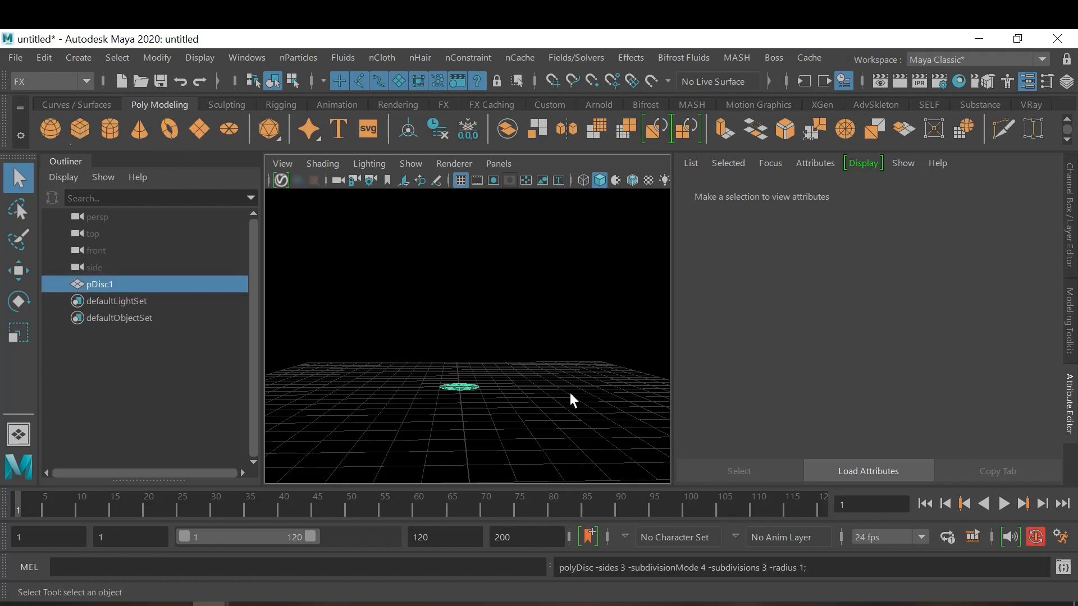
drag(568, 356, 557, 371)
alt+right_drag(561, 356, 582, 365)
alt+drag(582, 365, 544, 382)
alt+middle_drag(544, 382, 548, 329)
click(496, 356)
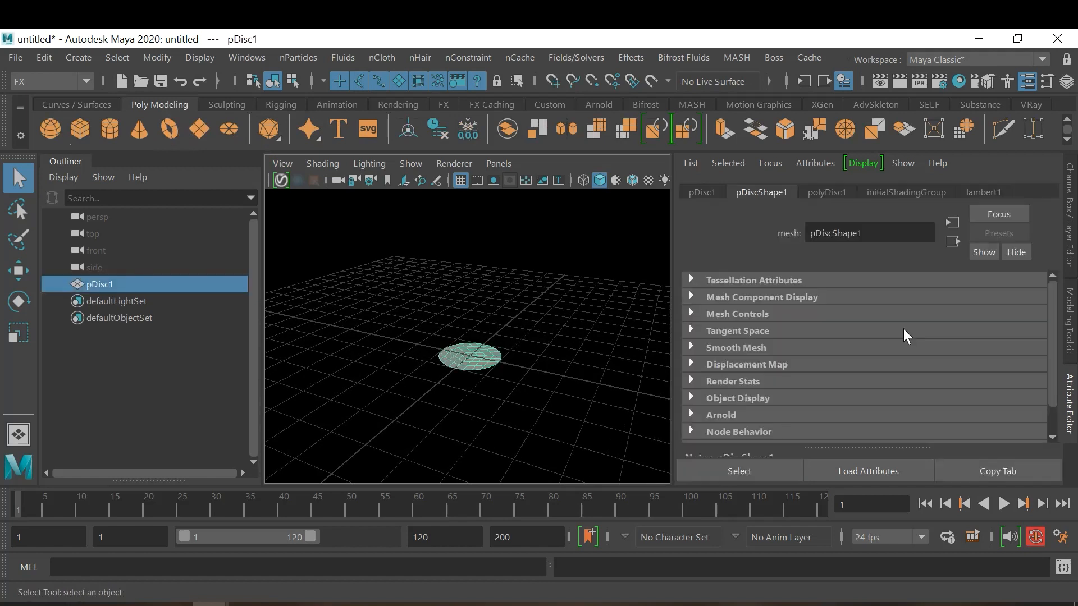
Step: Set the disc's radius to 6.7 and its subdivisions to 4
key(ctrl+a)
scroll(977, 298, down, 2)
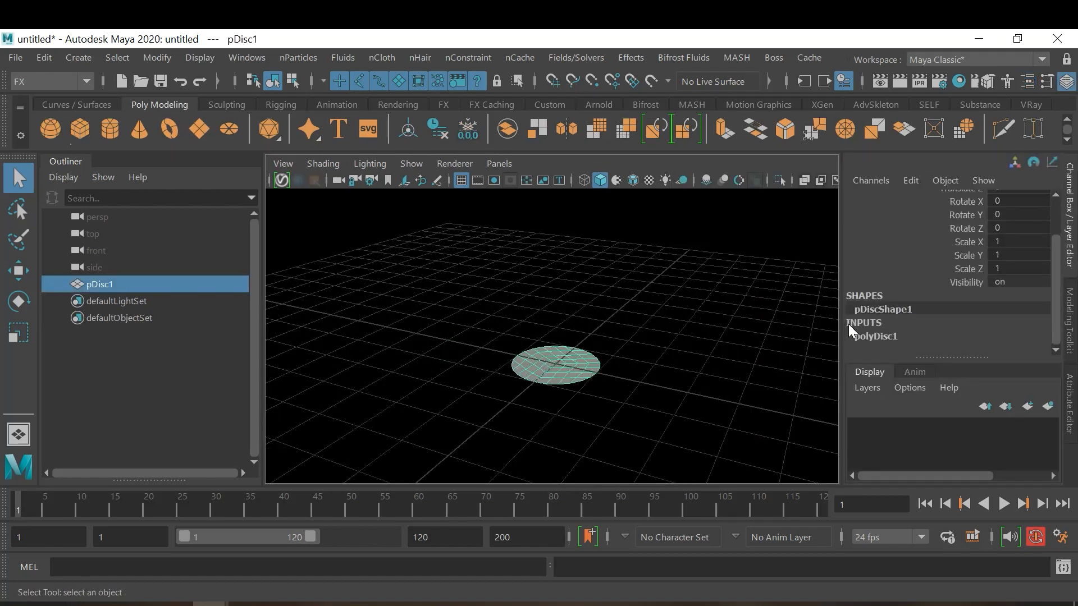
click(879, 338)
click(956, 336)
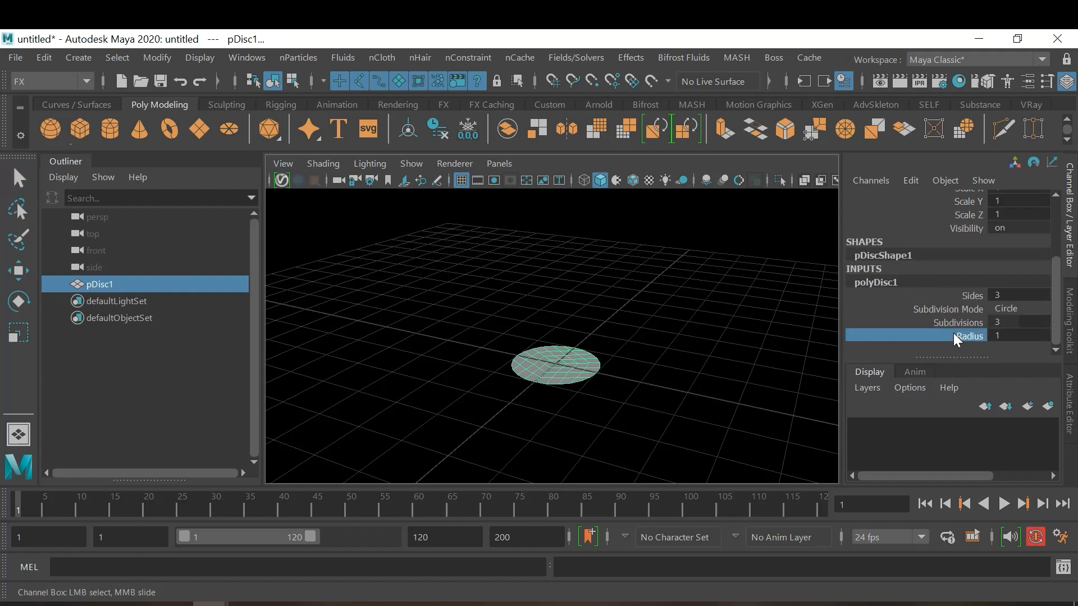
middle_drag(619, 371, 650, 376)
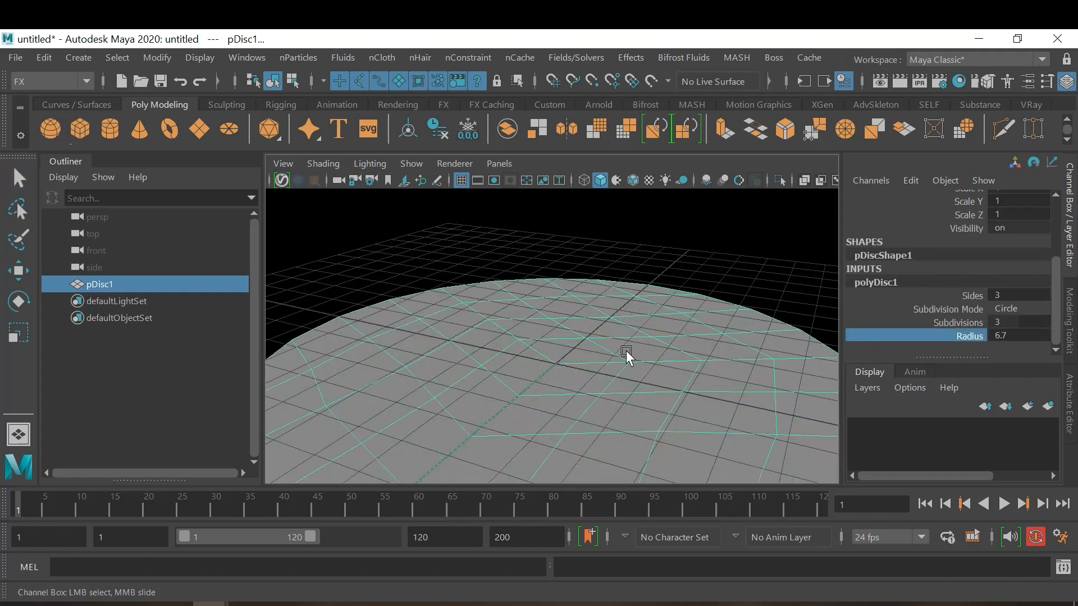
click(1014, 322)
text(4)
key(Return)
click(754, 274)
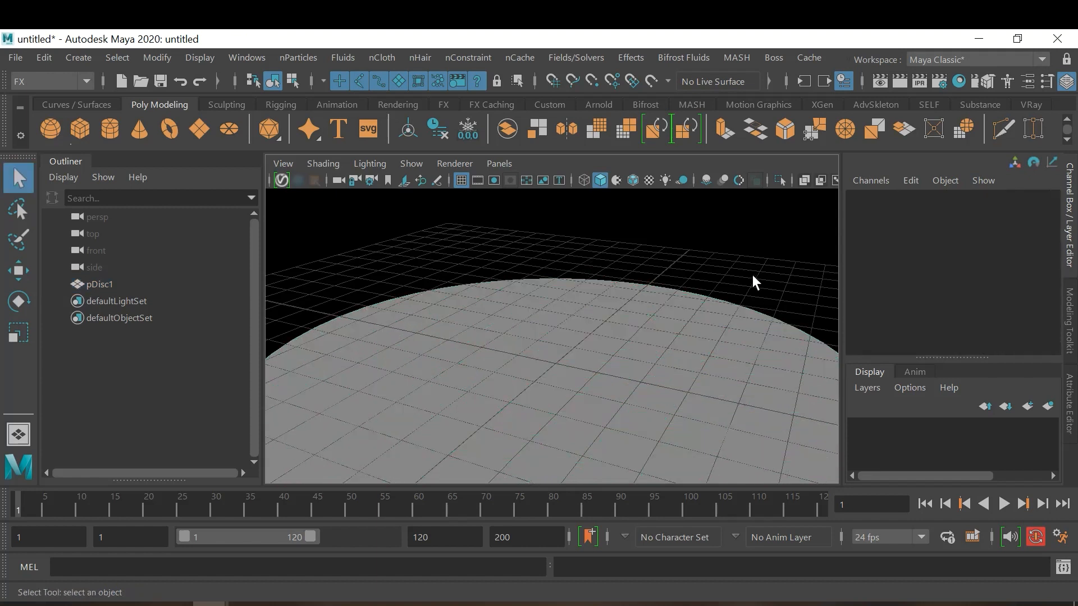
Step: Hide the viewport grid and cycle the viewport background to the blue gradient
click(461, 180)
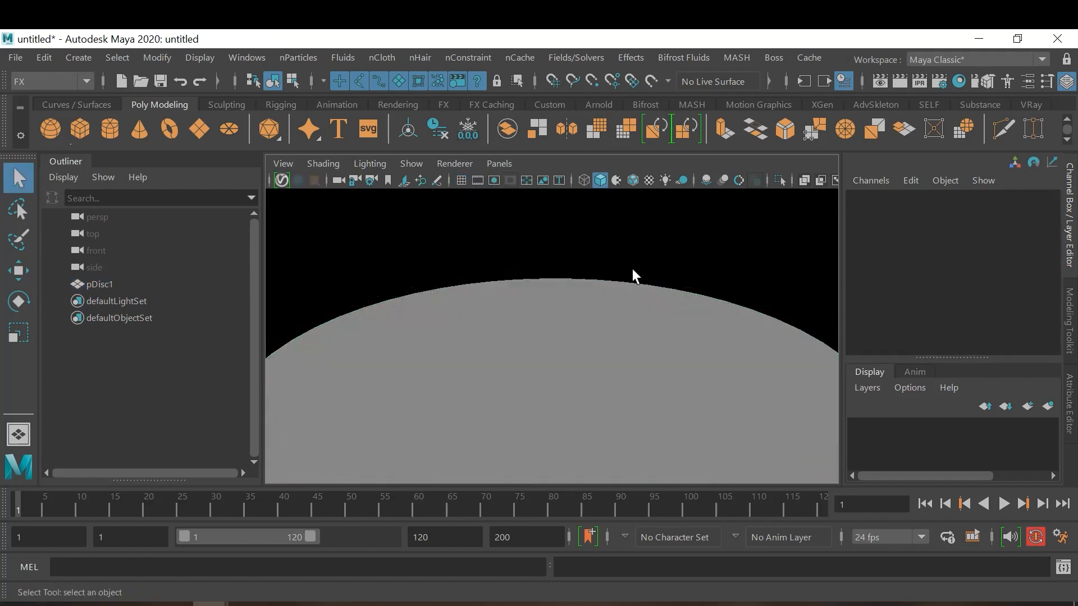
alt+drag(655, 313, 646, 385)
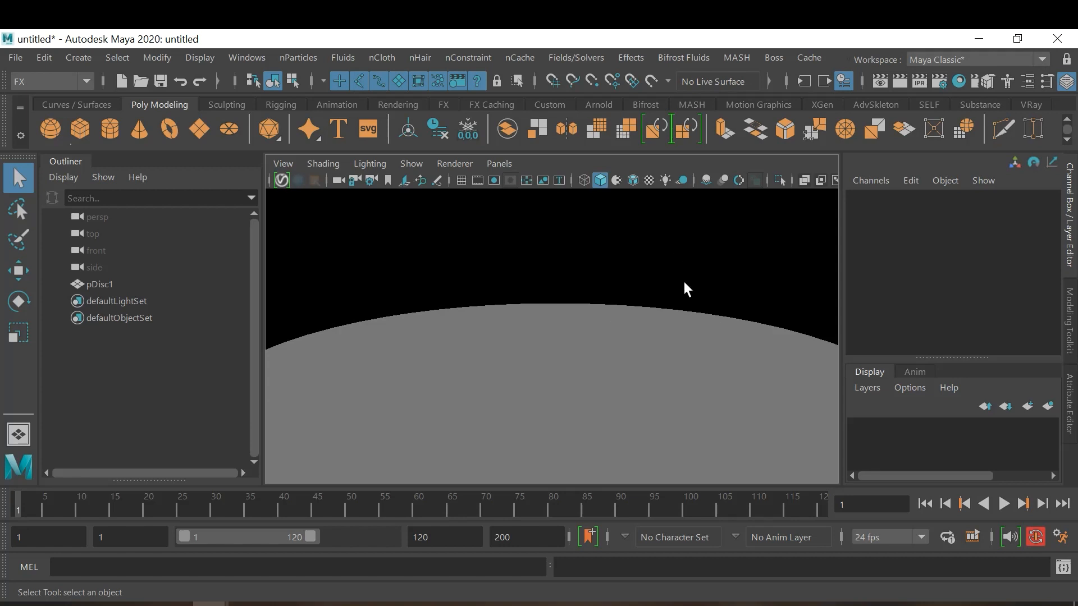
key(alt+b)
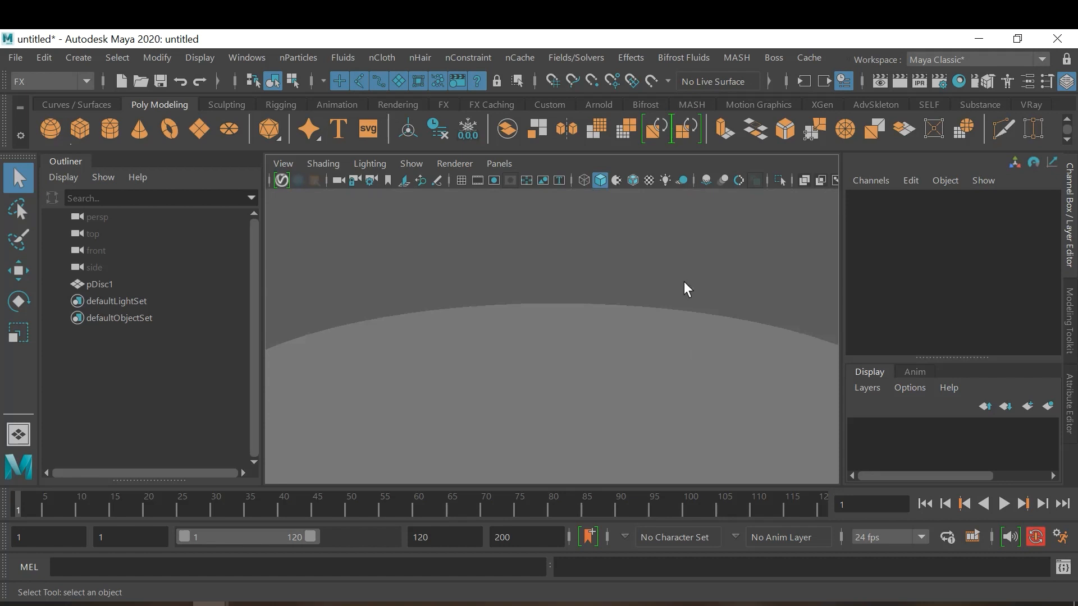
key(alt+b)
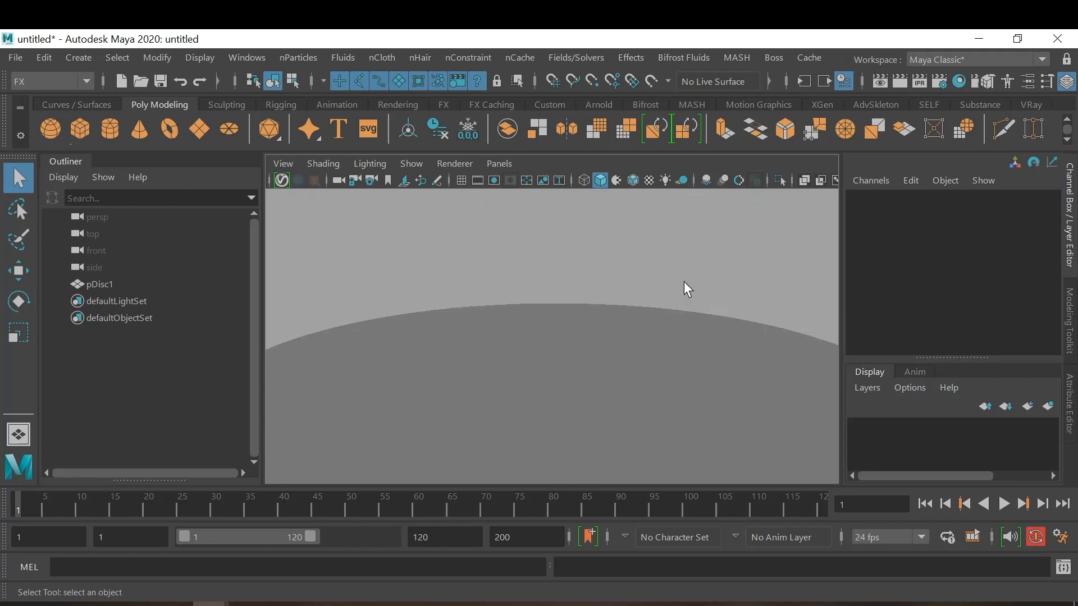
key(alt+b)
key(alt+b)
key(alt+b)
key(alt+b)
key(alt+b)
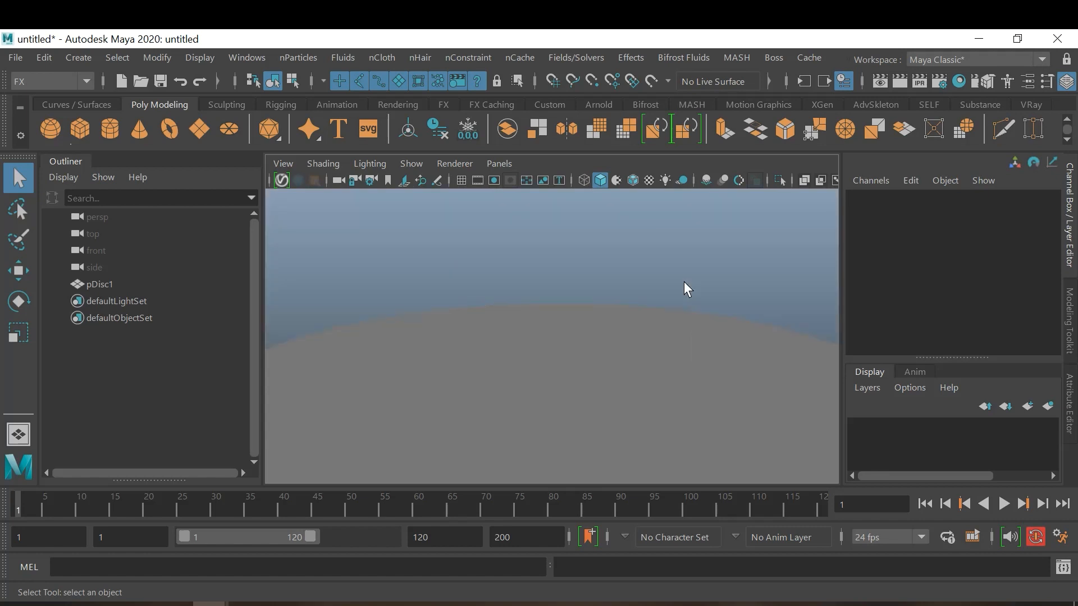
Step: Create a polygon sphere at the disc's centre, half sunk into the ground
alt+right_drag(681, 295, 640, 334)
mouse_move(640, 334)
alt+mouse_down()
mouse_move(638, 323)
mouse_move(630, 338)
alt+mouse_up()
alt+right_drag(630, 337, 702, 378)
alt+drag(703, 377, 696, 368)
click(50, 130)
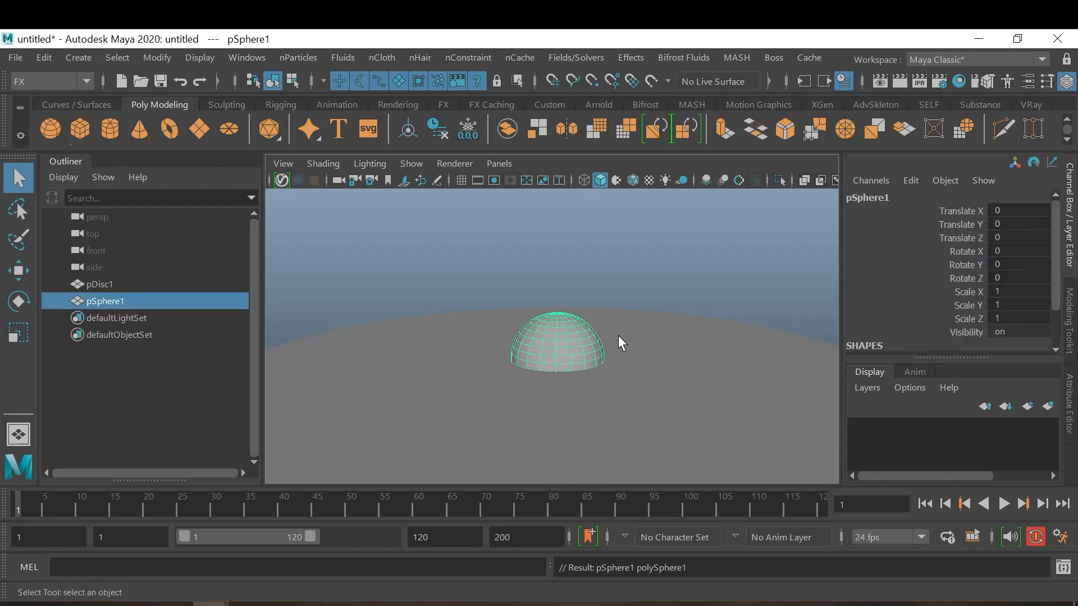
click(674, 308)
alt+drag(678, 296, 599, 279)
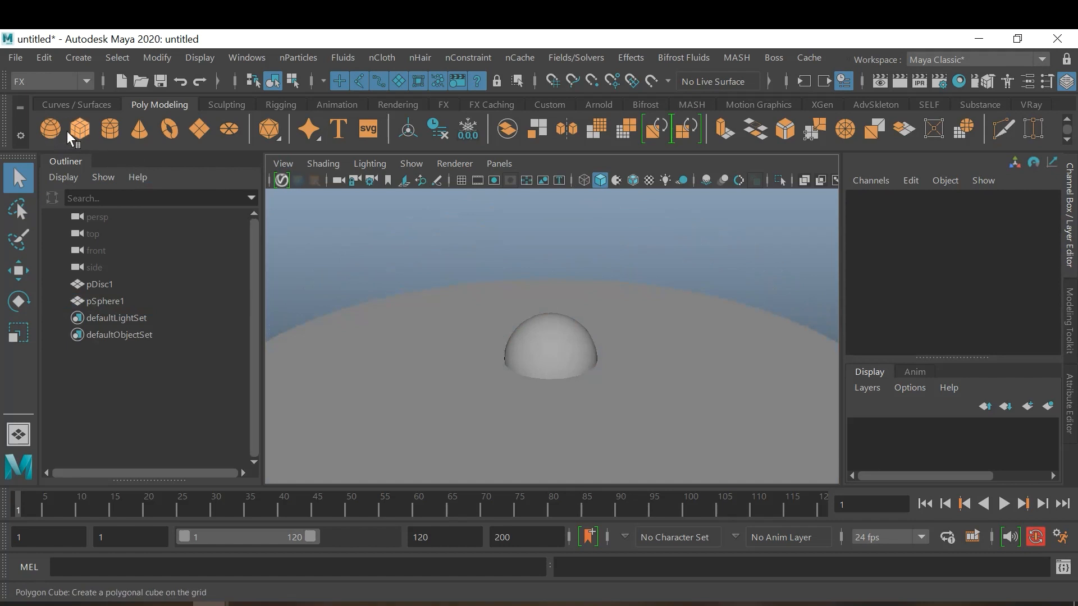
Step: Duplicate the sphere and move the copy about 3.2 units along X
click(539, 349)
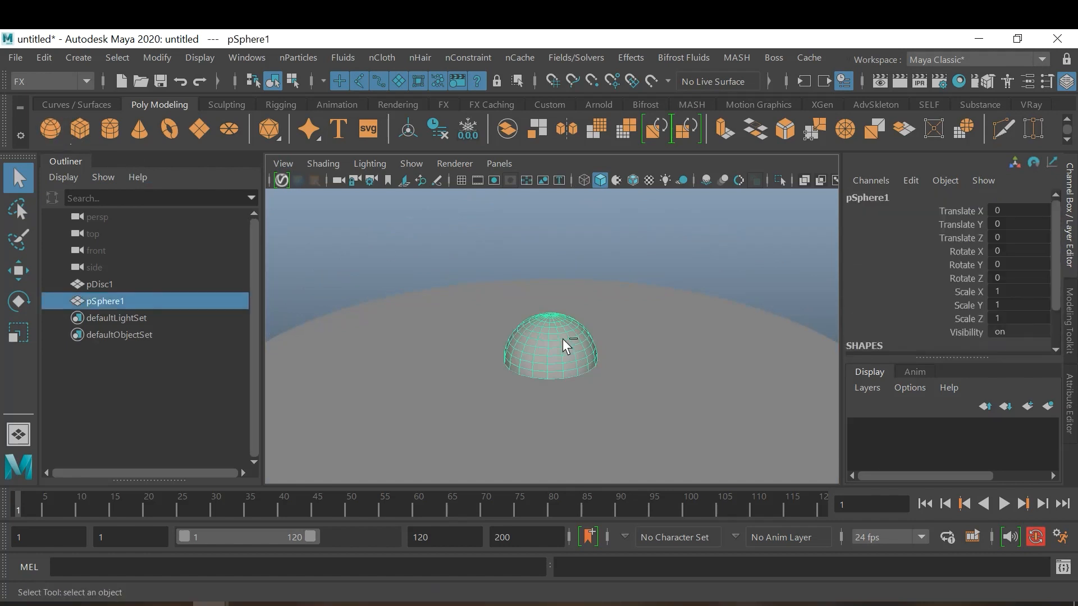
key(ctrl+d)
key(w)
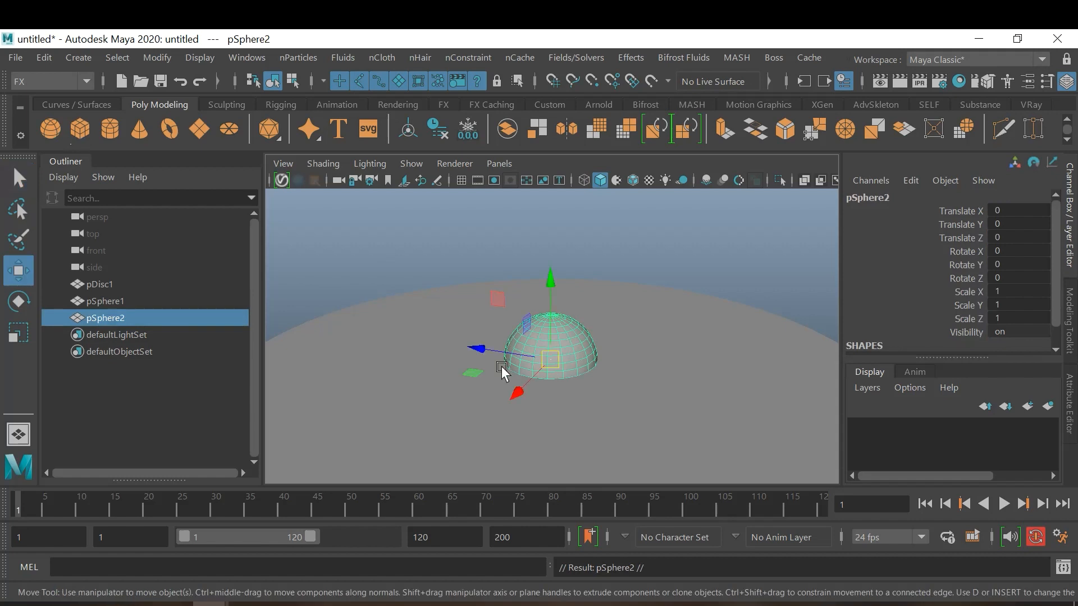
drag(512, 393, 444, 469)
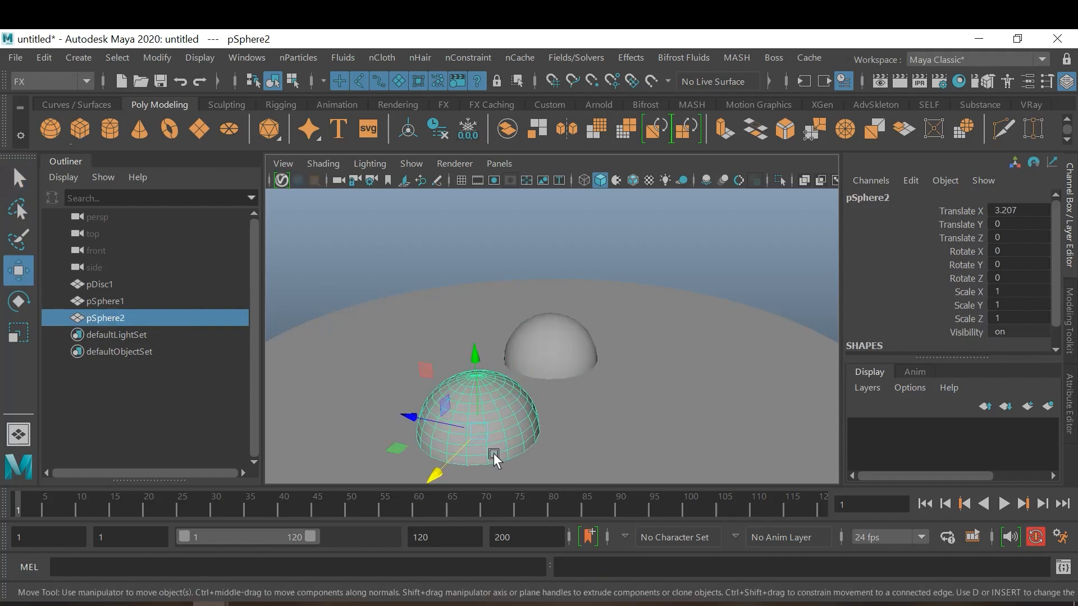
Step: Spread the front sphere along Z and place a duplicate of it at about X 3.207, Z -2.635
drag(414, 414, 560, 459)
key(ctrl+d)
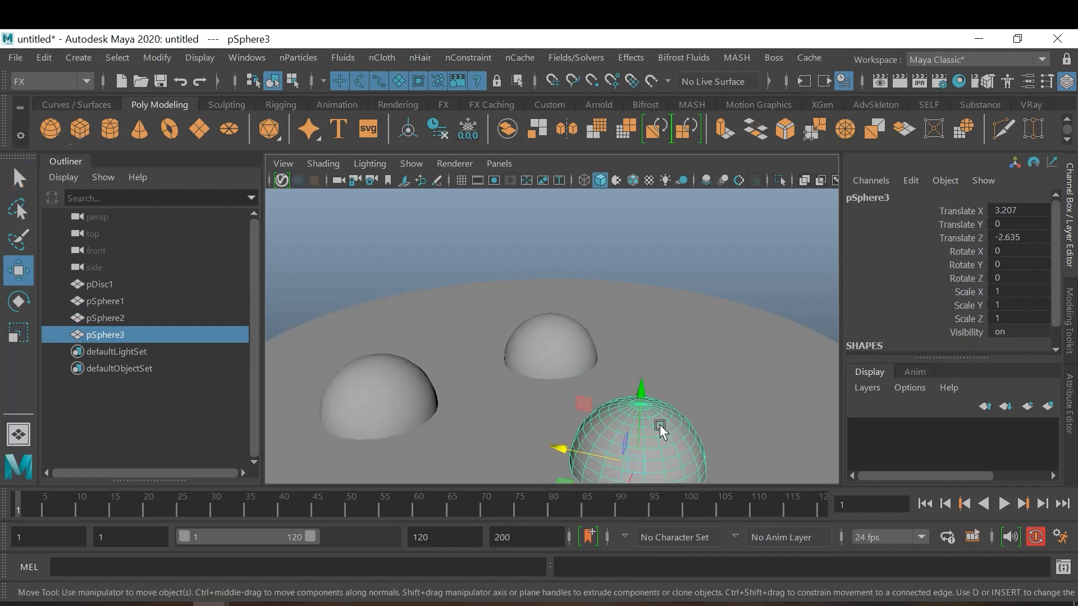
click(664, 264)
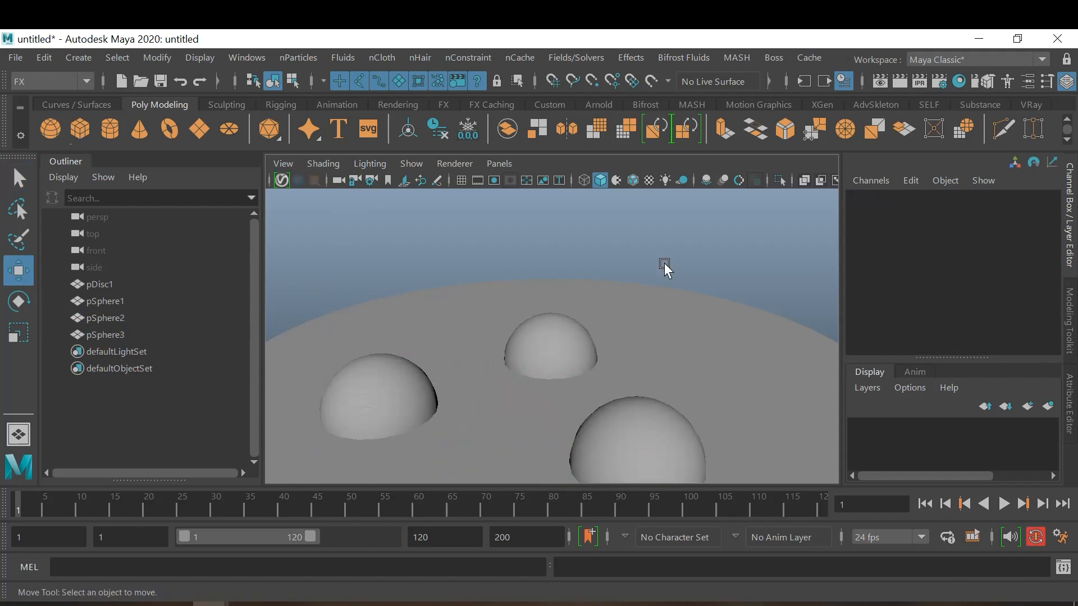
Step: Switch the disc to face mode and select a band of faces along part of its outer rim
click(702, 318)
alt+drag(702, 318, 737, 328)
right_drag(770, 332, 760, 168)
click(748, 316)
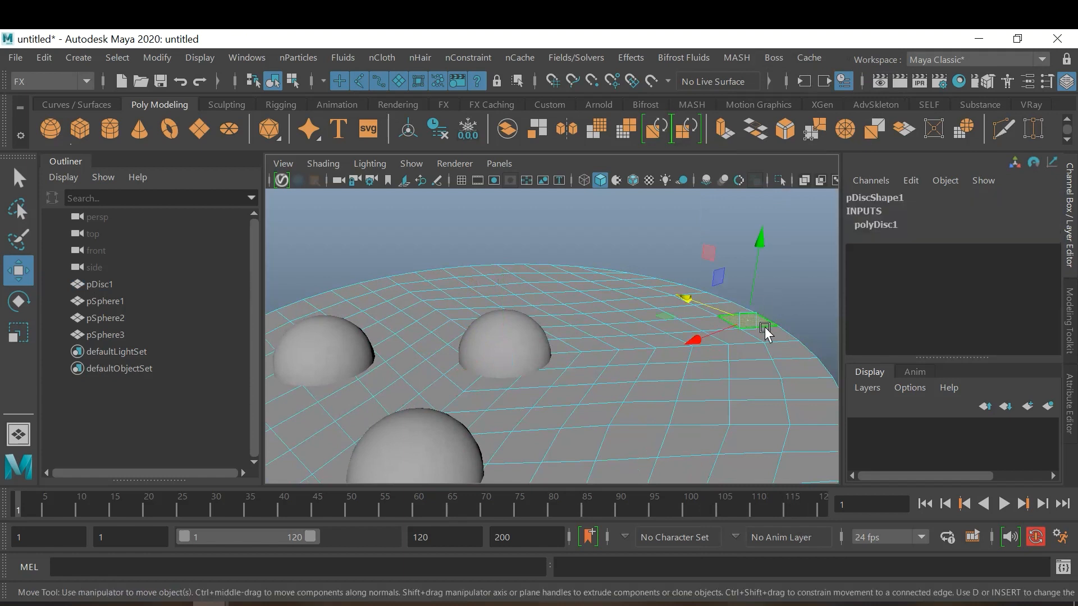
shift+double_click(774, 333)
click(773, 335)
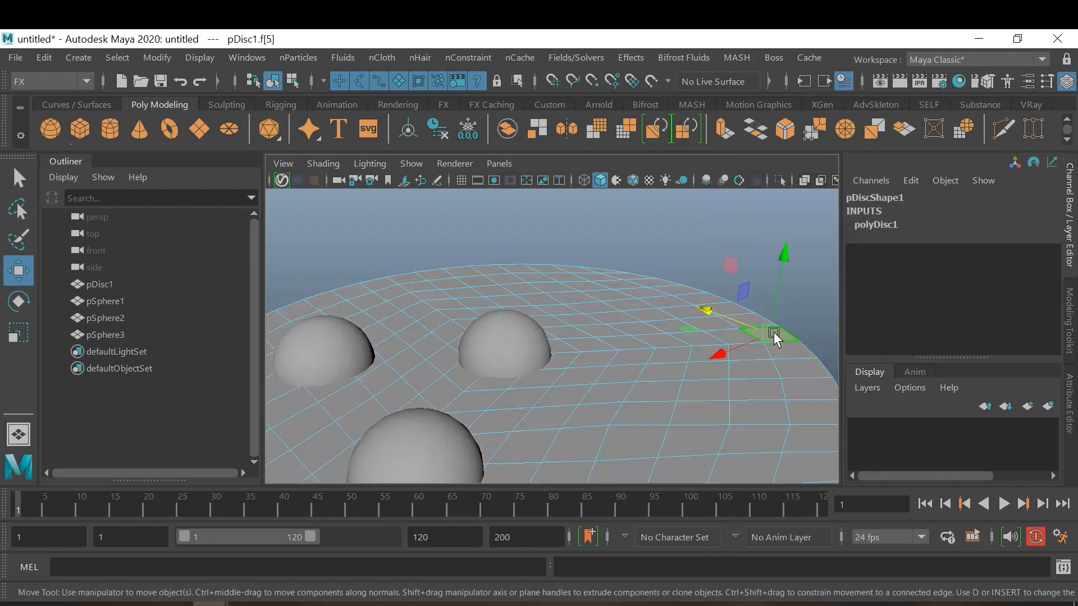
alt+right_drag(741, 445, 627, 312)
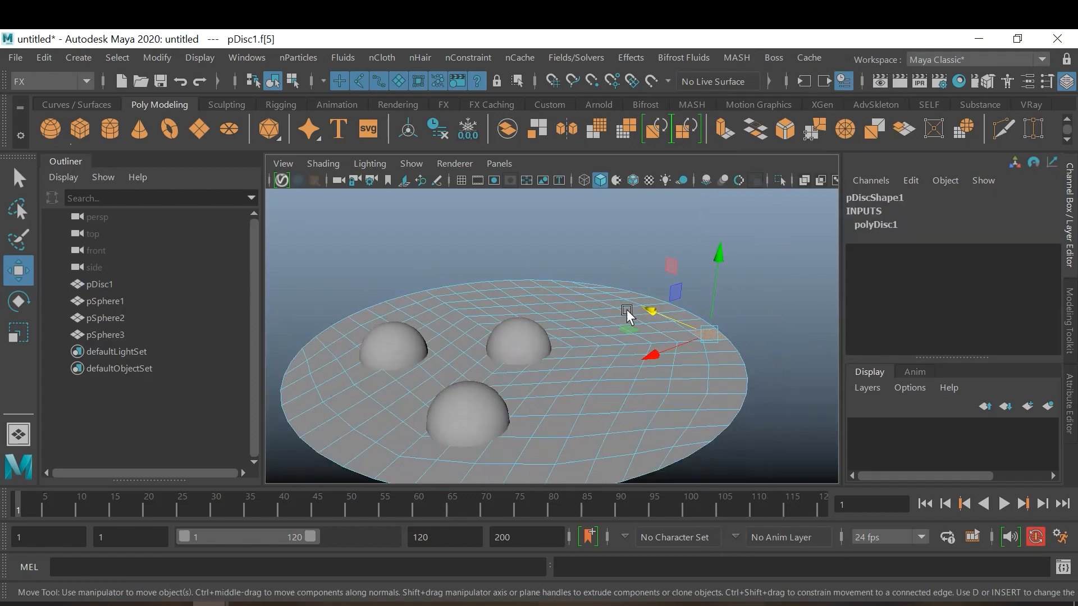
mouse_move(628, 316)
alt+mouse_down()
mouse_move(650, 314)
mouse_move(650, 325)
mouse_move(637, 324)
alt+mouse_up()
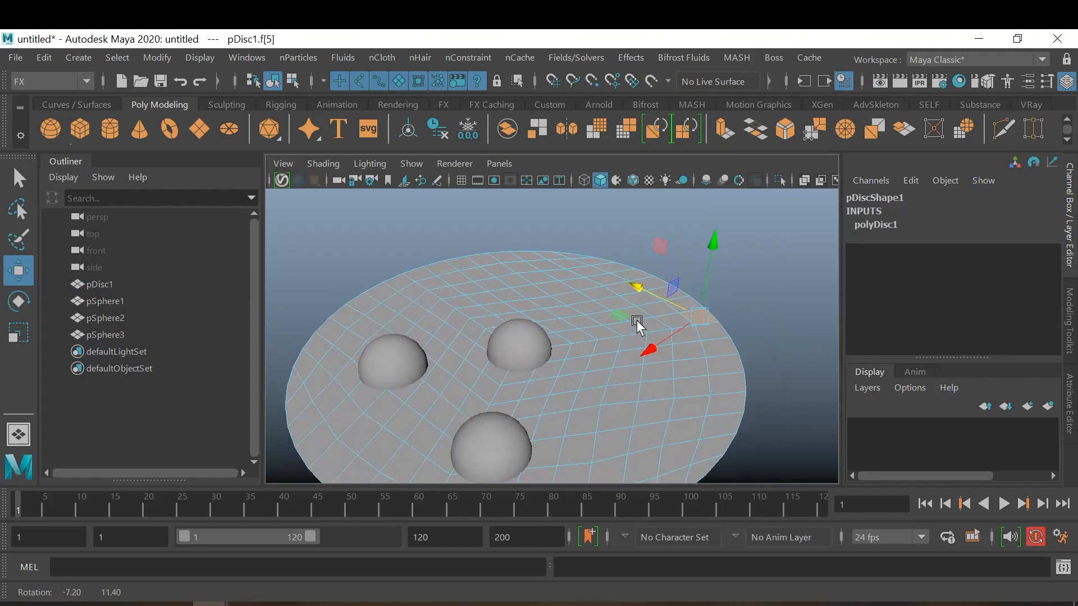
click(704, 317)
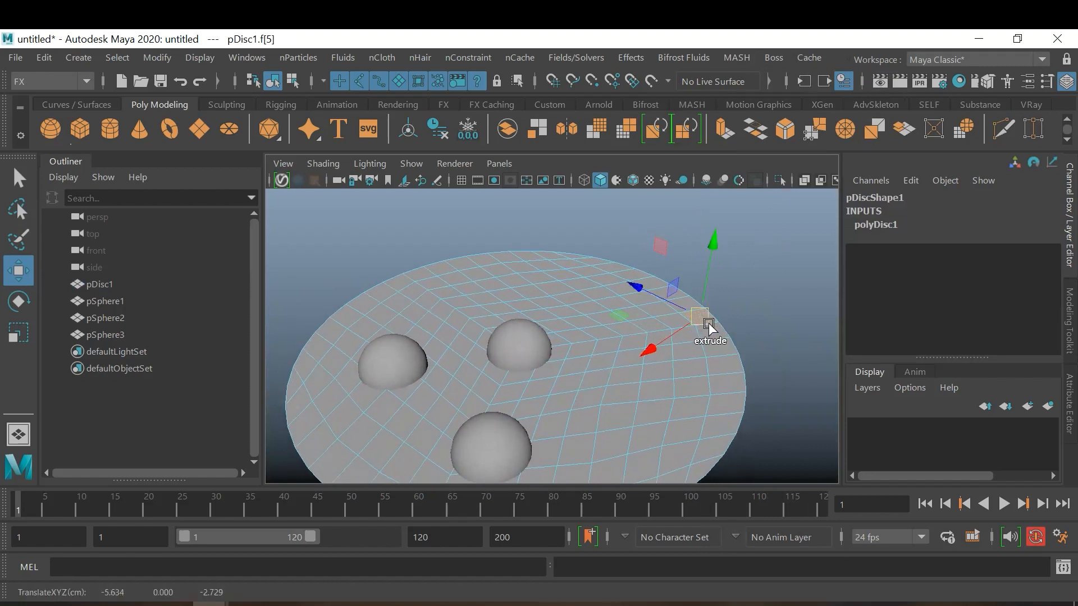
shift+double_click(712, 337)
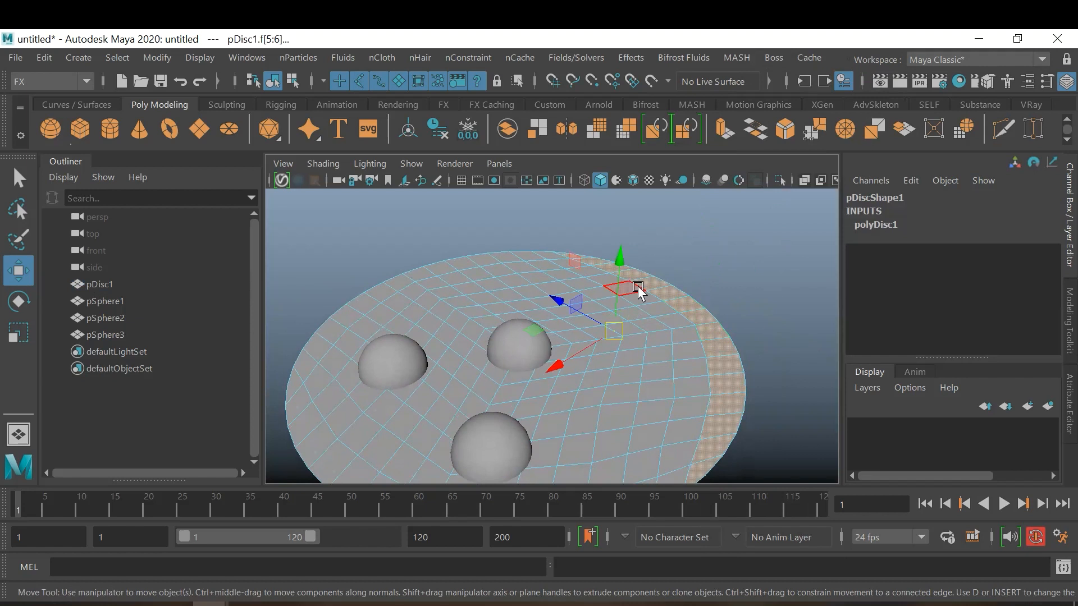
Step: Raise the selected rim faces about 1.57 units in Y using soft selection with a falloff radius of about 3
drag(627, 271, 624, 248)
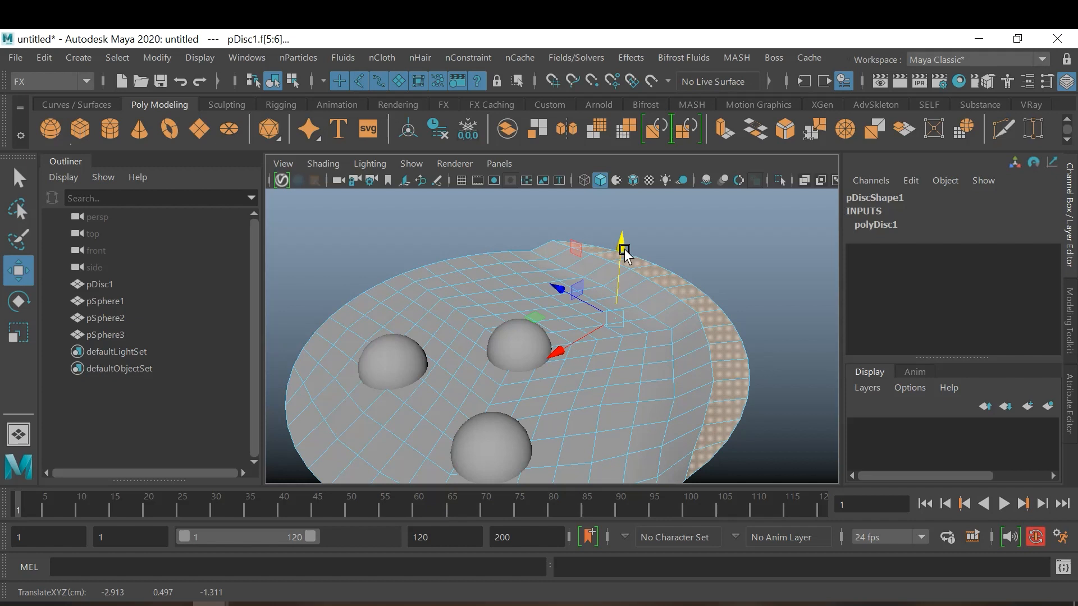
key(ctrl+z)
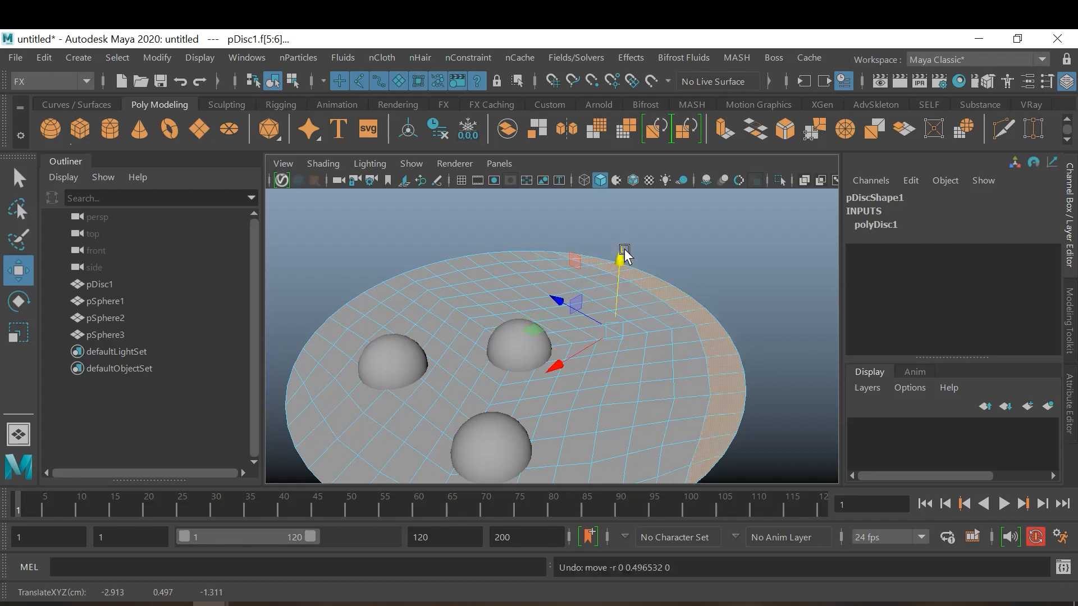
key(b)
drag(628, 308, 723, 331)
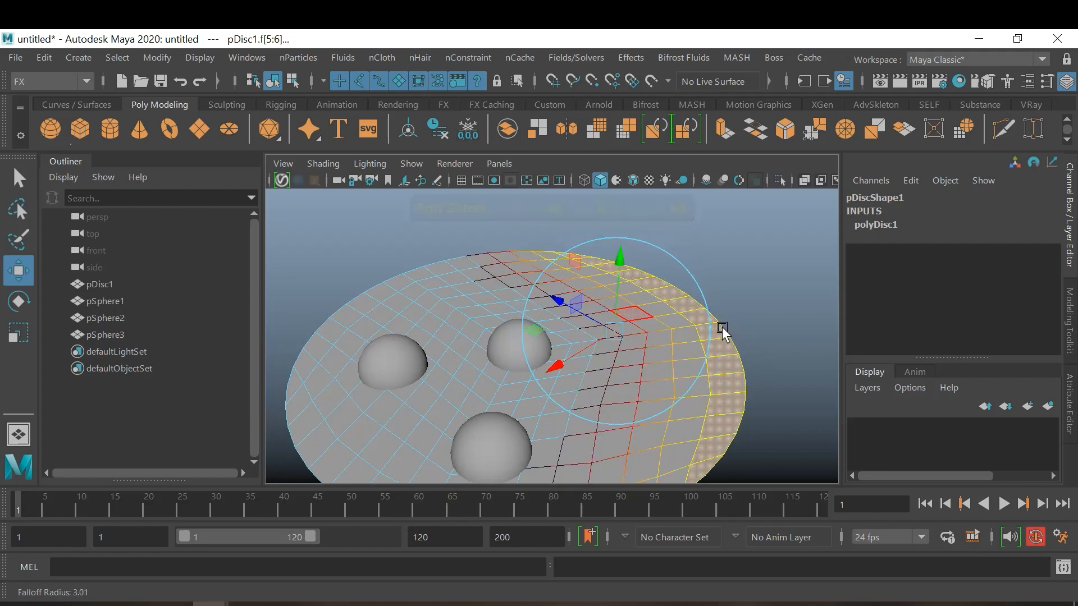
drag(621, 260, 655, 221)
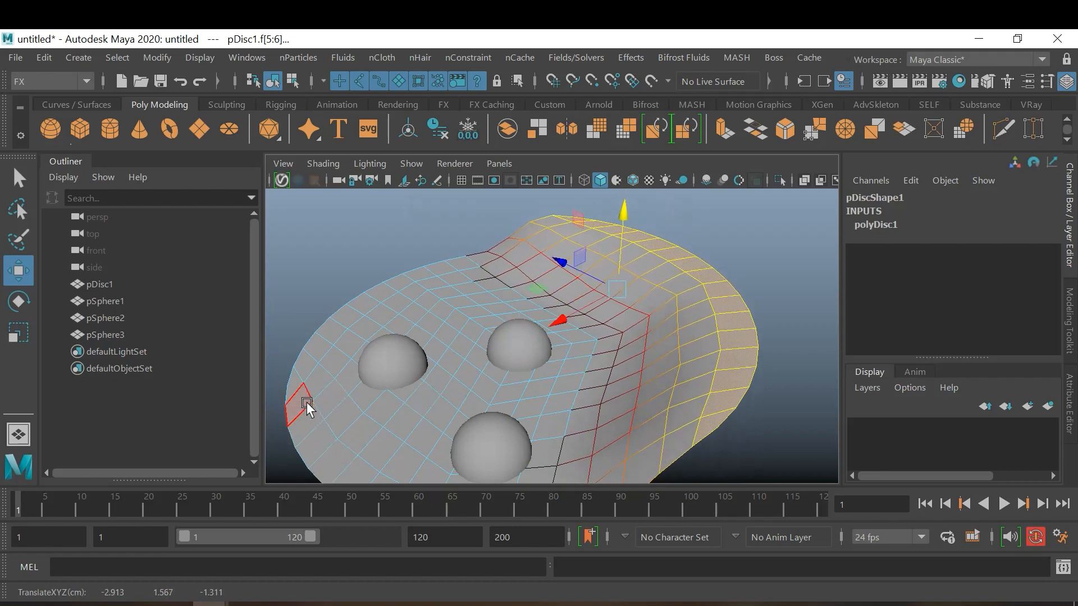
Step: Lower a face on the disc's opposite rim to about Y -1.19 using a wider soft-selection falloff
click(332, 464)
alt+drag(550, 395, 561, 270)
drag(392, 251, 386, 282)
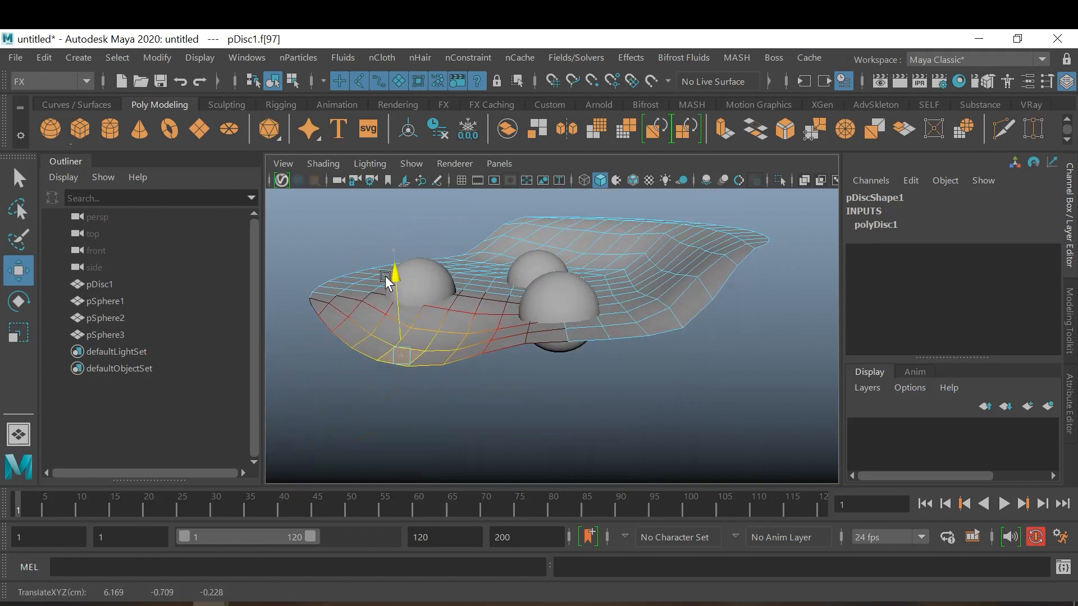
key(ctrl+z)
drag(399, 312, 658, 405)
drag(401, 250, 433, 332)
alt+drag(481, 361, 510, 344)
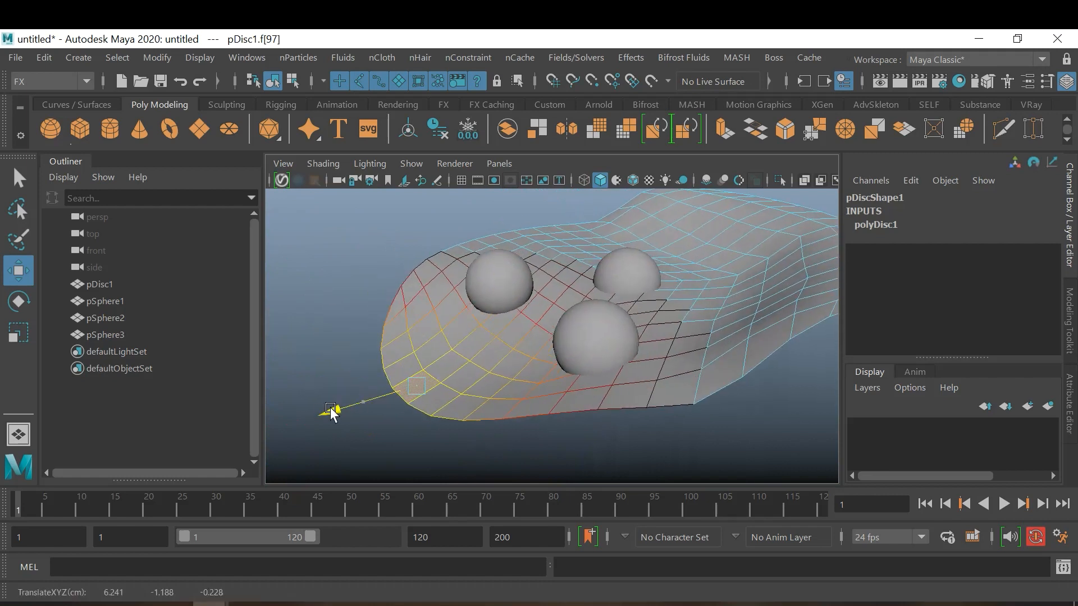
Step: Raise one rim face on each of the disc's two remaining sides with soft selection to curve the ground upward
alt+drag(577, 377, 448, 284)
click(385, 273)
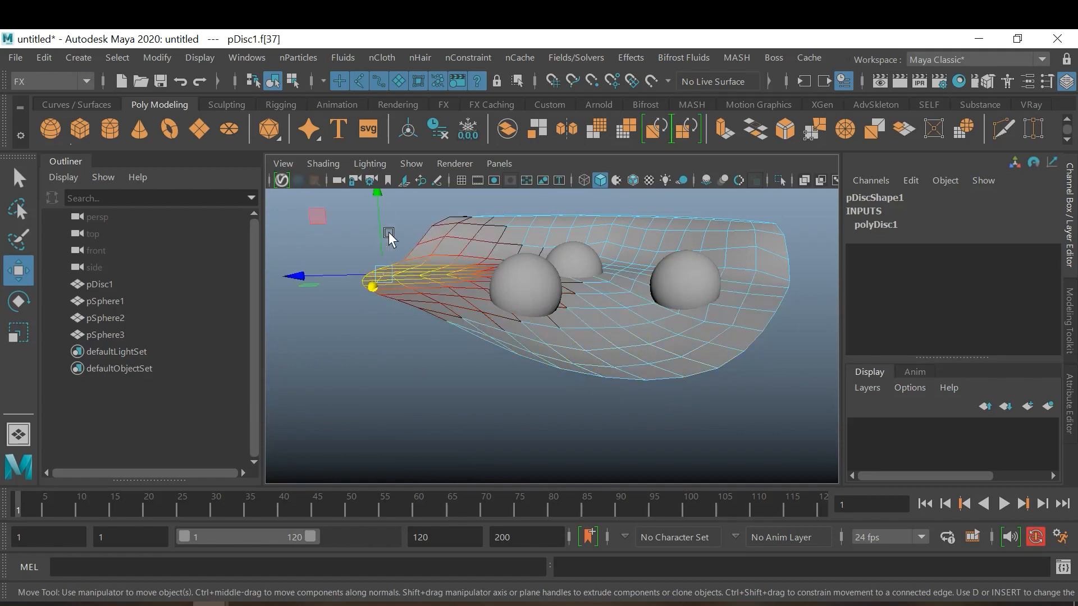
drag(377, 205, 384, 174)
click(788, 250)
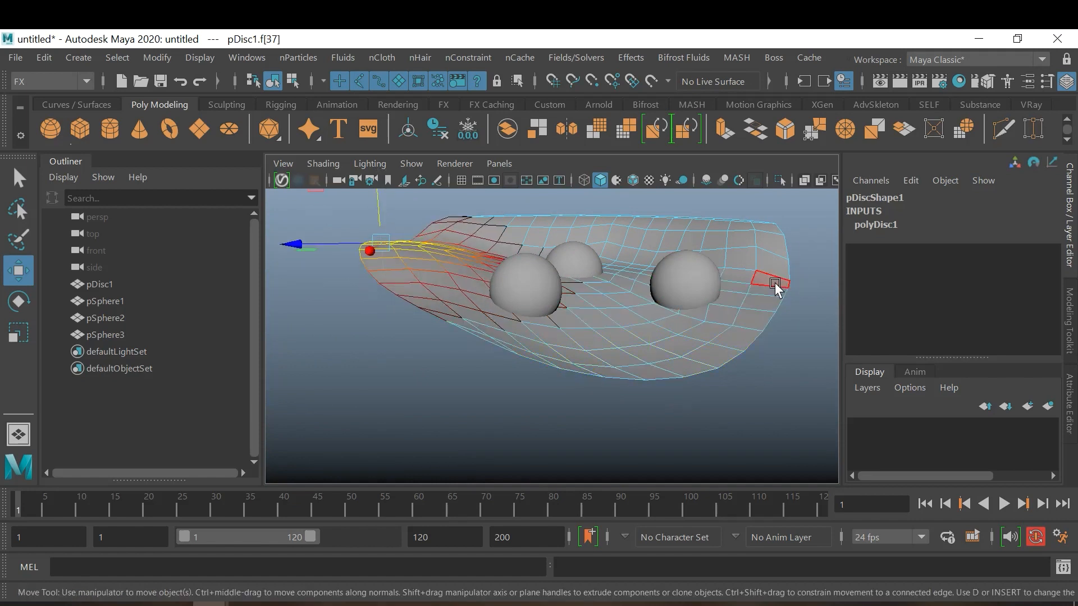
drag(801, 248, 786, 180)
Step: Examine the reshaped ground around the three spheres from a low, close viewpoint
alt+drag(569, 325, 519, 365)
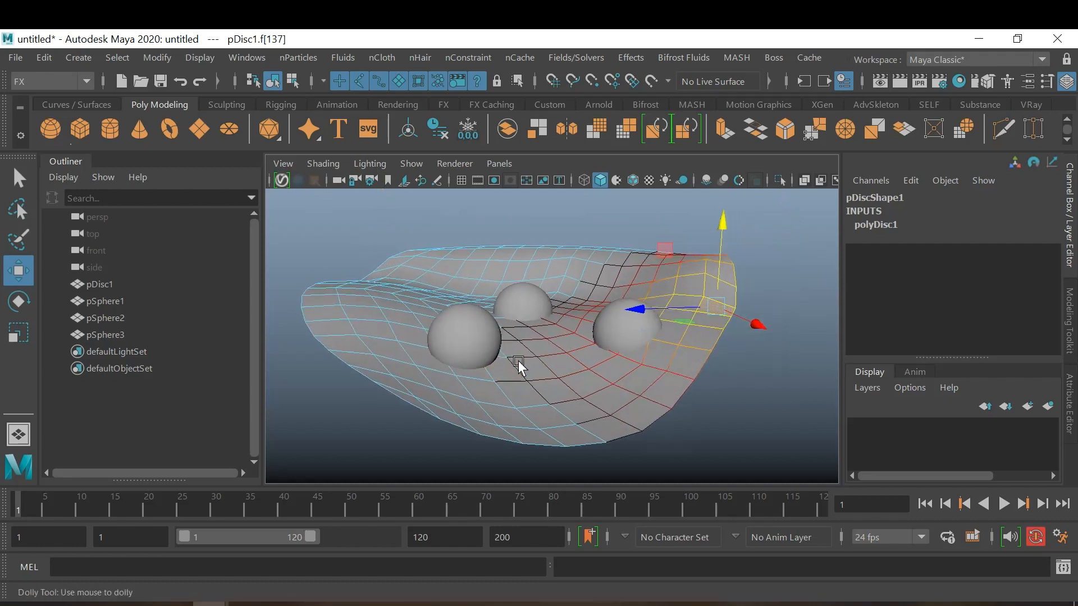
alt+right_drag(519, 365, 639, 391)
alt+drag(639, 392, 591, 369)
alt+right_drag(591, 369, 701, 394)
alt+drag(701, 394, 621, 403)
alt+right_drag(621, 403, 641, 413)
alt+middle_drag(642, 413, 631, 413)
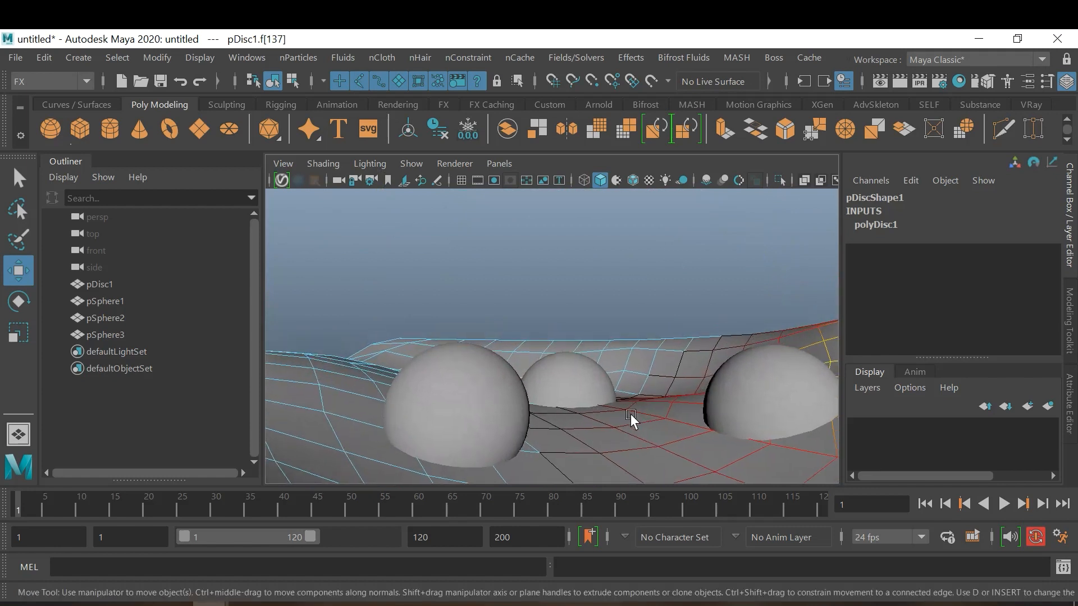
Step: Raise a face on the ground disc's rim near the front sphere with soft selection to form a higher bank
alt+drag(631, 413, 640, 426)
click(331, 332)
drag(337, 309, 323, 212)
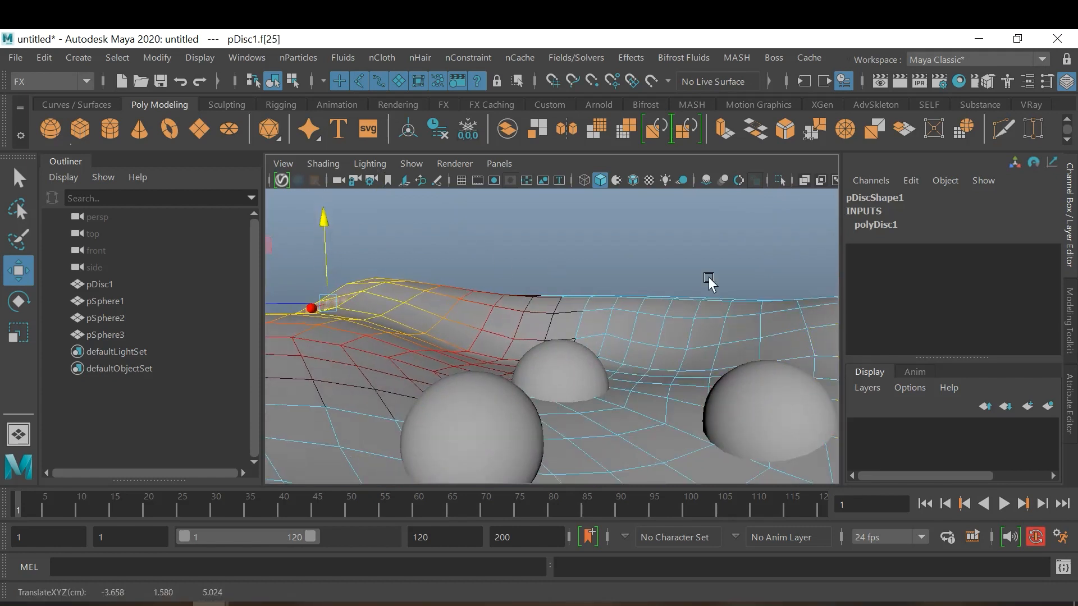
Step: Raise another face on the disc's opposite rim slightly with soft selection and check the resulting ground shape
alt+right_drag(713, 280, 709, 306)
scroll(721, 290, down, 3)
mouse_move(726, 292)
alt+mouse_down()
mouse_move(731, 327)
mouse_move(722, 312)
alt+mouse_up()
alt+middle_drag(722, 312, 692, 359)
click(693, 289)
drag(704, 238, 710, 215)
alt+drag(722, 365, 695, 354)
alt+middle_drag(696, 355, 700, 375)
alt+right_drag(700, 375, 713, 386)
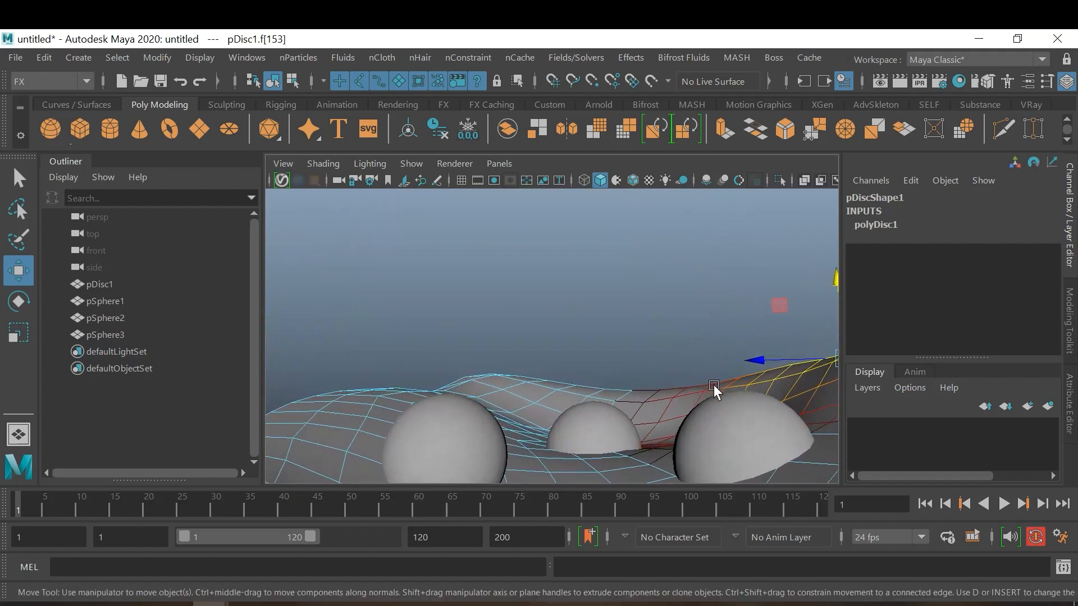
alt+middle_drag(713, 386, 717, 394)
mouse_move(718, 393)
alt+mouse_down()
mouse_move(739, 394)
mouse_move(724, 396)
alt+mouse_up()
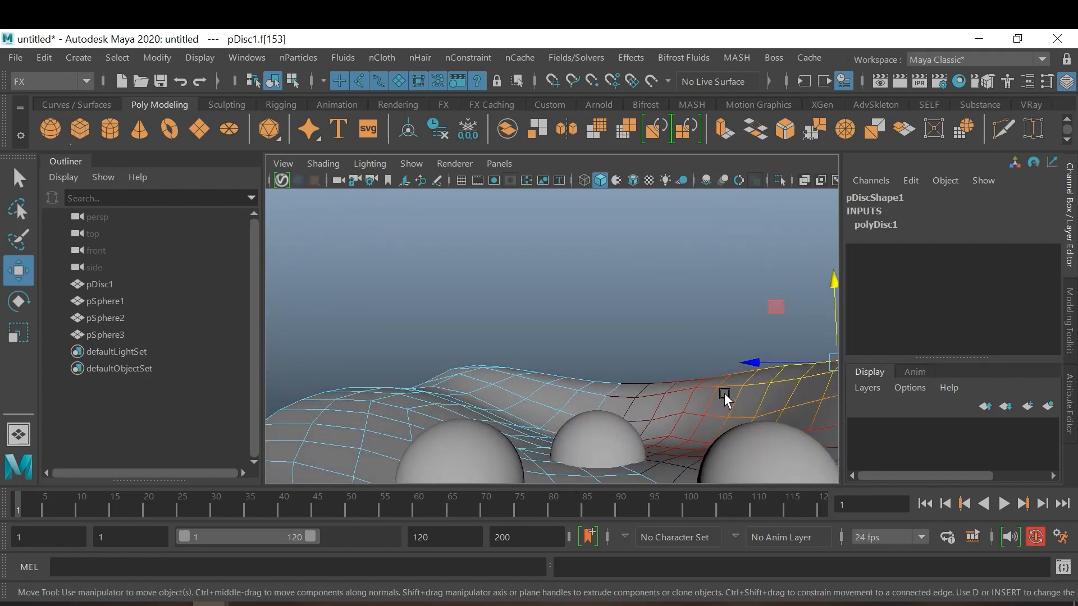
Step: Return to object selection, select the disc and all three spheres, and delete their construction history
key(F8)
key(F8)
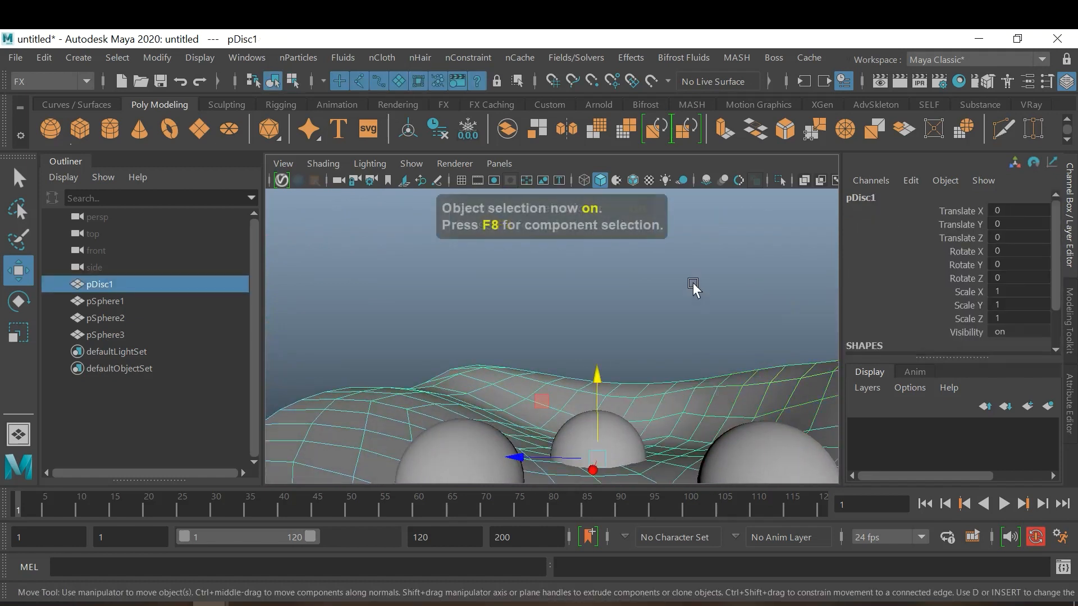
click(736, 312)
alt+drag(730, 317, 517, 483)
click(46, 58)
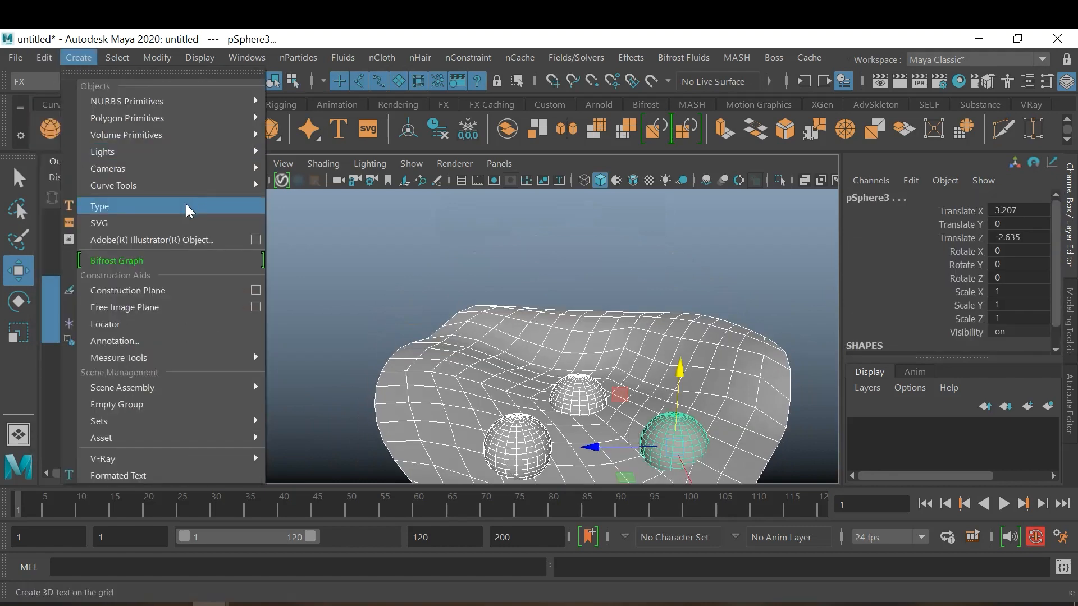
mouse_move(152, 260)
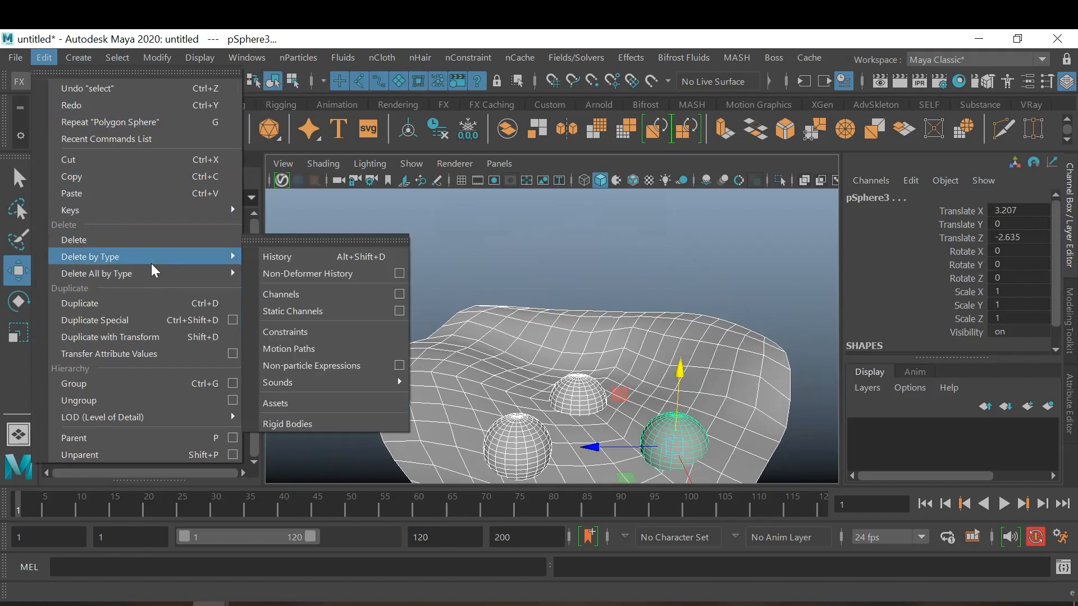
click(273, 259)
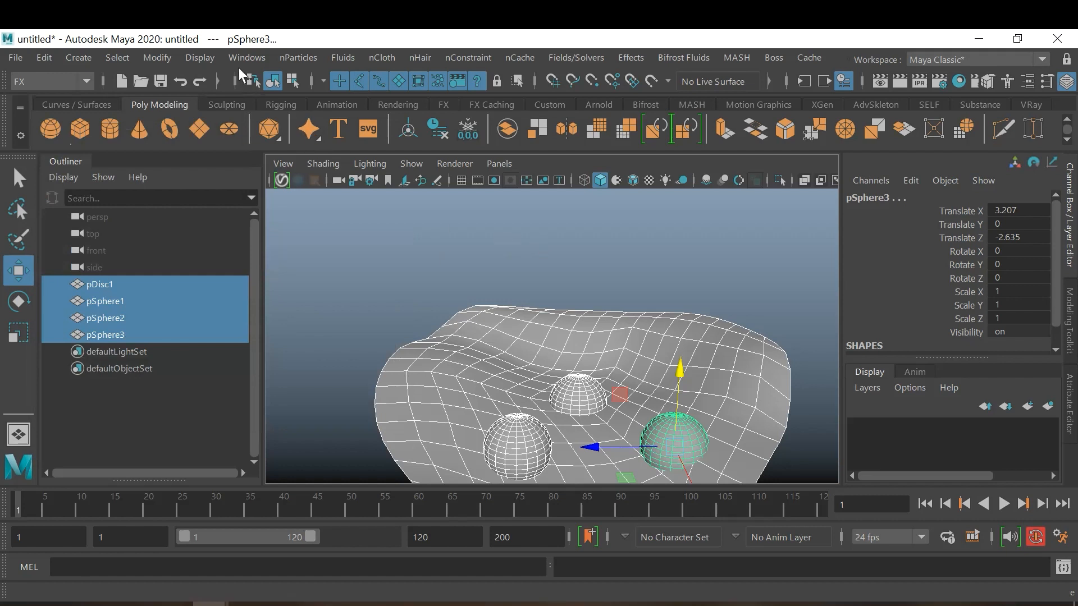
Step: Freeze the transformations of the disc and the three spheres, and clear the selection
click(171, 57)
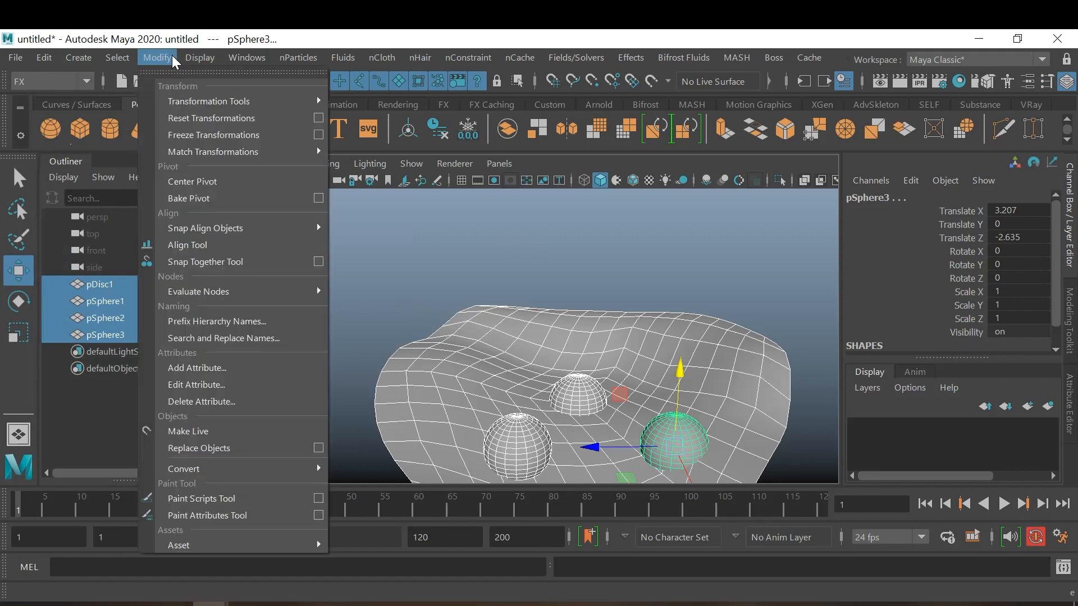
click(232, 135)
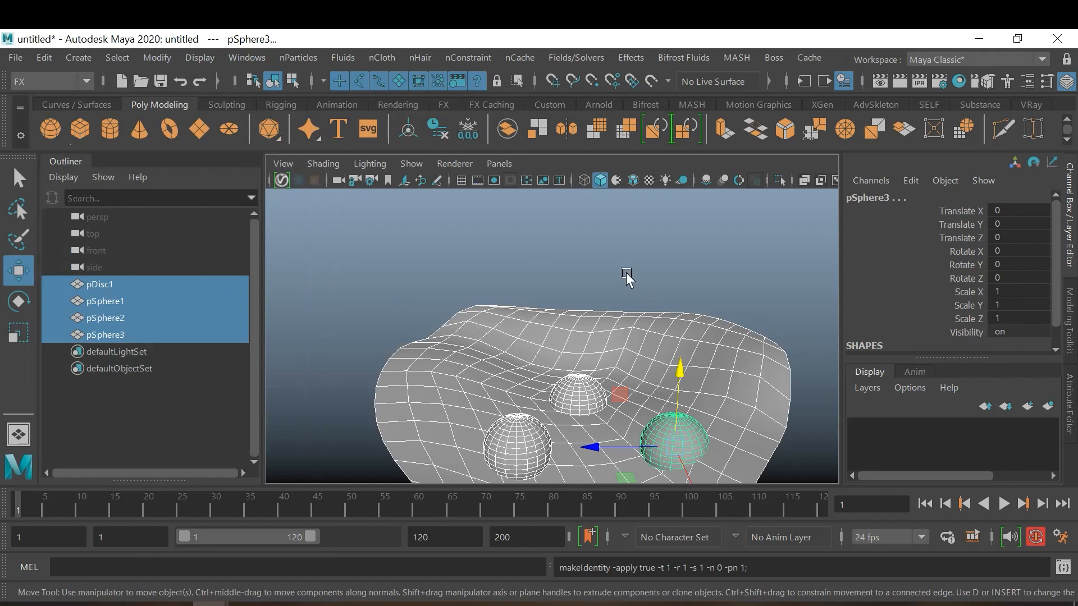
click(640, 264)
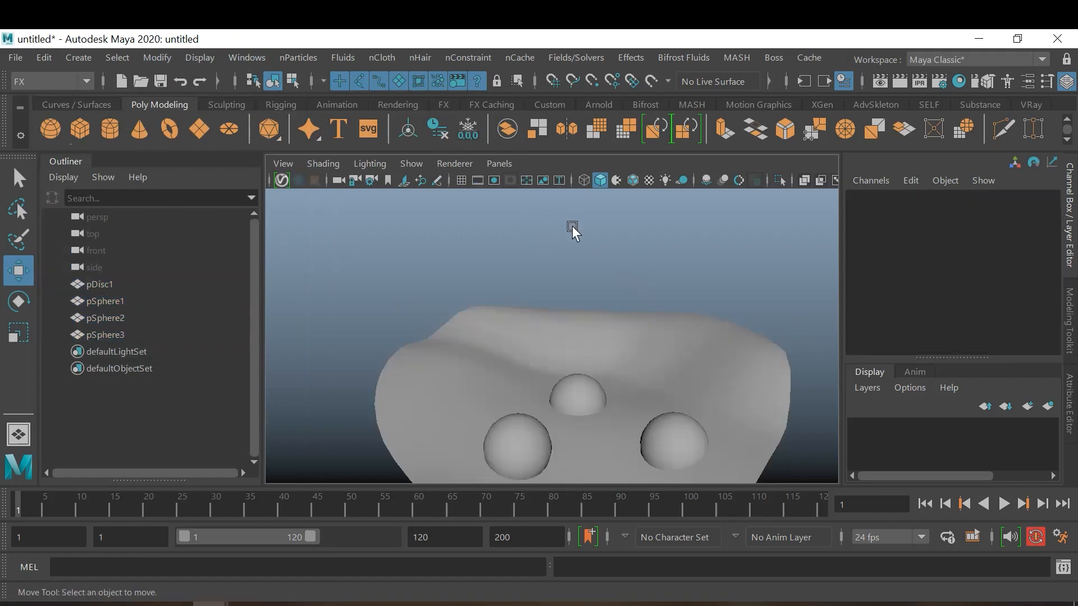
Step: Open the legacy particle Create Emitter options, reset the settings, and set the emitter type to Volume
click(298, 57)
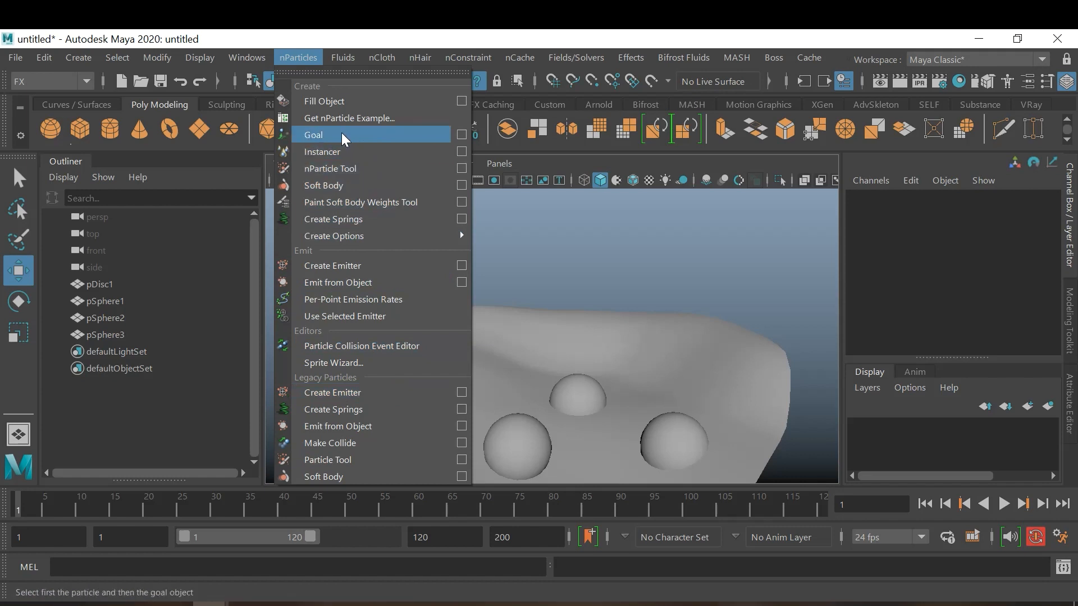
mouse_move(387, 56)
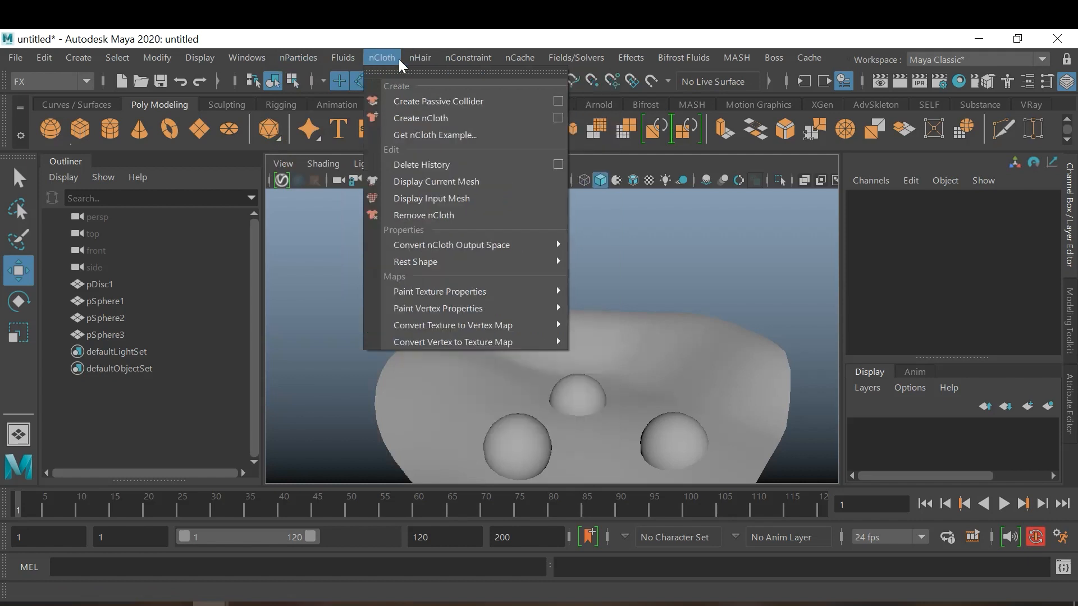
mouse_move(298, 61)
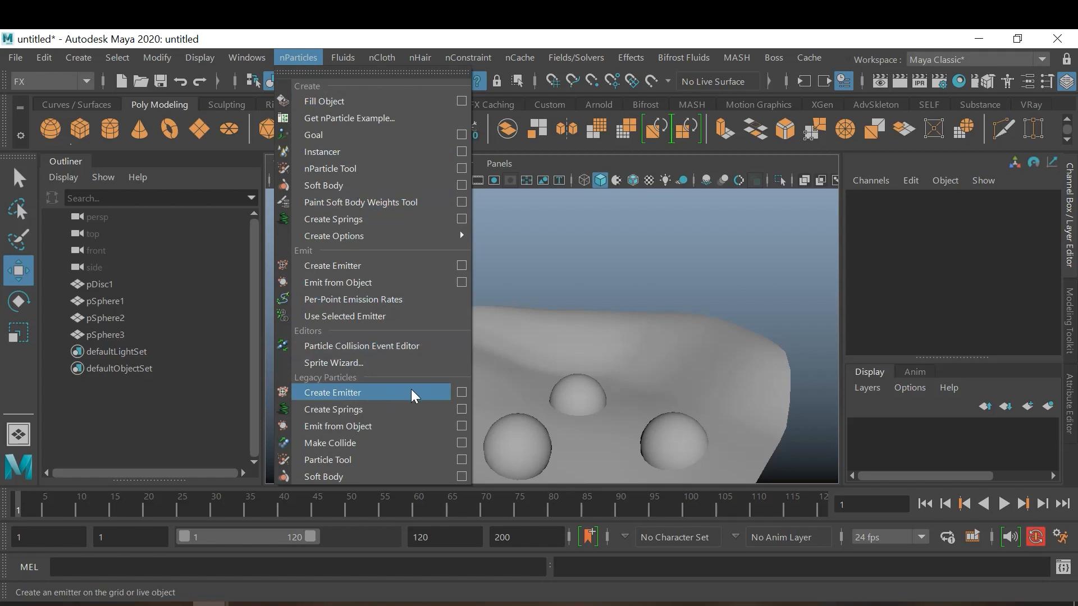
click(459, 395)
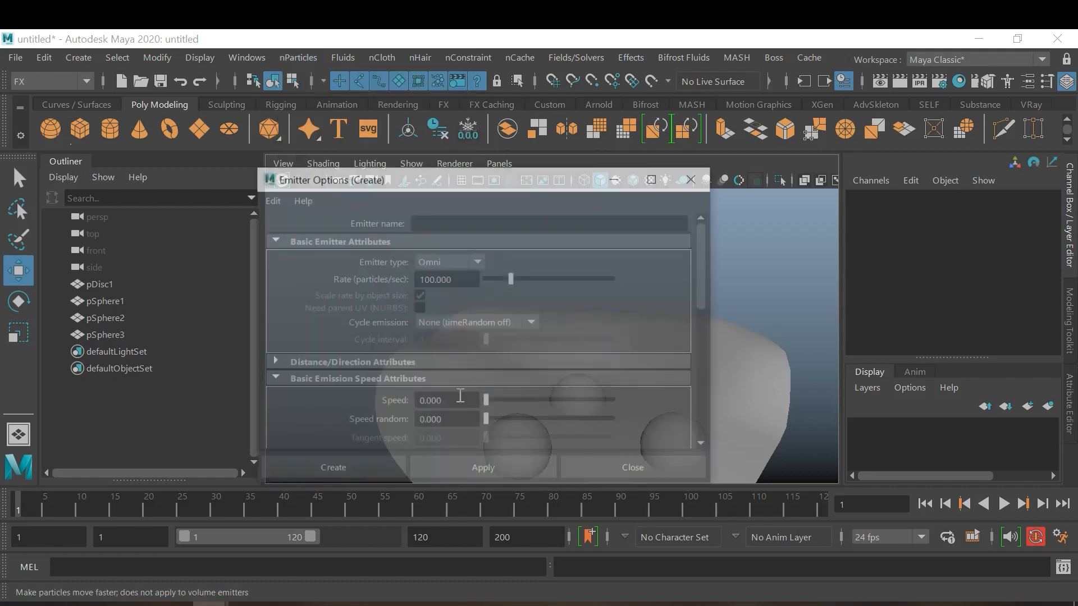
click(269, 200)
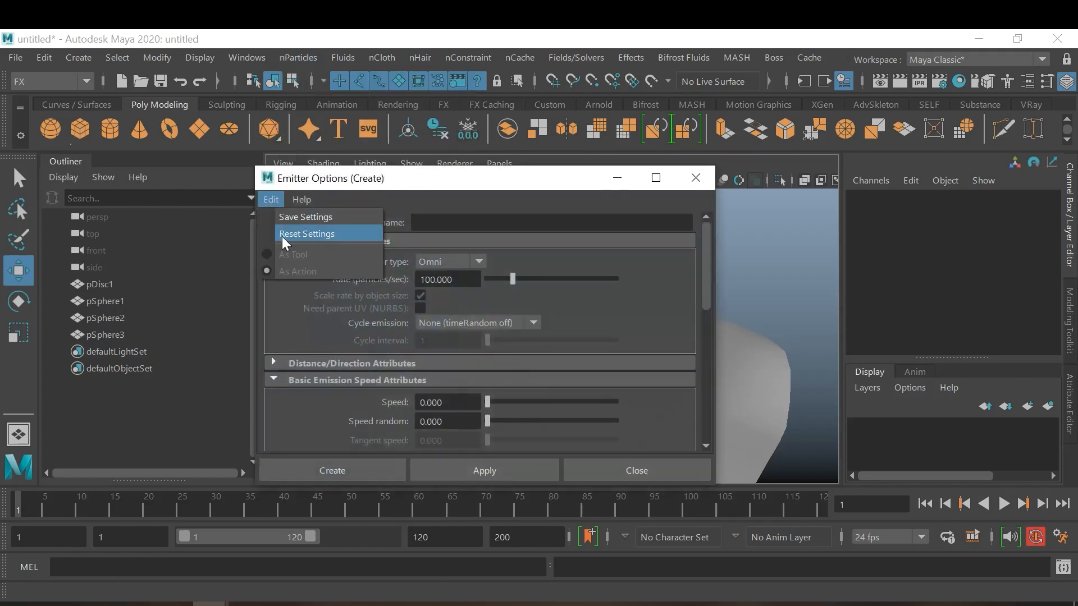
click(309, 234)
click(465, 263)
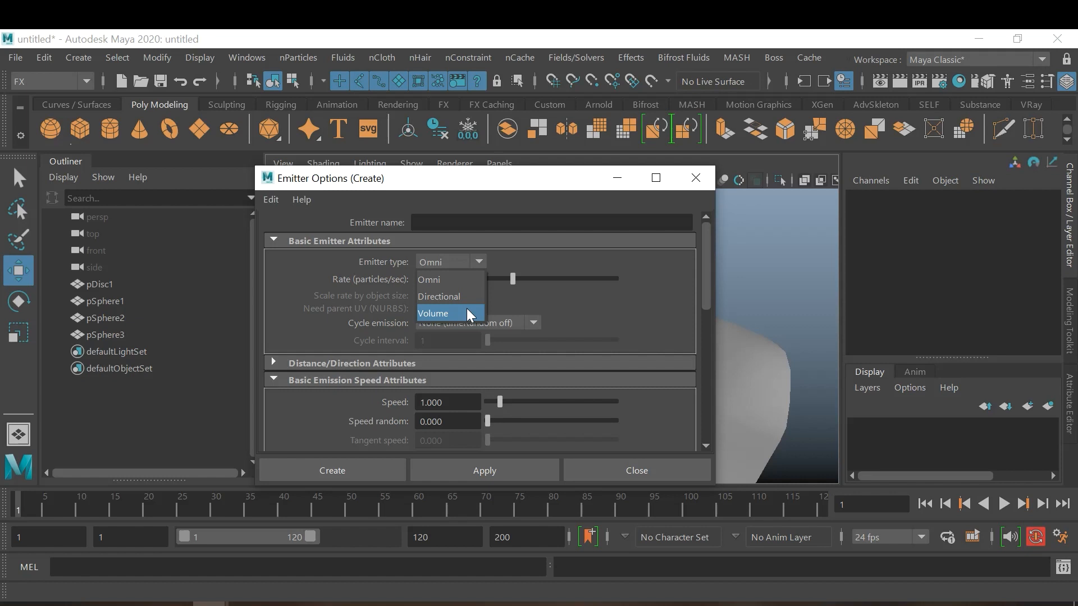
click(467, 307)
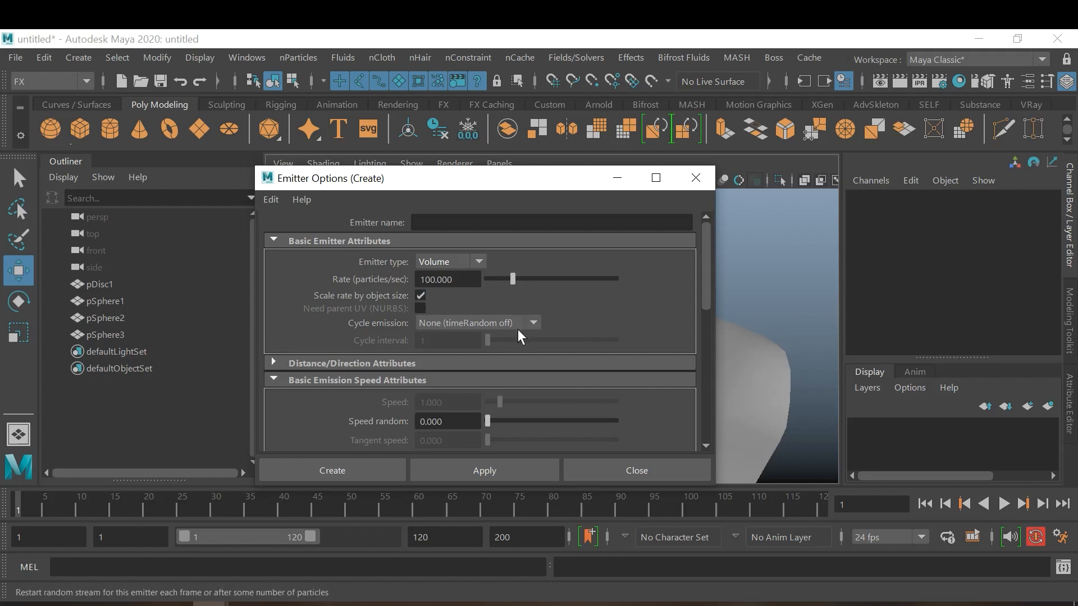
Step: Set the emitter's volume shape to Sphere with a volume sweep of 360
scroll(519, 325, down, 6)
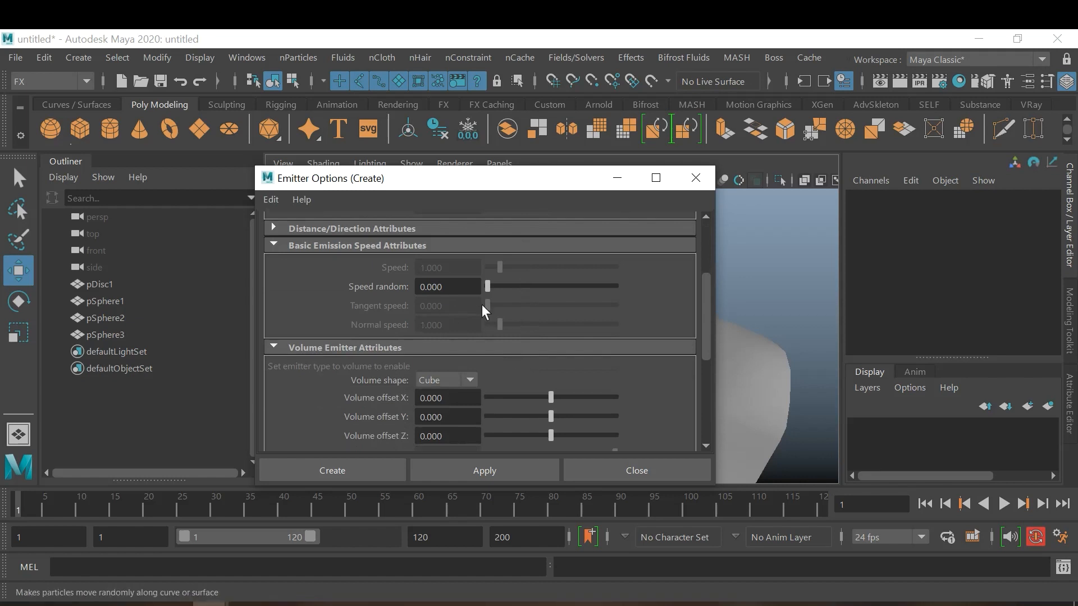
click(400, 228)
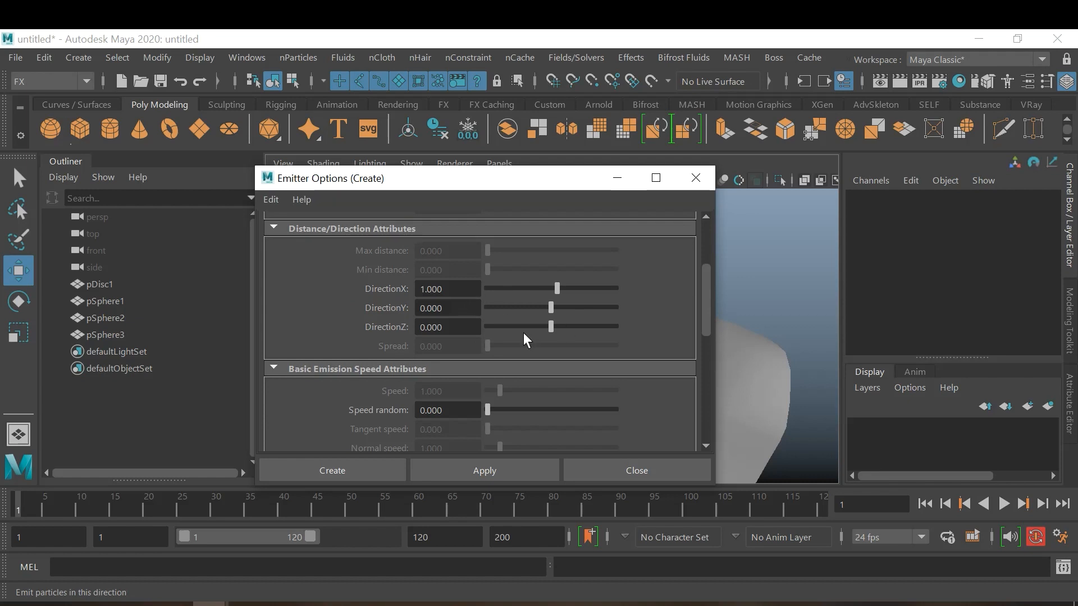
scroll(560, 325, down, 5)
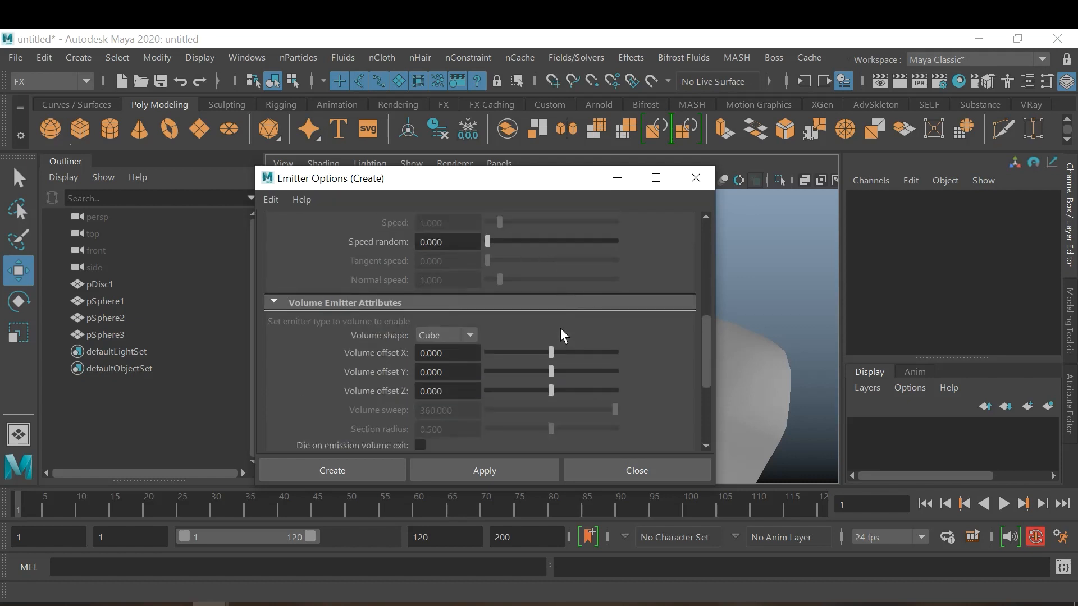
click(461, 332)
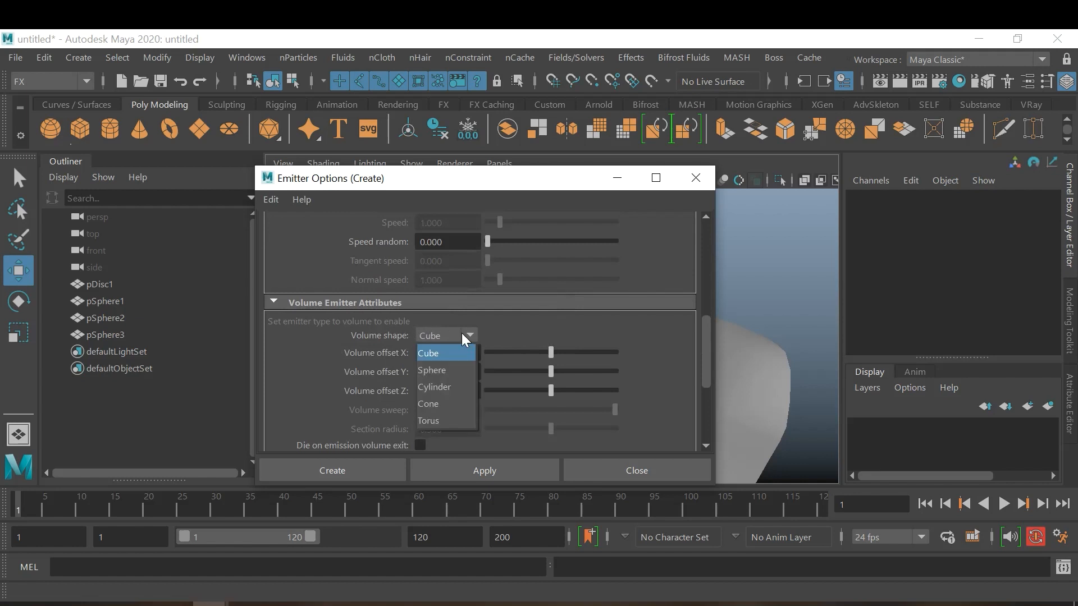
click(447, 370)
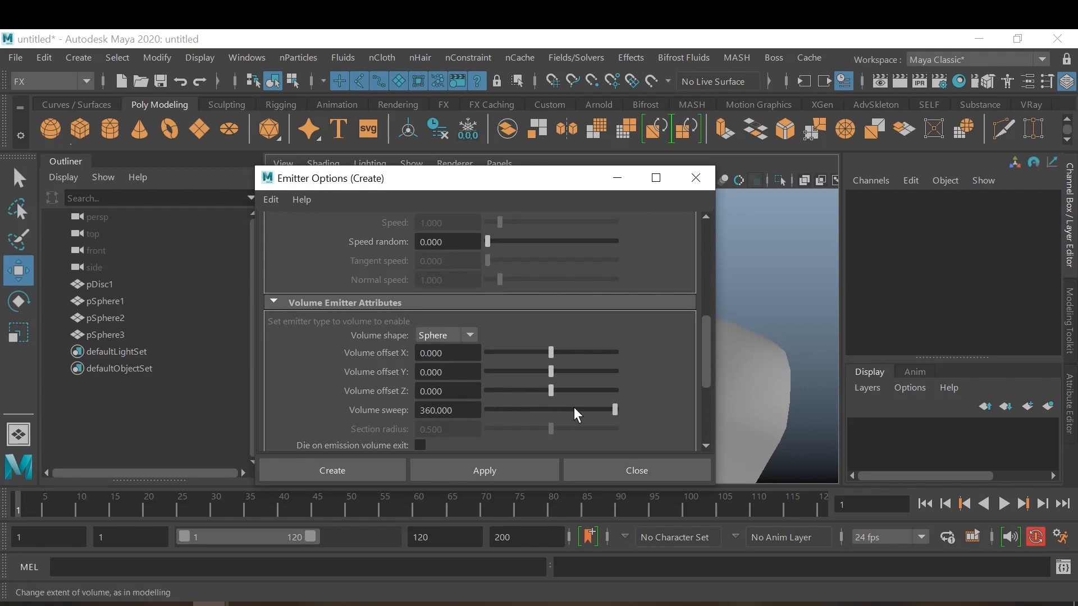
drag(555, 410, 624, 415)
Step: Create the volume emitter and raise it above the spheres to about Y 5.36
scroll(589, 351, down, 4)
scroll(589, 354, down, 2)
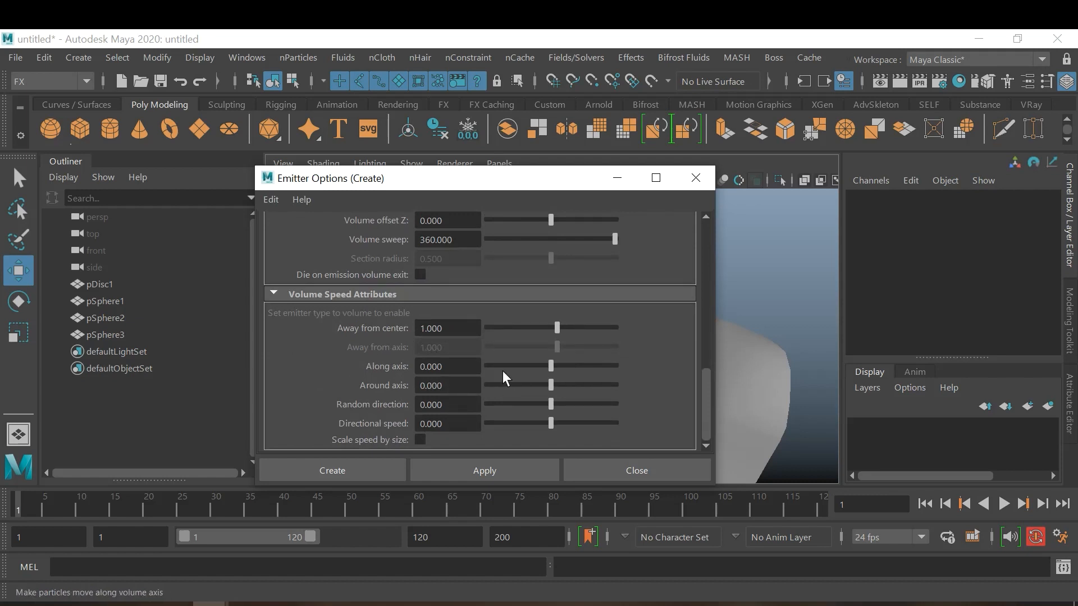
scroll(503, 372, up, 10)
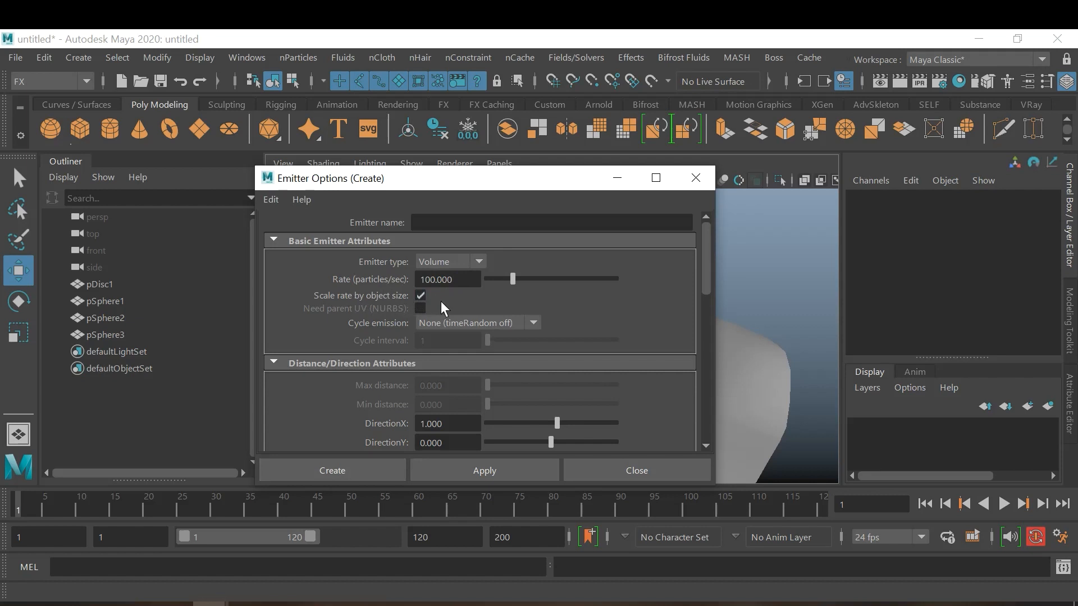
click(352, 469)
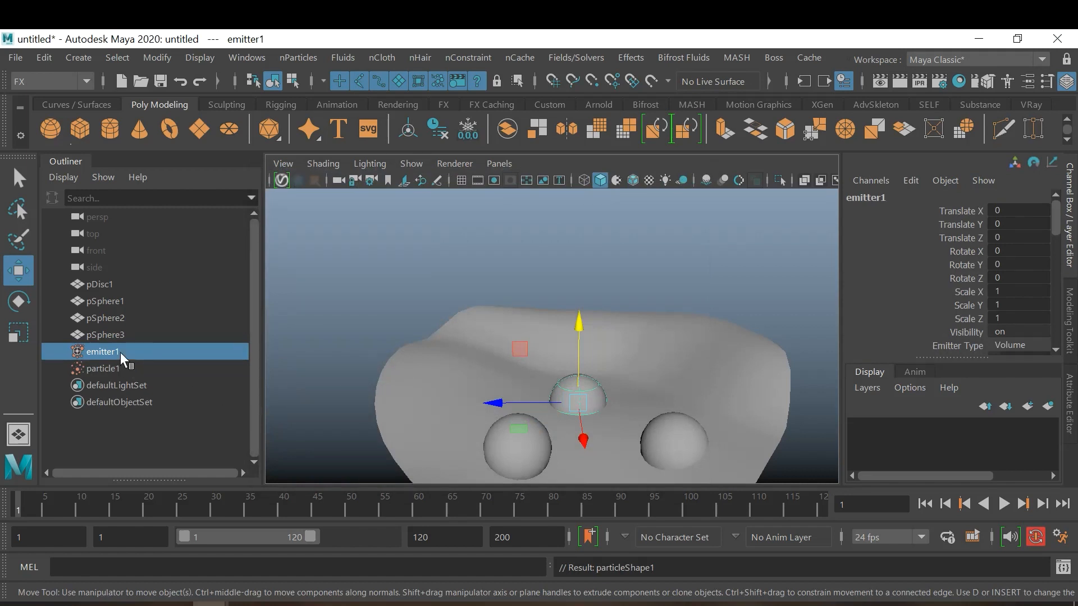
drag(587, 330, 598, 162)
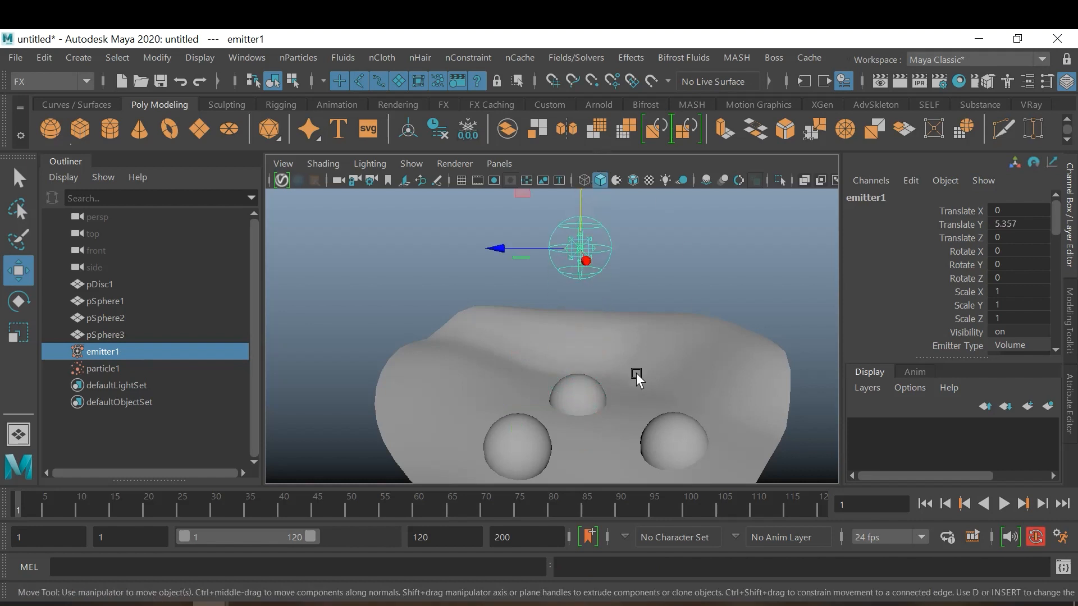
Step: Set the playback range's end time to frame 500 and check the playback speed options
click(426, 528)
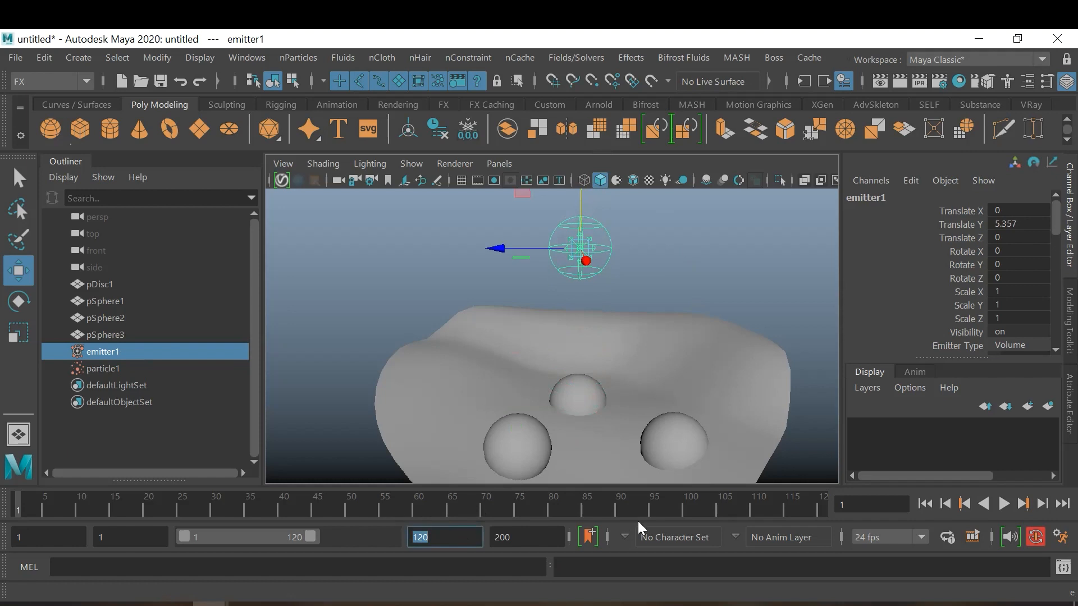
text(500)
key(Return)
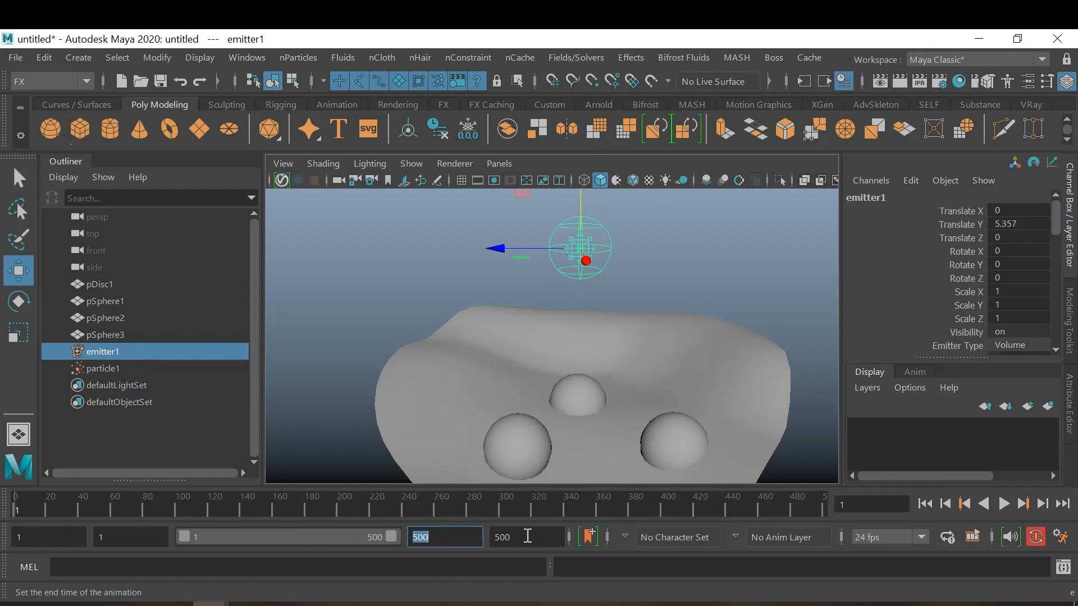
right_click(510, 501)
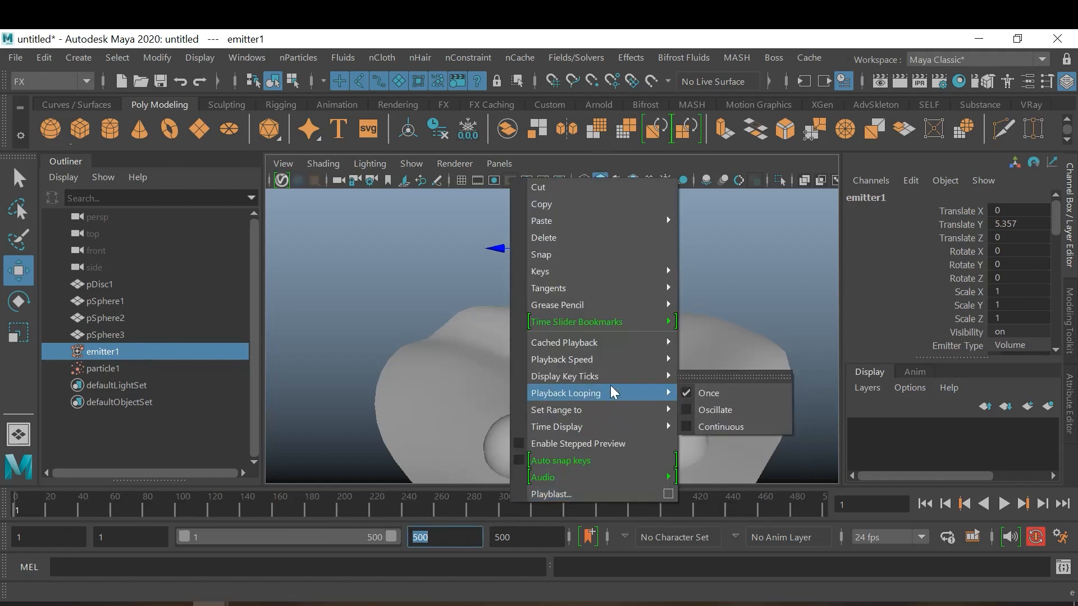
mouse_move(628, 365)
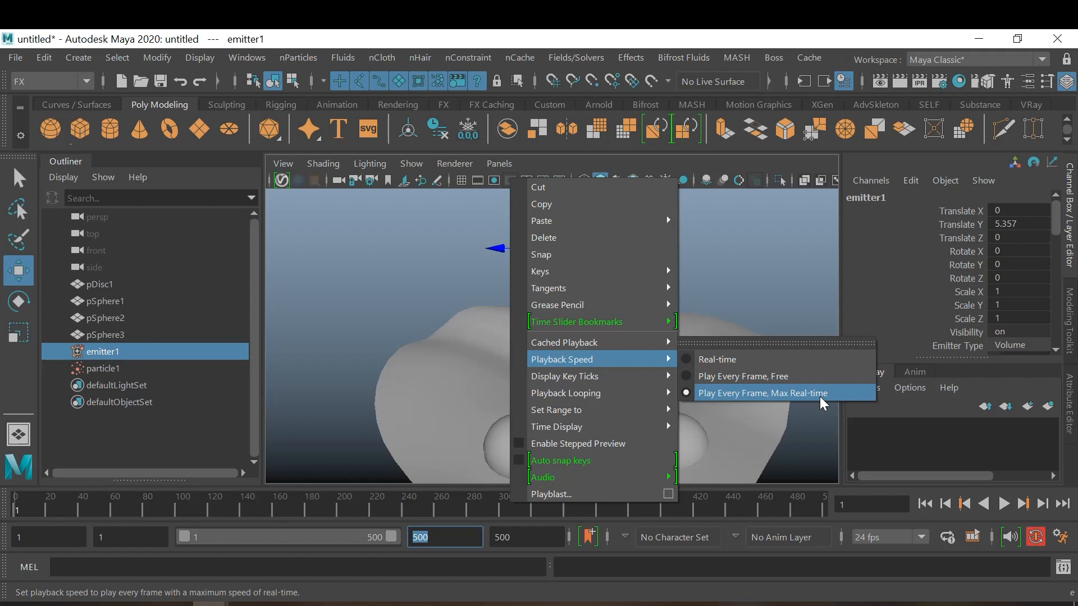
click(710, 160)
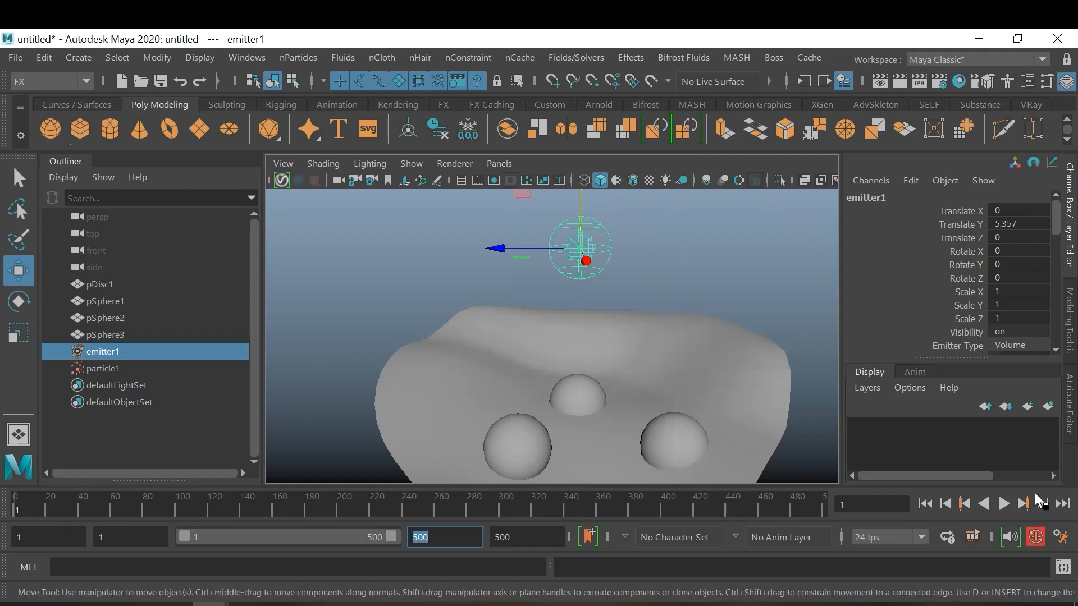
Step: Preview the particle emission briefly, then rewind to frame 1 with the emitter's attributes displayed
click(1004, 505)
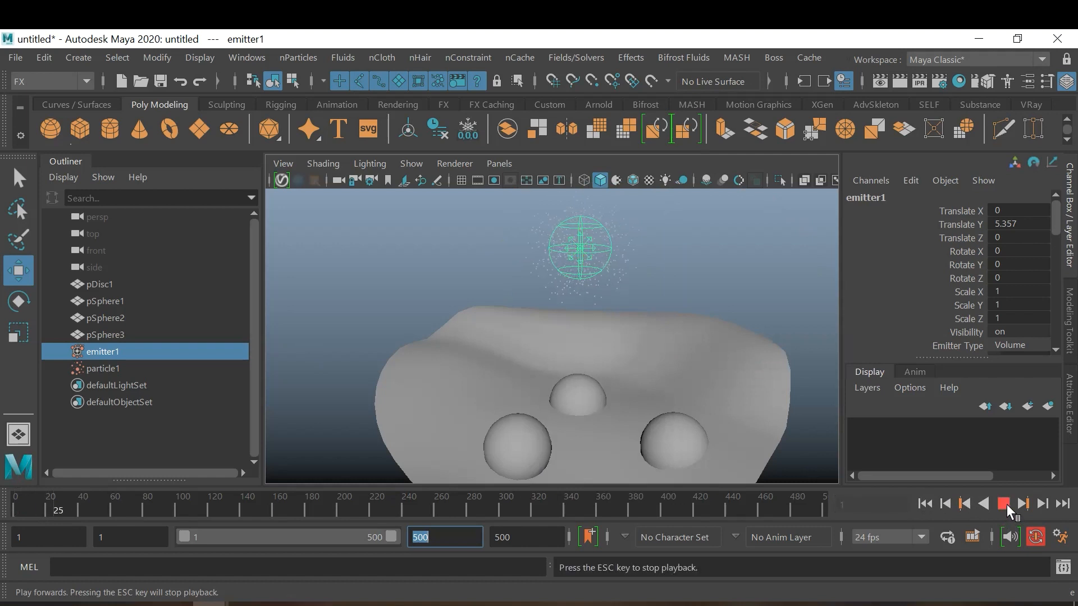
click(1004, 504)
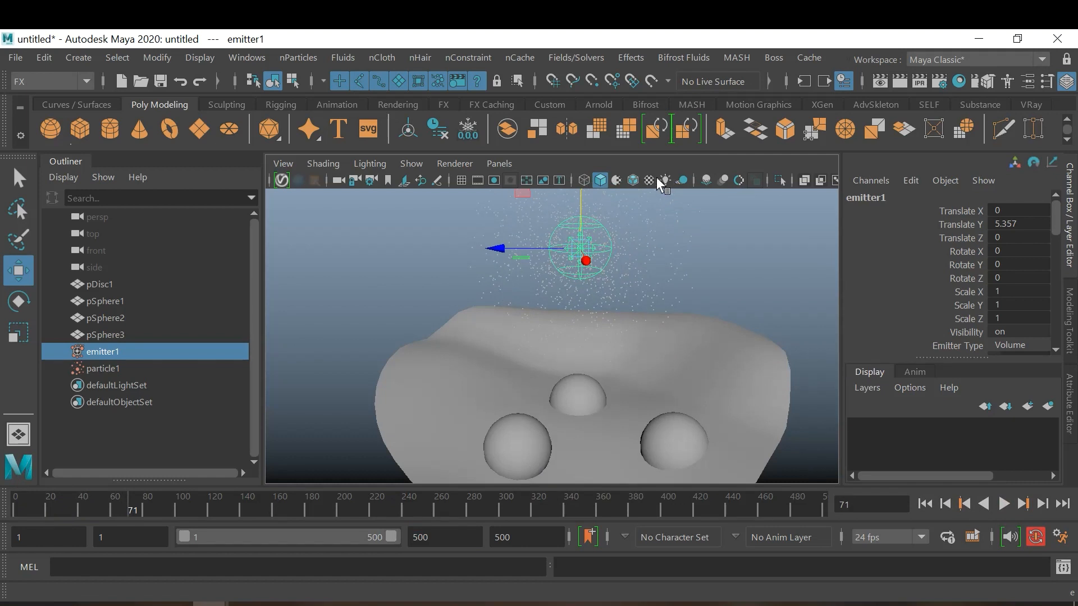
key(ctrl+a)
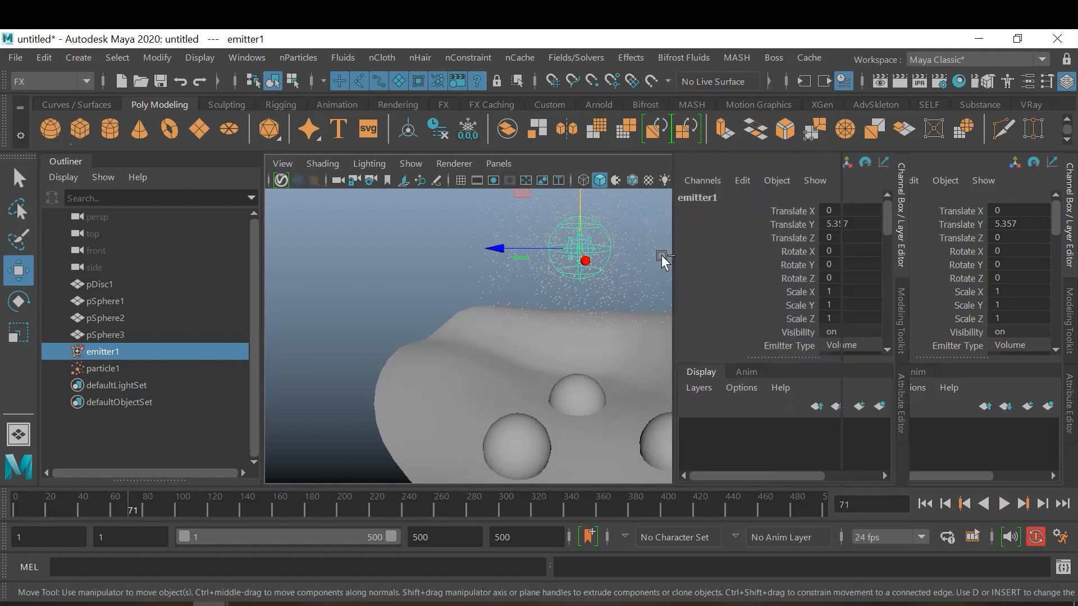
click(925, 504)
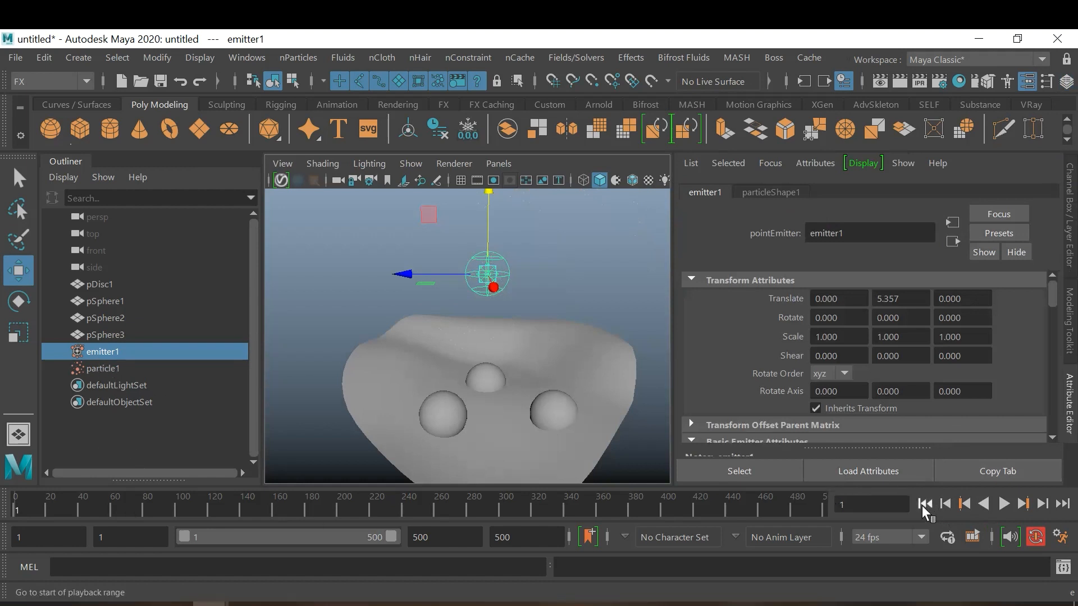
Step: Play the legacy particle emission for a moment, then return to the start of the timeline
click(1004, 504)
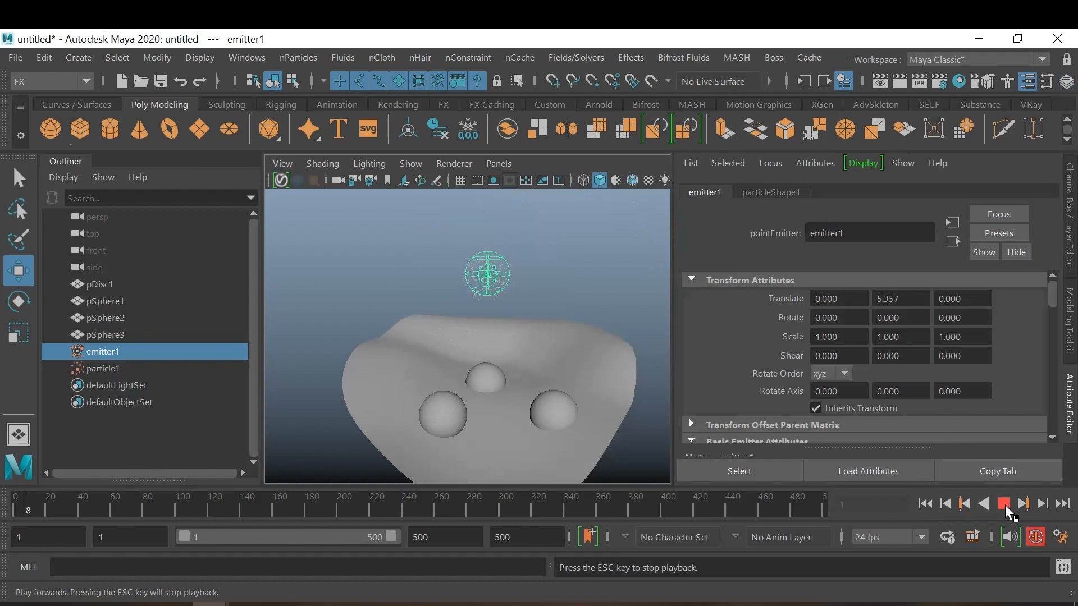
click(1004, 503)
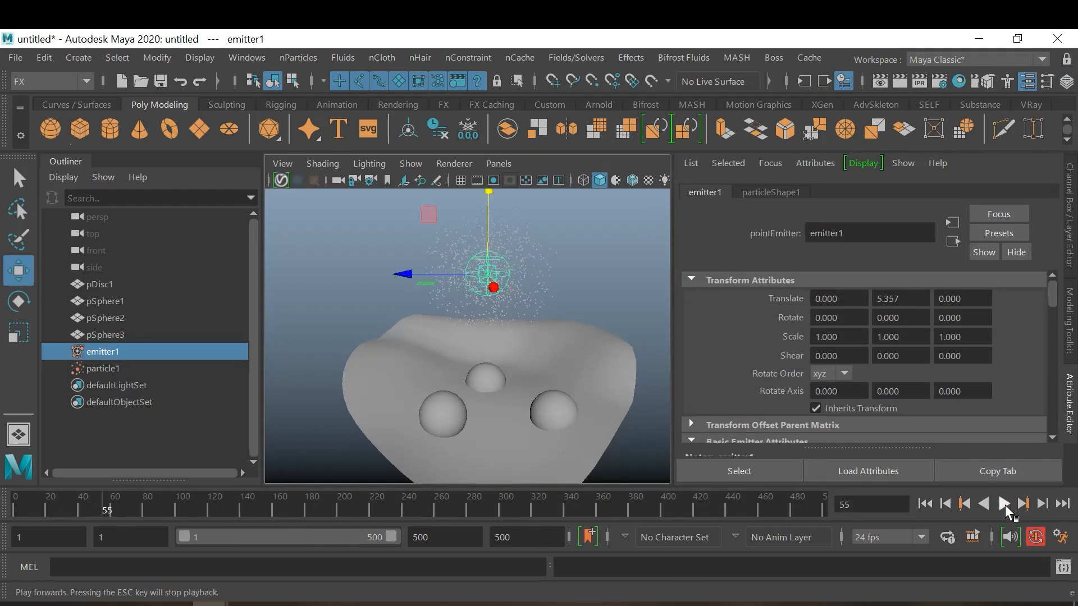
click(930, 504)
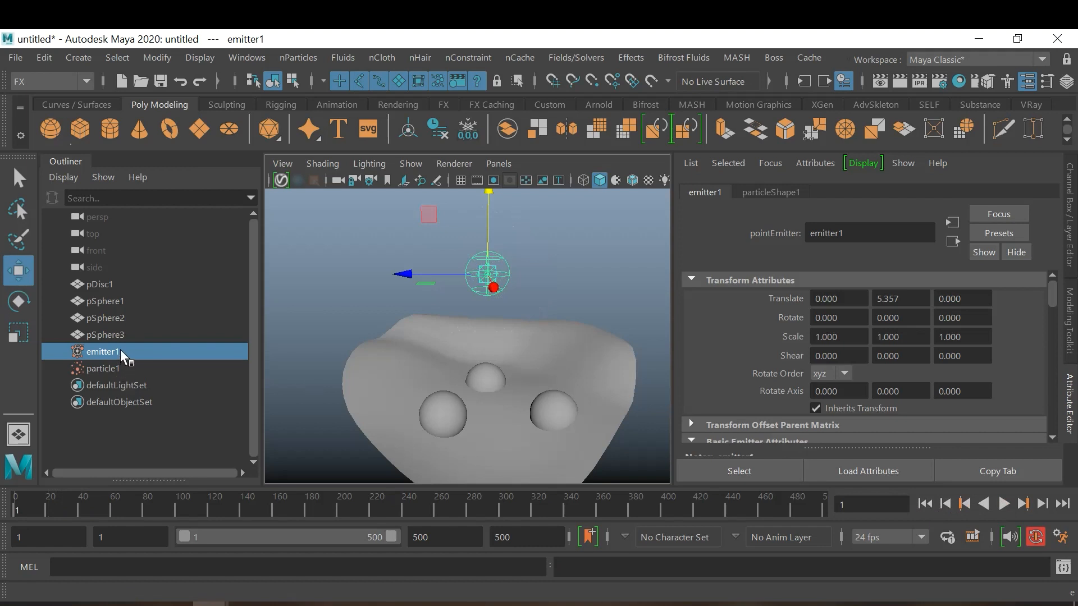
Step: Delete emitter1 and particle1 from the scene
click(104, 368)
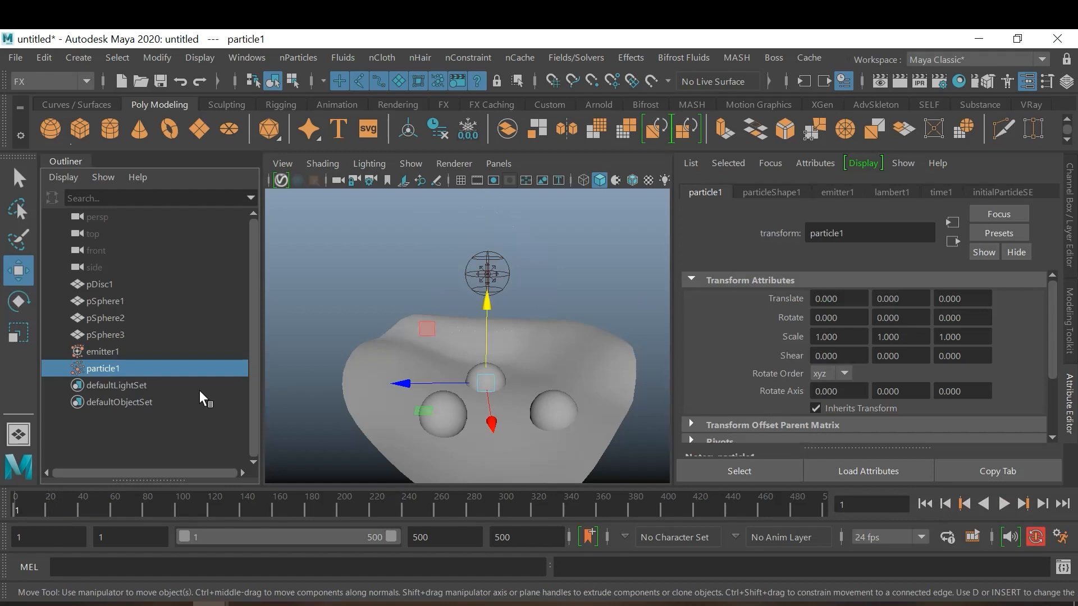
ctrl+click(104, 352)
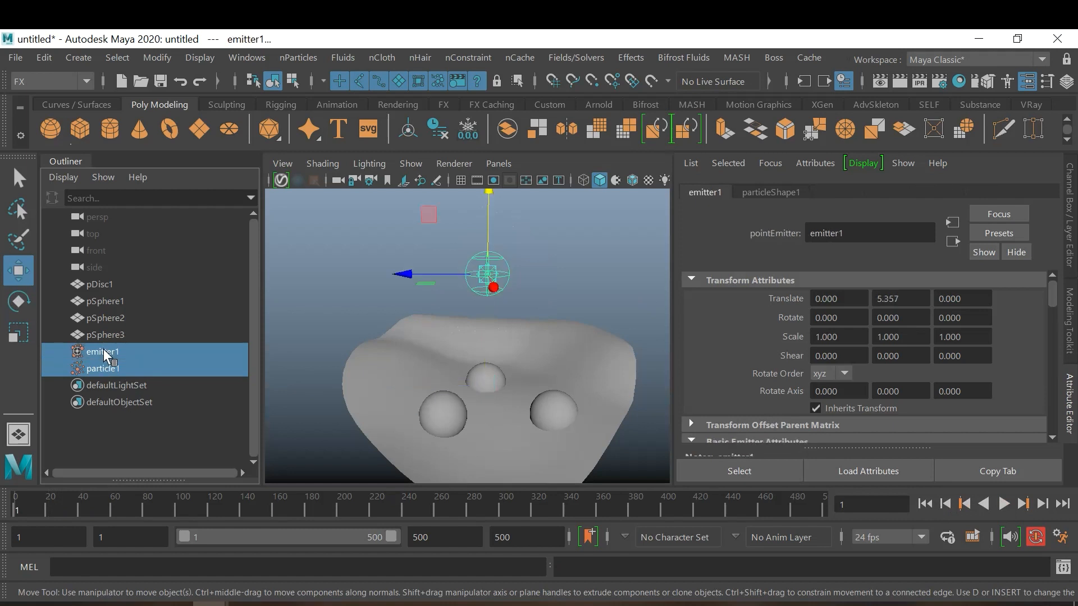
key(Delete)
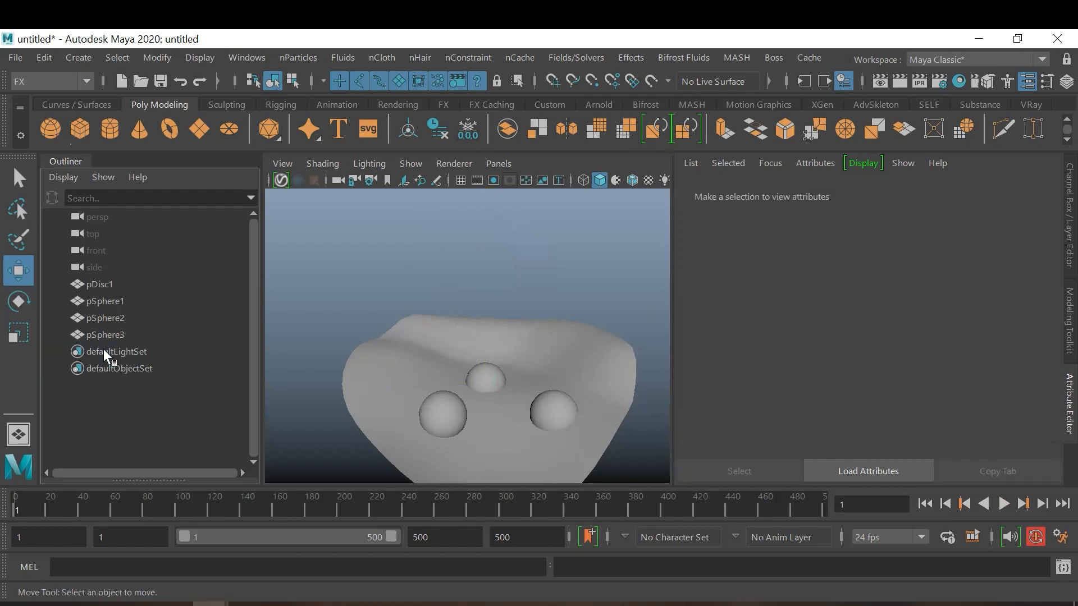
Step: Create an nParticle emitter with the Volume type and Sphere shape, and raise it above the spheres to about Y 6.36
click(289, 58)
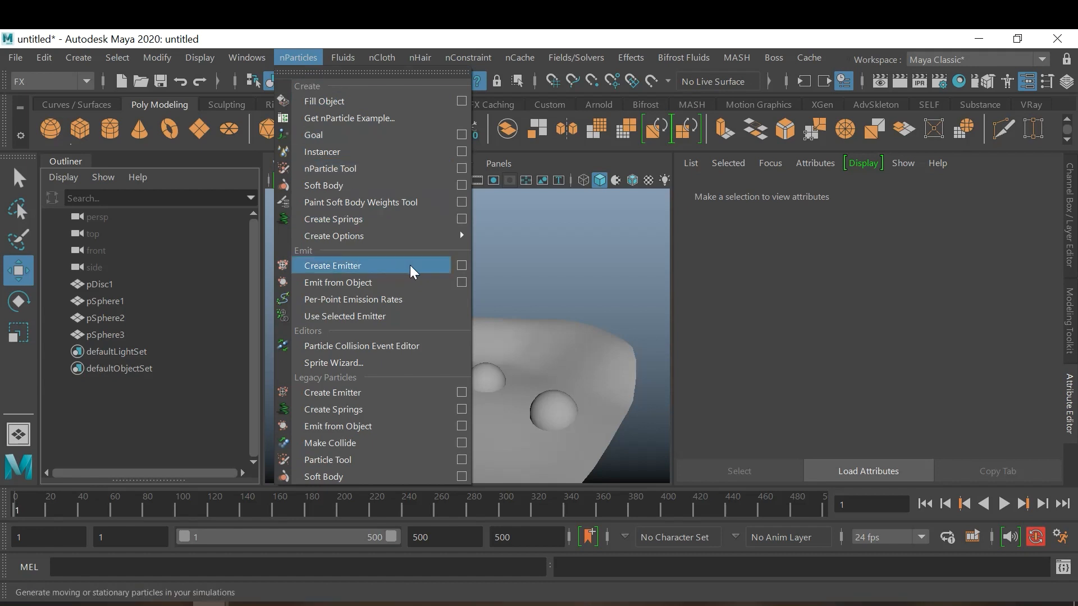
click(462, 266)
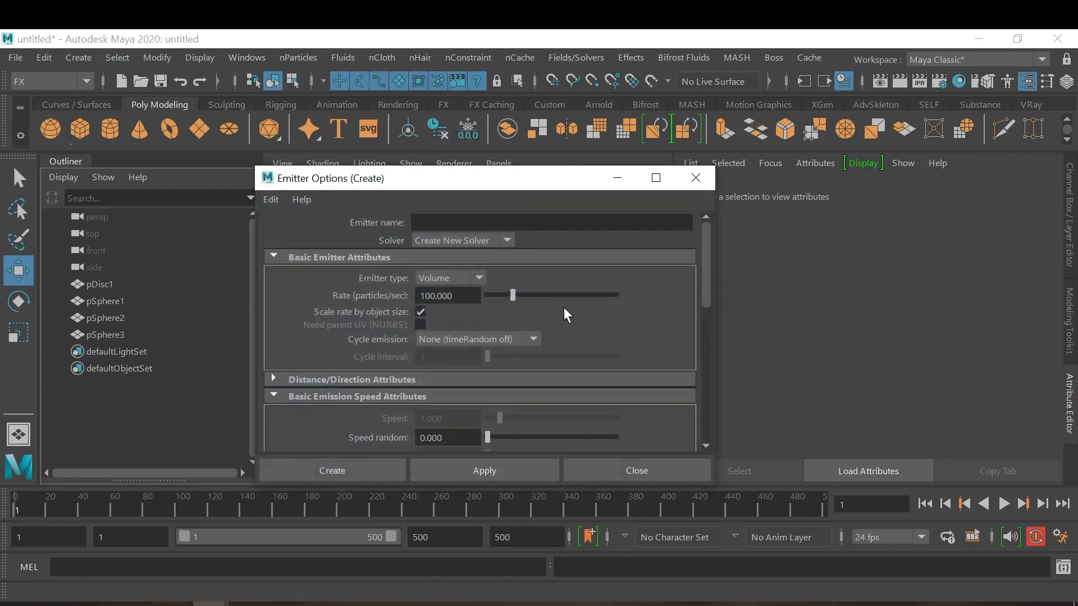
scroll(611, 317, down, 10)
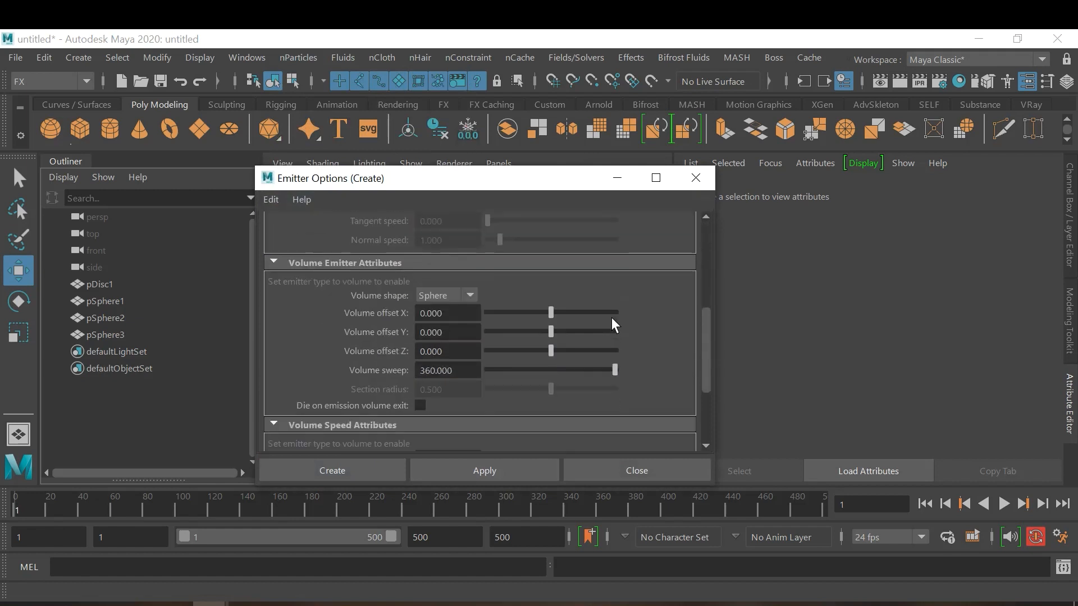
click(355, 470)
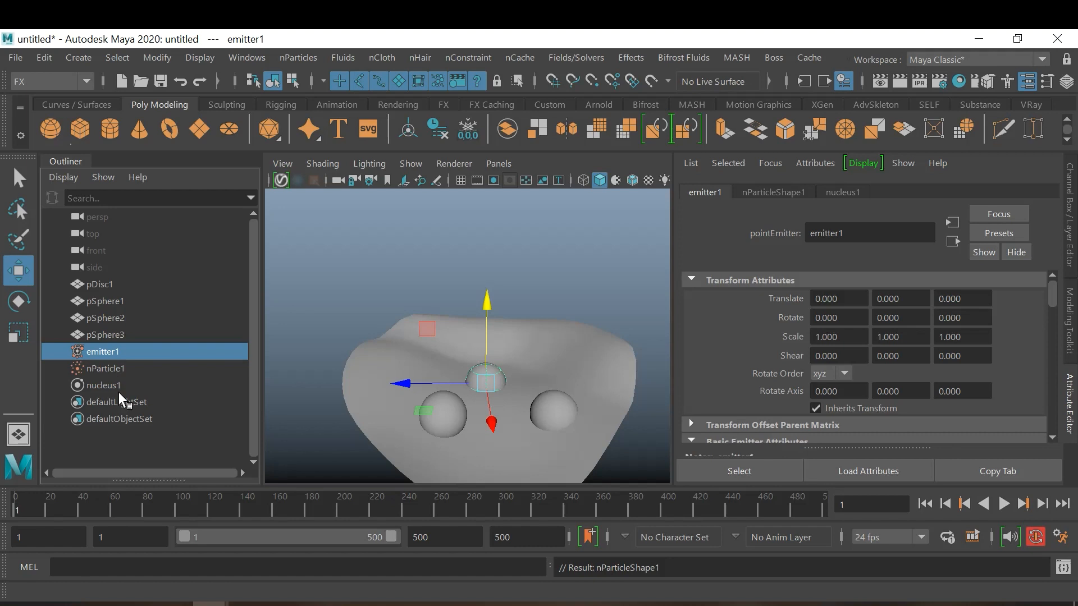
drag(487, 314, 503, 168)
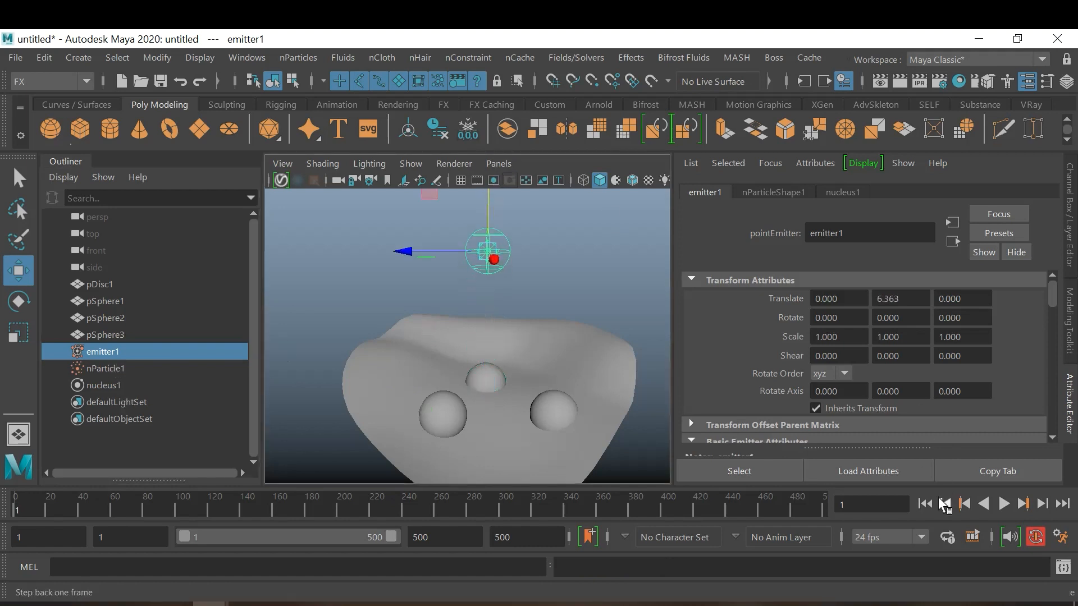
Step: Preview the nParticles falling from the new emitter, then rewind to frame 1
click(1005, 503)
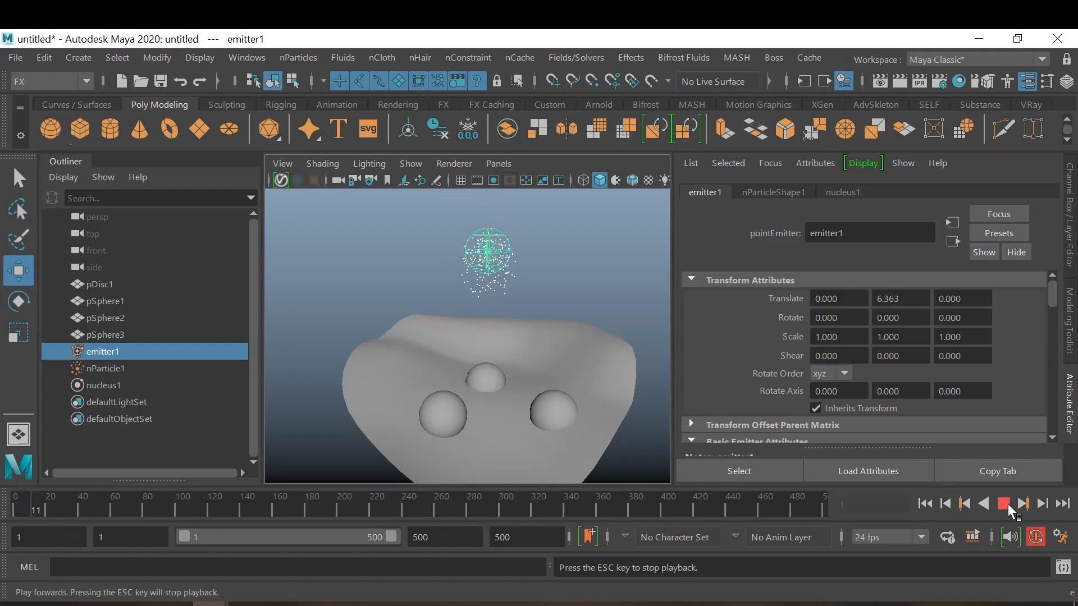
click(1008, 504)
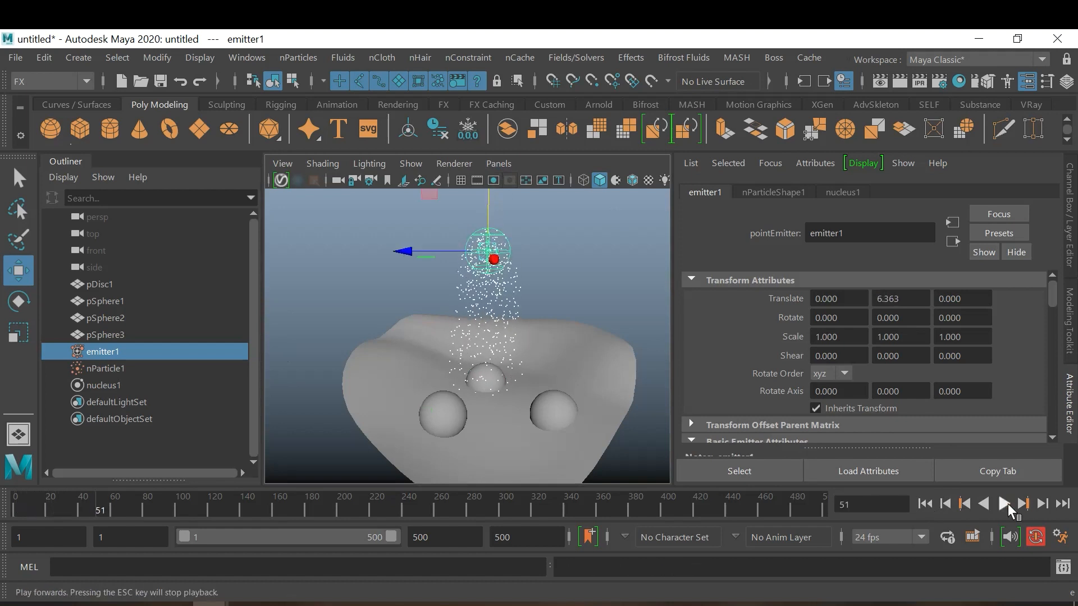
click(926, 504)
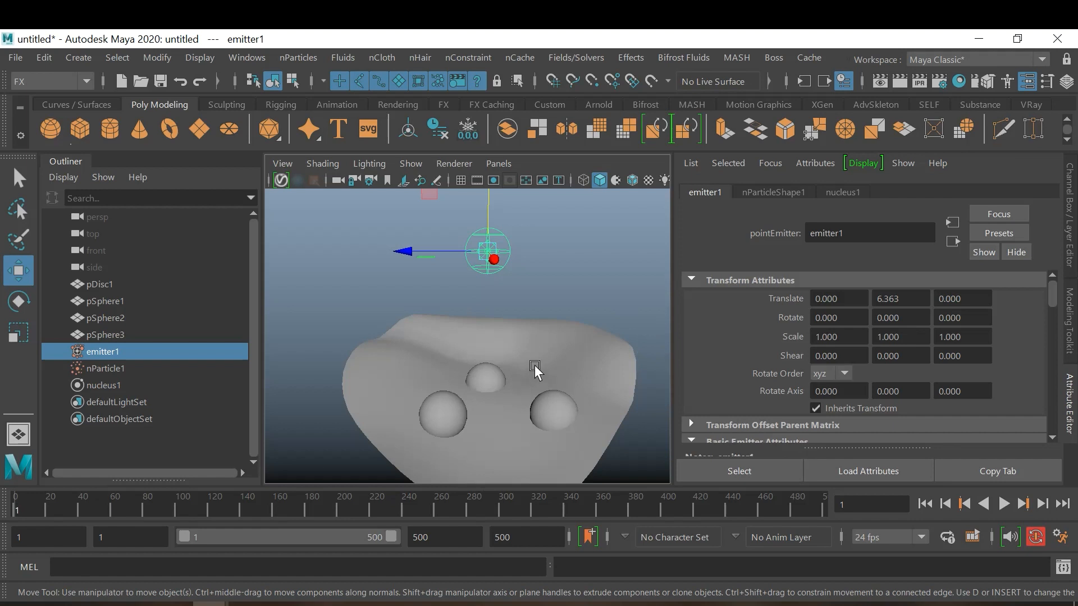
Step: Shift the emitter along the X axis to about -0.91 over the uneven ground, then clear the selection
click(476, 355)
alt+drag(601, 334, 514, 305)
click(486, 264)
drag(428, 261, 441, 259)
alt+drag(574, 271, 652, 267)
scroll(573, 298, up, 2)
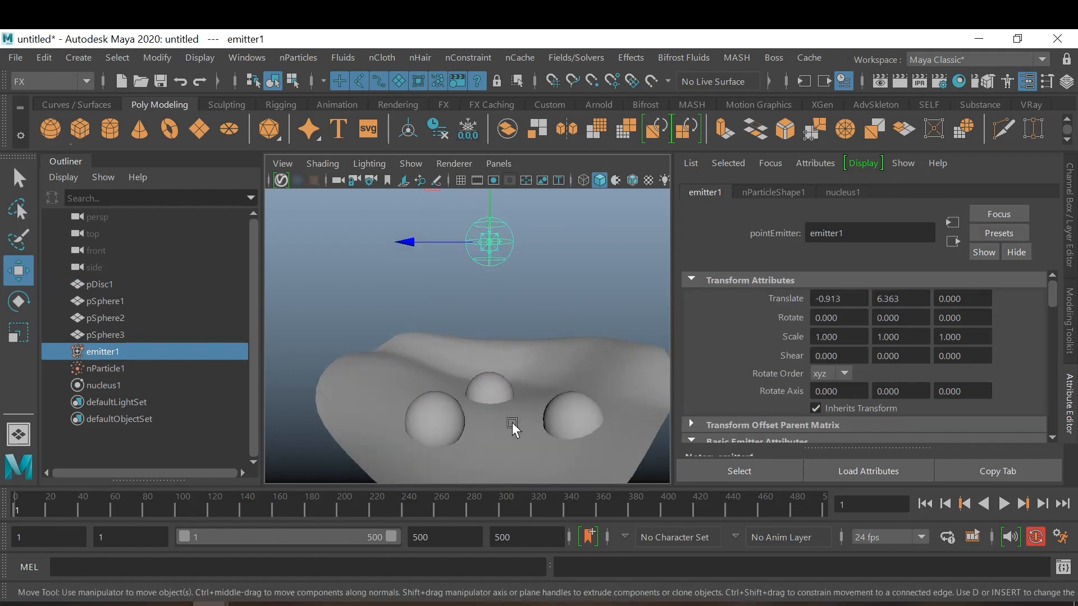
middle_drag(580, 290, 547, 249)
drag(568, 270, 578, 284)
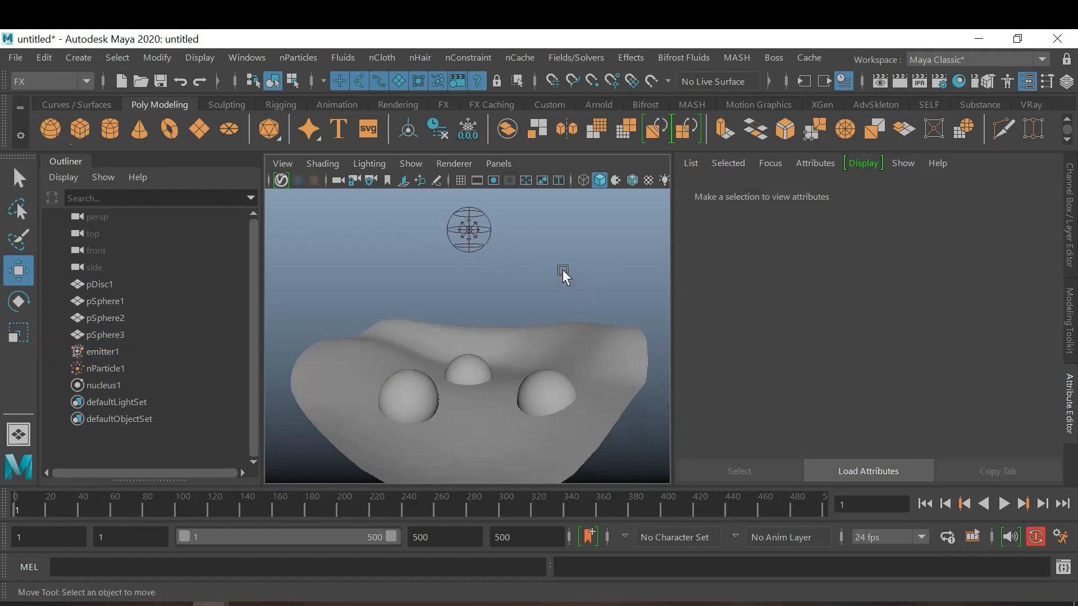
Step: Make the ground disc and all three spheres passive colliders for the nParticles
click(497, 325)
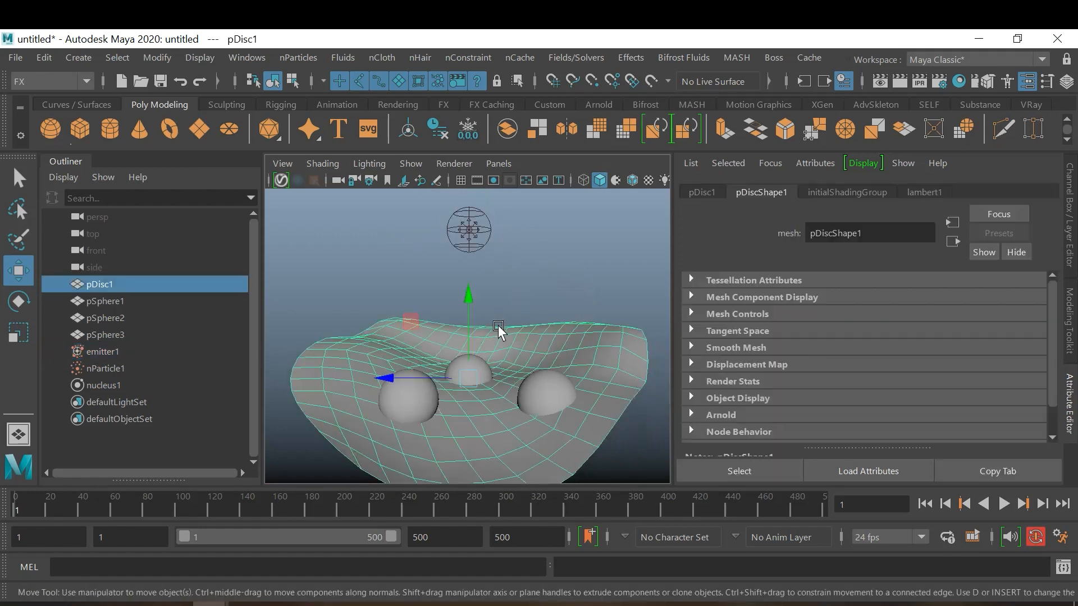
ctrl+click(116, 301)
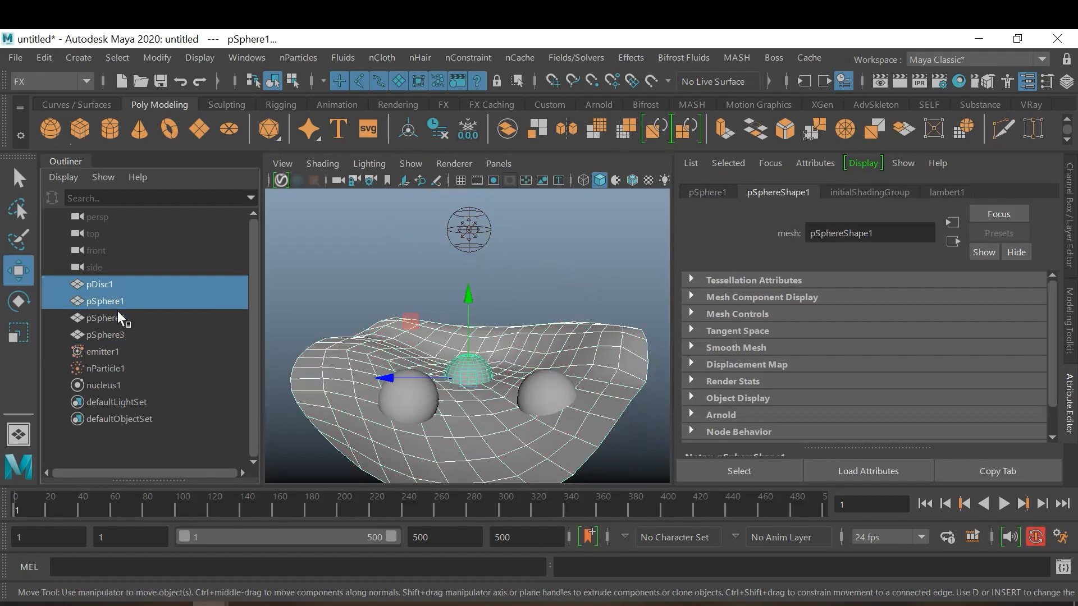
ctrl+click(116, 318)
ctrl+click(115, 335)
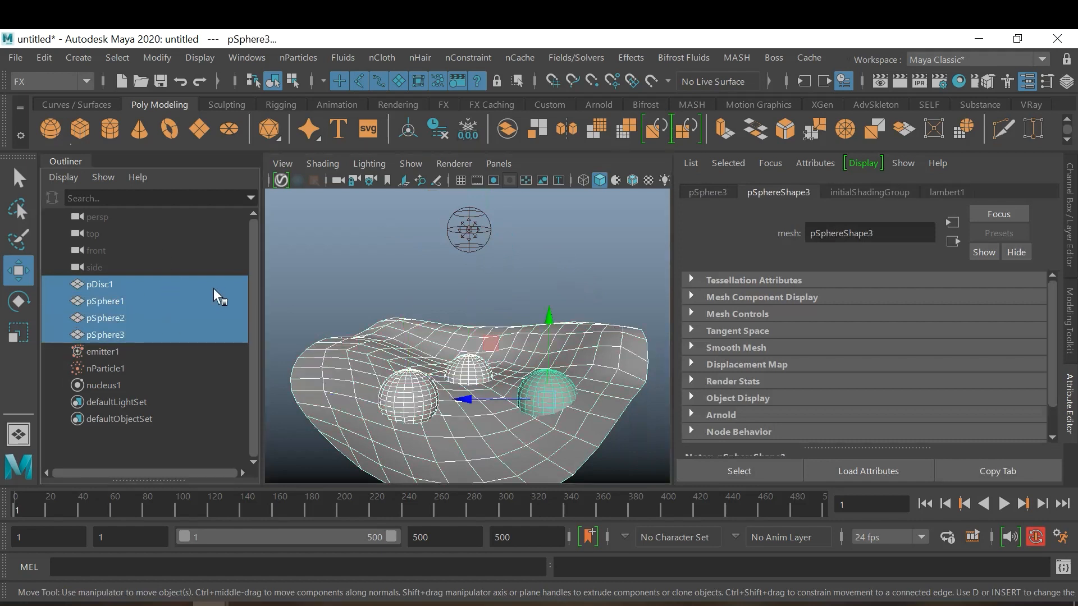
click(381, 57)
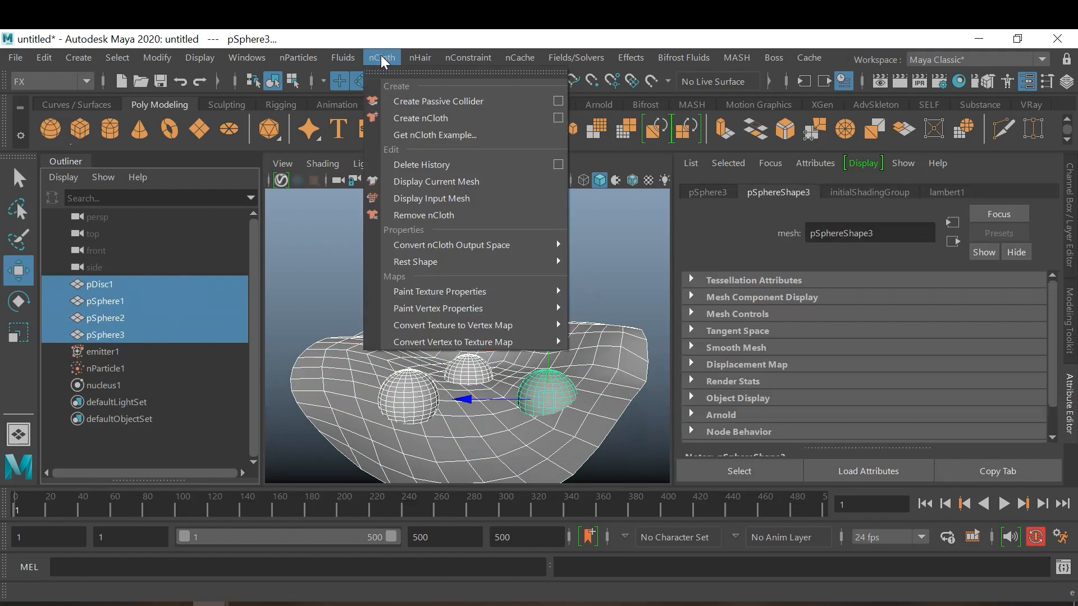
click(445, 101)
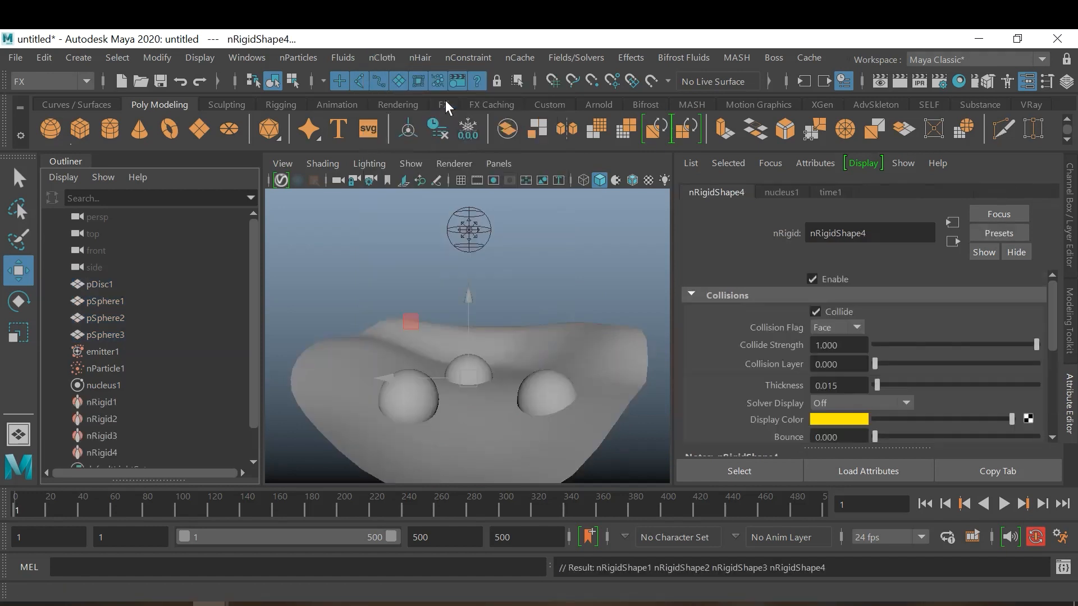
click(598, 245)
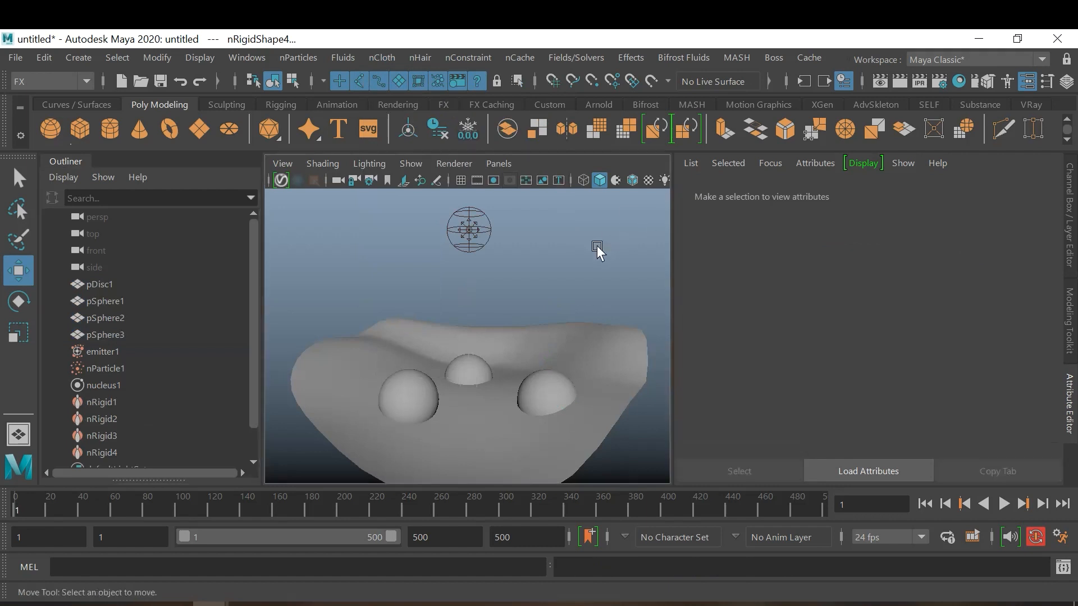
Step: Play the simulation, stop it around frame 163, and examine how the particles collide with the ground and spheres
click(1004, 503)
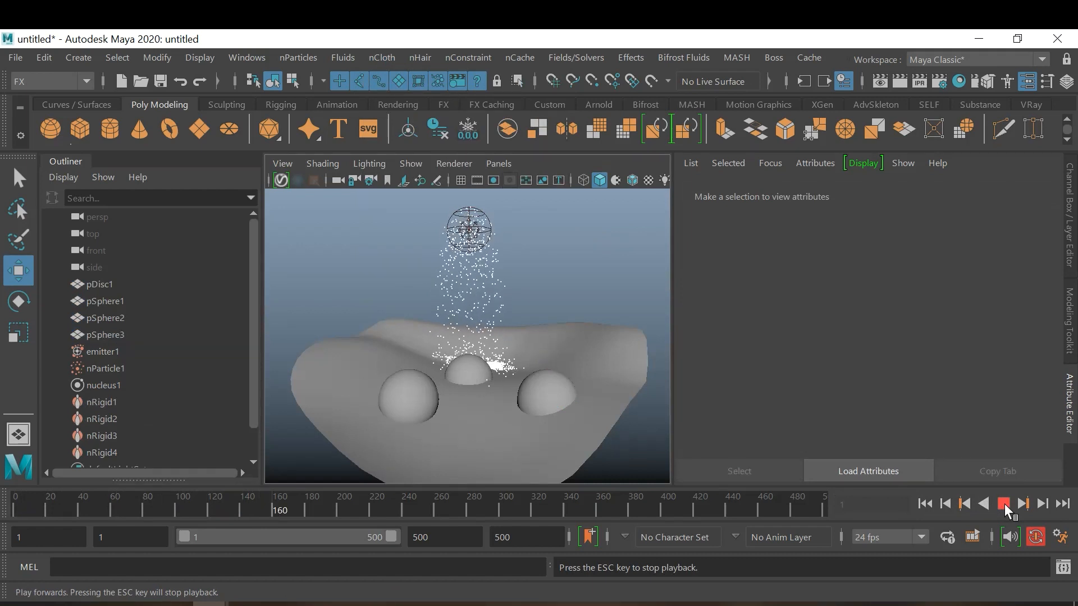
click(1004, 503)
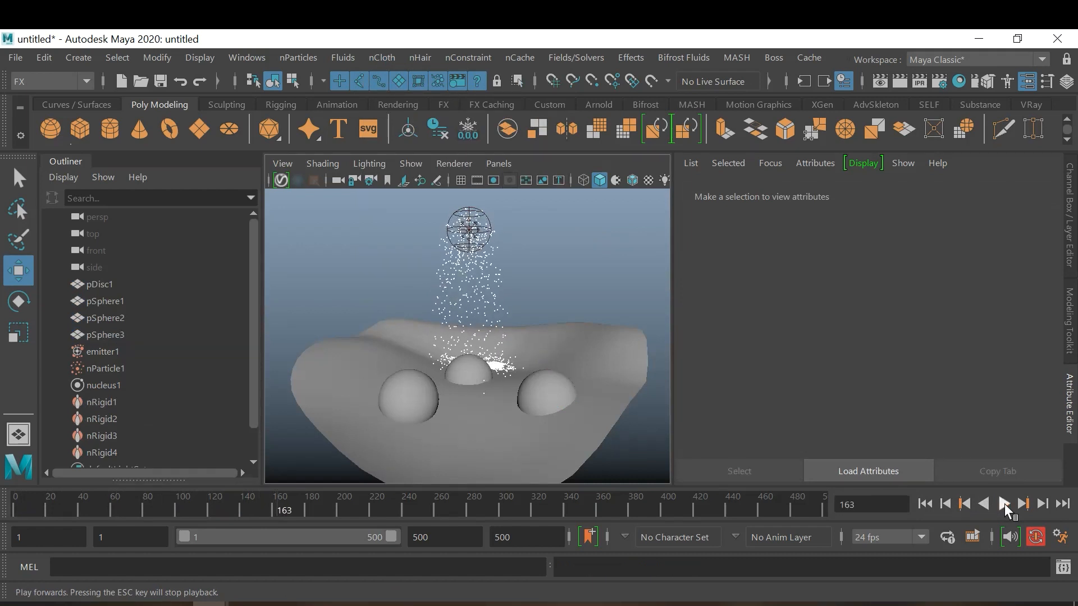
right_drag(580, 302, 546, 254)
click(582, 293)
alt+drag(547, 253, 435, 357)
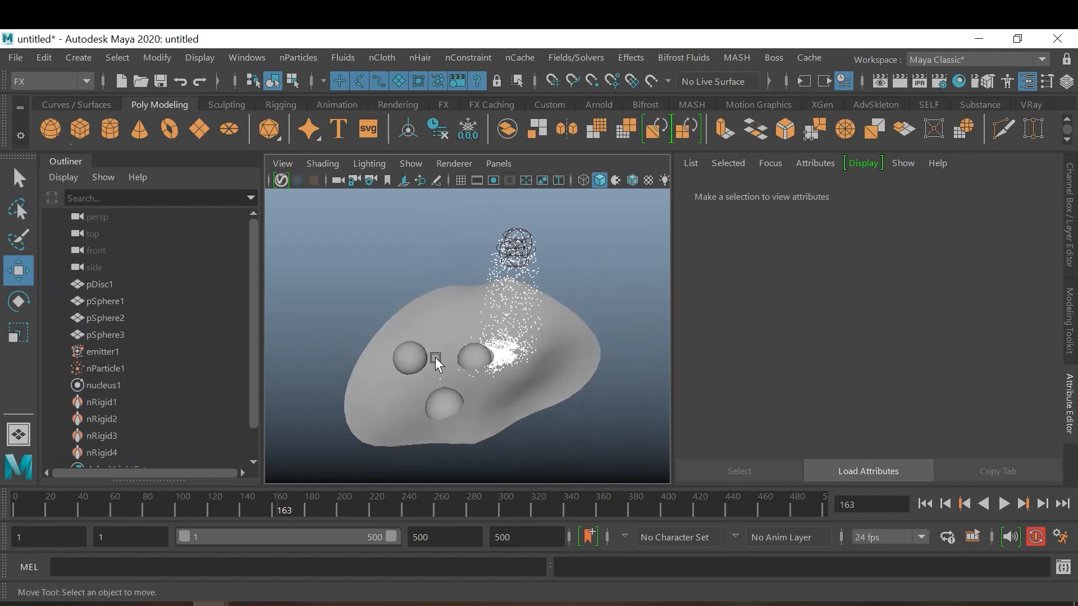
right_drag(514, 372, 462, 356)
right_click(438, 358)
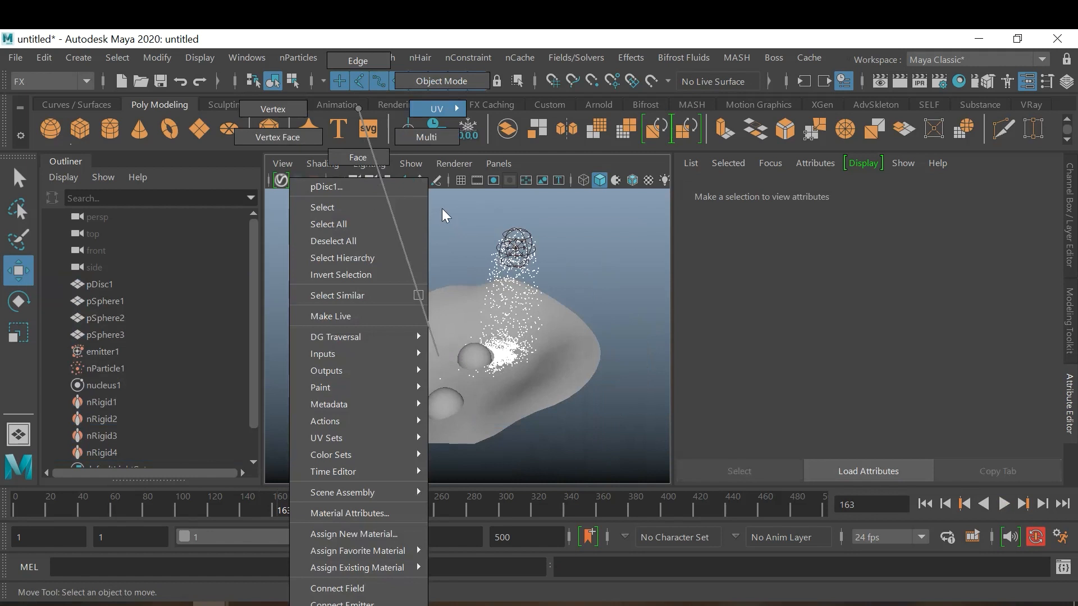
right_drag(448, 211, 339, 331)
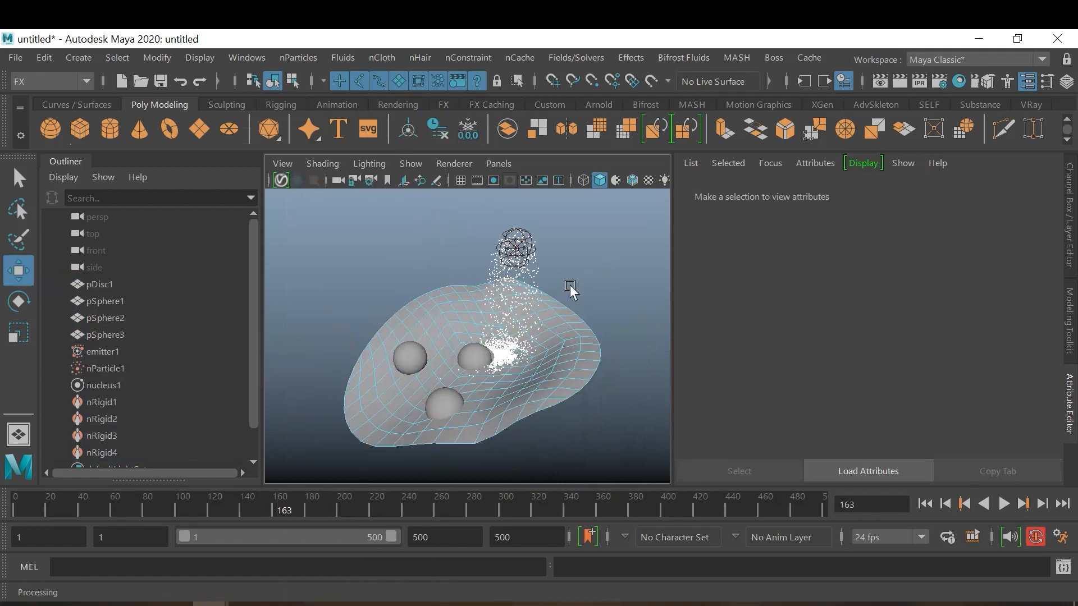
click(575, 328)
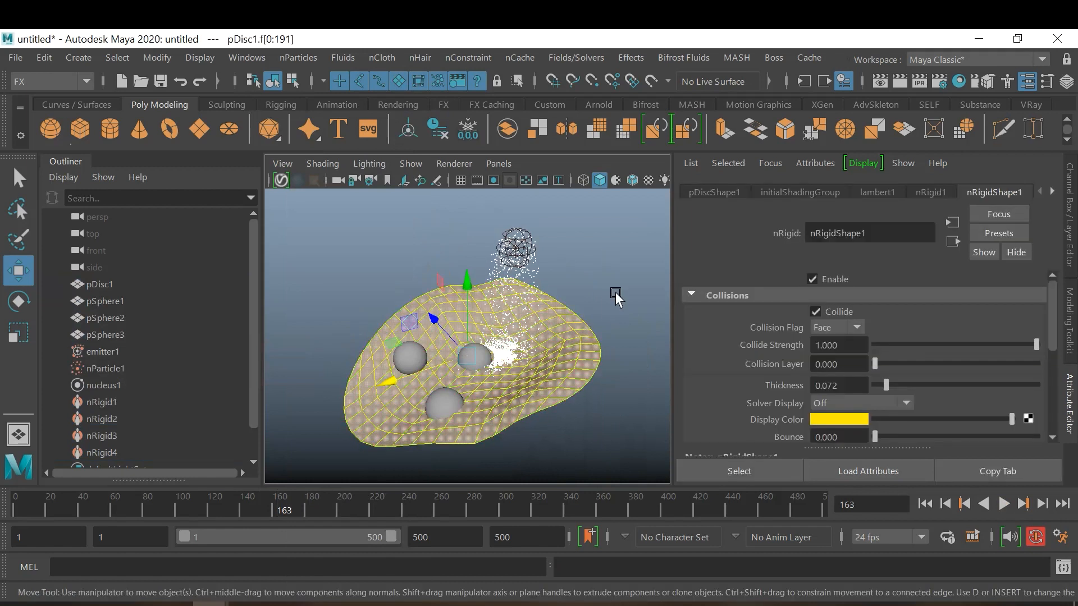
click(617, 296)
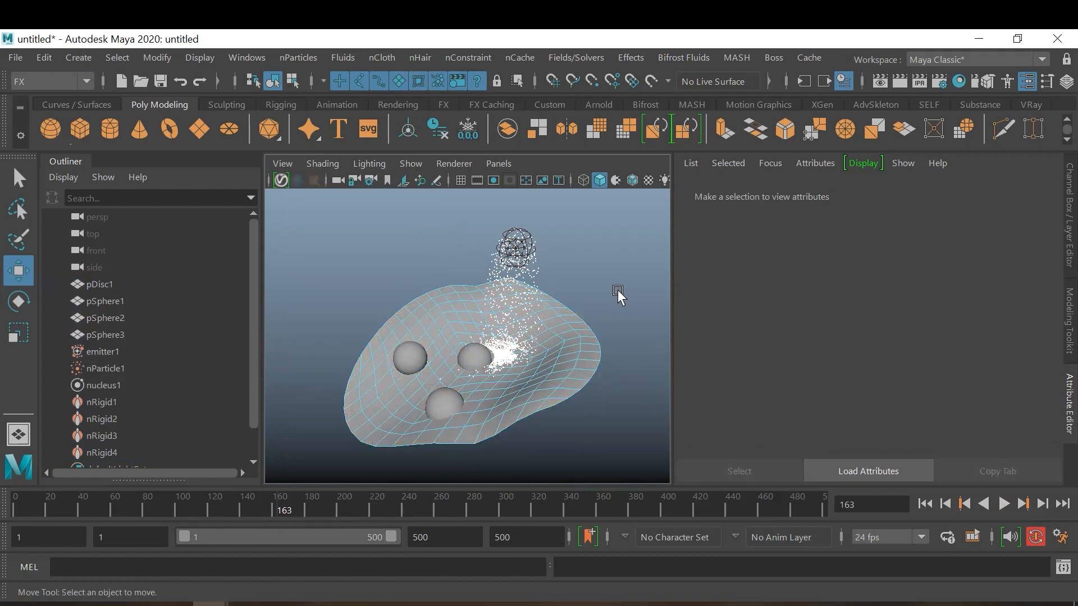
key(F8)
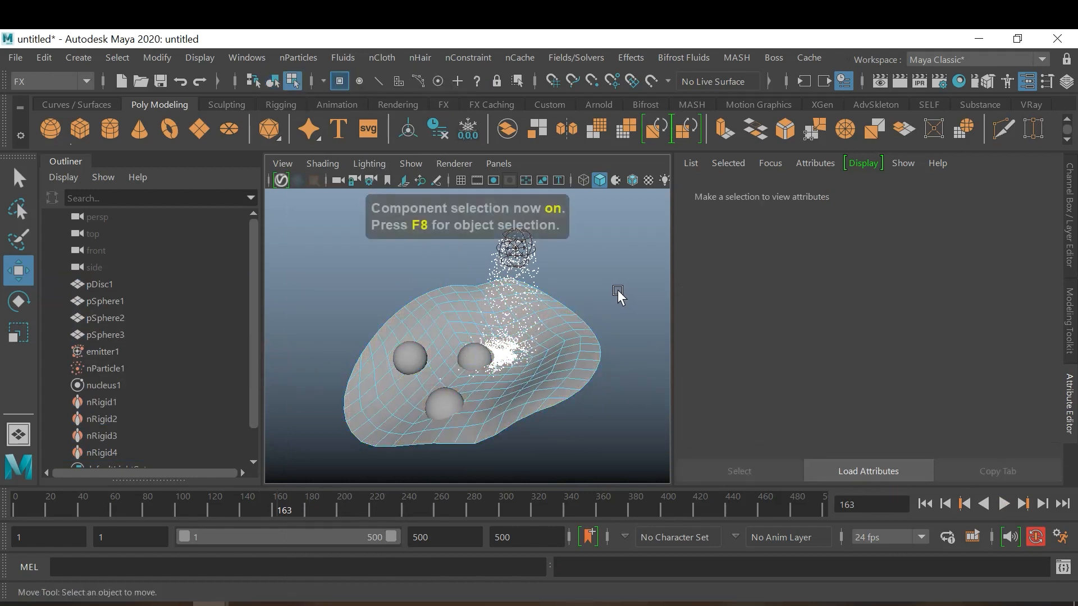
key(F8)
click(615, 308)
mouse_move(339, 330)
right_down()
mouse_move(267, 338)
mouse_move(339, 332)
right_up()
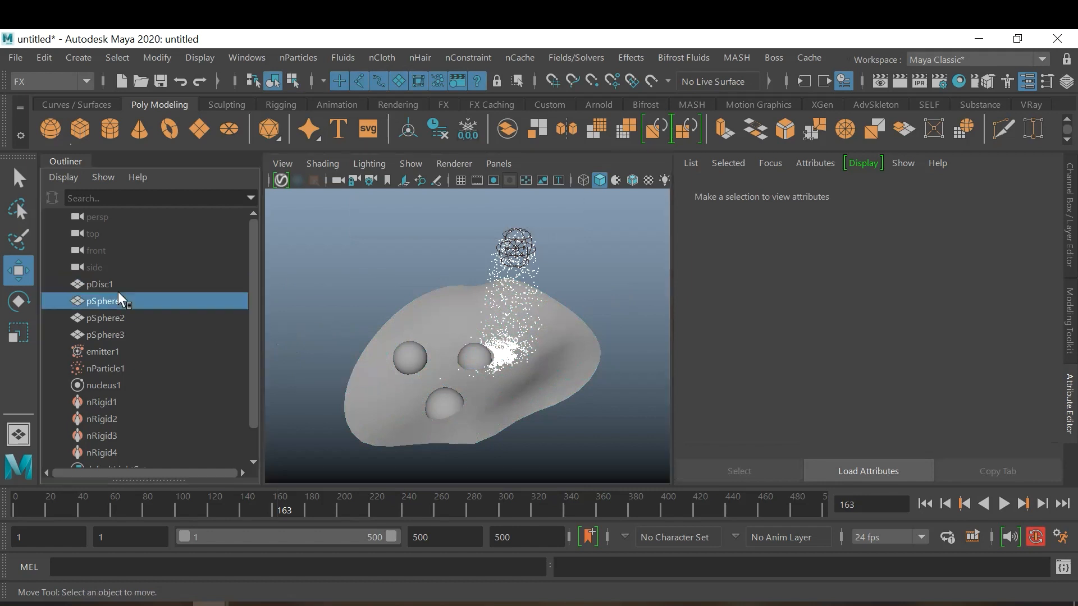
click(132, 334)
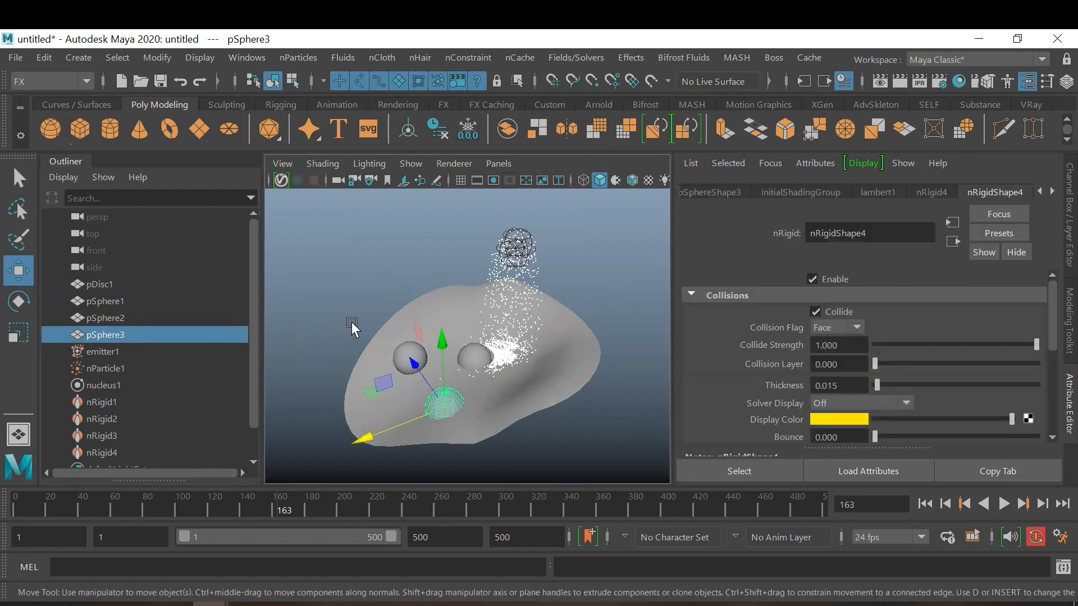
click(322, 310)
key(q)
Step: Start saving the scene under a new name and create and open a folder named 29-07-2021 inside july 2021
key(ctrl+shift+s)
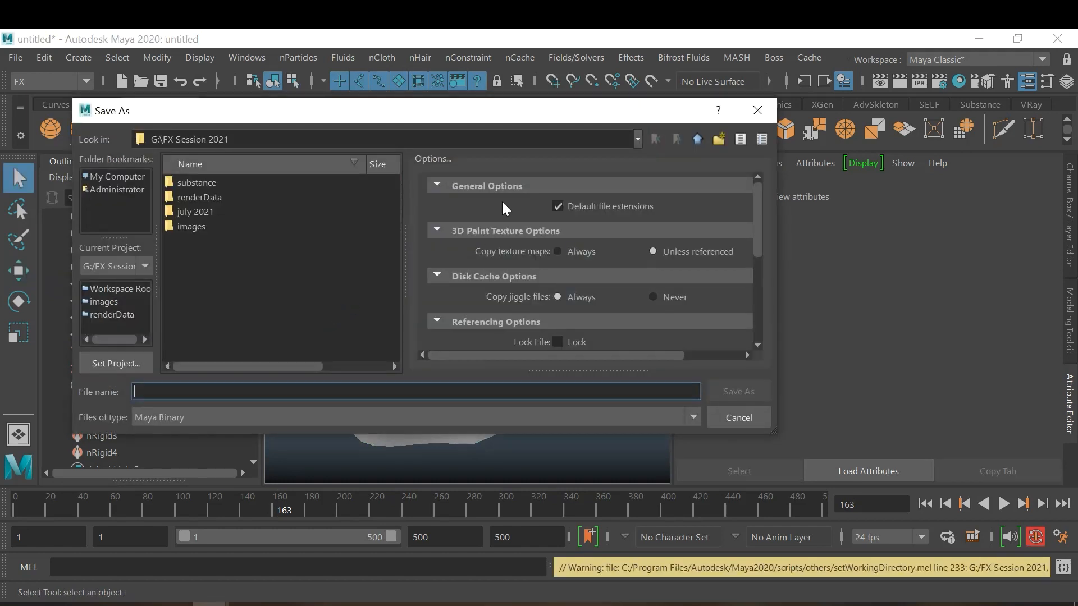
double_click(217, 212)
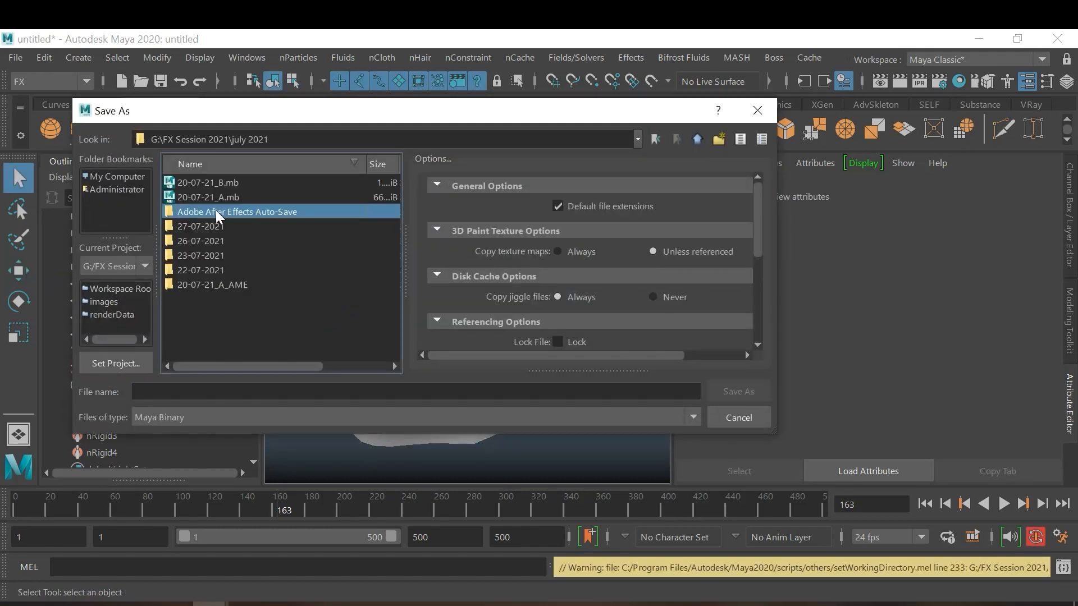
click(718, 140)
text(29)
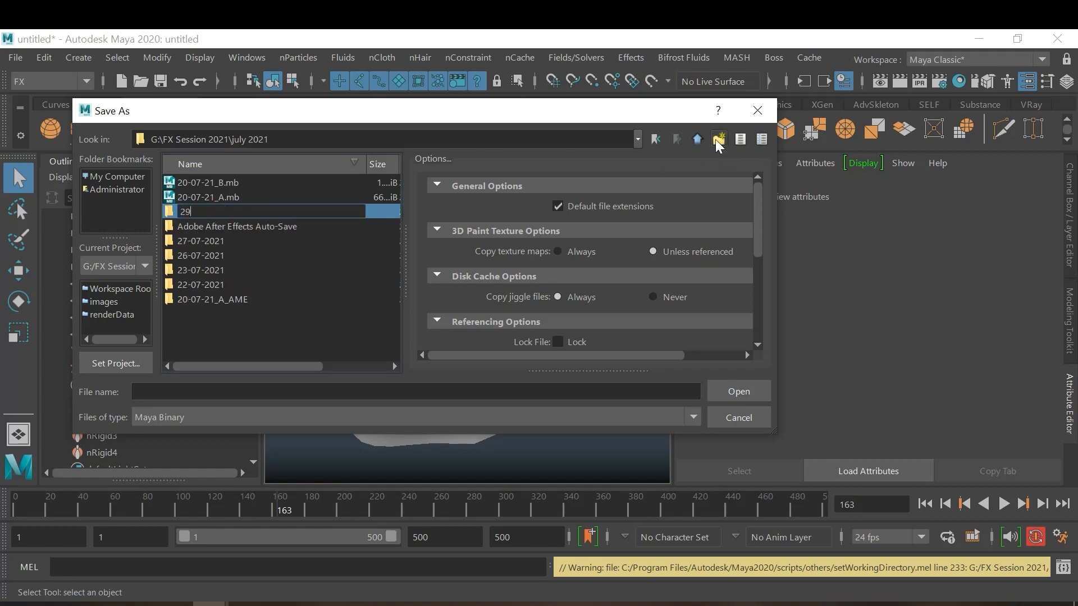
text(-07-202)
key(Return)
key(Return)
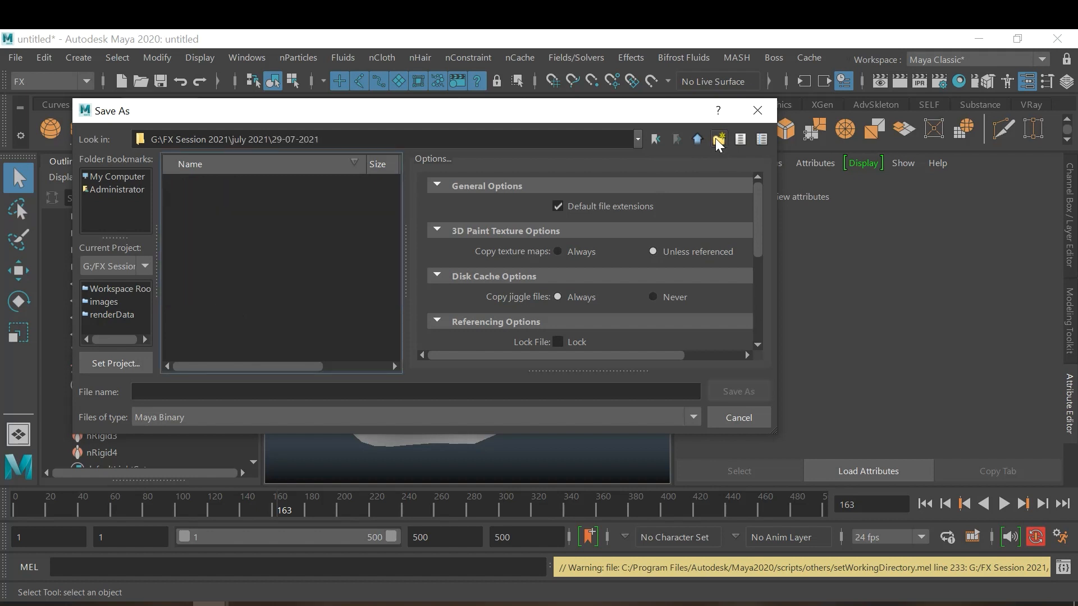
Step: Save the scene in the new folder as 29-07-2021_A
click(242, 393)
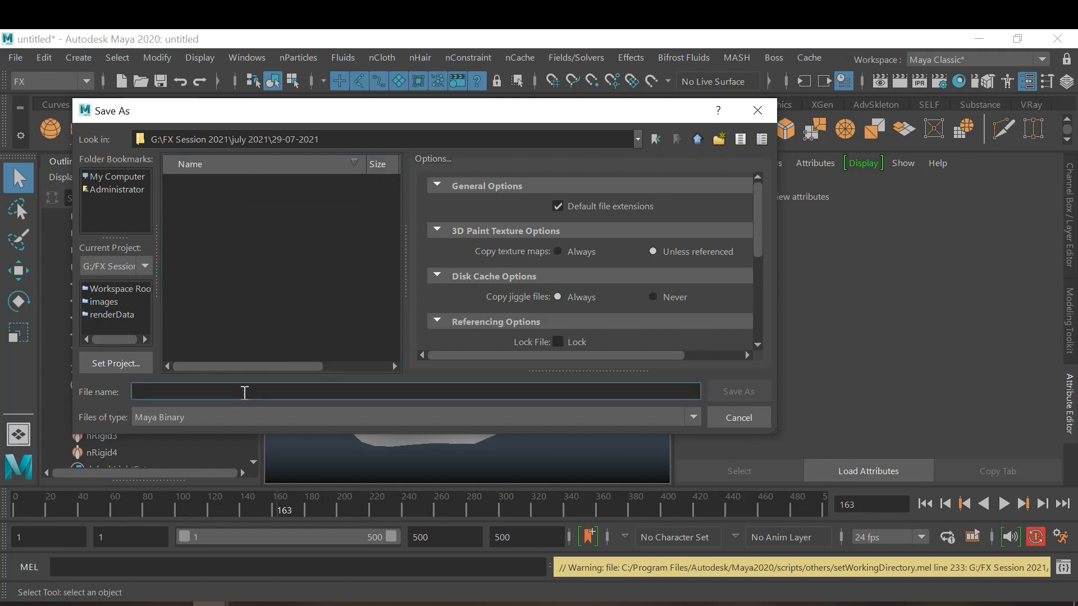
text(29-)
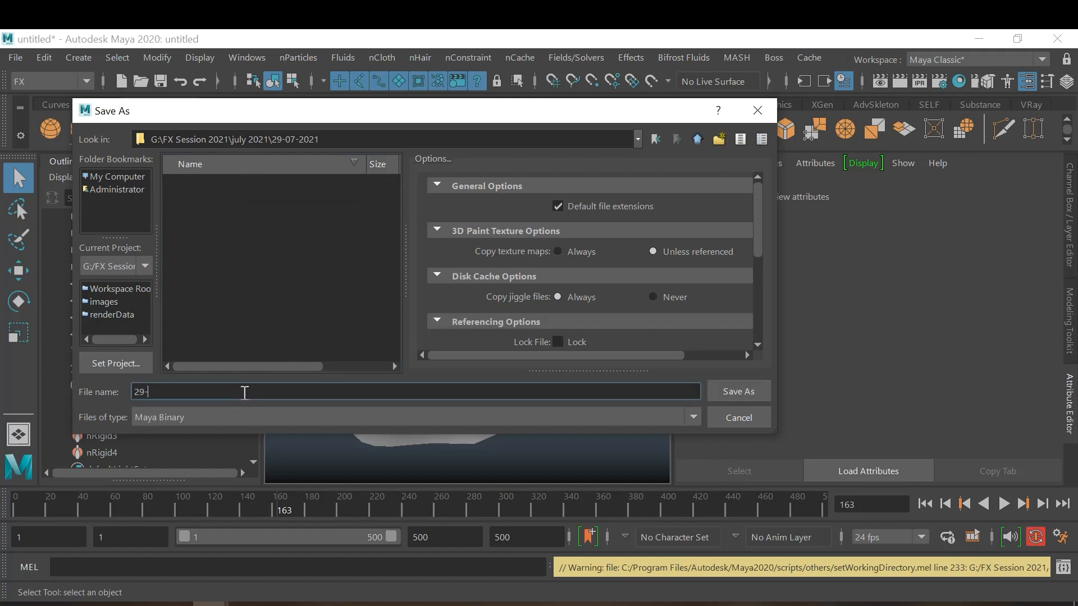
text(07-2021_A)
key(Return)
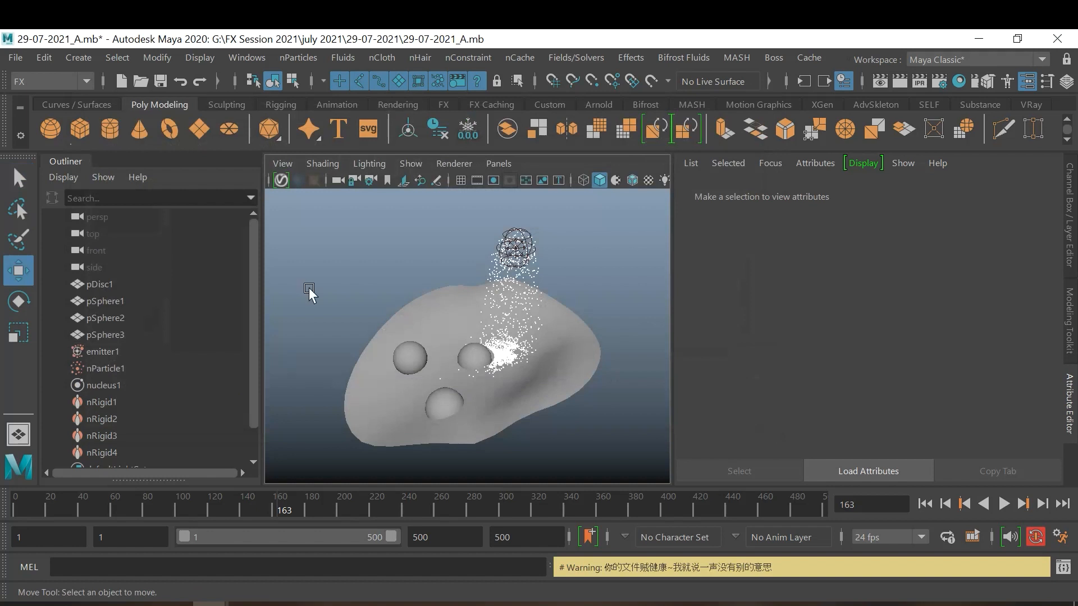
Step: Save another version of the scene in the same folder as 29-07-2021_B
key(q)
key(ctrl+shift+s)
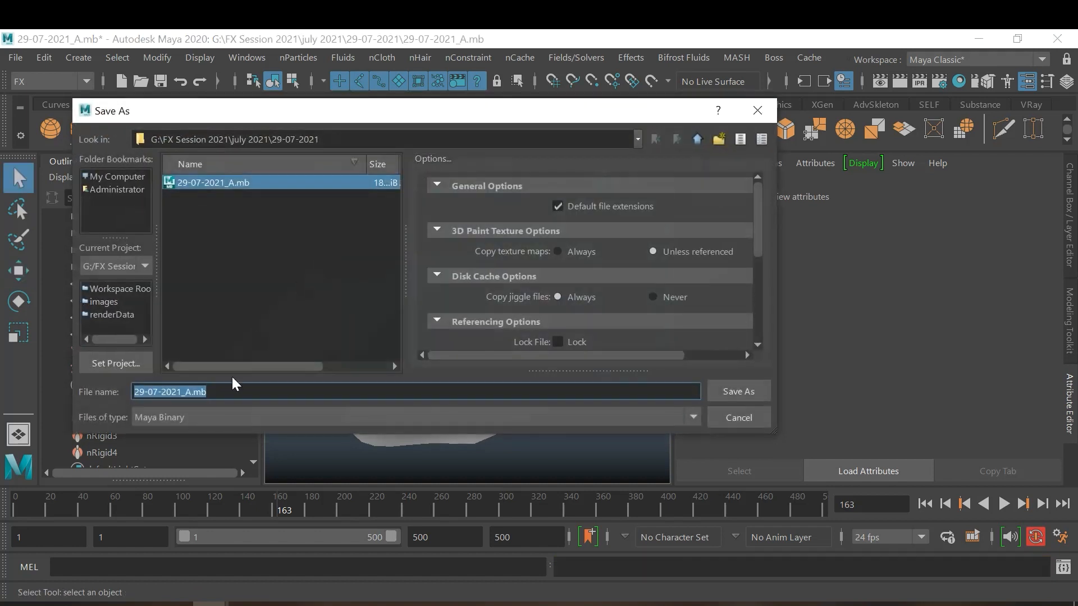
drag(187, 397, 236, 397)
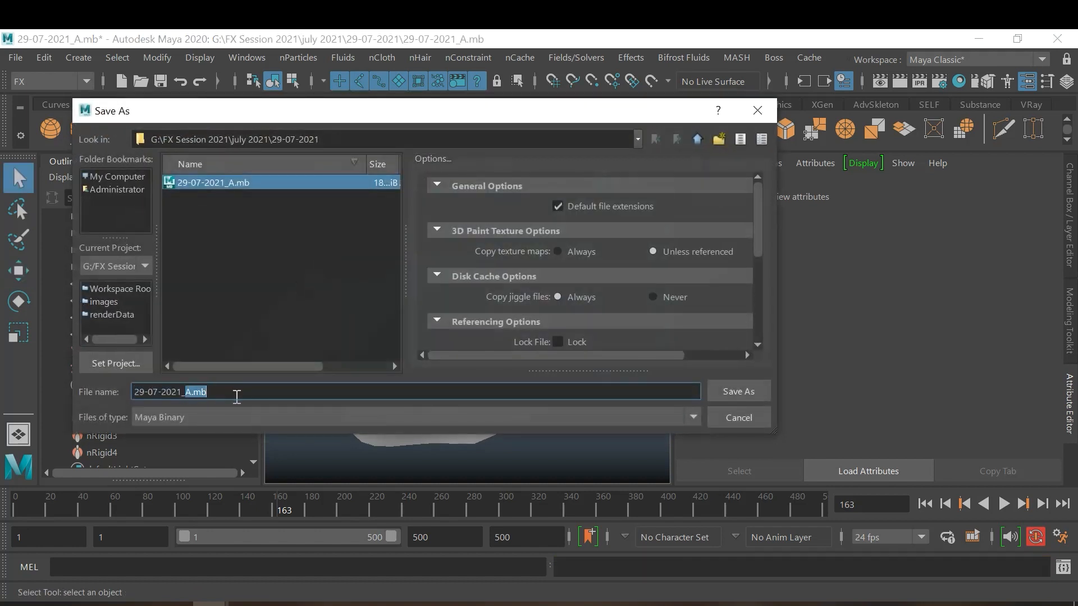
text(B)
key(Return)
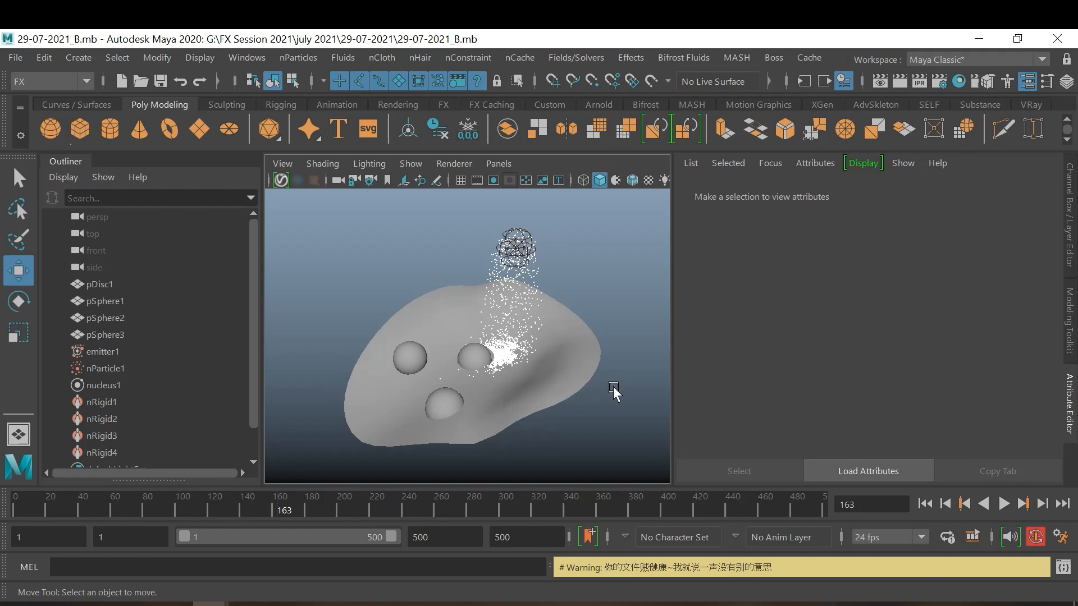
Step: Examine up close how the particles land around the three half-sunken spheres on the ground
click(598, 416)
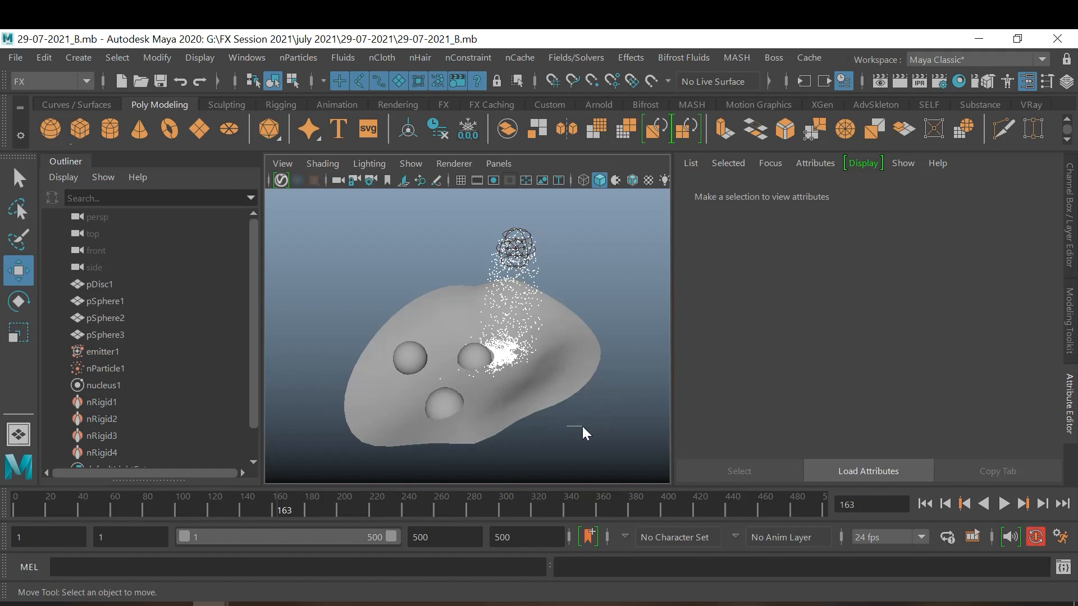
right_click(566, 427)
alt+drag(470, 441, 555, 430)
alt+right_drag(554, 430, 588, 413)
alt+middle_drag(588, 413, 601, 422)
alt+right_drag(601, 422, 608, 427)
alt+middle_drag(608, 427, 606, 404)
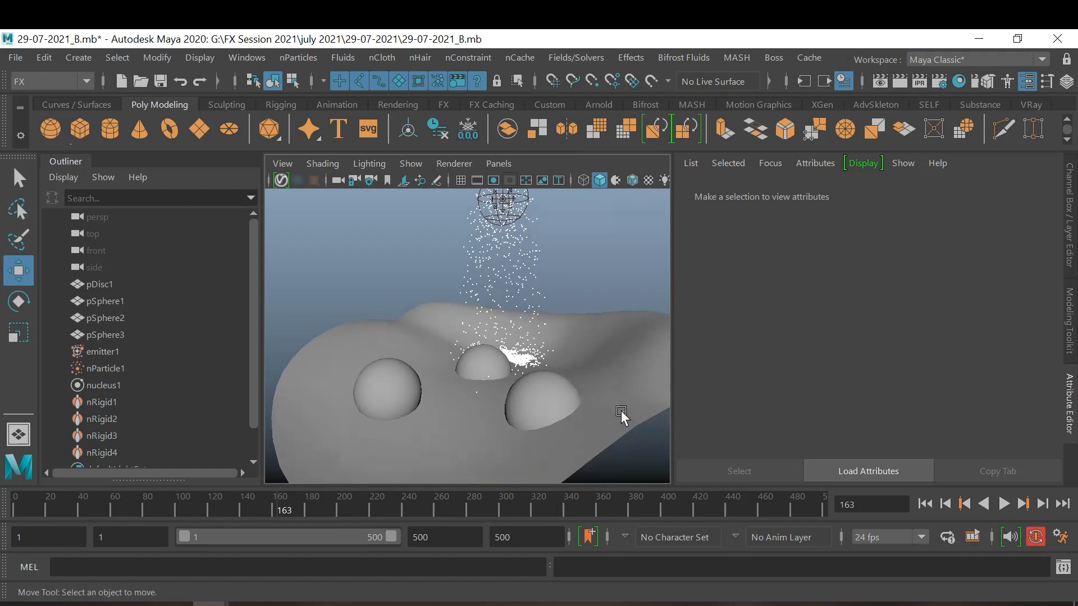
click(625, 419)
click(616, 277)
Step: Add a turbulence field to nParticle1 with reset default options and the magnitude set to 1
click(123, 368)
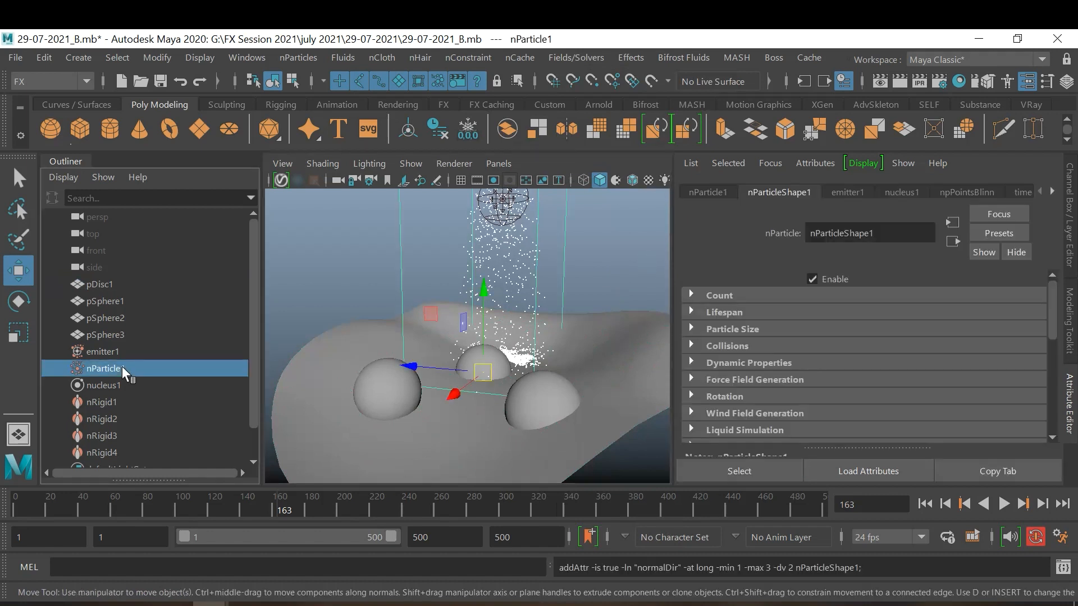
click(581, 61)
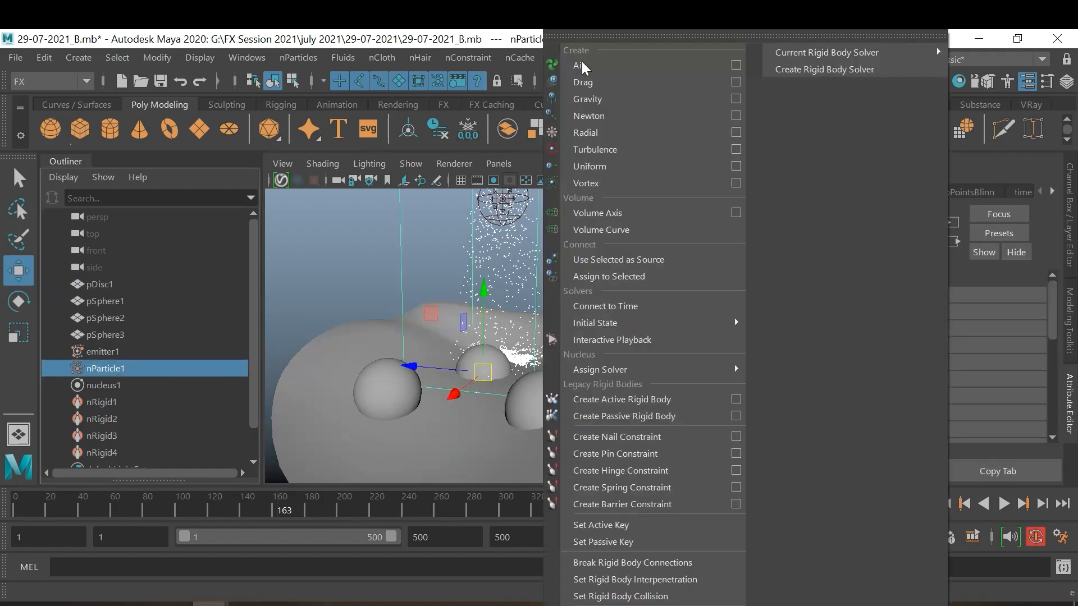
click(736, 149)
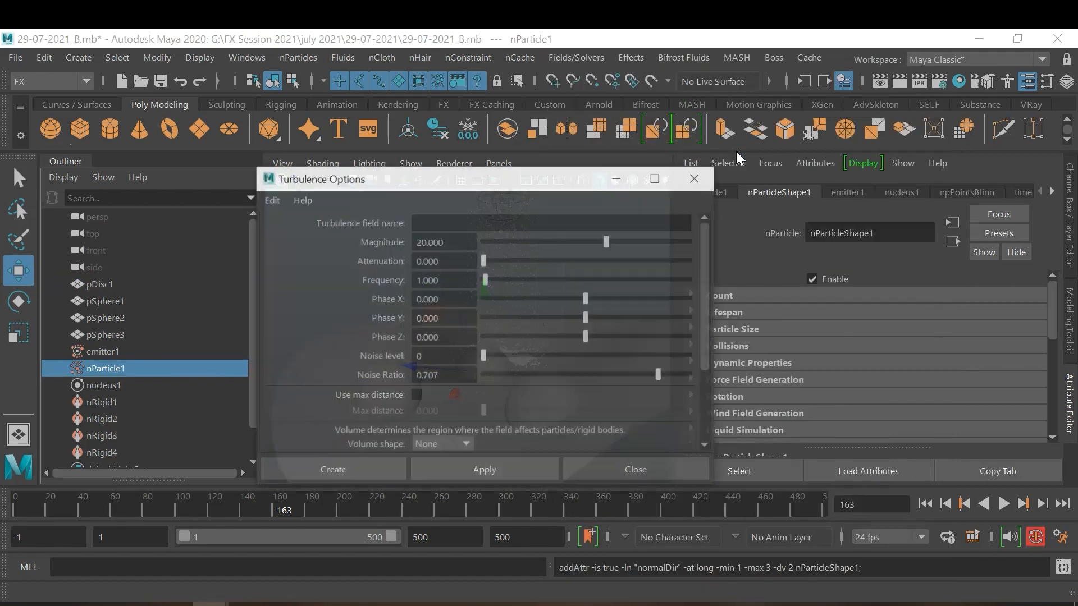
click(270, 199)
click(290, 232)
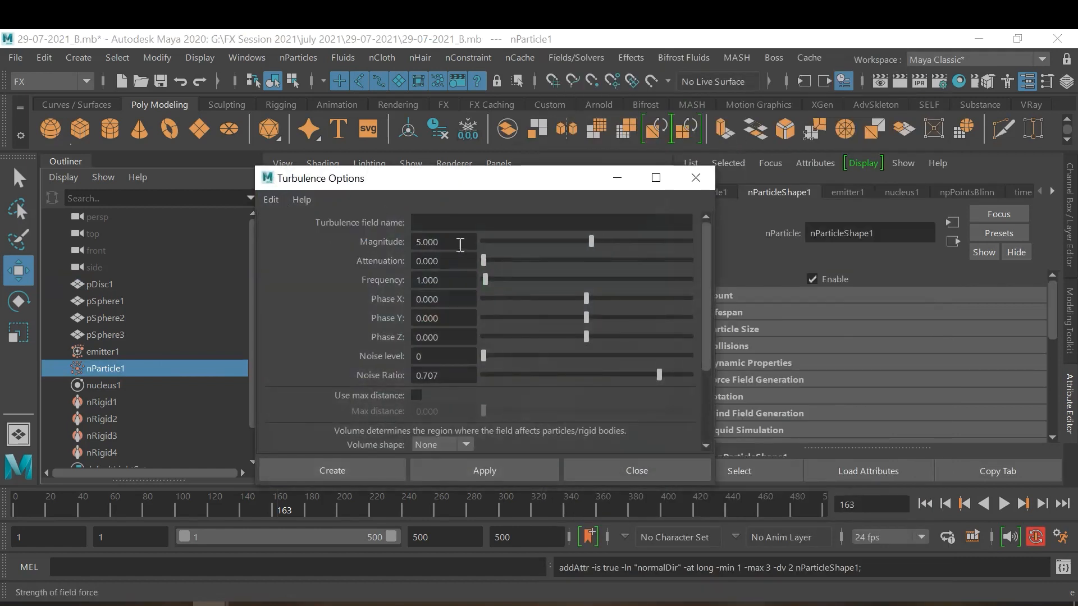
click(424, 240)
text(1)
key(Return)
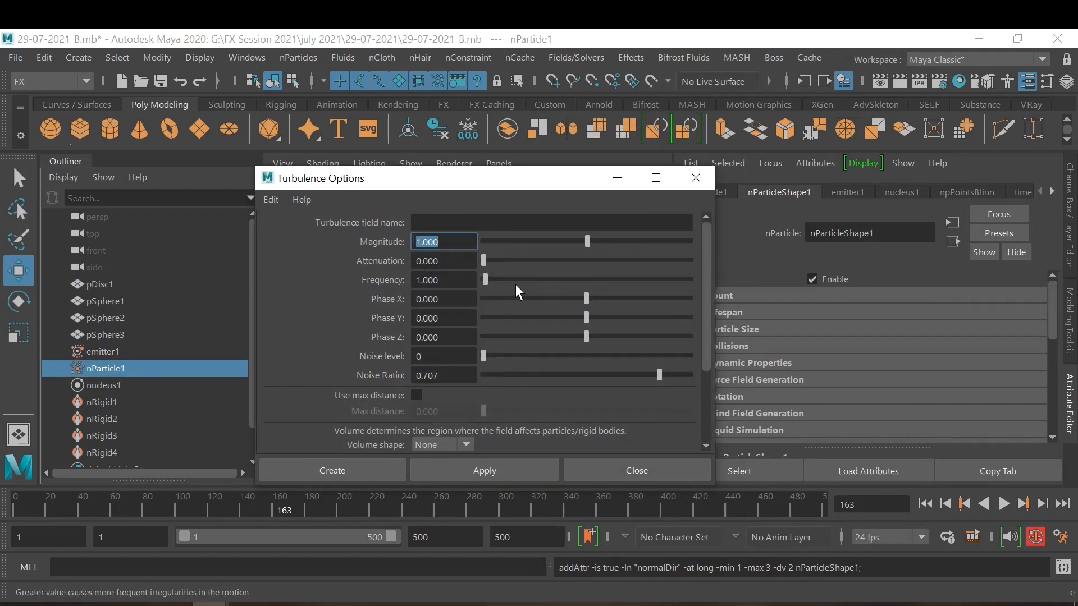
click(359, 469)
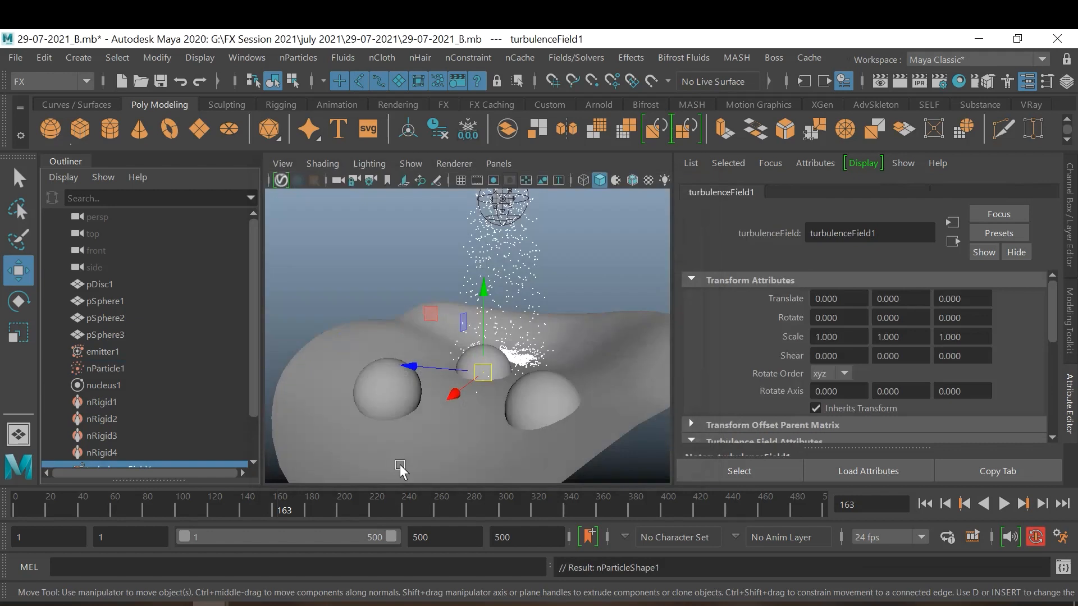
Step: Play the simulation with turbulence from frame 1, stop it around frame 135, and rewind to the start
click(925, 504)
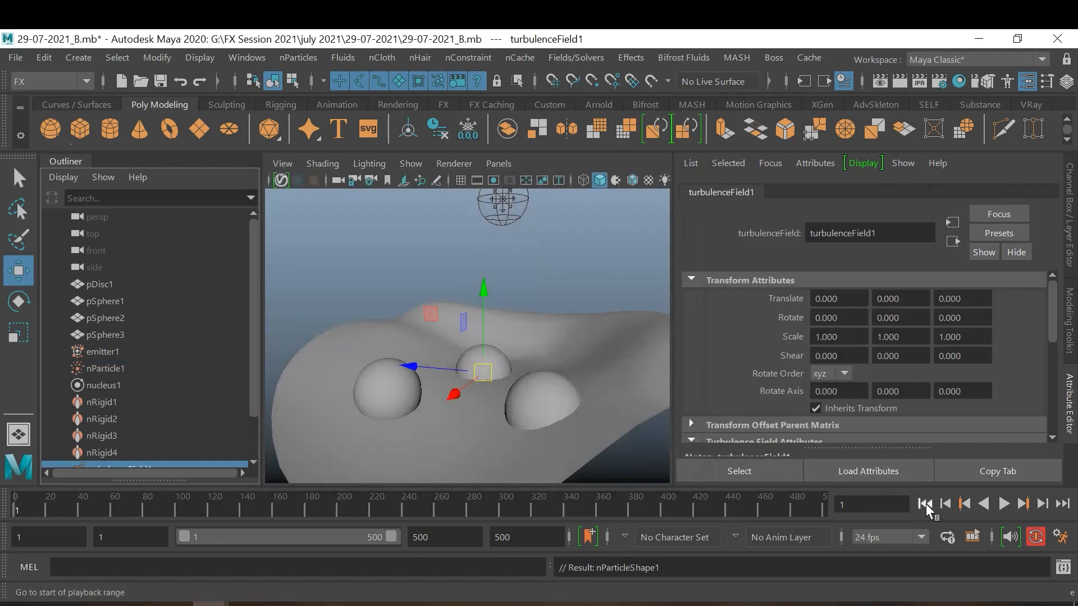
click(1002, 504)
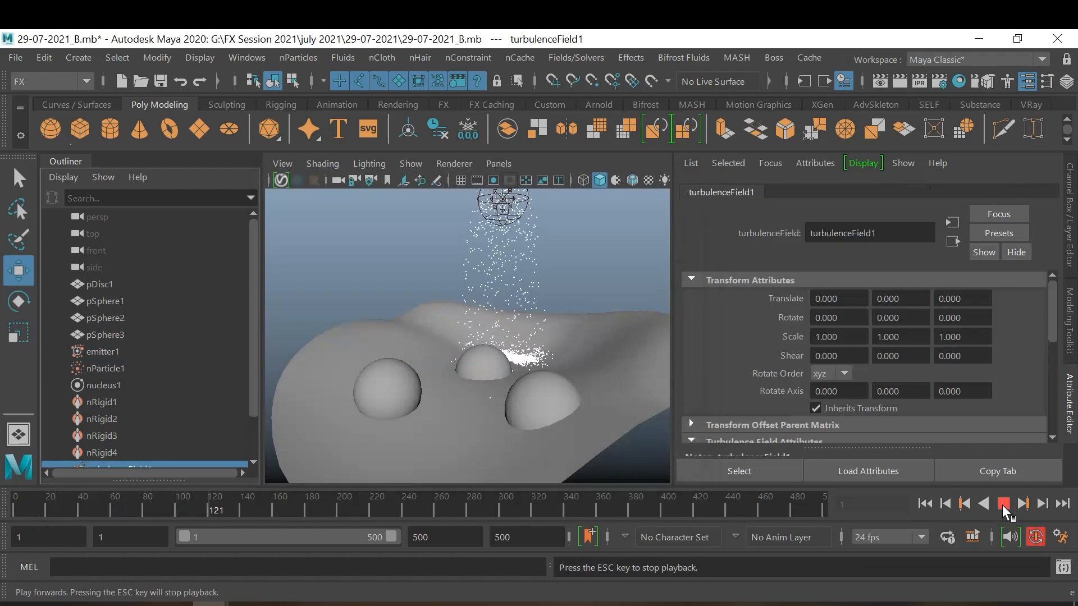
click(1002, 504)
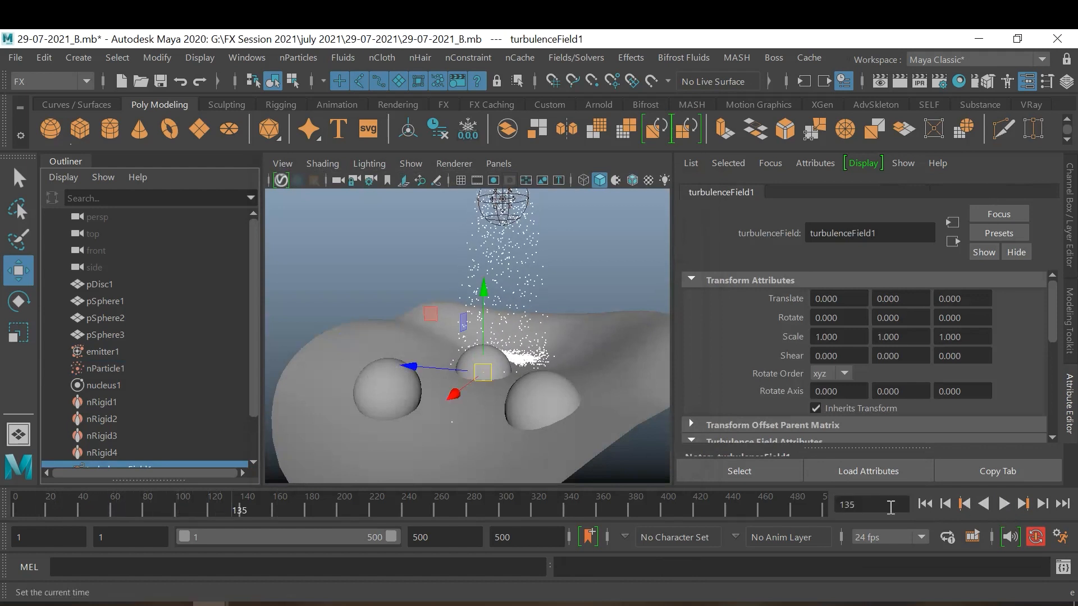
click(926, 504)
Step: Switch the ground disc to face selection and pick a face beside the rear sphere, below the emitter
click(542, 359)
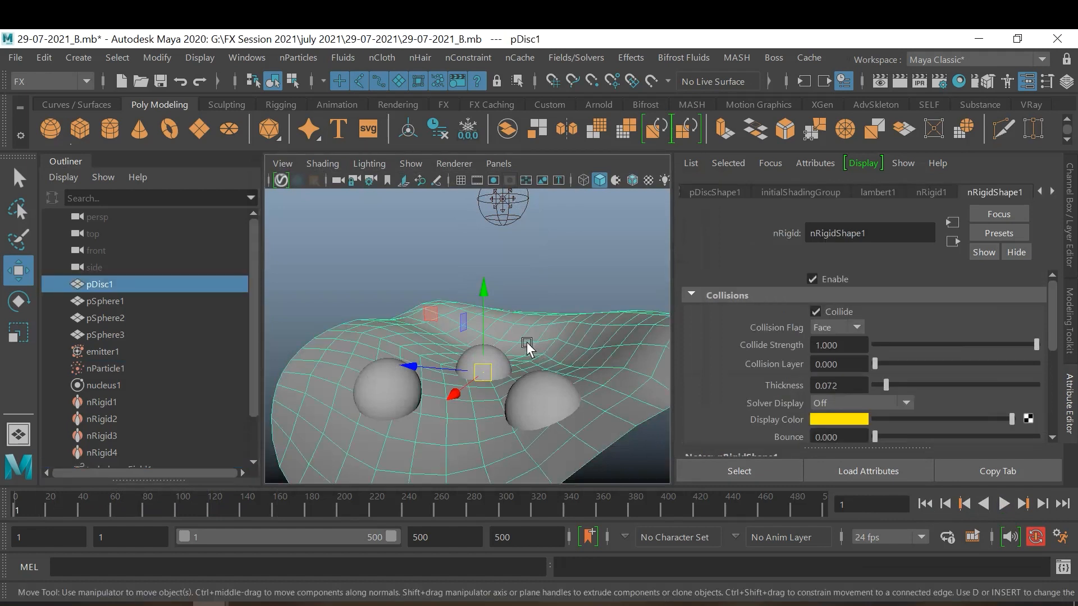
right_click(526, 335)
click(513, 155)
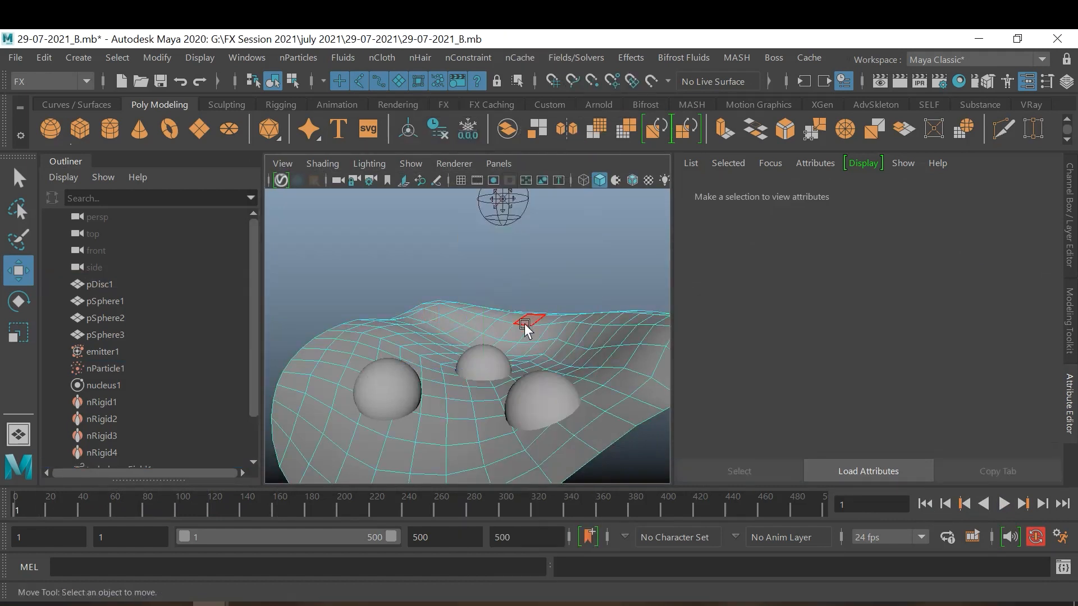
click(507, 348)
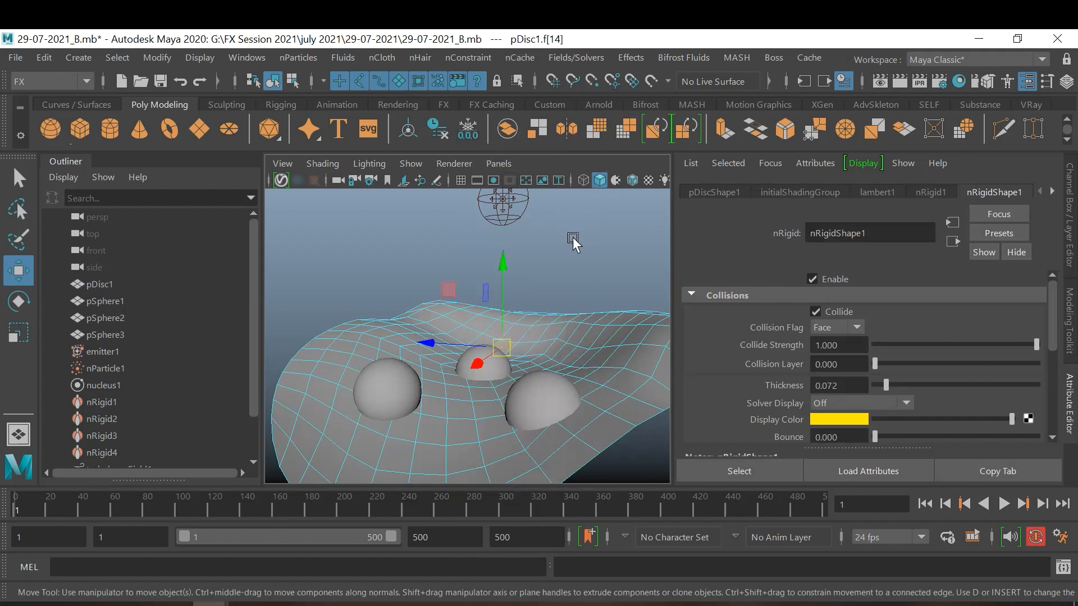
middle_drag(527, 314, 553, 317)
key(b)
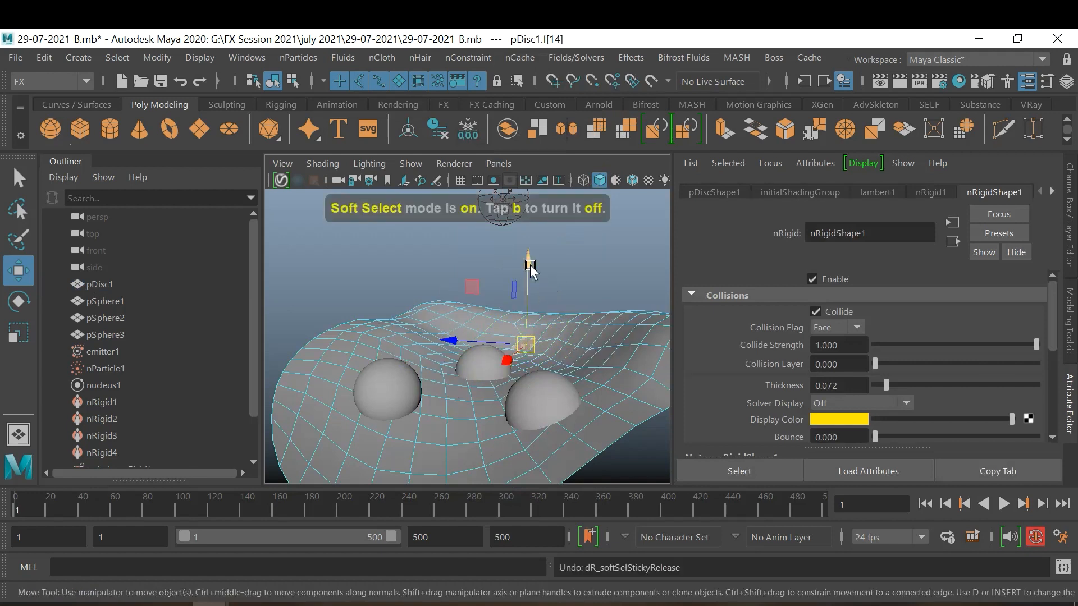
click(530, 269)
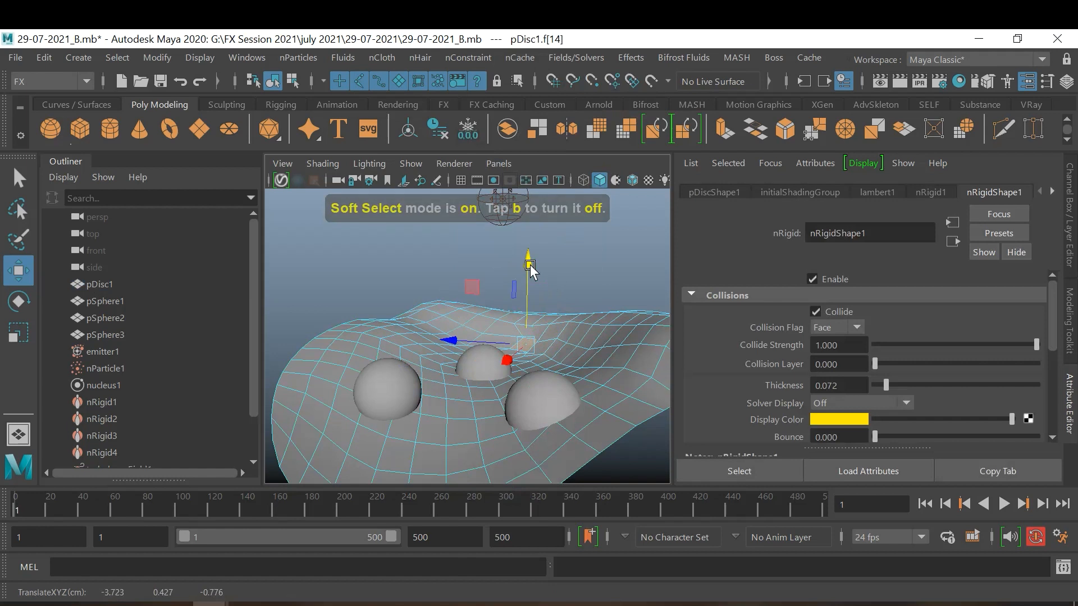
click(564, 278)
click(519, 346)
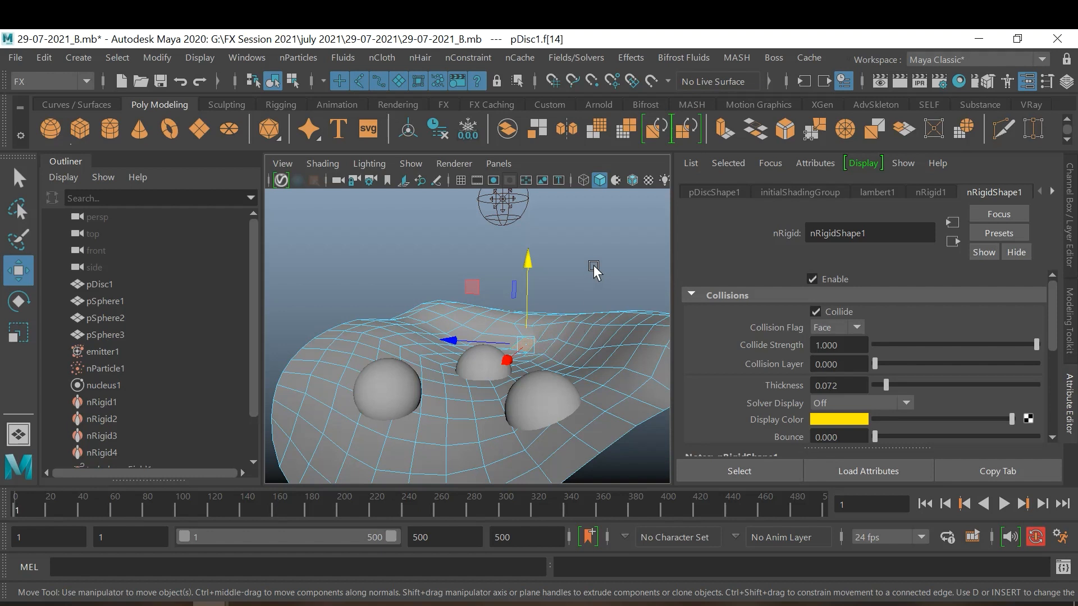
Step: With soft selection on, raise the selected ground face beside the rear sphere to a height of about 1.17
scroll(596, 276, down, 1)
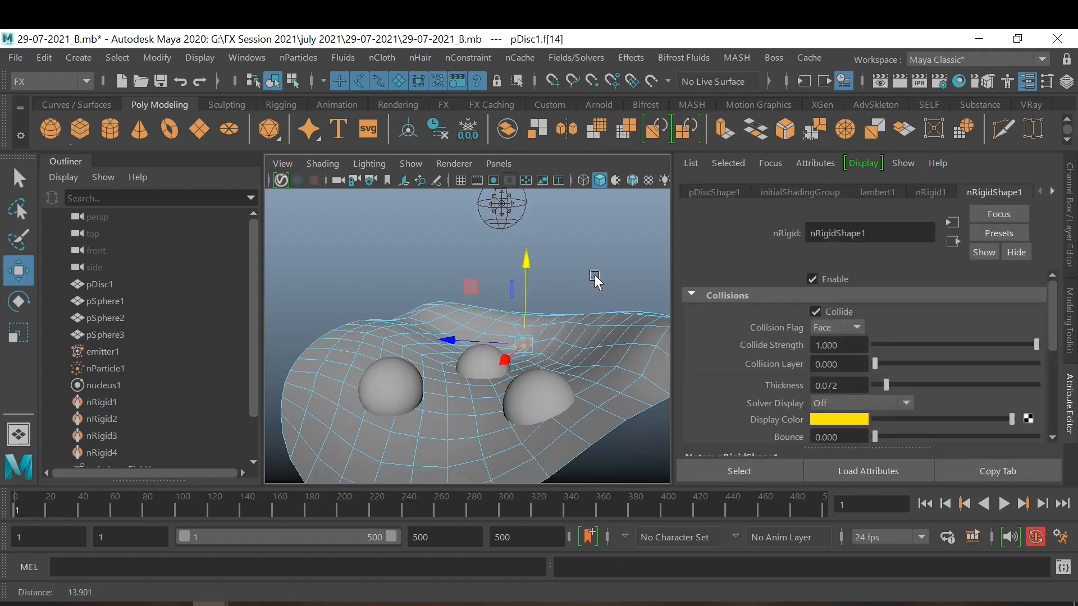
scroll(595, 275, down, 1)
key(b)
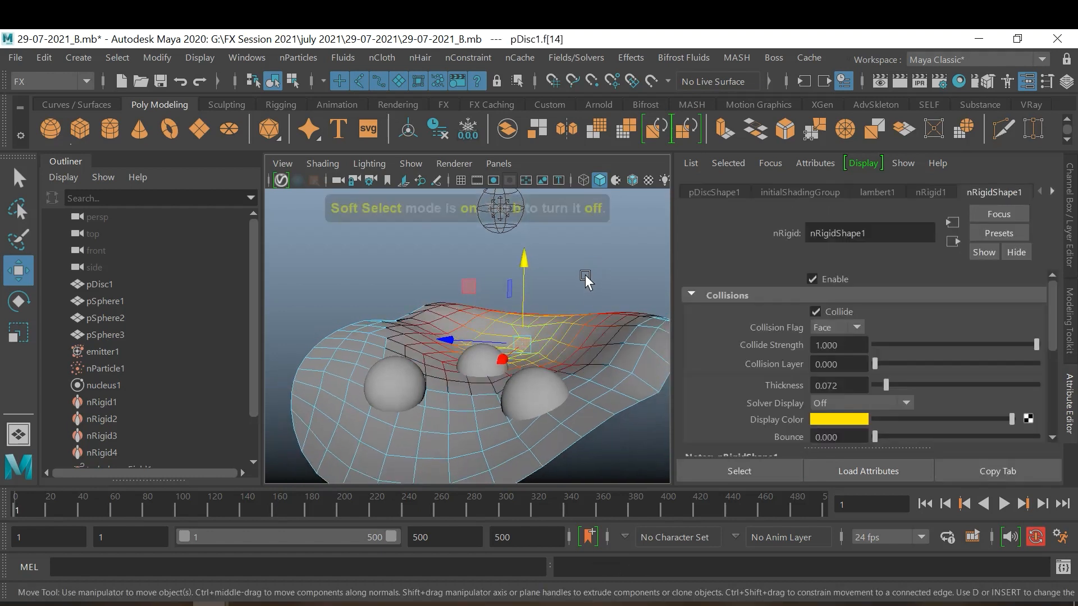
drag(522, 262, 527, 245)
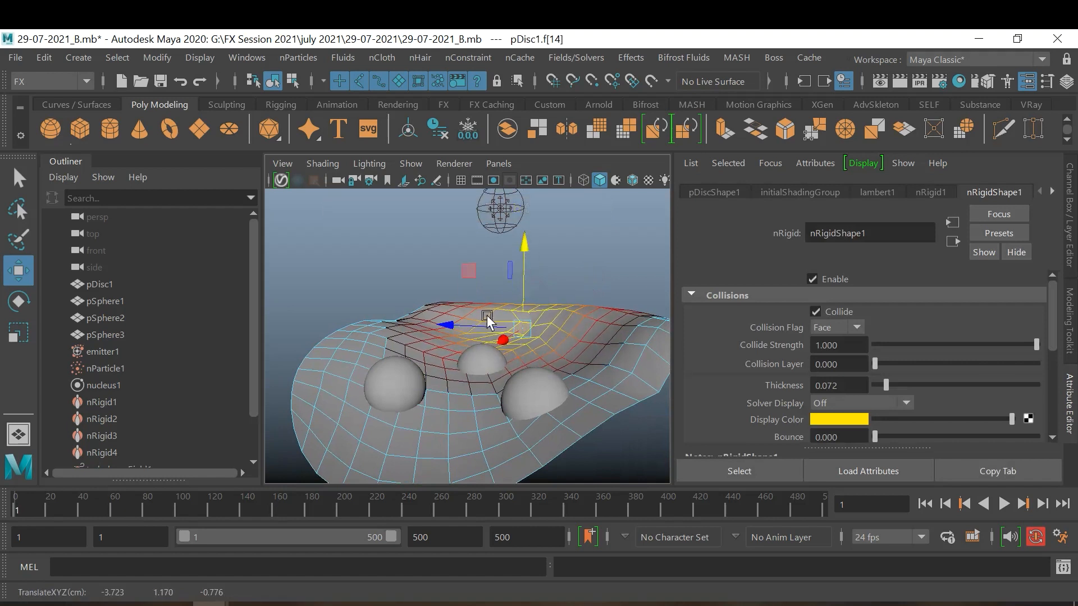
Step: Raise a second ground face near the rear sphere to a height of about 1.08, then clear the selection
click(454, 341)
drag(461, 265, 459, 258)
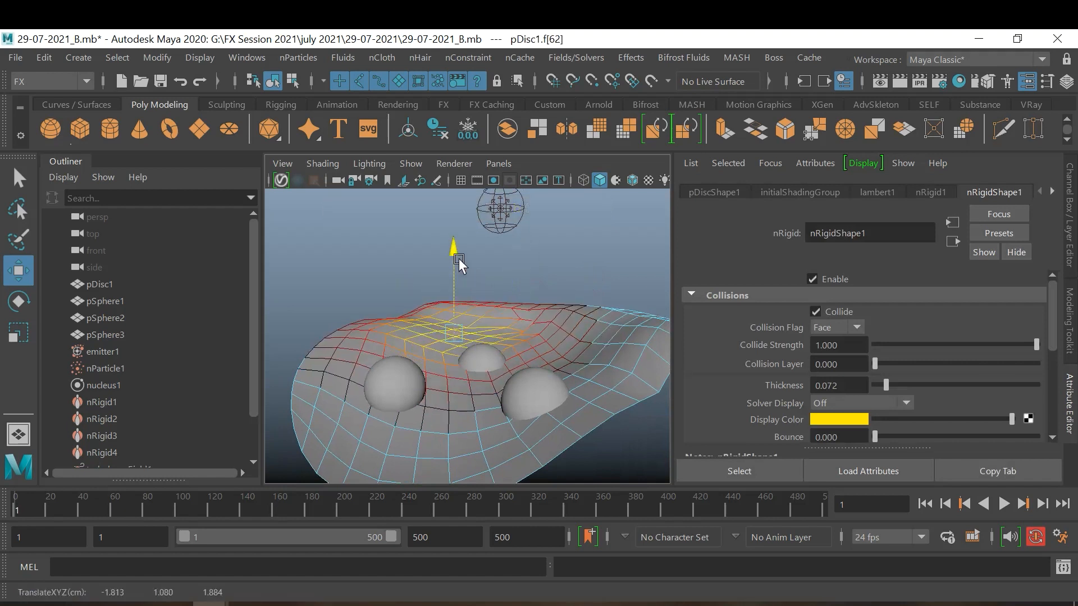
click(555, 264)
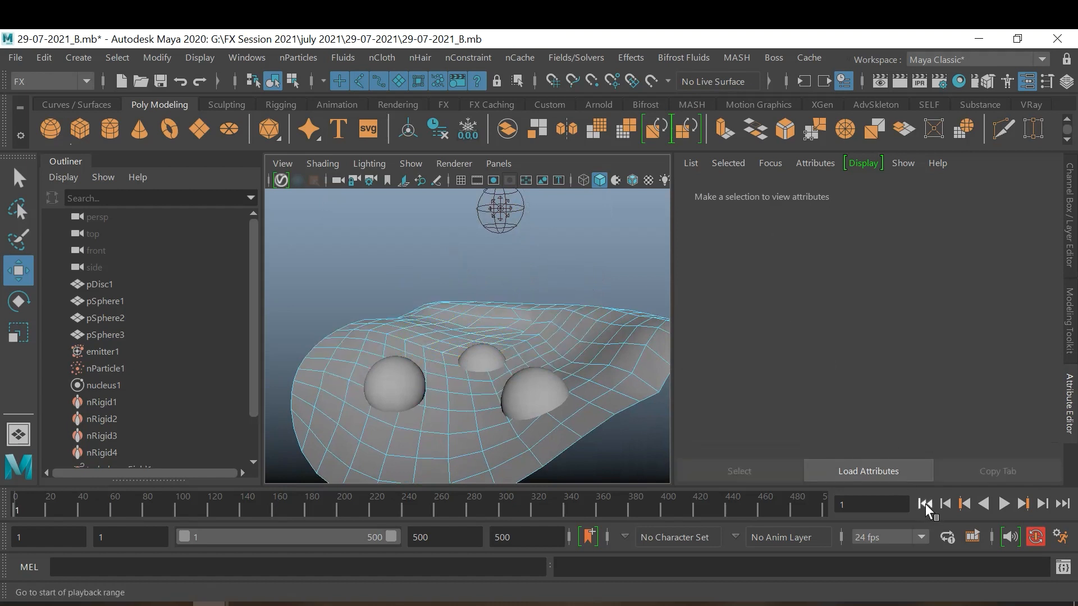
Step: Play the simulation over the reshaped ground from frame 1, stop it around frame 182, and select the emitter
click(1005, 504)
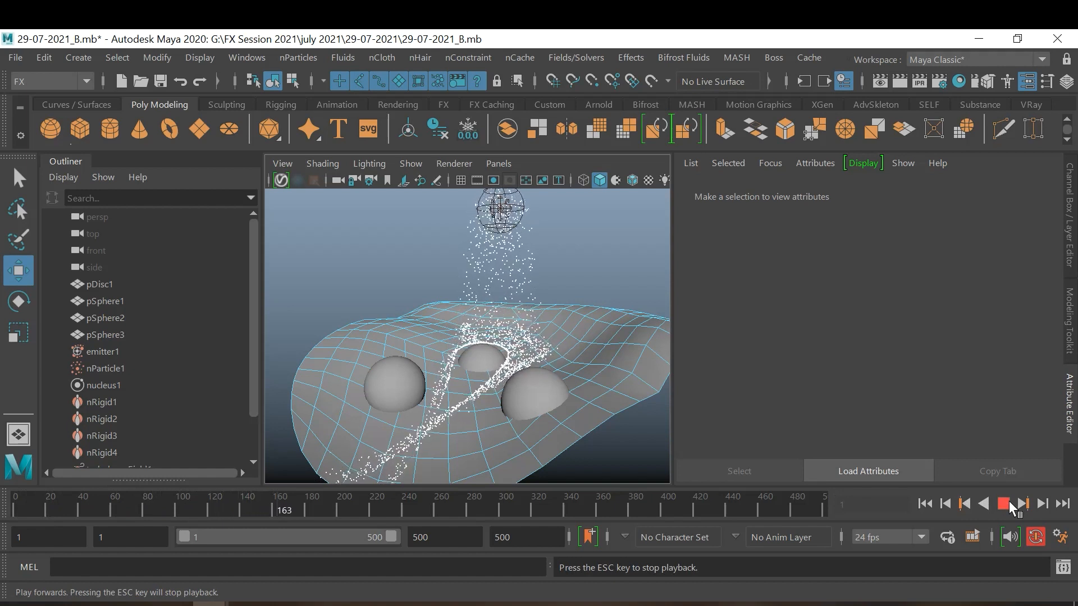
click(1009, 503)
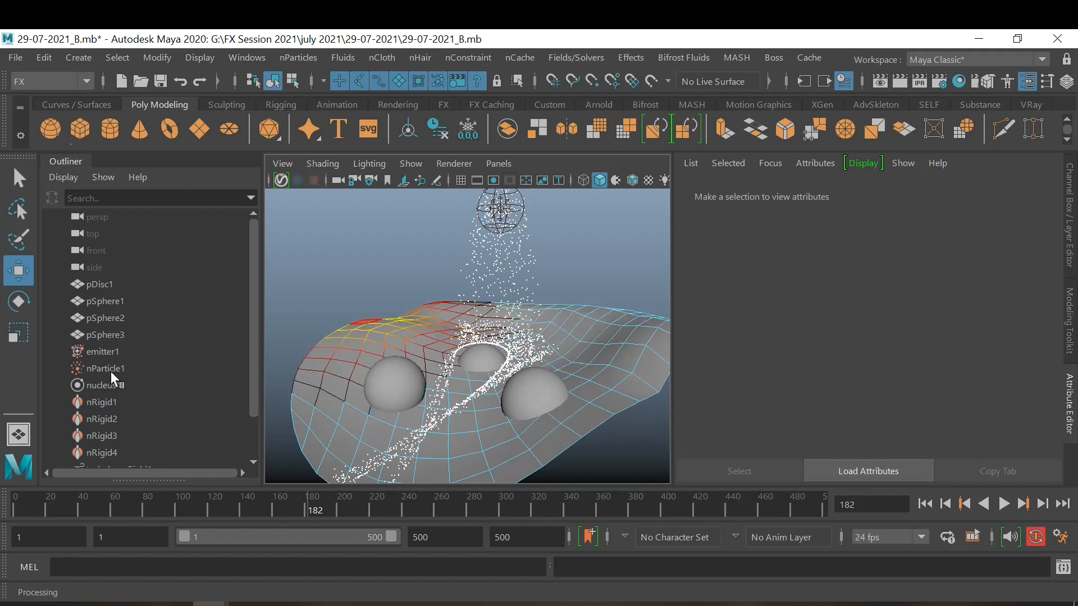
click(112, 351)
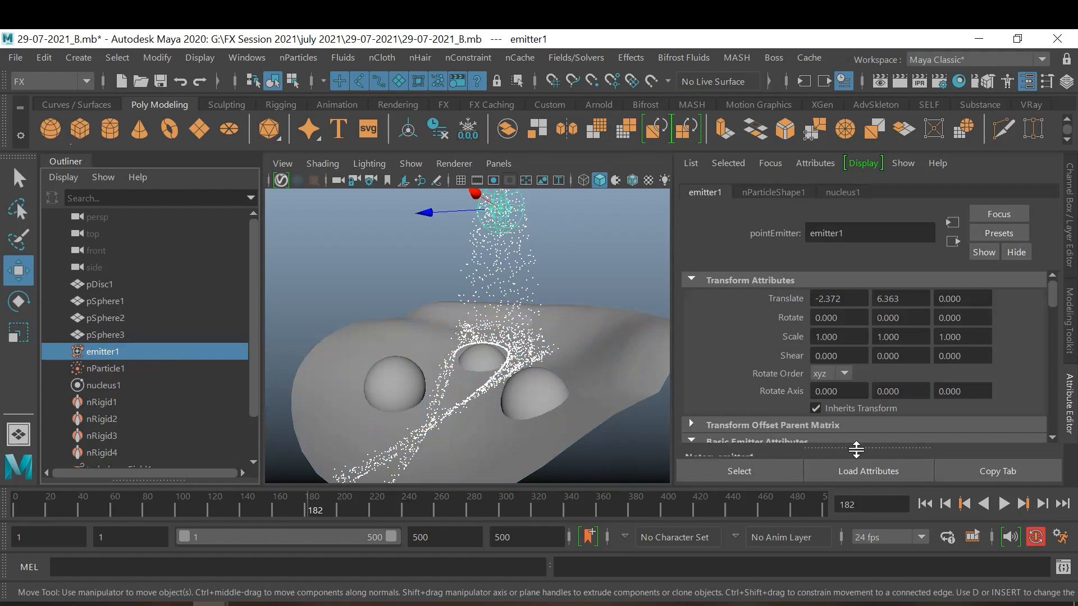
Step: Replay the particle simulation from frame 1 and stop it around frame 124
click(924, 504)
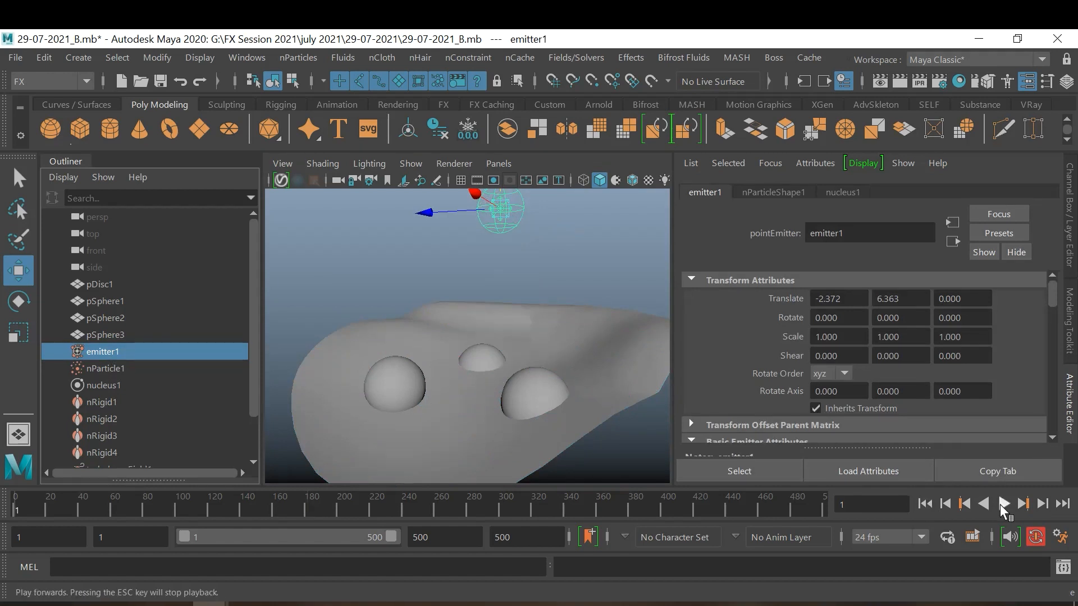
click(1003, 503)
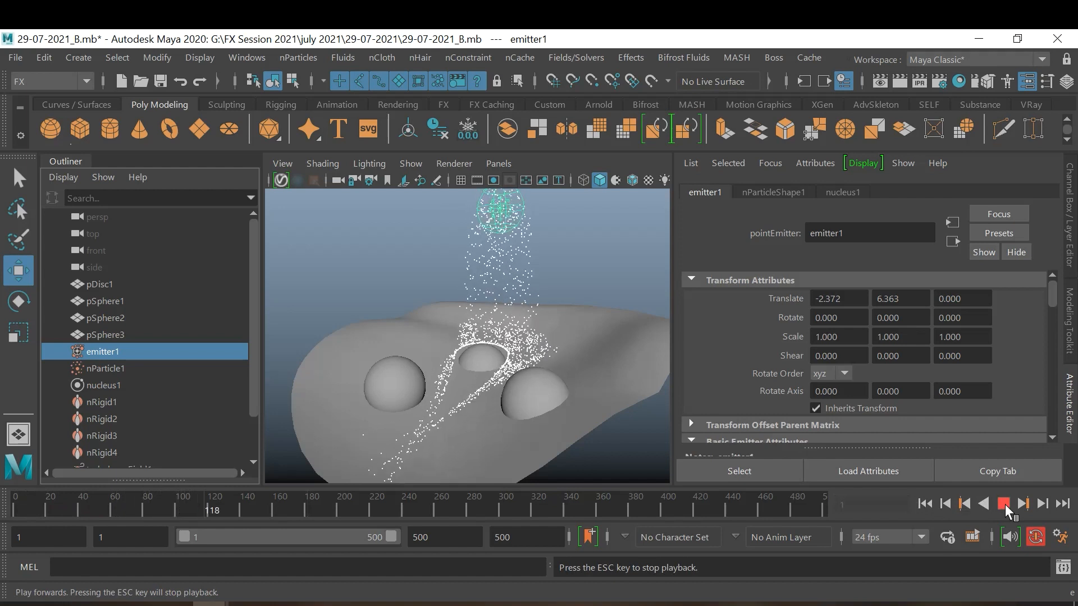
click(1003, 503)
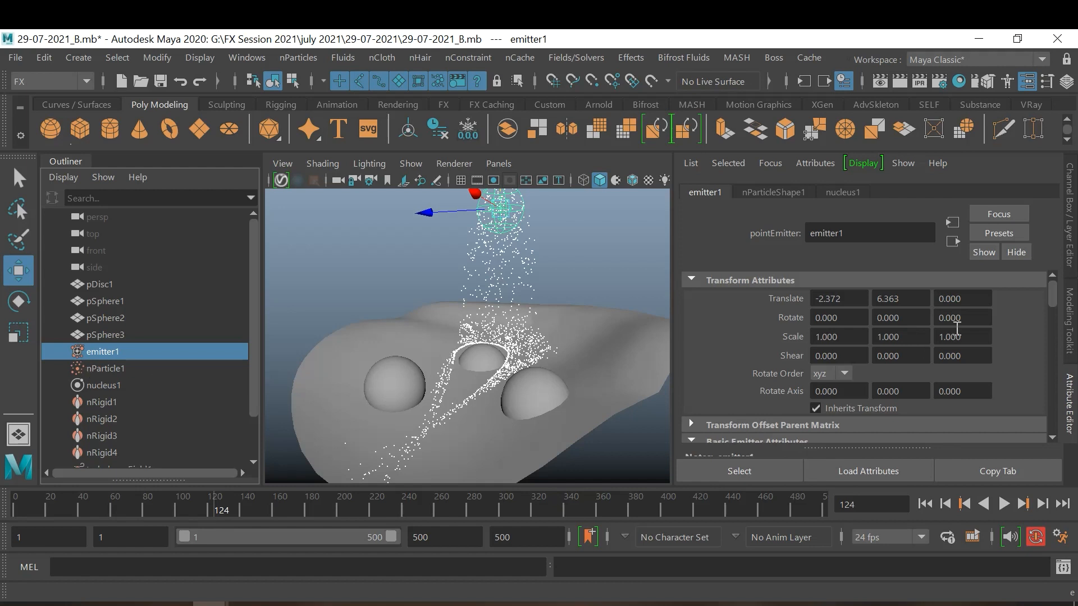
Step: Set the emitter's particle emission rate to 500 particles per second
scroll(954, 331, down, 4)
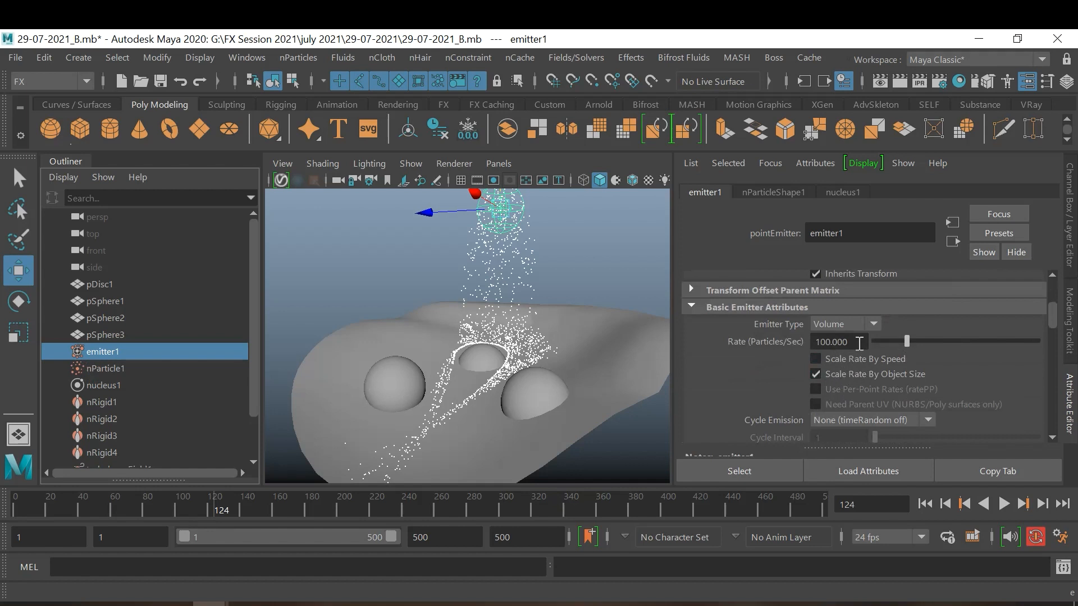
drag(859, 343, 812, 342)
text(10)
text(0)
key(Return)
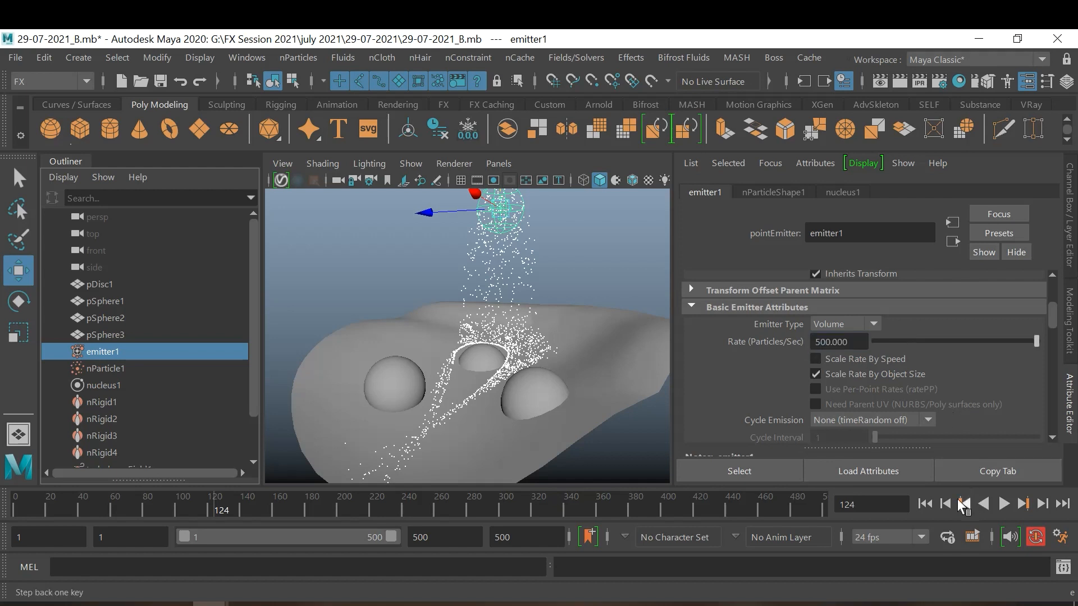
Step: Play the denser emission from frame 1 and stop it around frame 83
click(926, 503)
click(1004, 503)
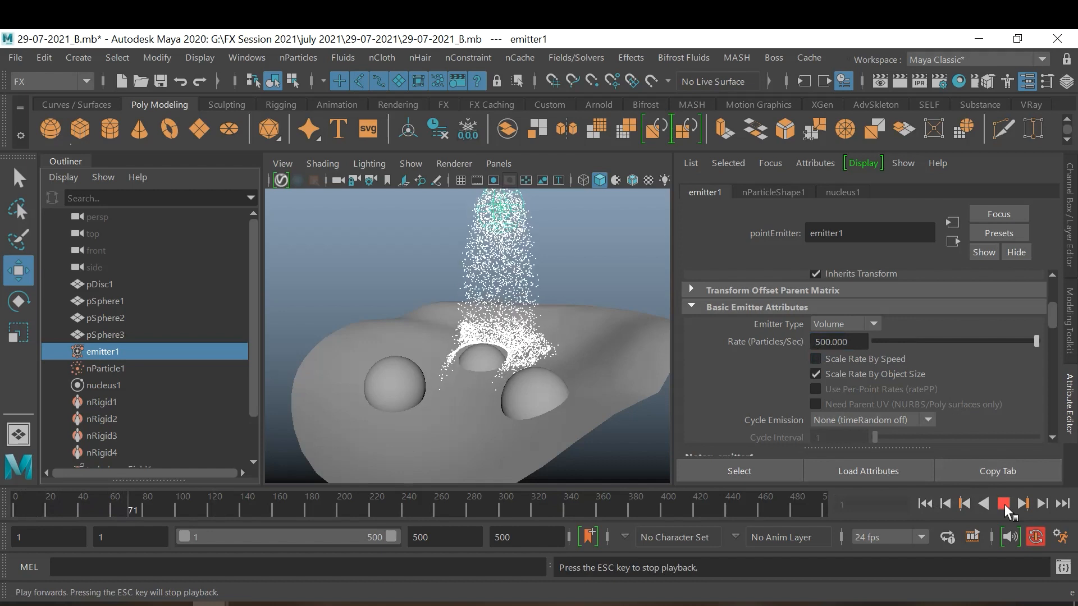
click(1004, 503)
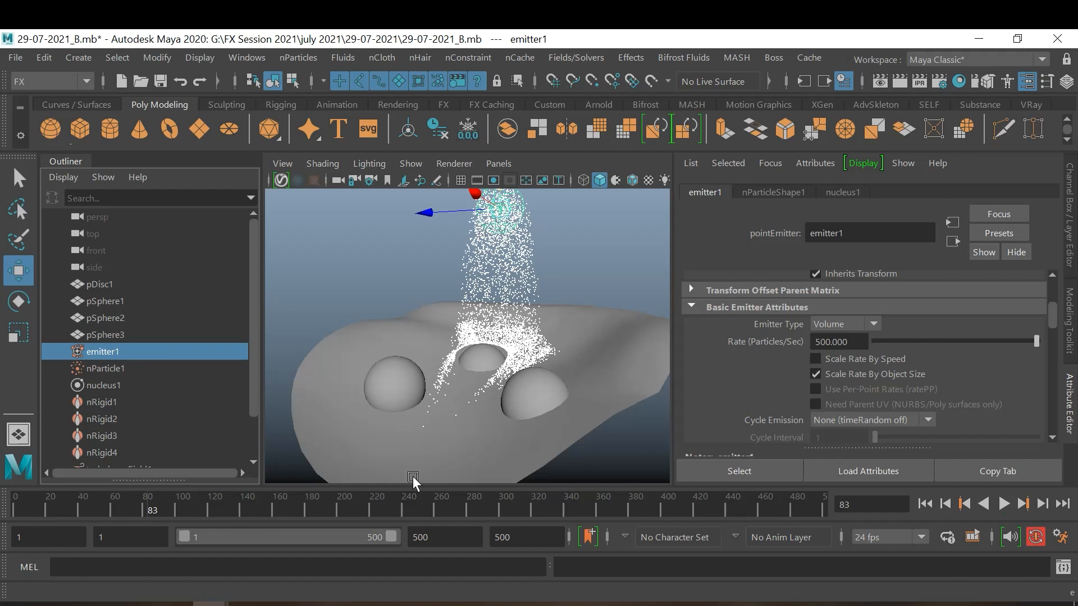
Step: Go to frame 80 and set a key on the emitter's rate of 500
drag(144, 512, 143, 511)
key(alt+v)
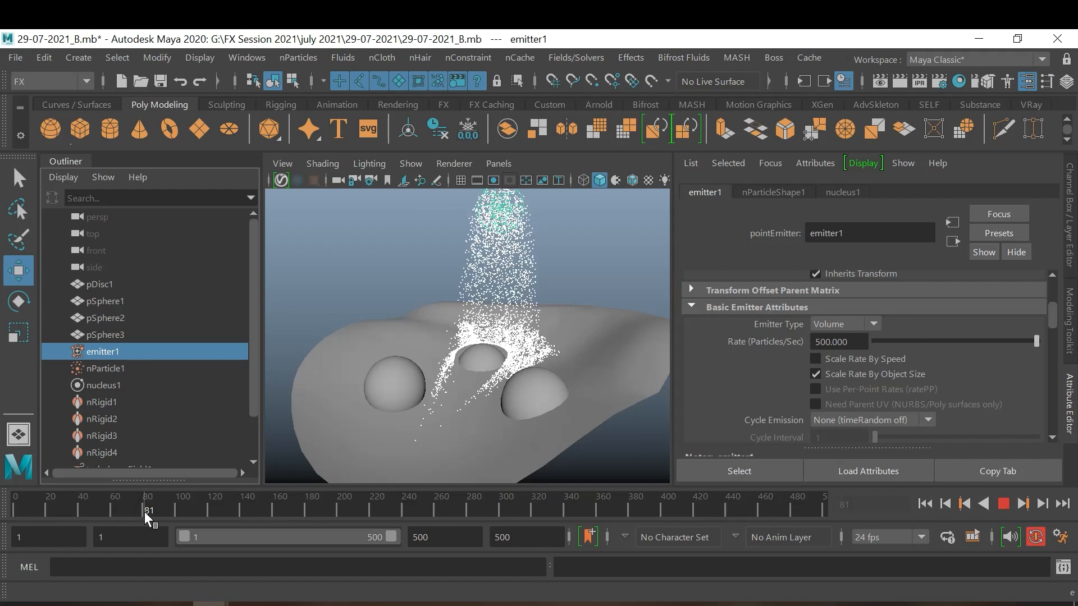
key(Escape)
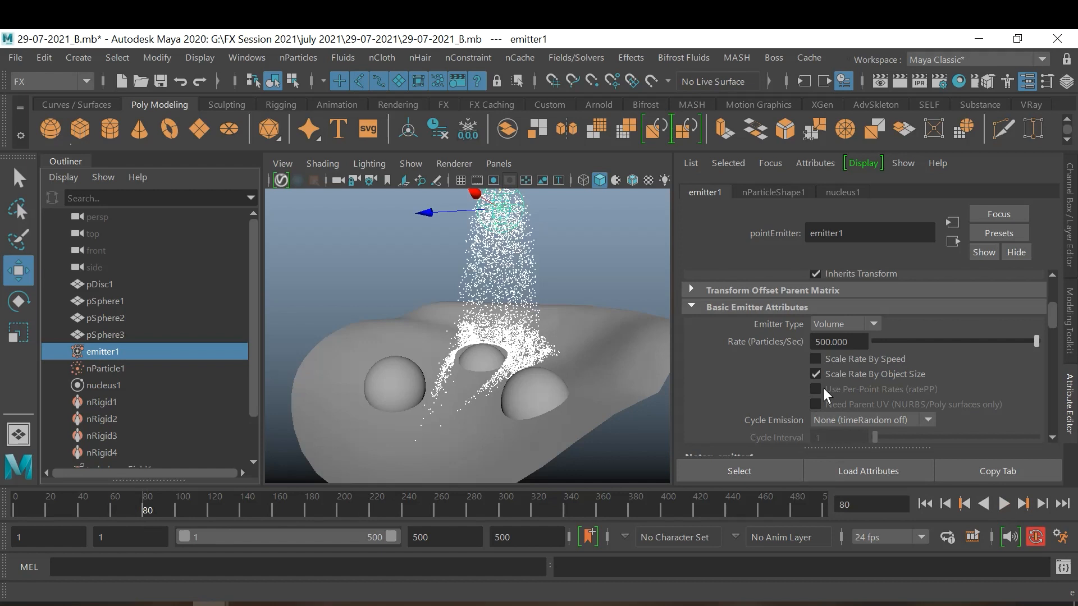
right_click(844, 341)
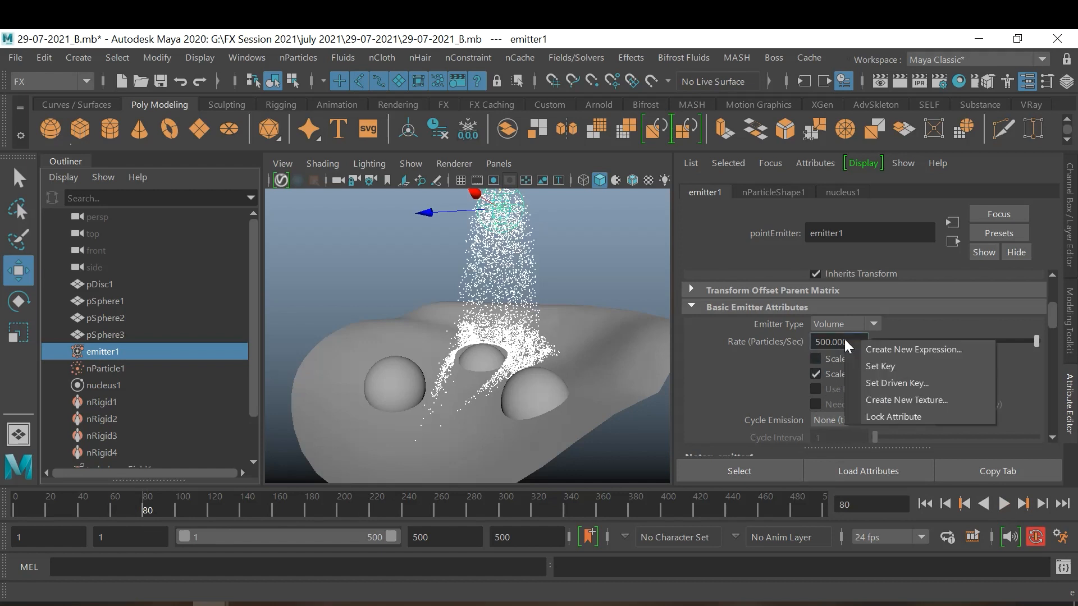
click(852, 358)
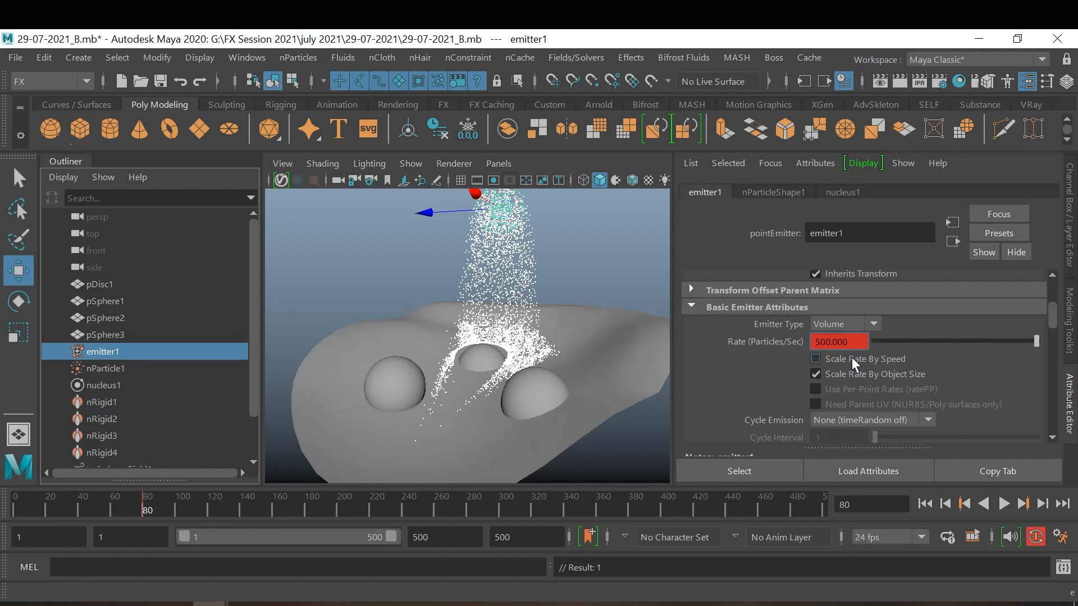
Step: Advance to frame 81 and key the emitter's rate at 0 so the emission stops there
click(1042, 505)
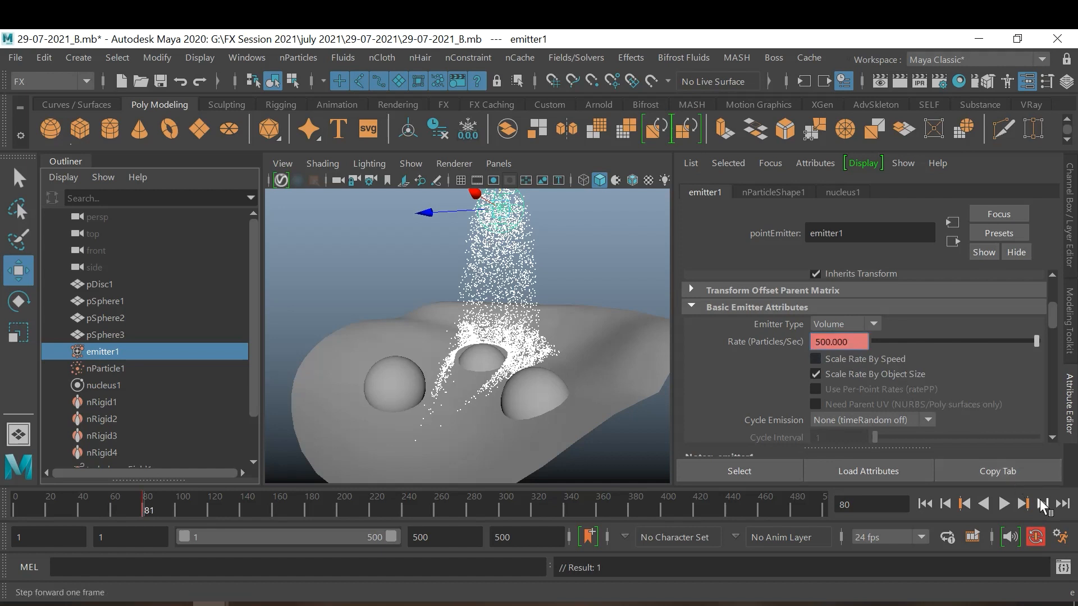
drag(848, 341, 773, 334)
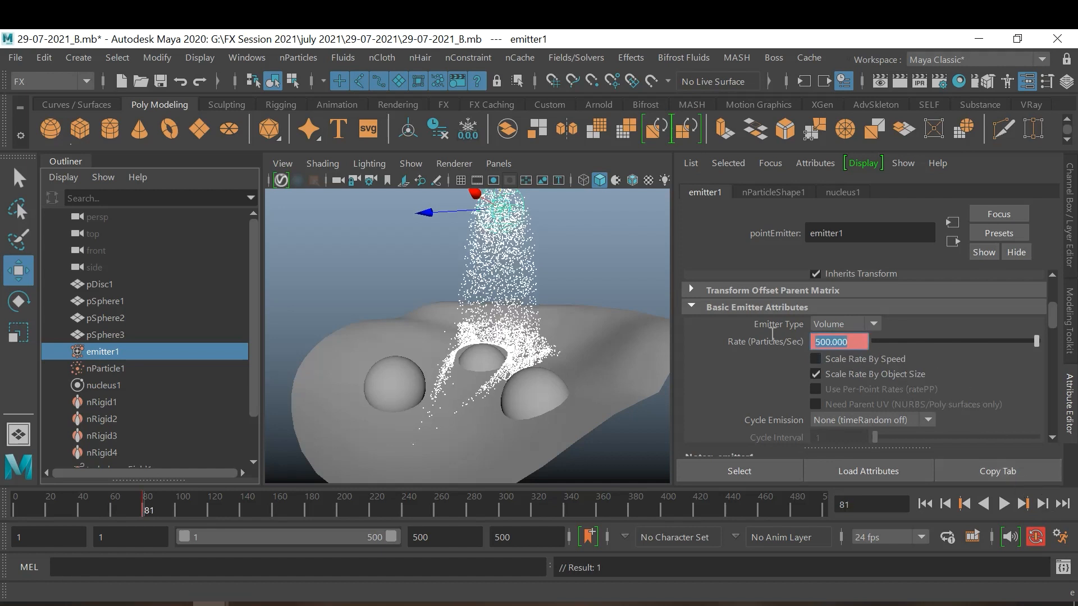
text(0)
key(Return)
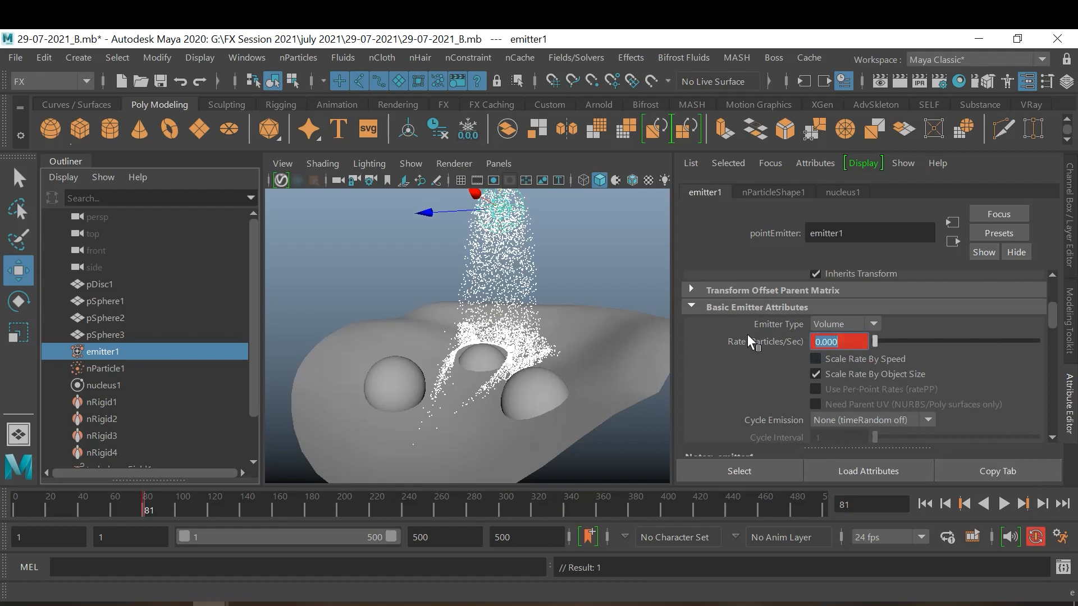
key(Return)
Step: Play the keyed emission from frame 1 twice, stopping around frame 129 and then around frame 119
click(930, 504)
click(1003, 504)
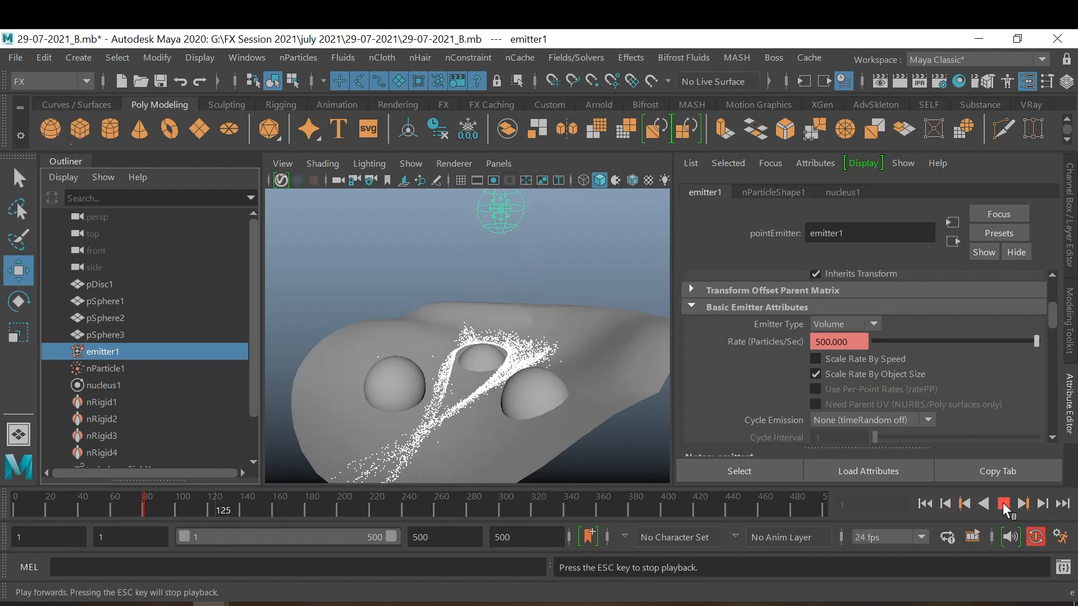
click(1003, 503)
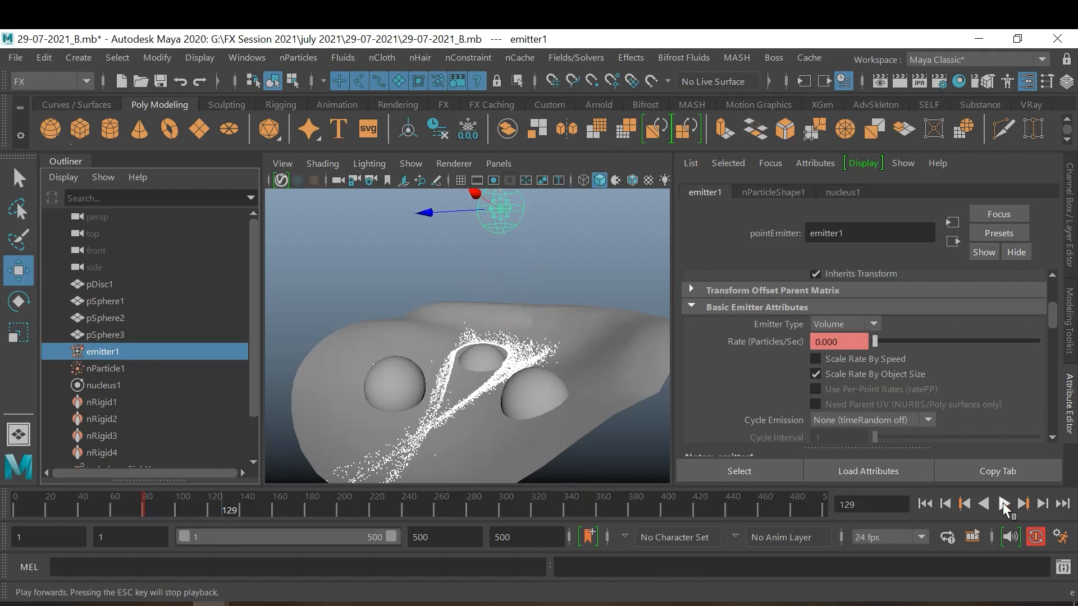
click(922, 506)
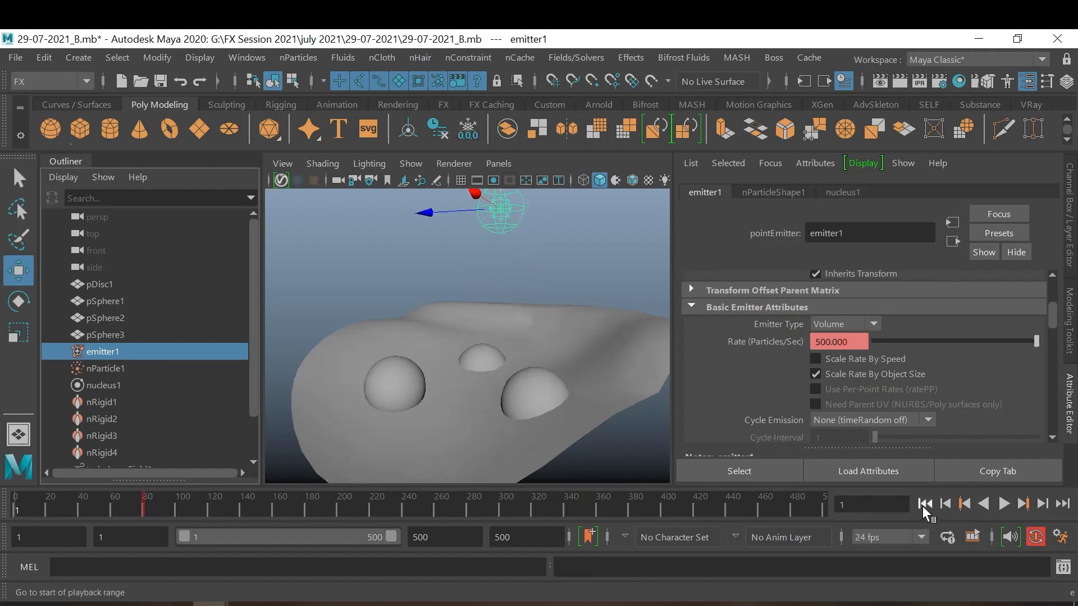
click(1004, 503)
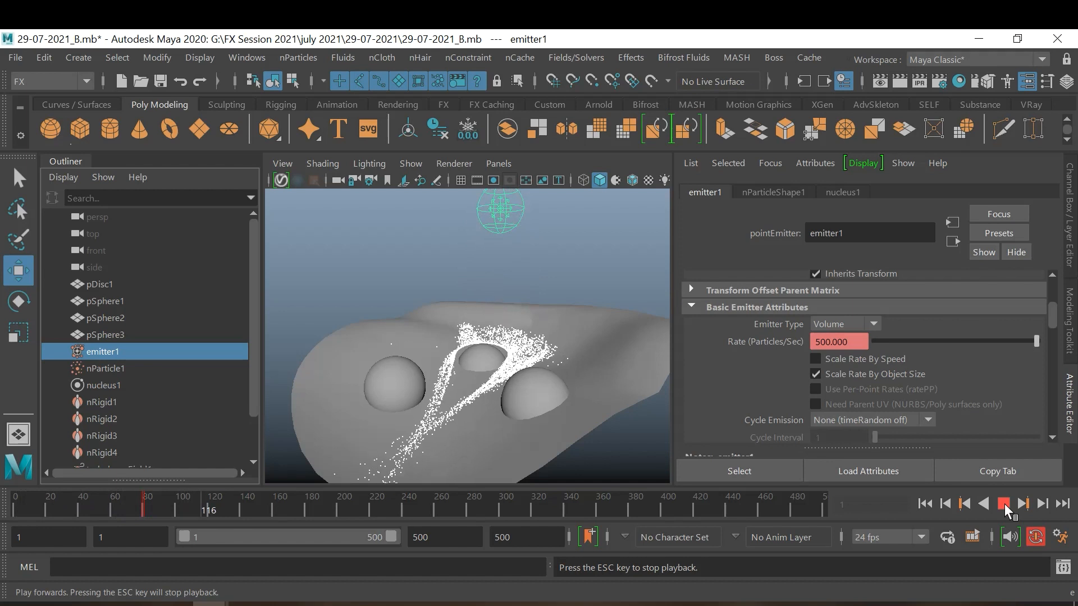
click(1003, 504)
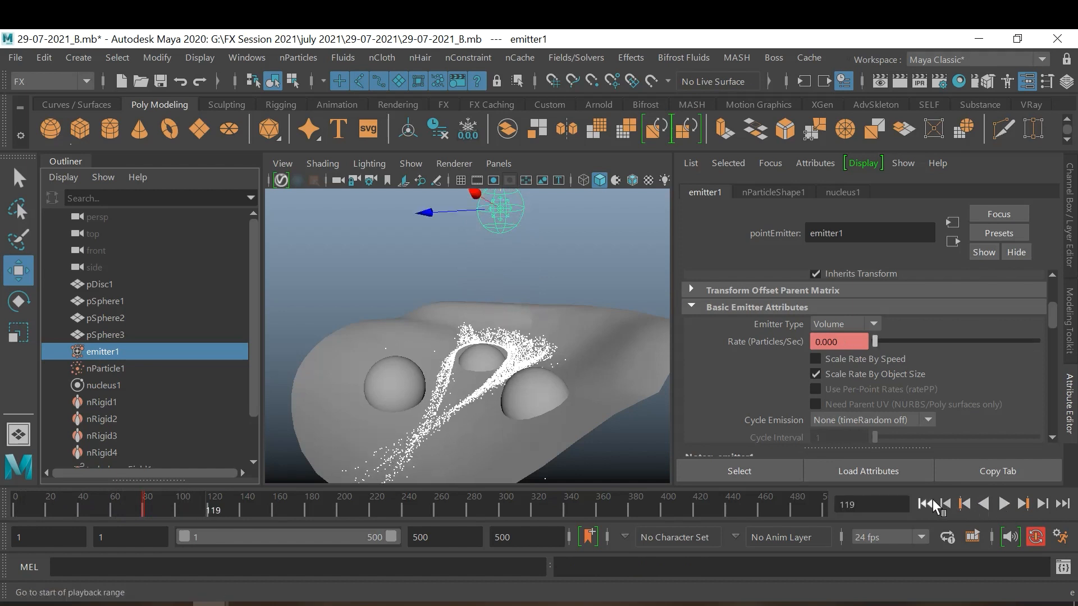
Step: Return to frame 1, then check the emitter's keyed rate at frames 80 and 81
click(932, 502)
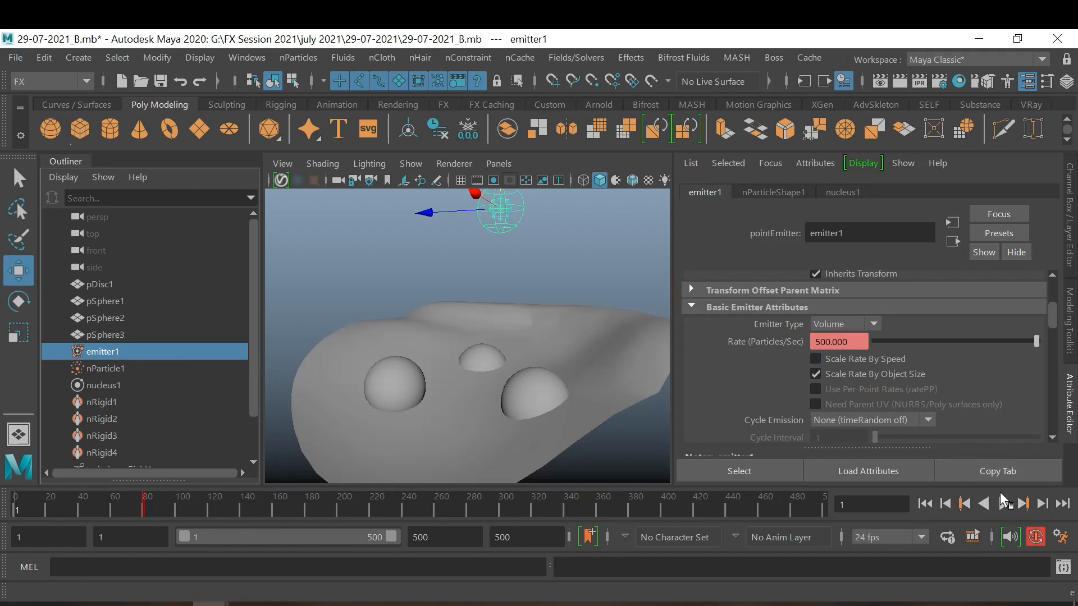
click(1043, 503)
click(1043, 503)
click(1028, 505)
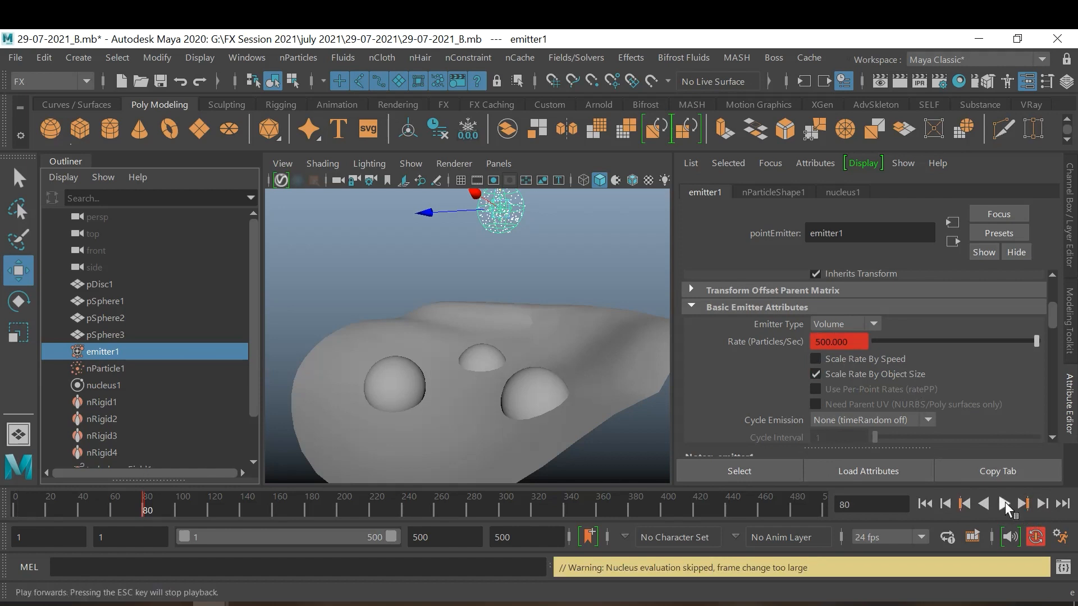
click(1042, 504)
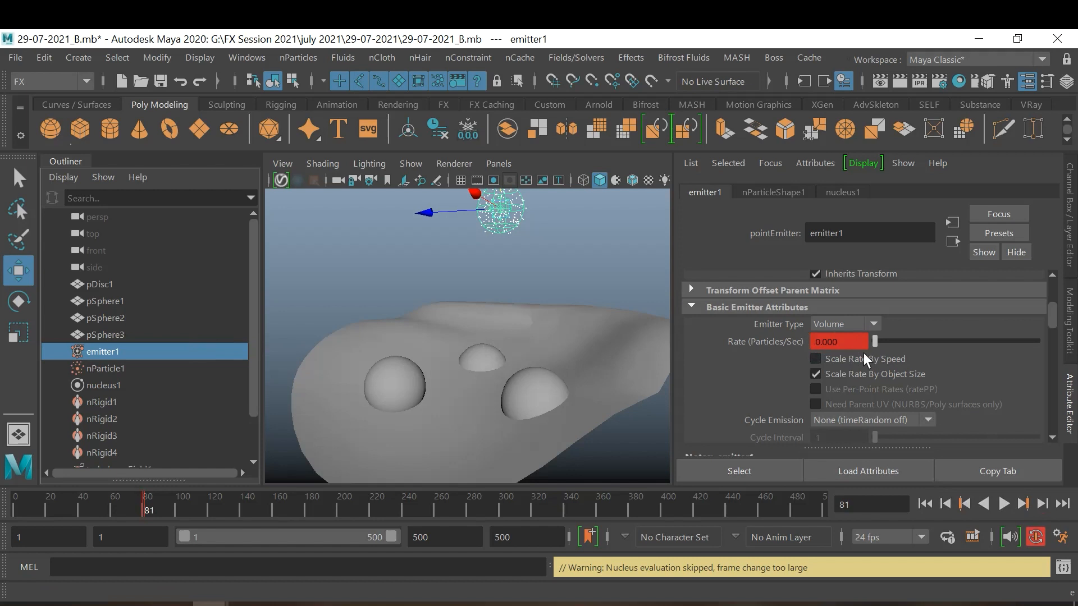
Step: Select nParticle1 and examine its shape attribute sections, including the Liquid Simulation settings
scroll(989, 353, down, 3)
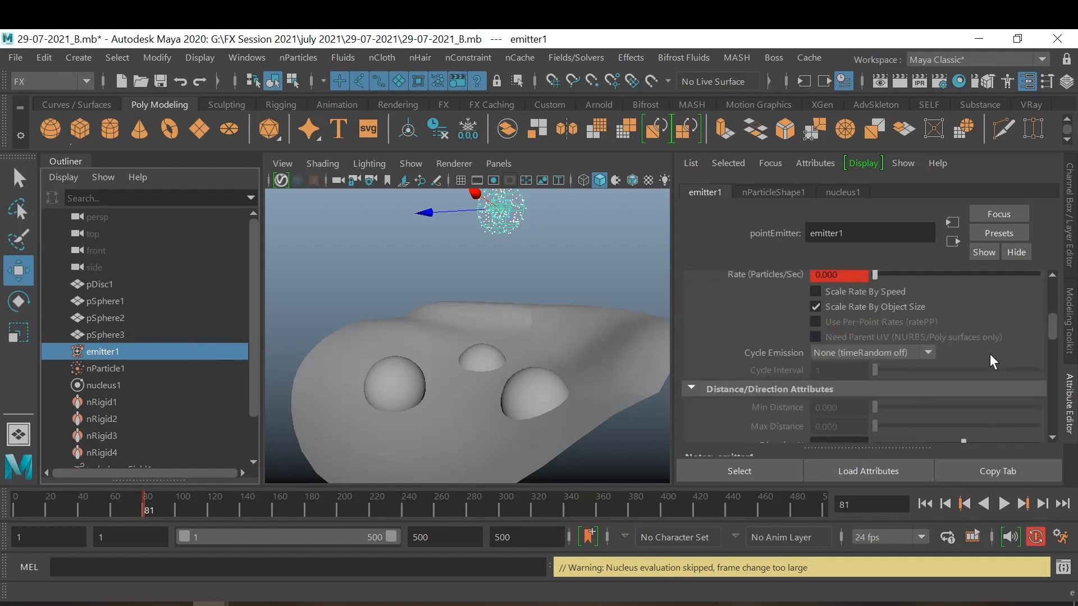
click(113, 368)
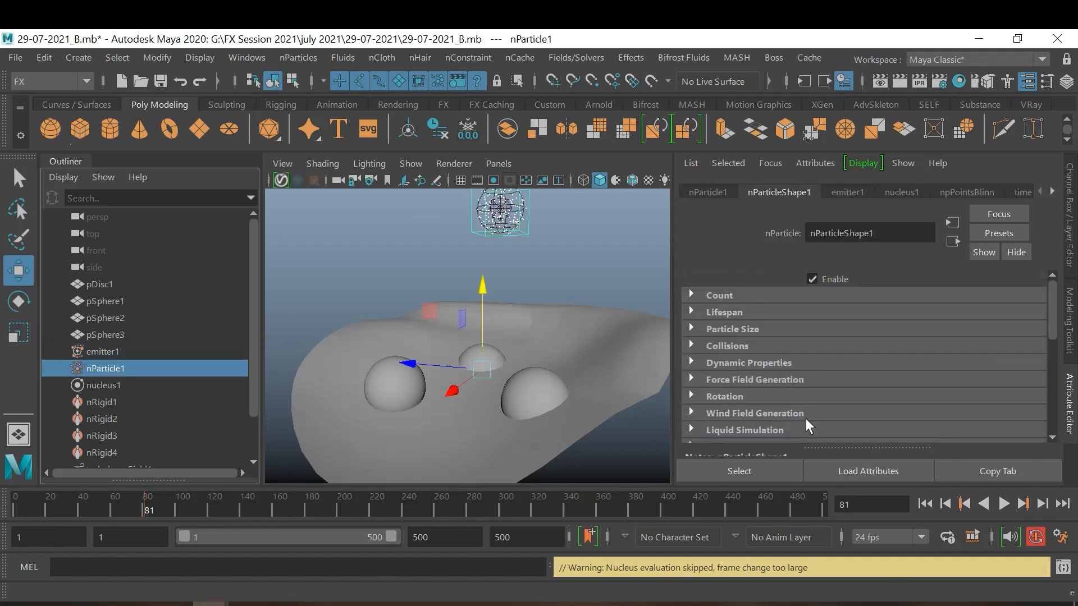
scroll(874, 317, down, 6)
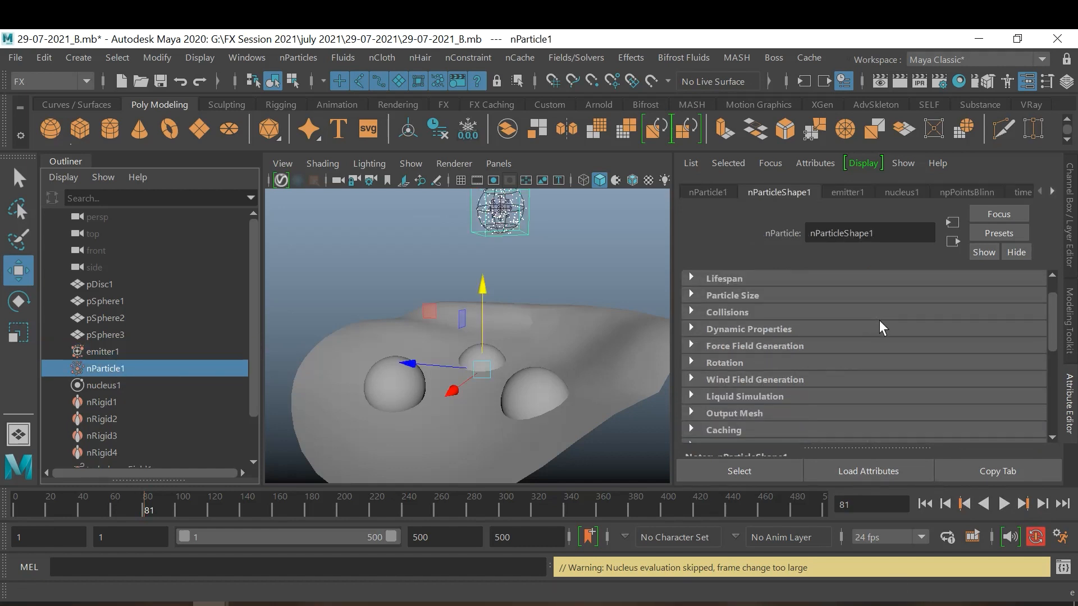
scroll(880, 321, up, 4)
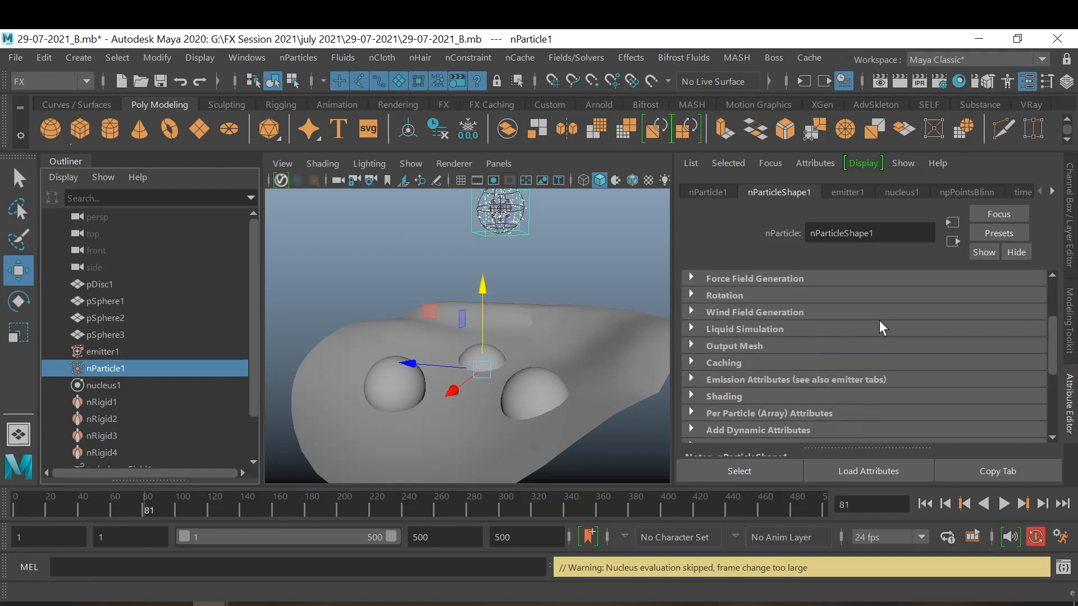
scroll(879, 321, down, 2)
scroll(880, 322, down, 3)
scroll(880, 322, up, 1)
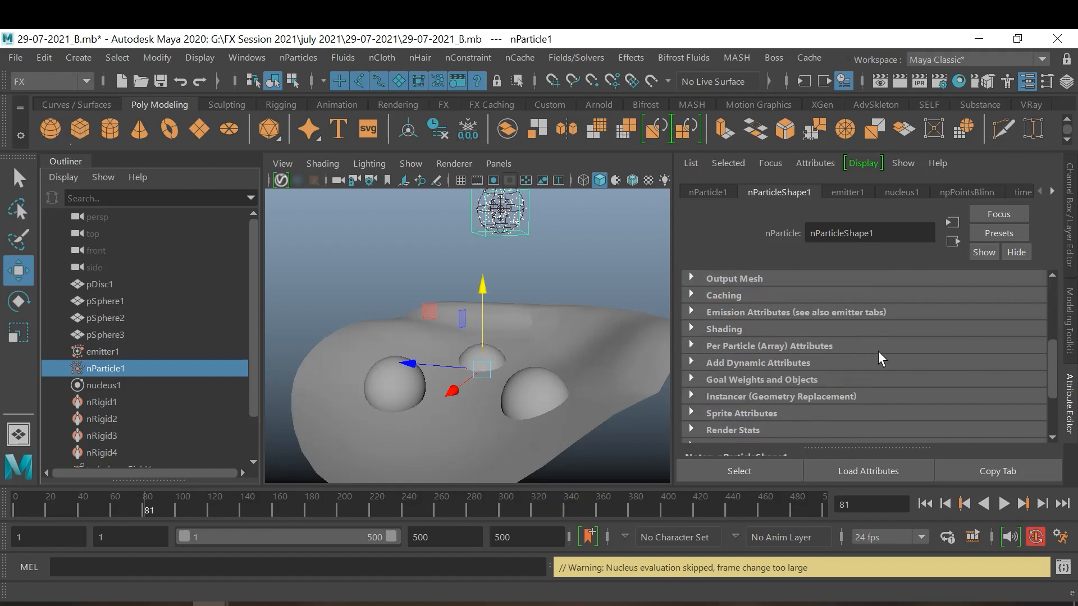
scroll(879, 354, up, 3)
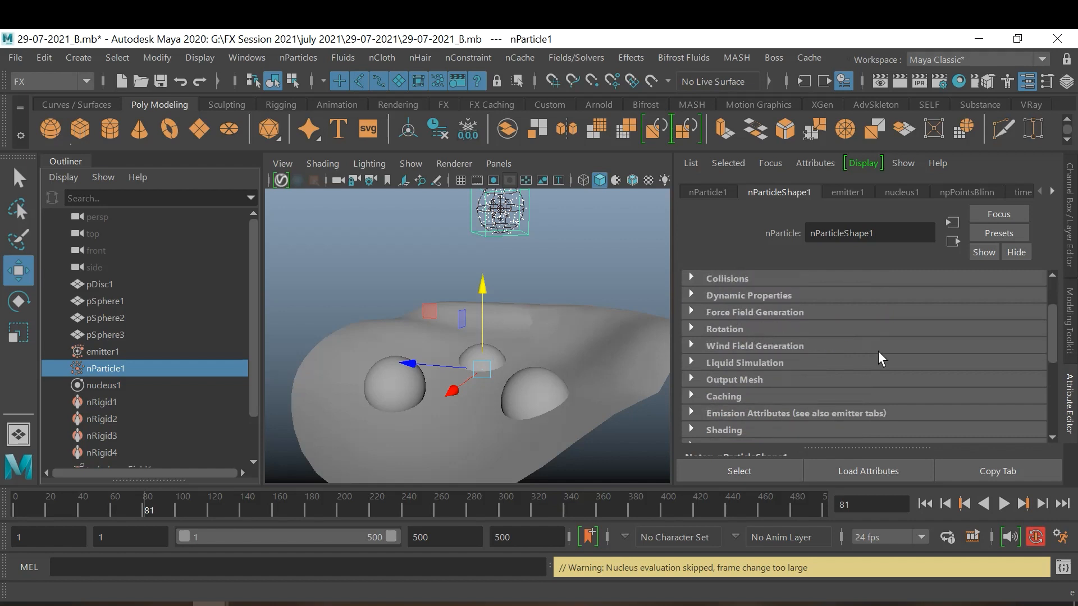
click(746, 362)
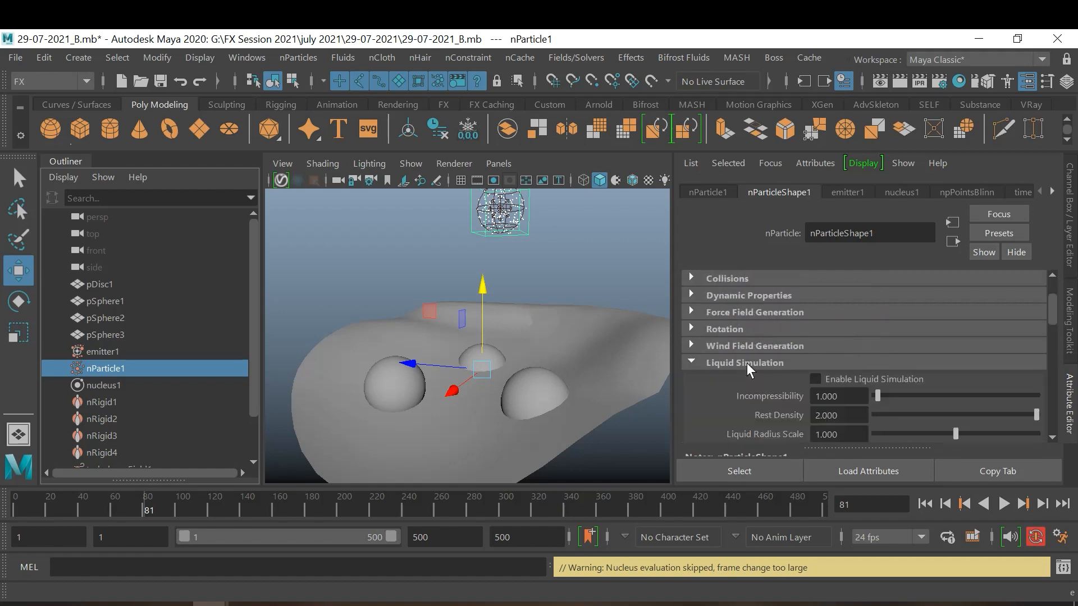
click(777, 364)
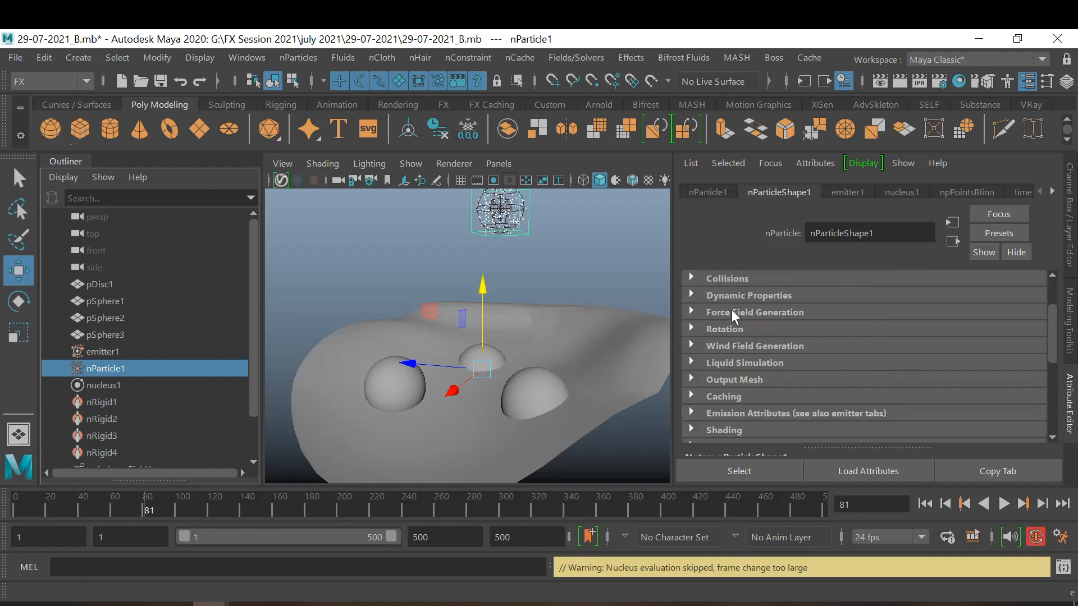
scroll(799, 329, up, 2)
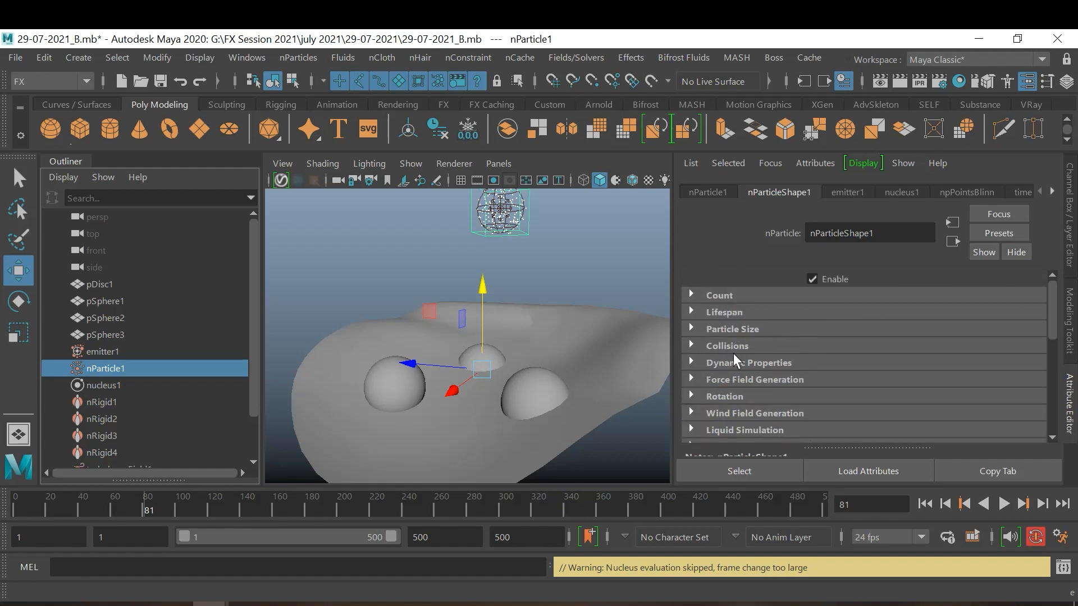
scroll(815, 359, down, 2)
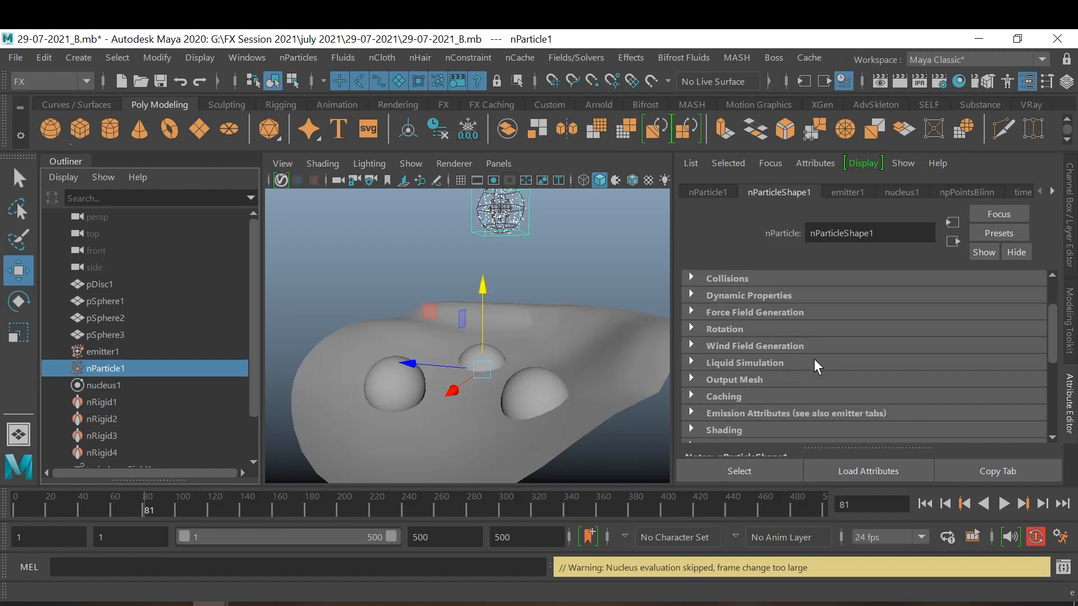
scroll(814, 365, up, 1)
scroll(814, 365, down, 1)
scroll(814, 365, up, 2)
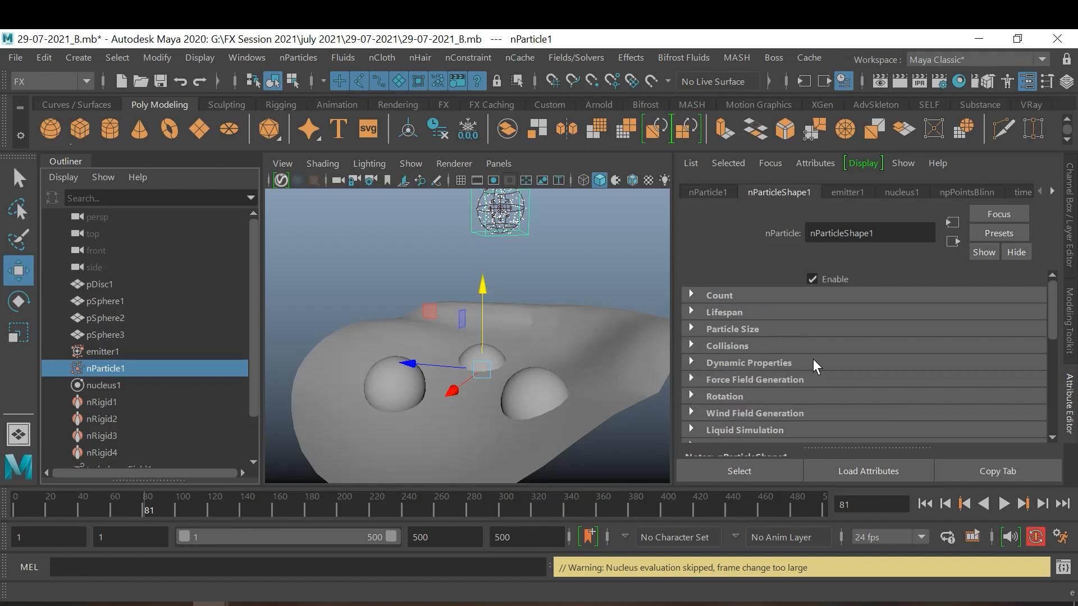
scroll(814, 362, down, 2)
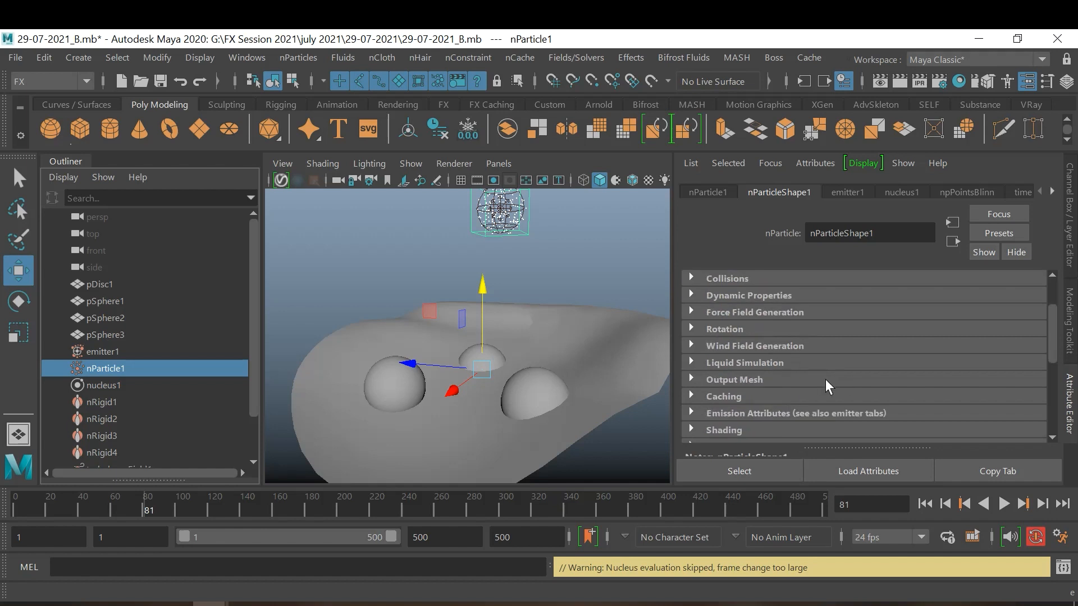
scroll(825, 387, down, 1)
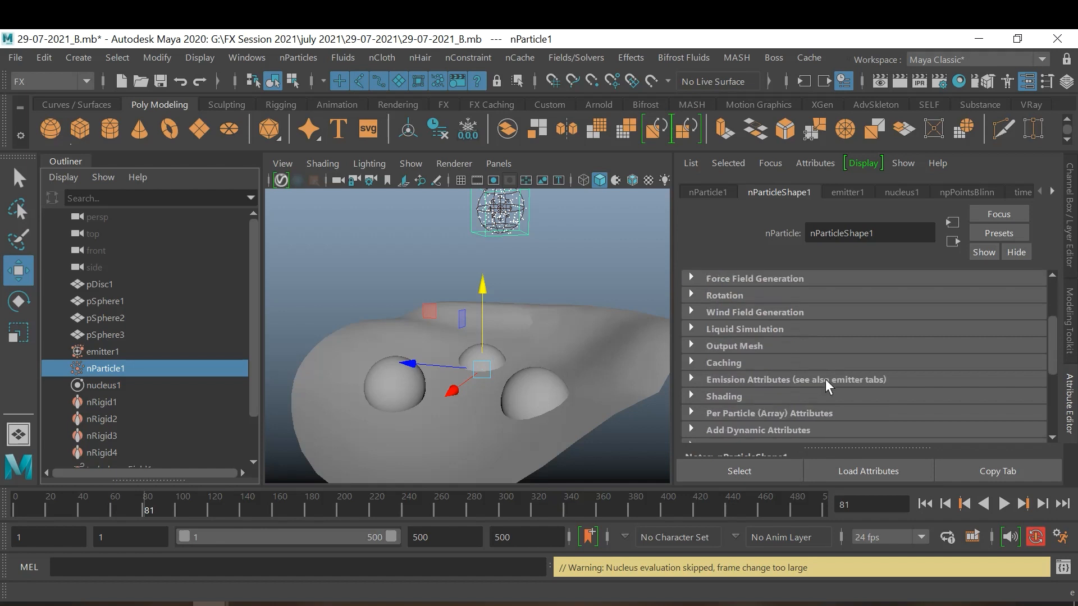
Step: Set the nParticle's render type to Spheres, trying Blobby Surface (s/w) before returning to Spheres
click(744, 397)
scroll(911, 348, down, 1)
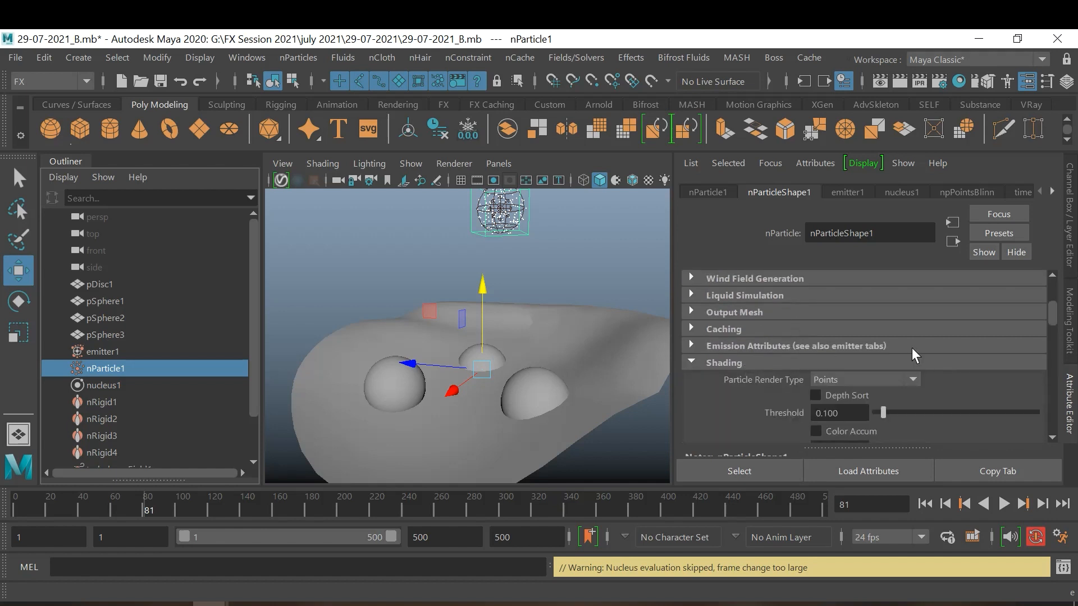
click(880, 380)
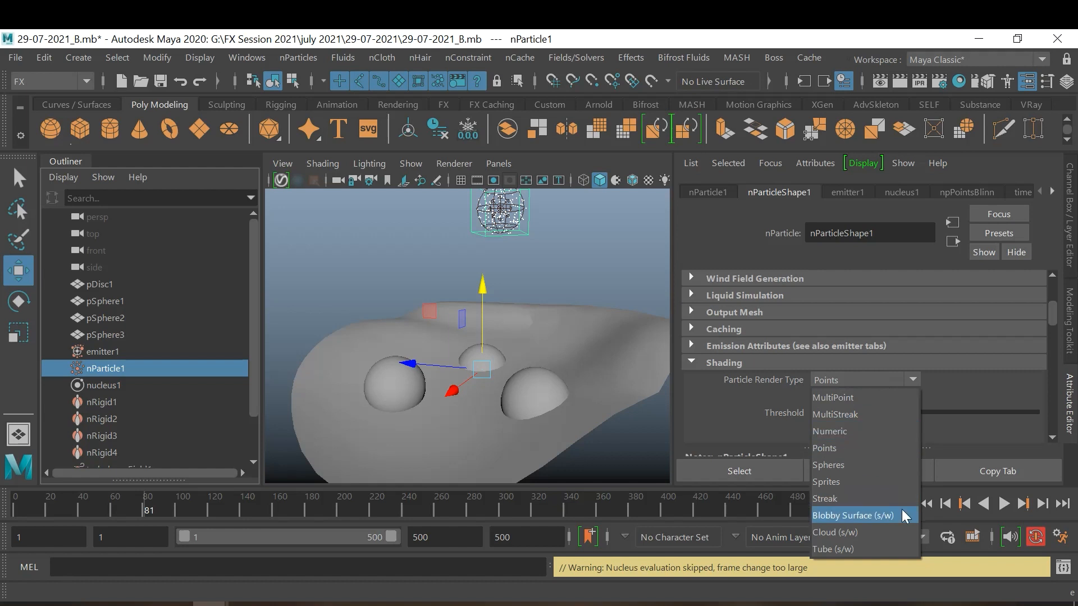
click(880, 465)
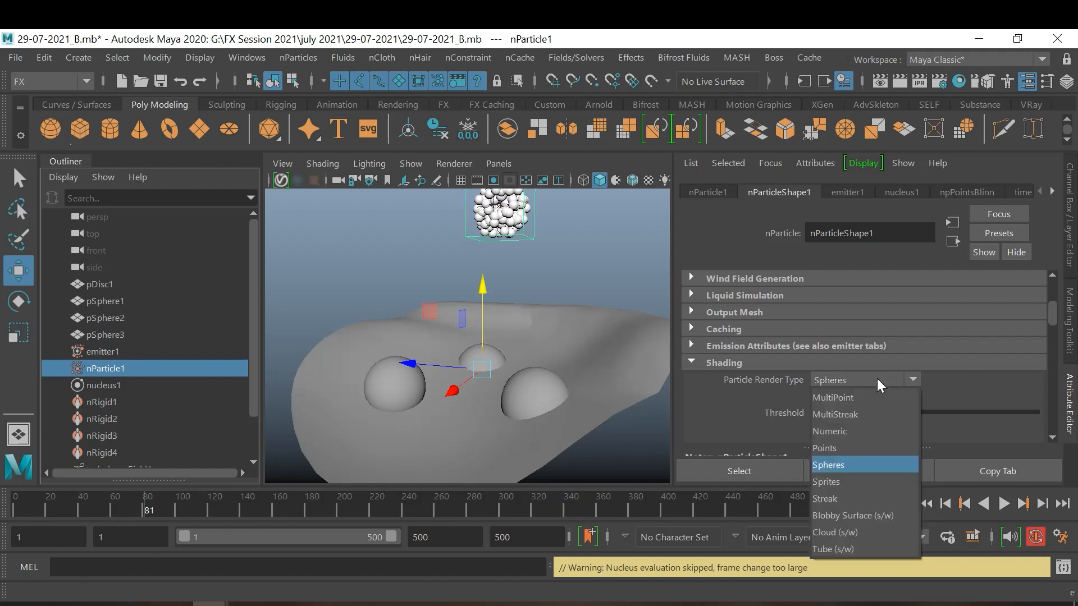
click(865, 515)
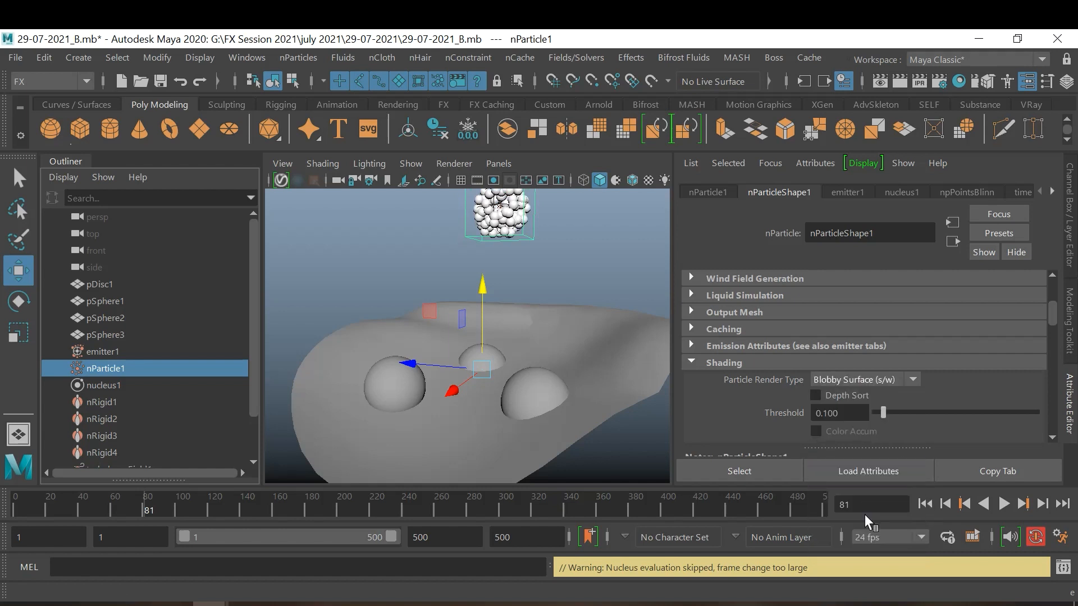
click(887, 379)
click(861, 462)
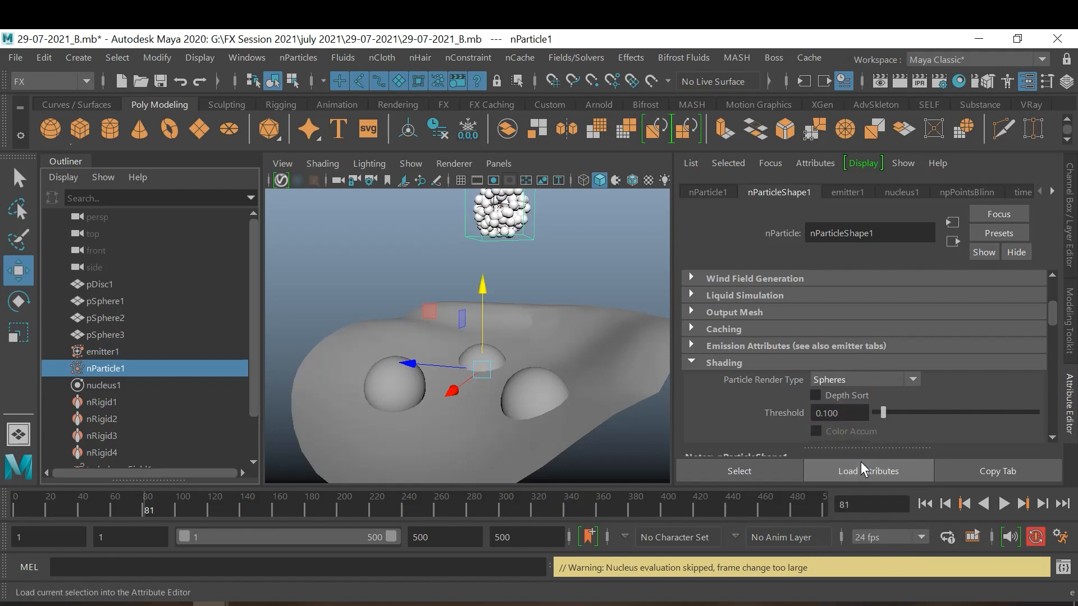
Step: Play the sphere-rendered particles from frame 1 and stop around frame 106
click(924, 504)
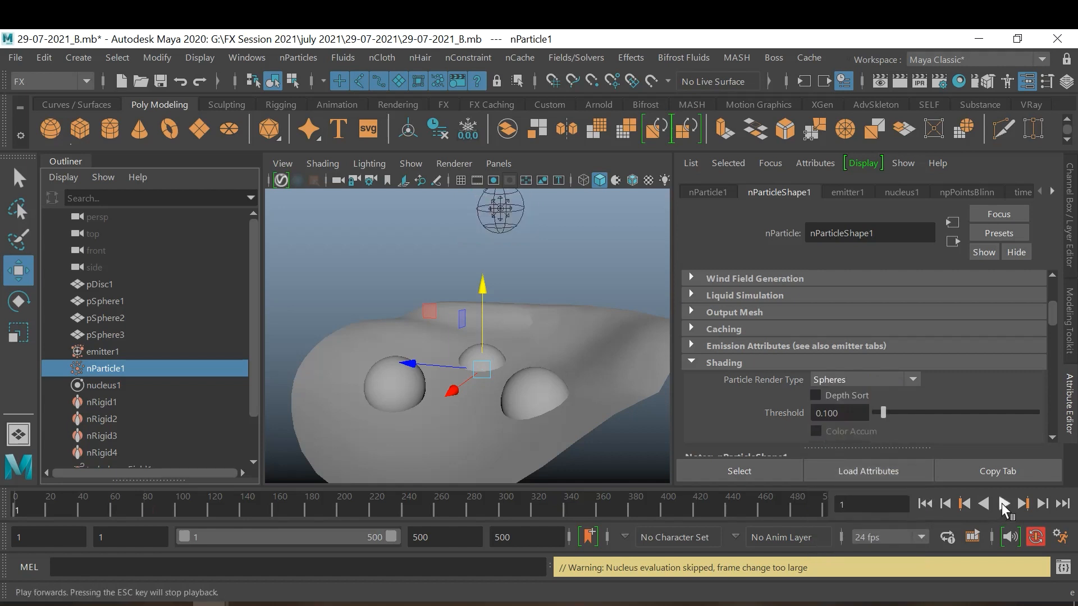
click(1002, 504)
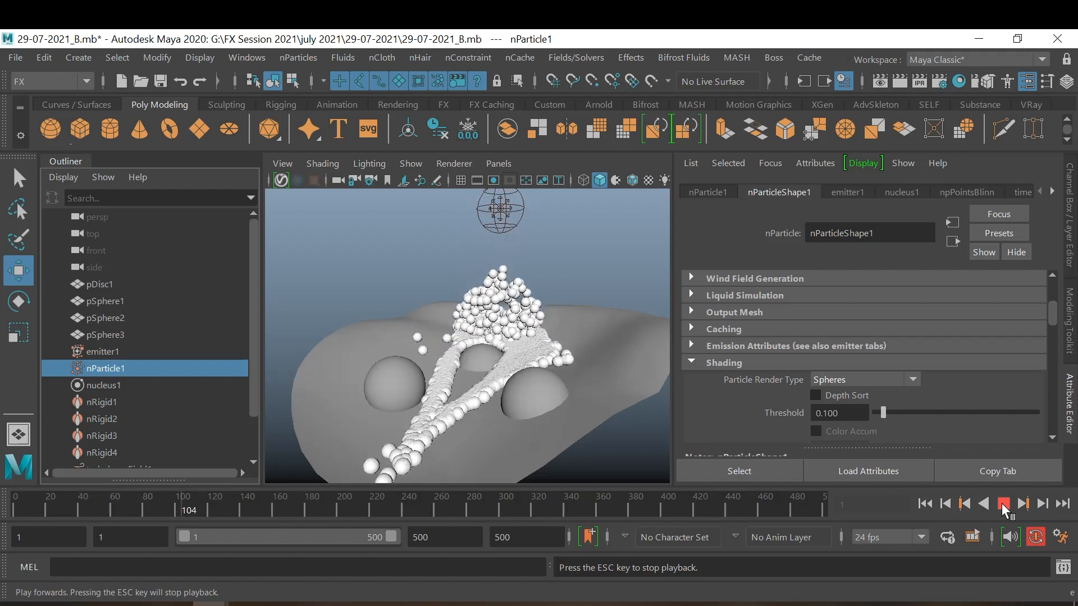
click(1001, 503)
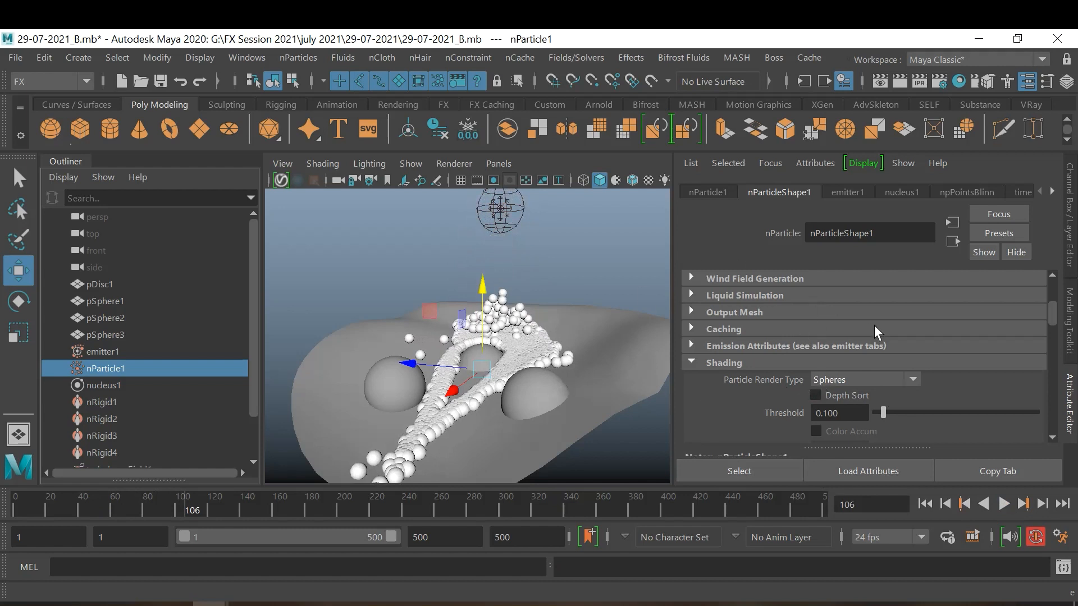
Step: Set the nParticle's particle size radius to 0.3
scroll(874, 333, up, 4)
scroll(876, 331, up, 4)
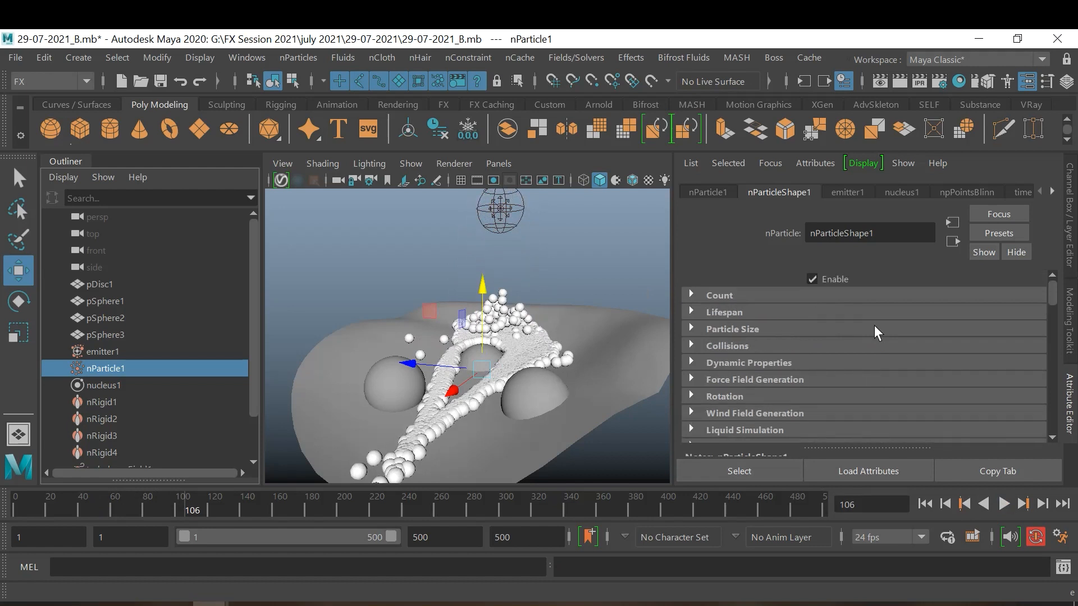
click(759, 327)
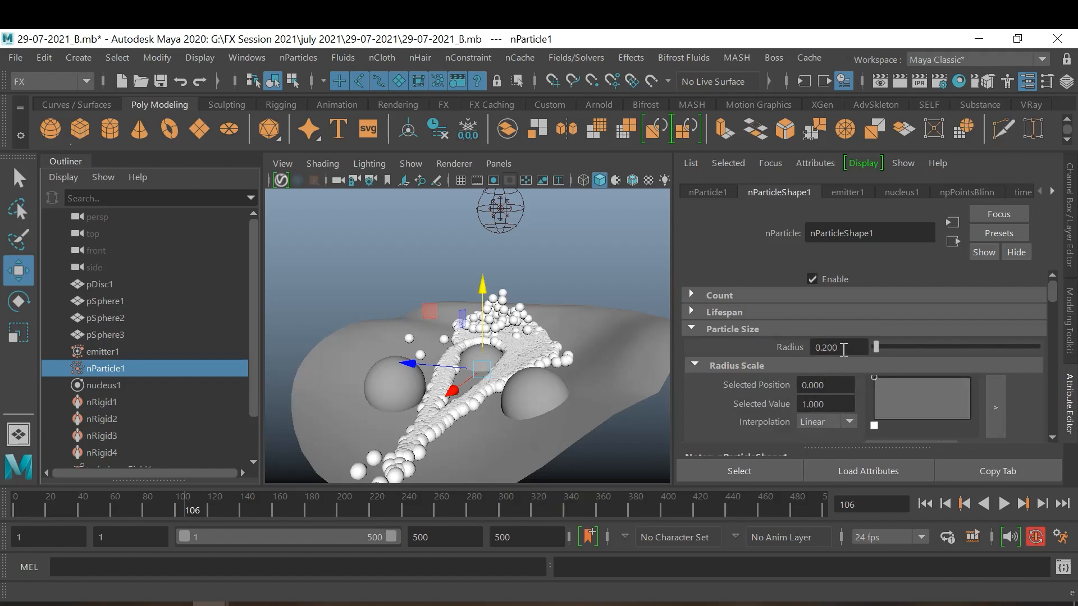
drag(844, 348, 815, 343)
text(0.3)
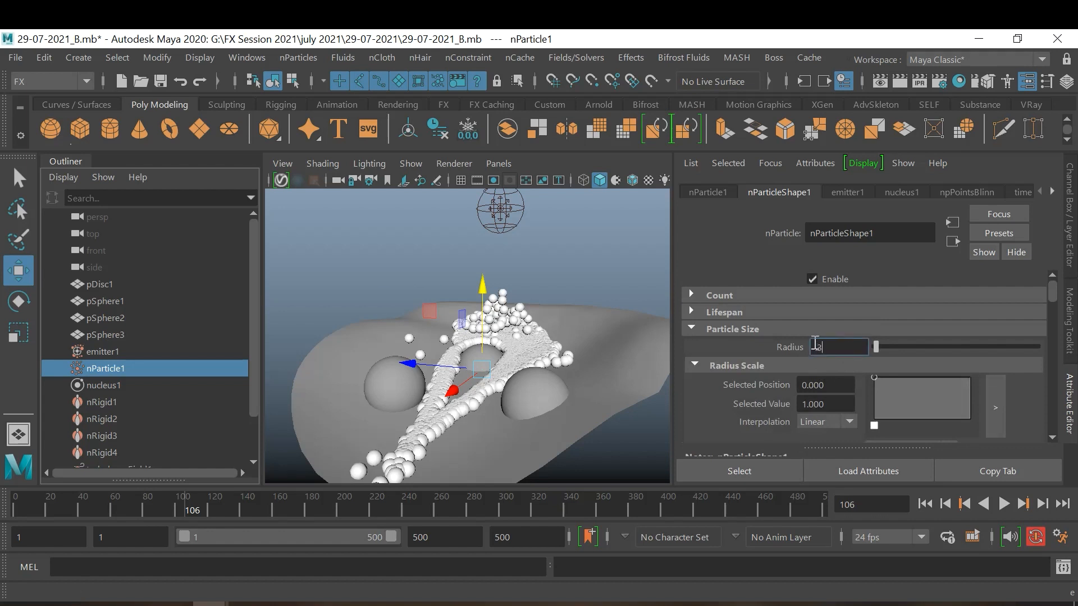
key(Return)
key(Return)
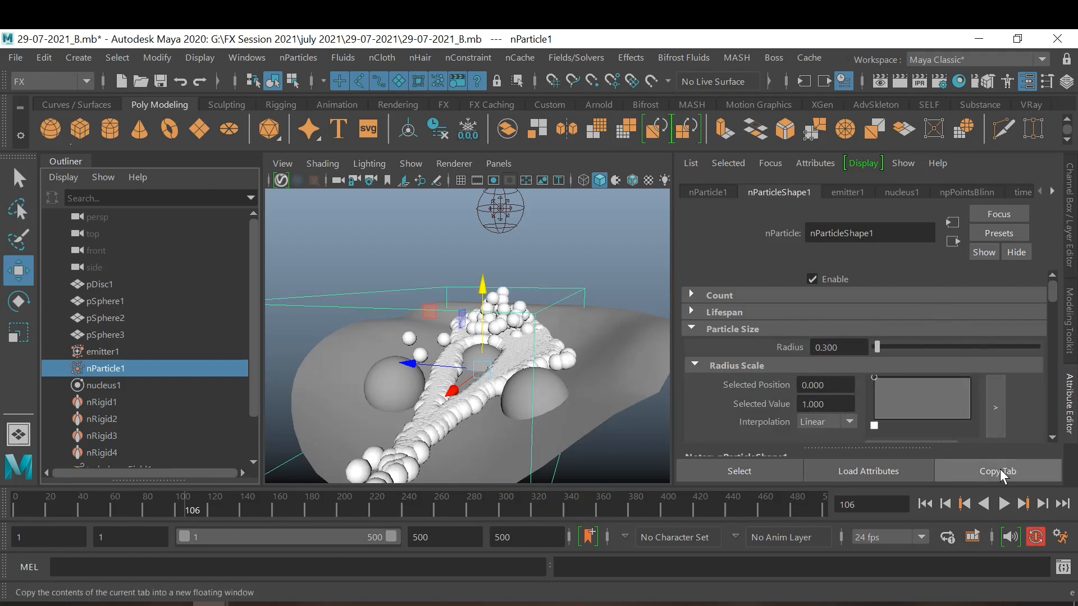
Step: Play the simulation from frame 1 with the enlarged particles and stop around frame 103
click(926, 504)
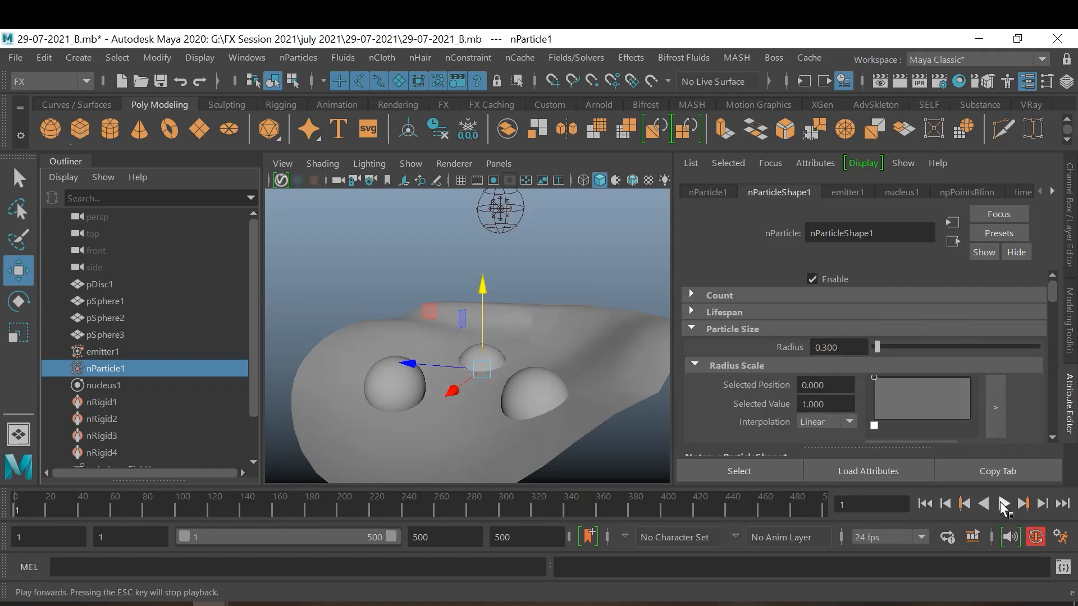
click(1003, 504)
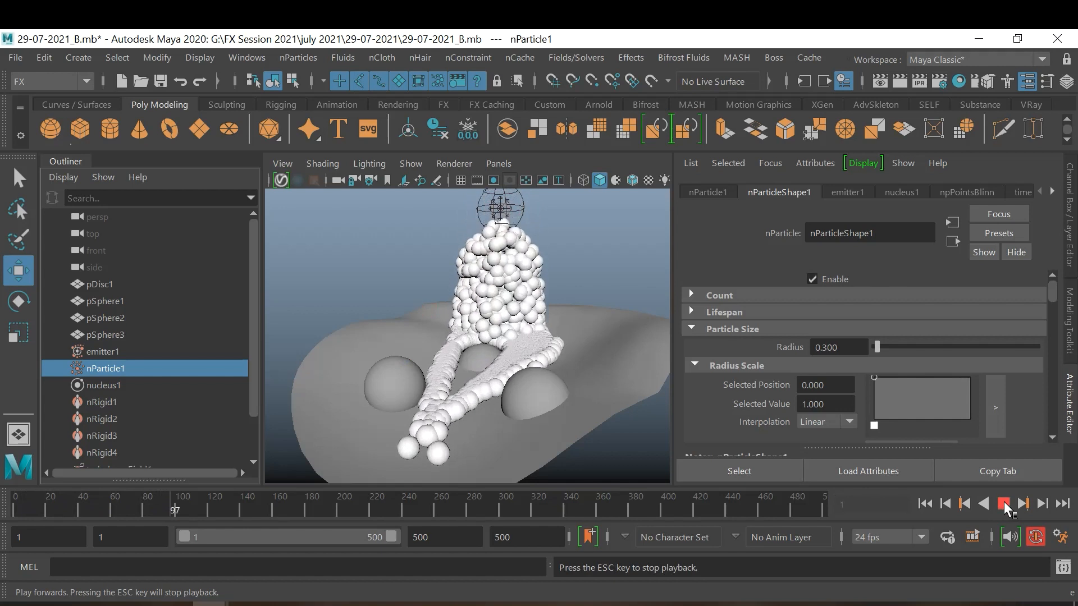
click(1004, 502)
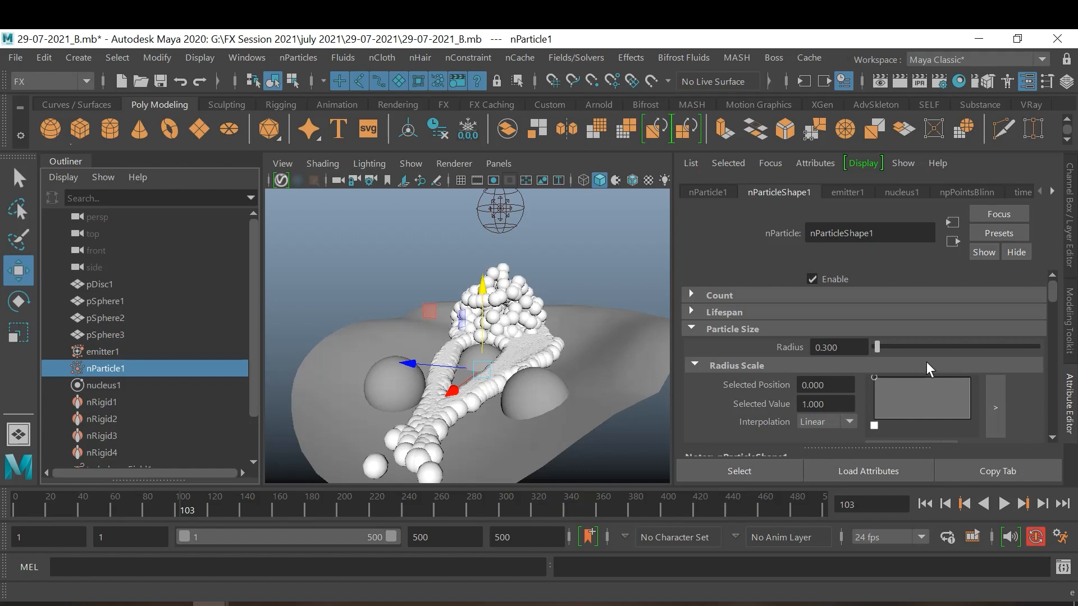
Step: Examine the nParticle's radius scale, shading, opacity and color attributes, then its Output Mesh settings
scroll(926, 369, down, 3)
scroll(927, 363, down, 5)
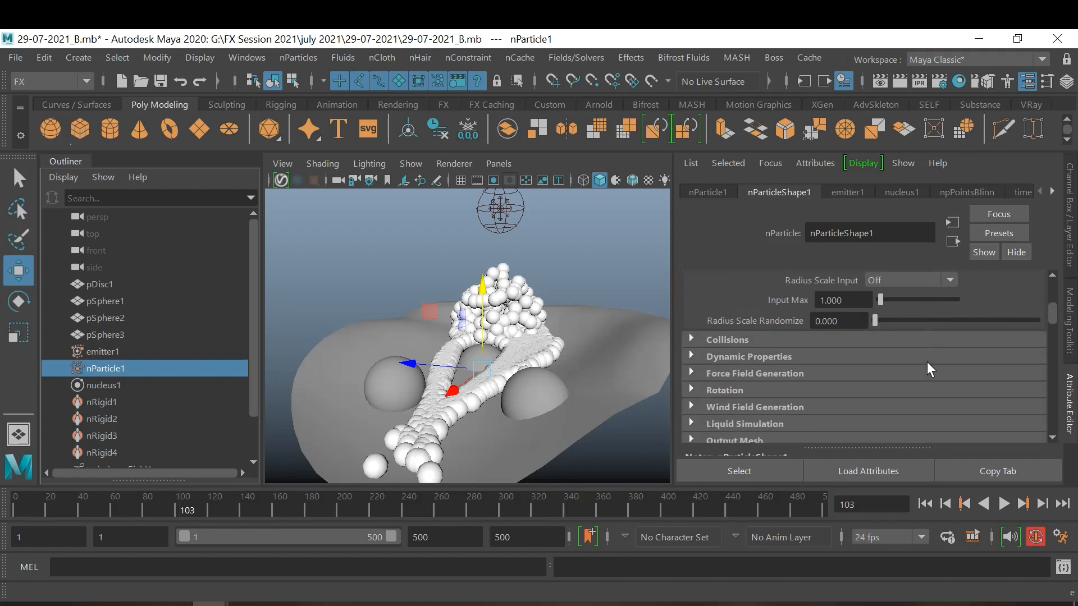
scroll(927, 362, down, 2)
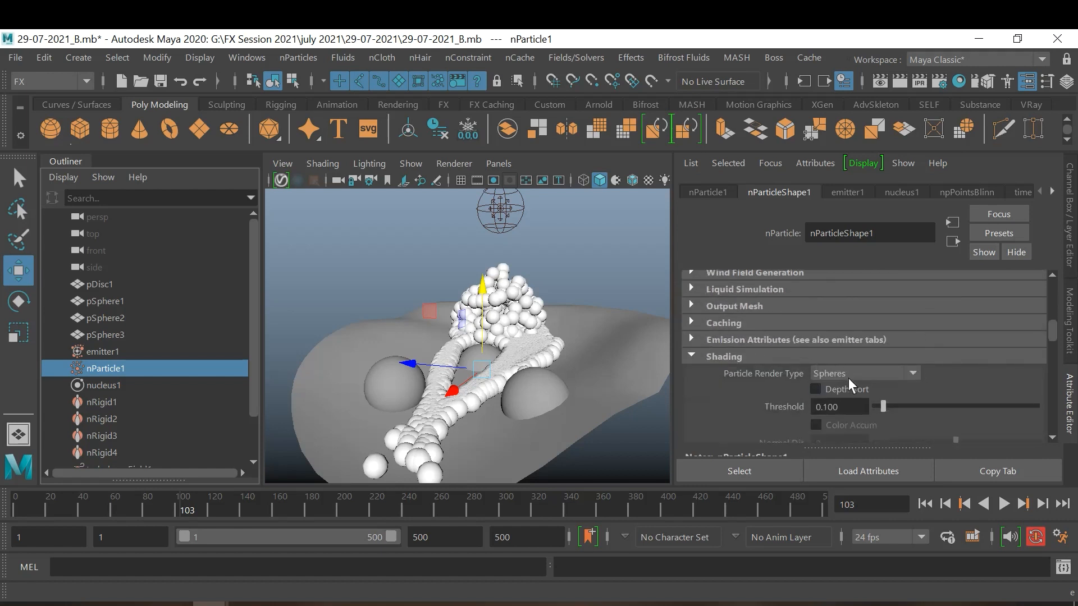
scroll(962, 369, down, 4)
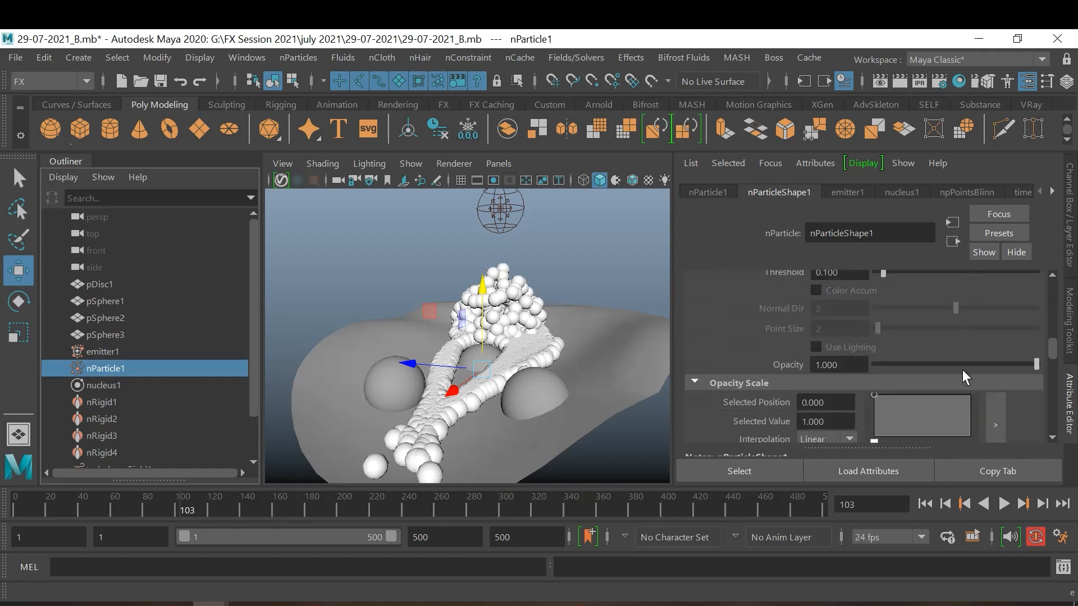
scroll(962, 369, down, 5)
scroll(932, 371, up, 8)
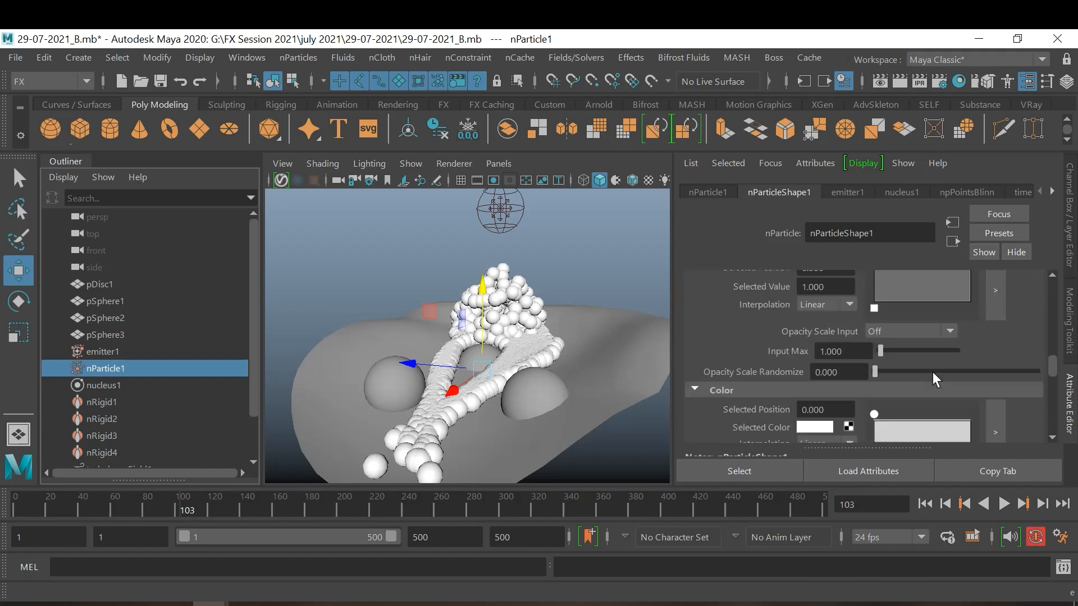
scroll(933, 372, up, 5)
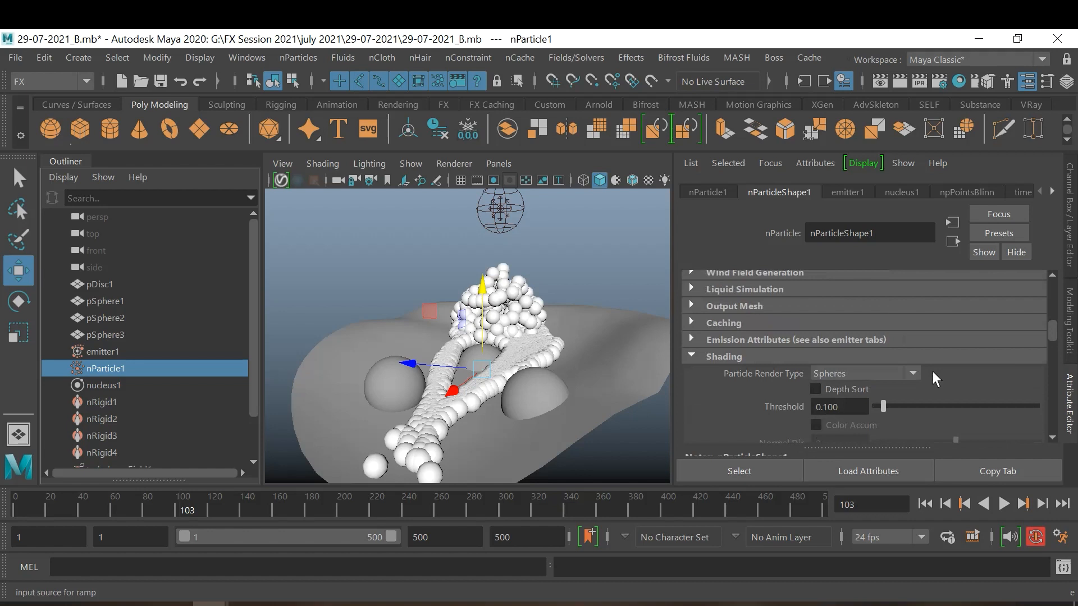
scroll(932, 373, up, 5)
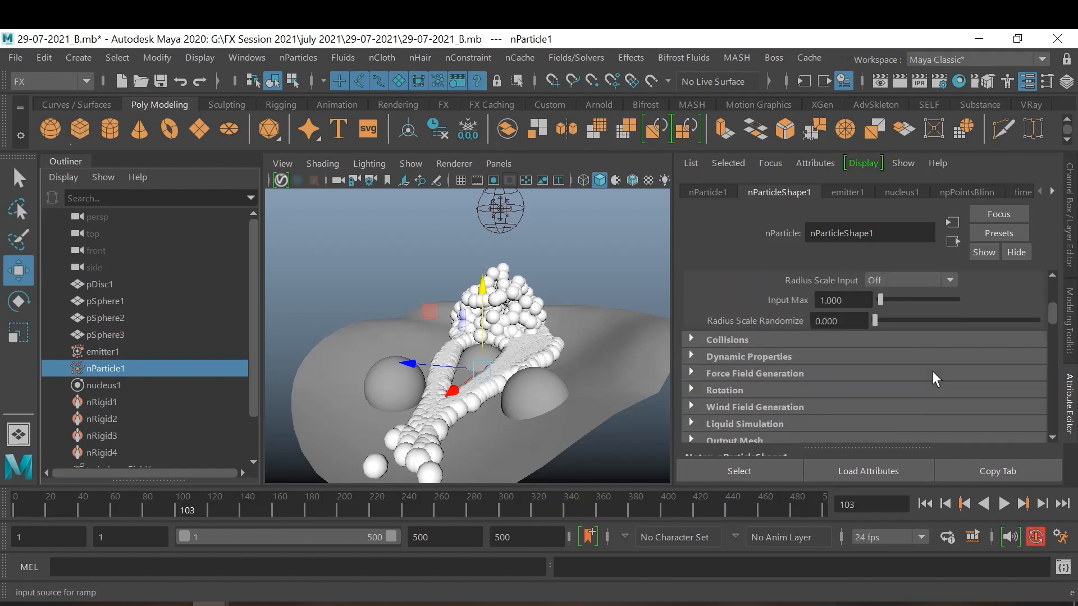
scroll(932, 373, down, 5)
scroll(907, 362, down, 4)
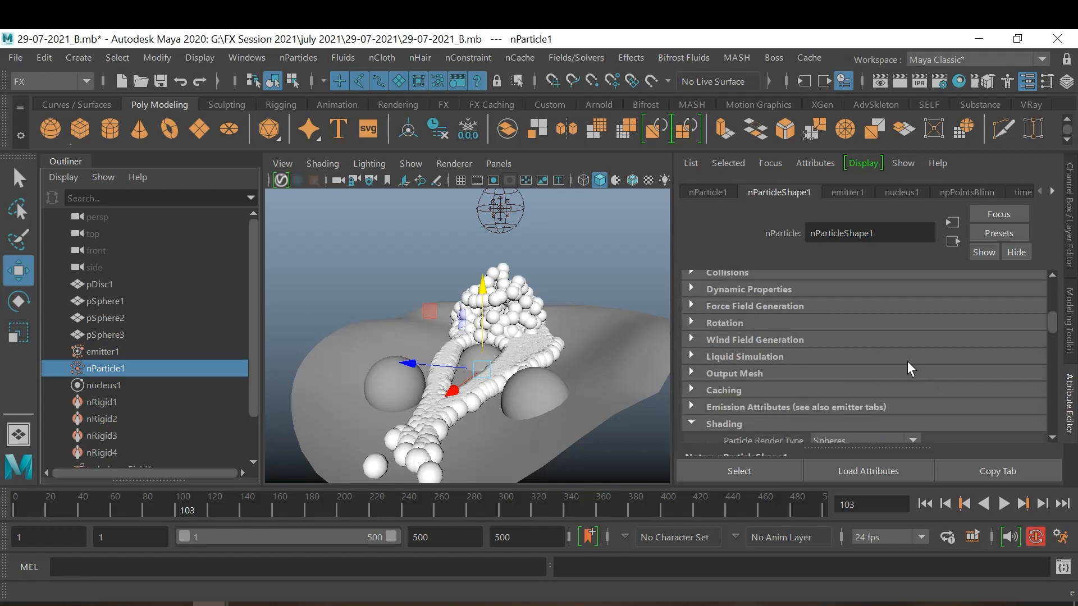
click(760, 372)
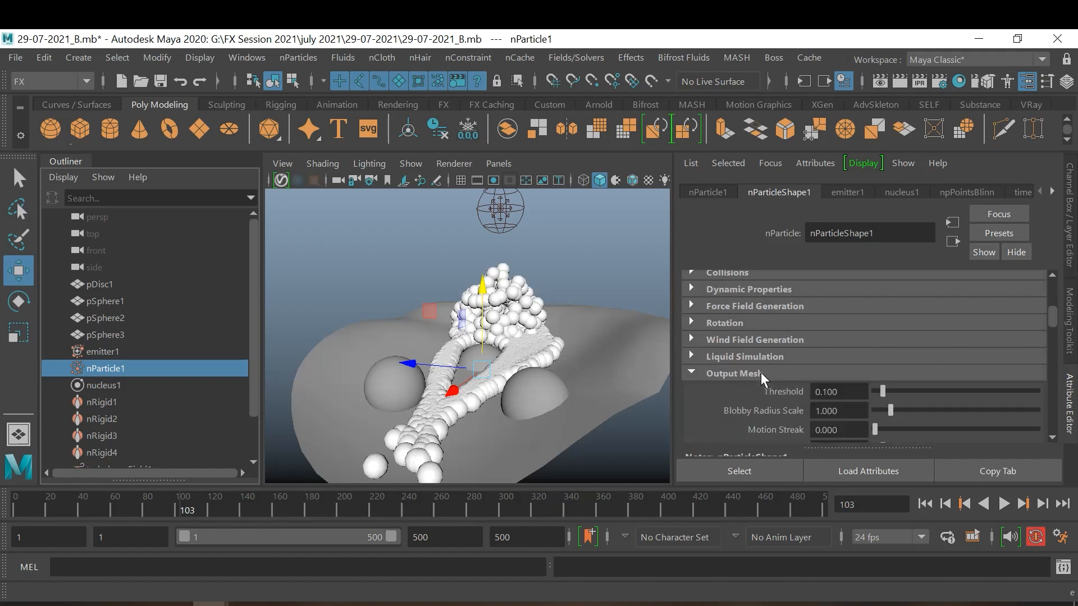
scroll(914, 381, down, 6)
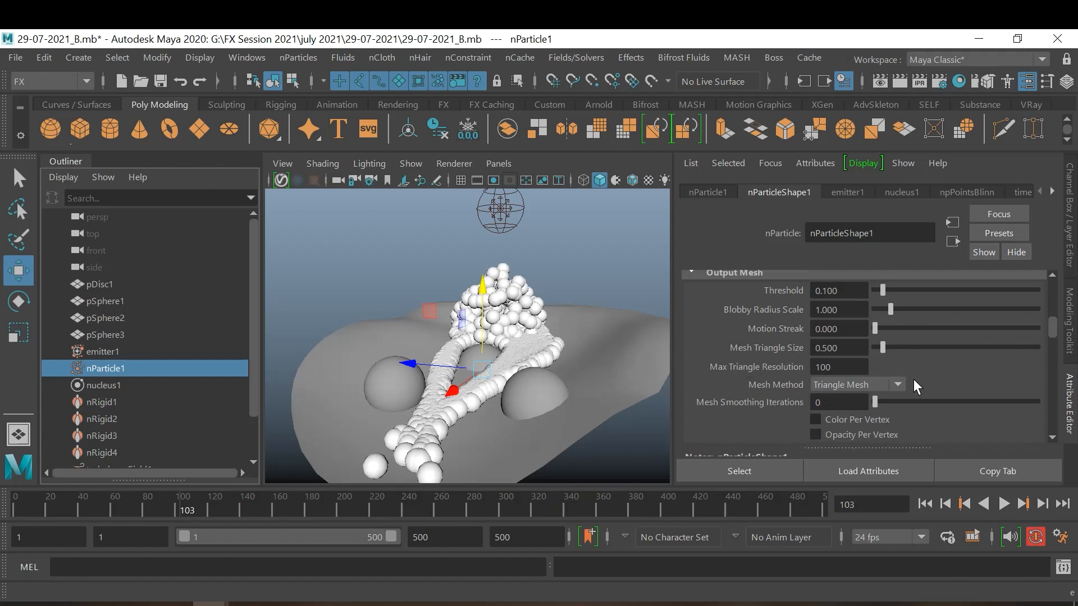
Step: Enable Liquid Simulation on the nParticle shape
scroll(913, 383, up, 8)
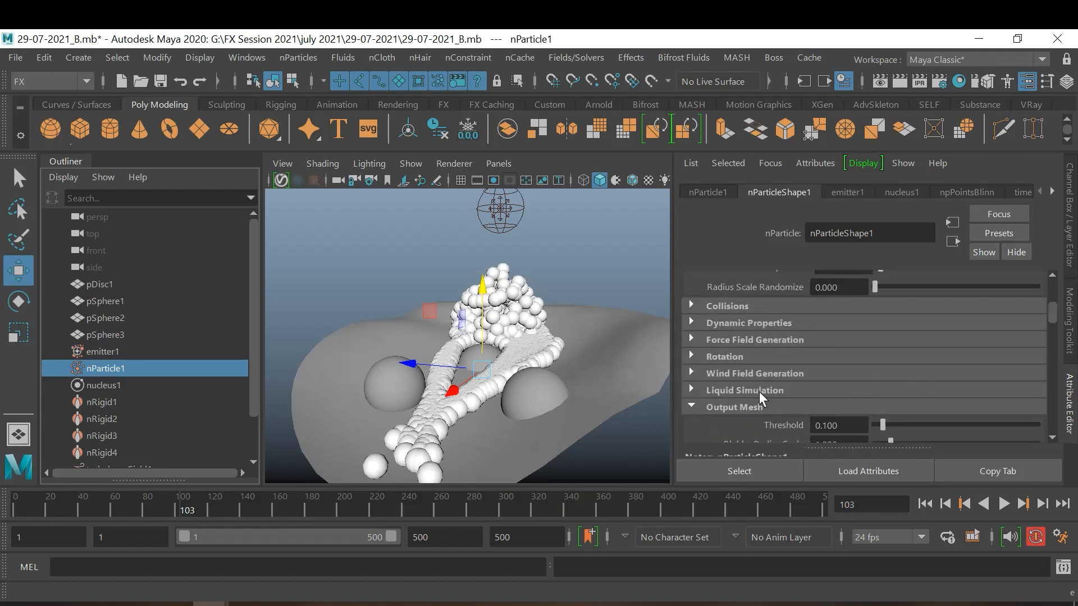
click(760, 389)
scroll(981, 368, down, 2)
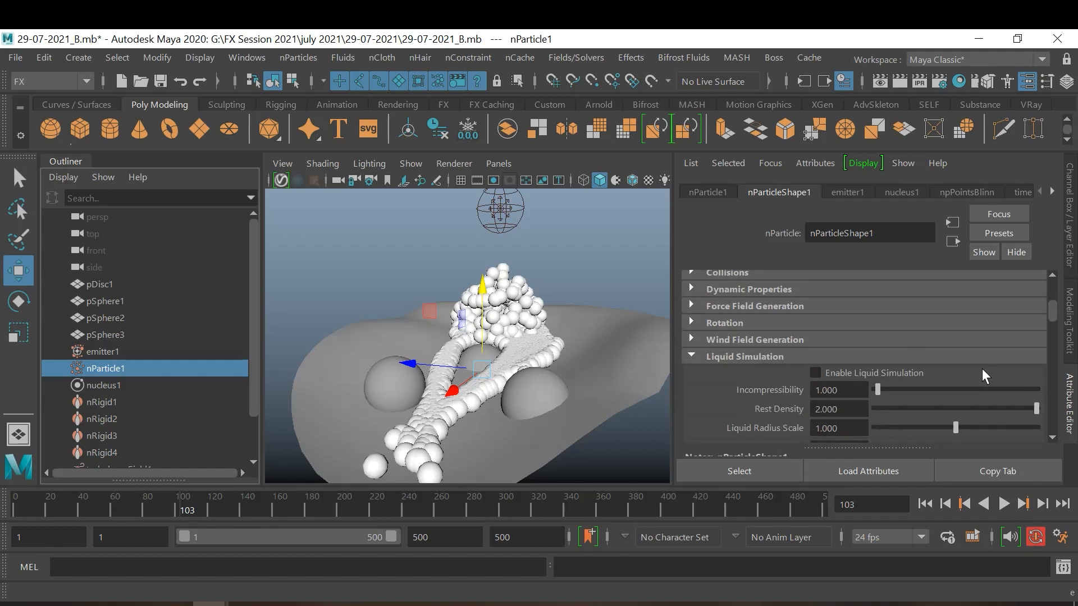
scroll(983, 369, down, 2)
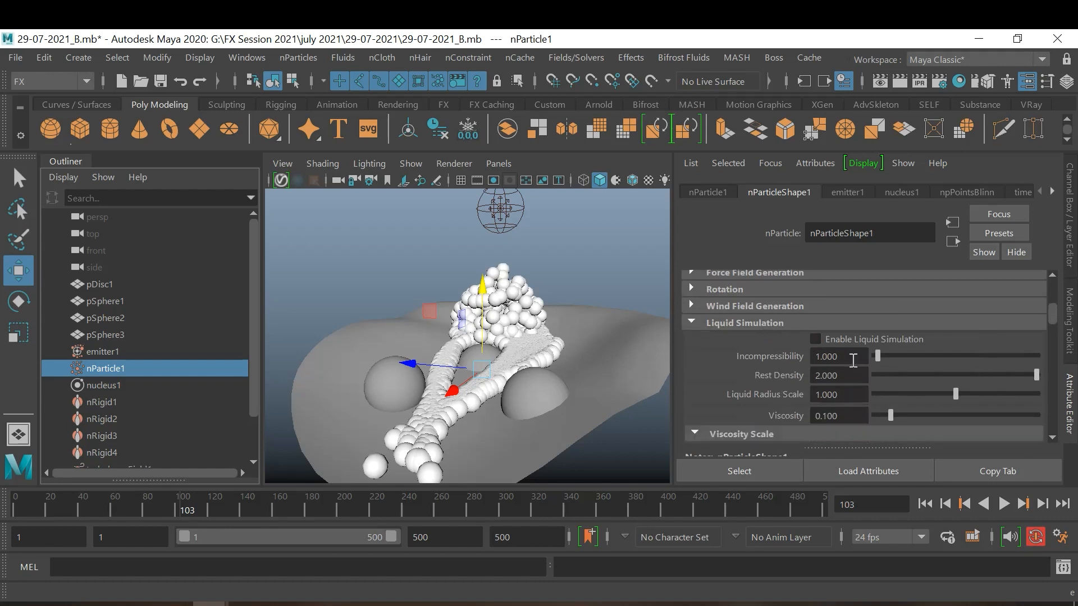
click(831, 339)
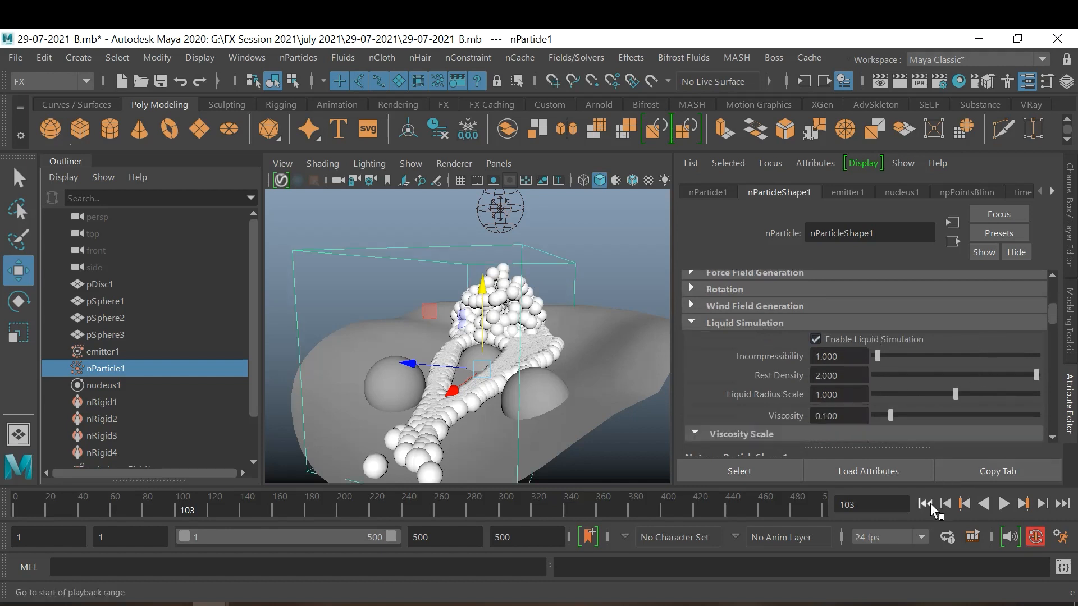
Step: Play the liquid simulation from frame 1, stop around frame 97, and disable Liquid Simulation
click(929, 503)
click(1003, 504)
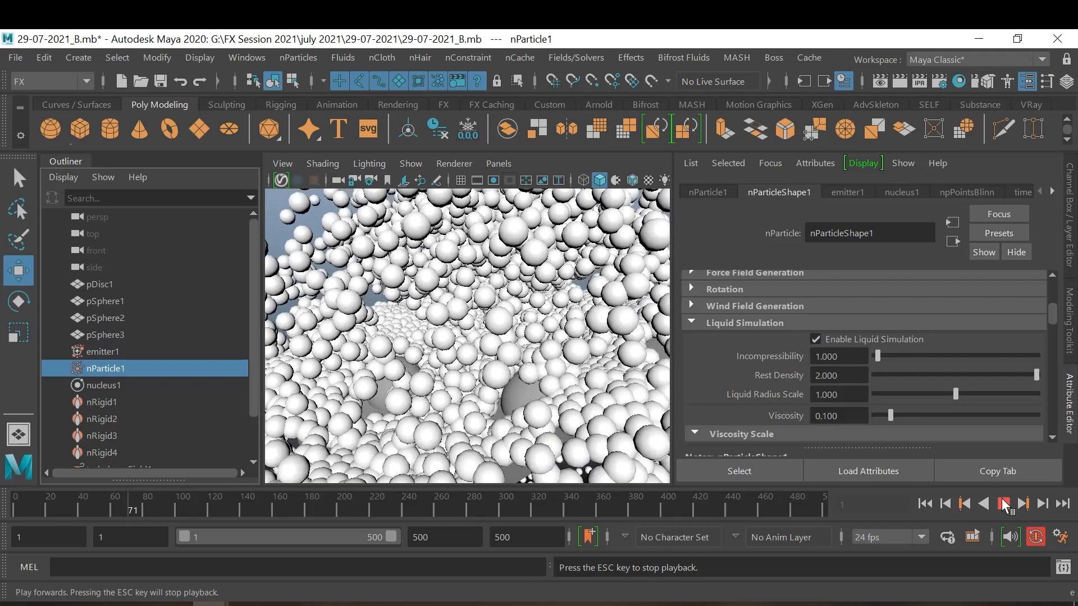
click(1004, 504)
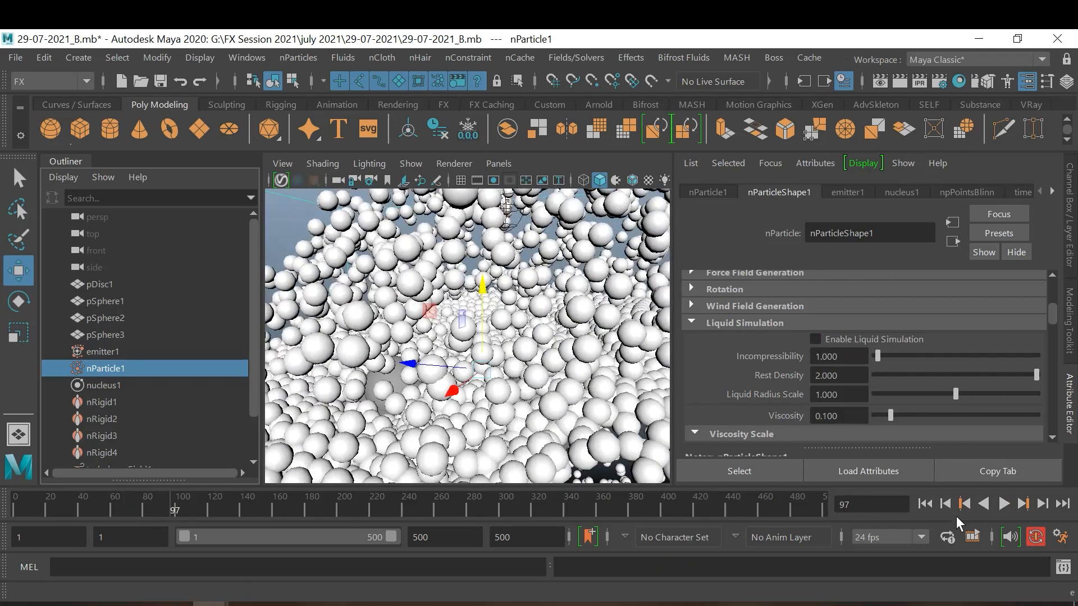
Step: Play the particles from frame 1 without liquid simulation and stop around frame 89
click(924, 504)
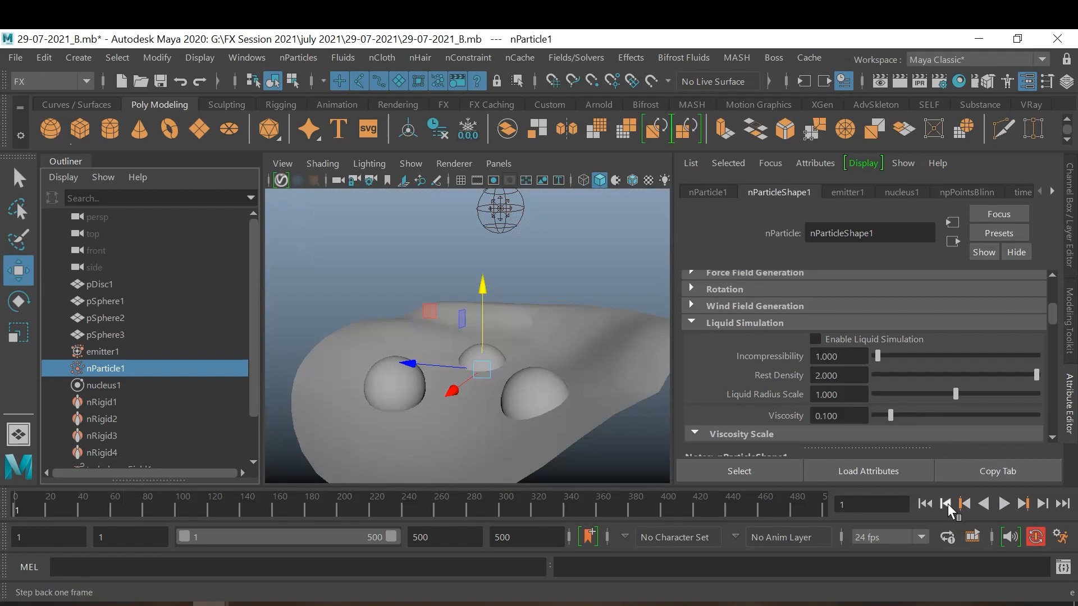
click(1005, 503)
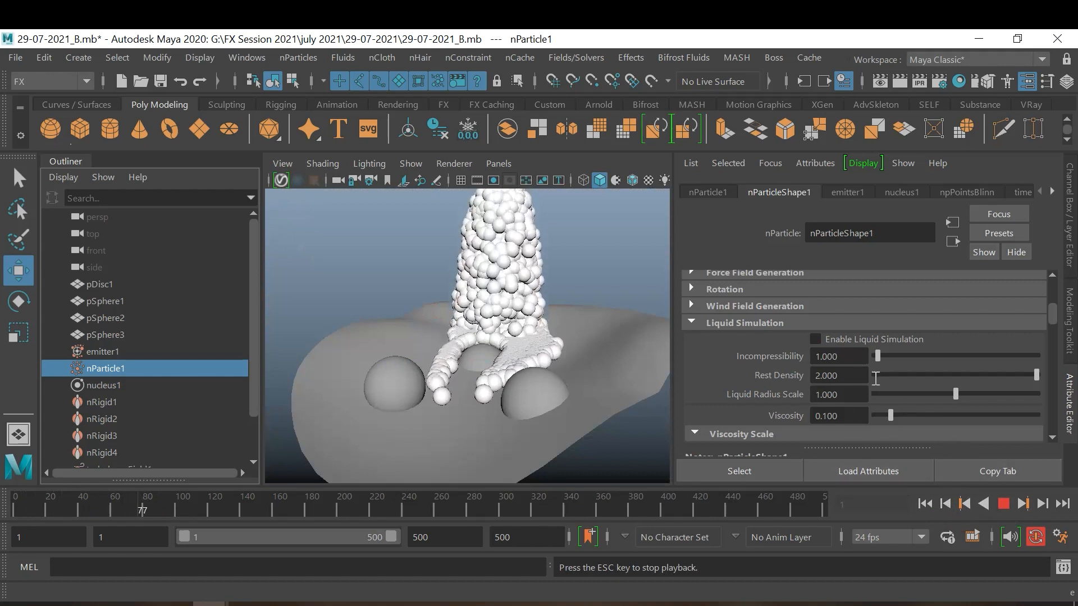
click(1003, 504)
Step: Check the nParticle's size radius, then review its Liquid Simulation settings down to the Surface Tension Scale
scroll(921, 376, up, 15)
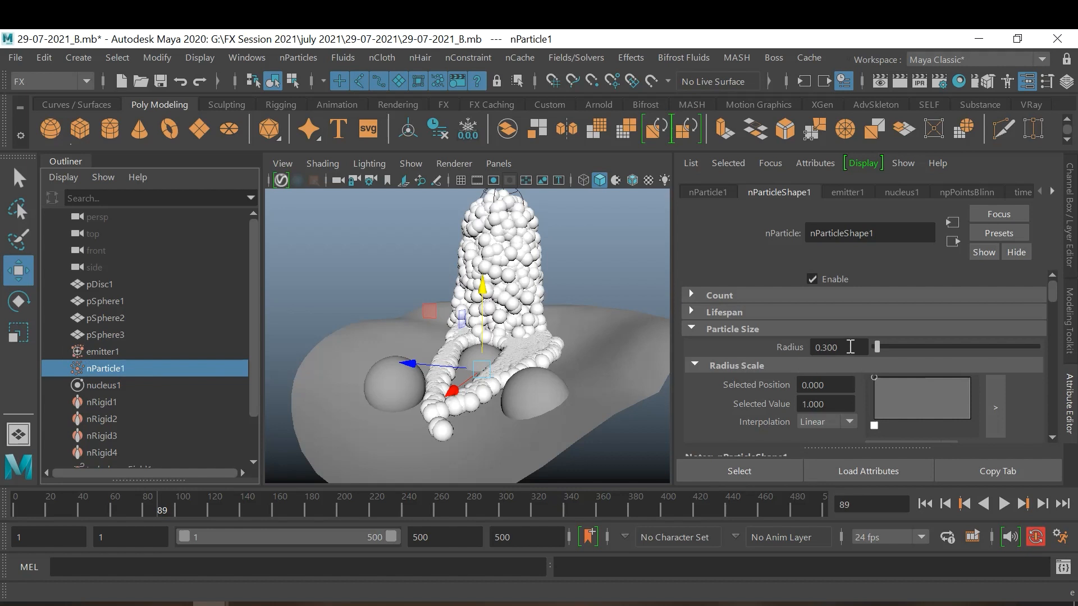
scroll(858, 351, down, 12)
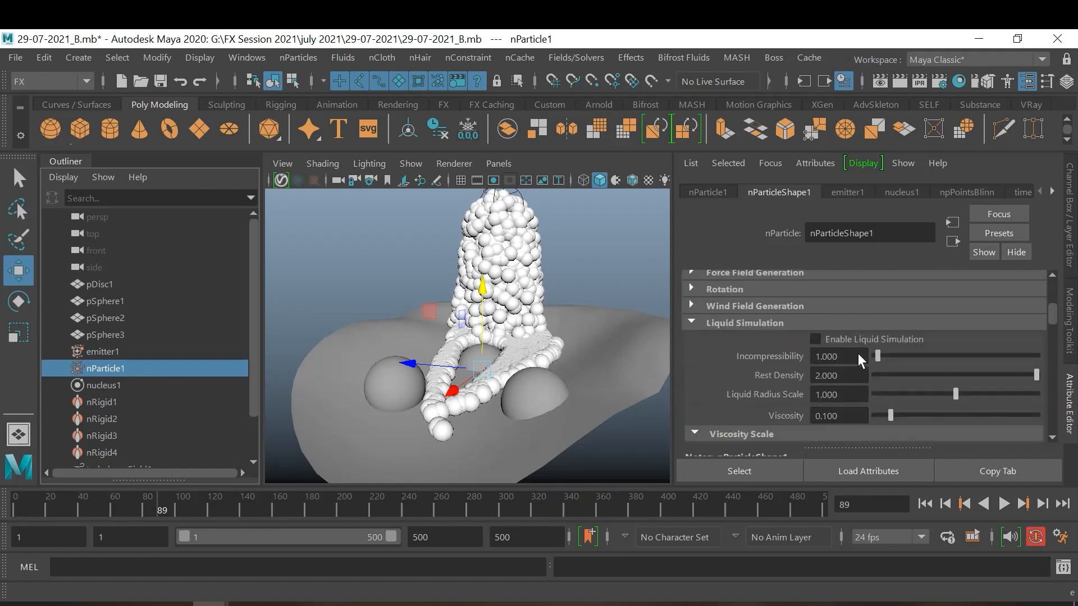
scroll(855, 353, down, 8)
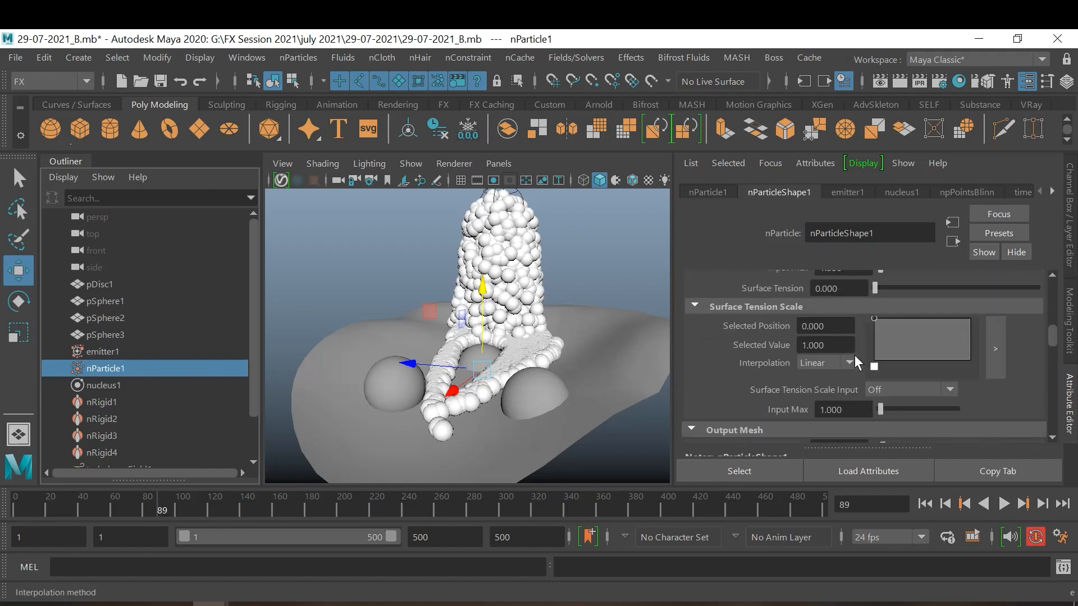
Step: Save the scene under its existing file name
scroll(854, 355, down, 10)
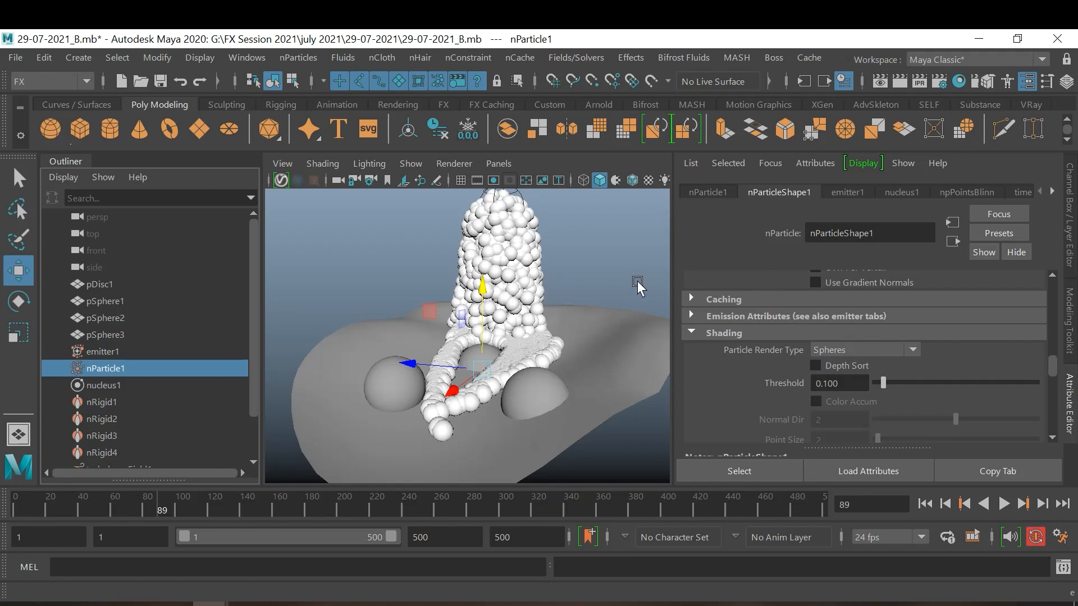
click(14, 60)
click(90, 115)
Step: Save the scene as a new version named 29-07-2021_C in the same folder and clear the selection
click(15, 58)
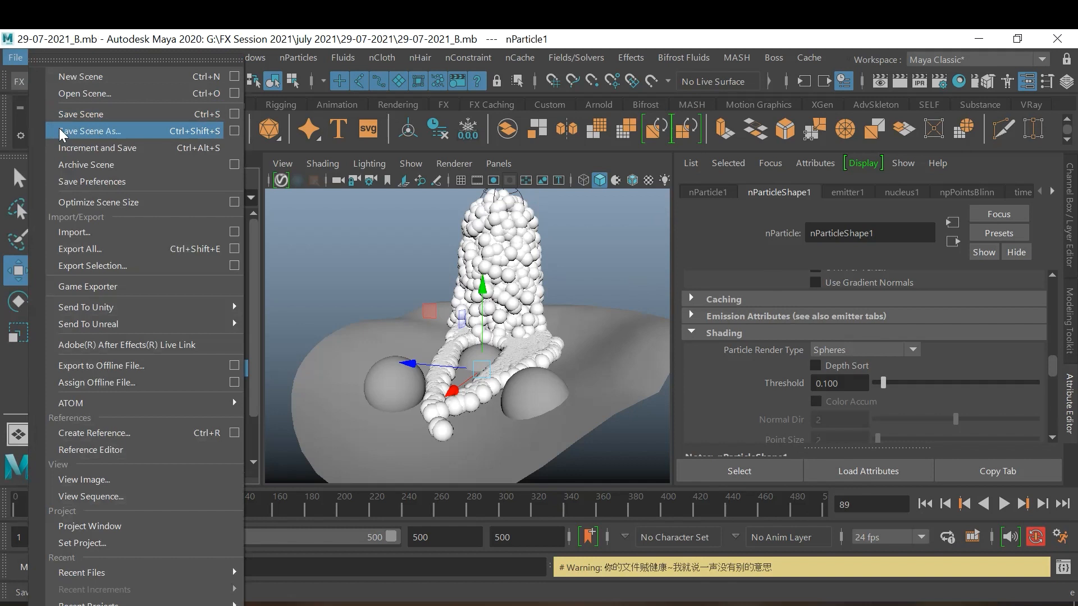
click(59, 128)
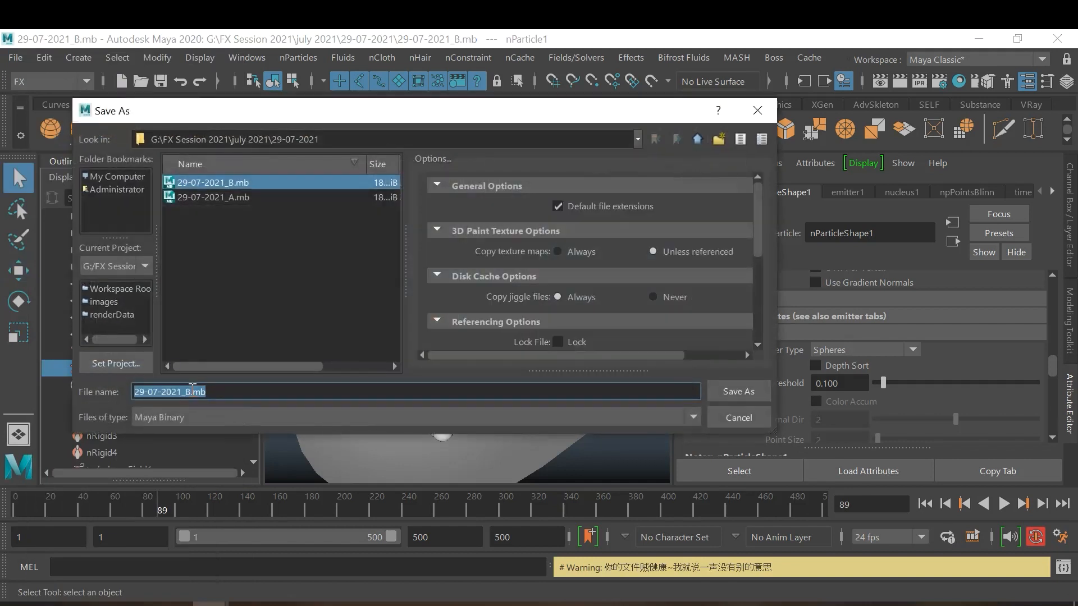
click(193, 392)
drag(210, 392, 194, 391)
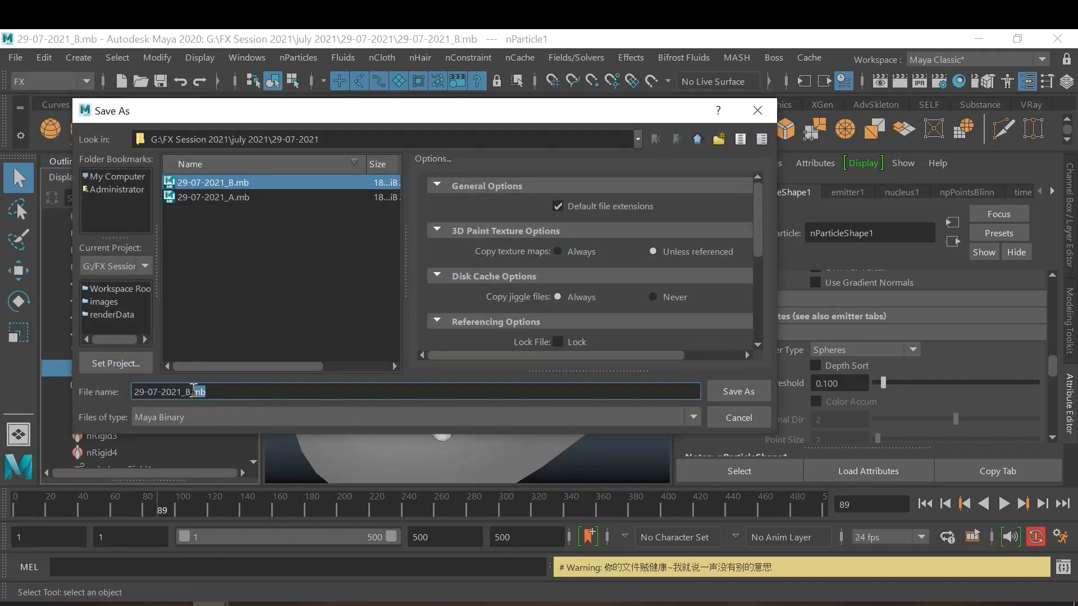
click(224, 392)
drag(188, 392, 232, 392)
key(BackSpace)
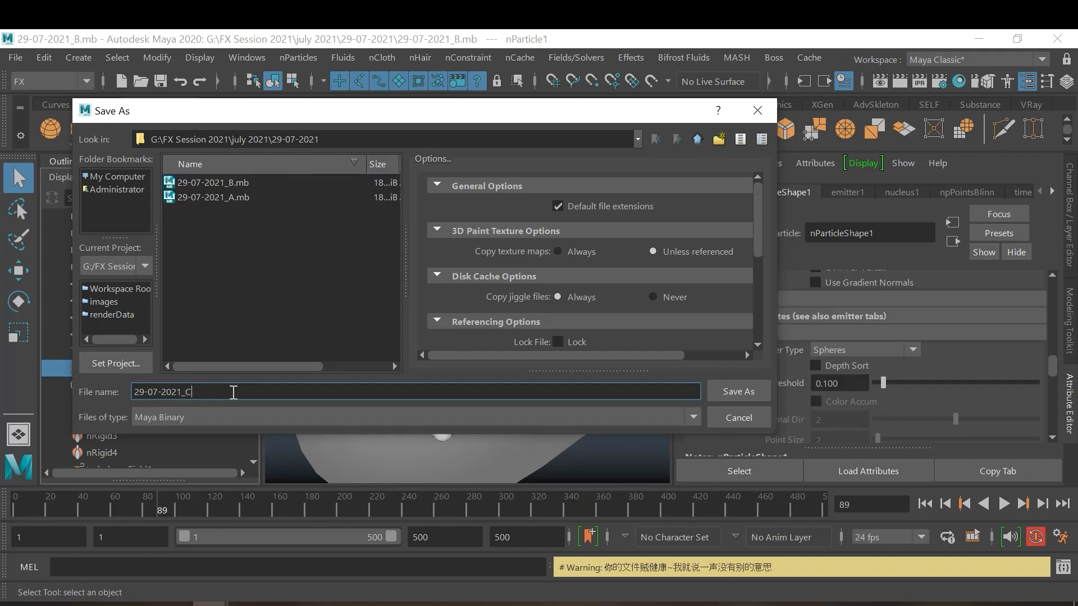
text(C)
key(Return)
click(346, 267)
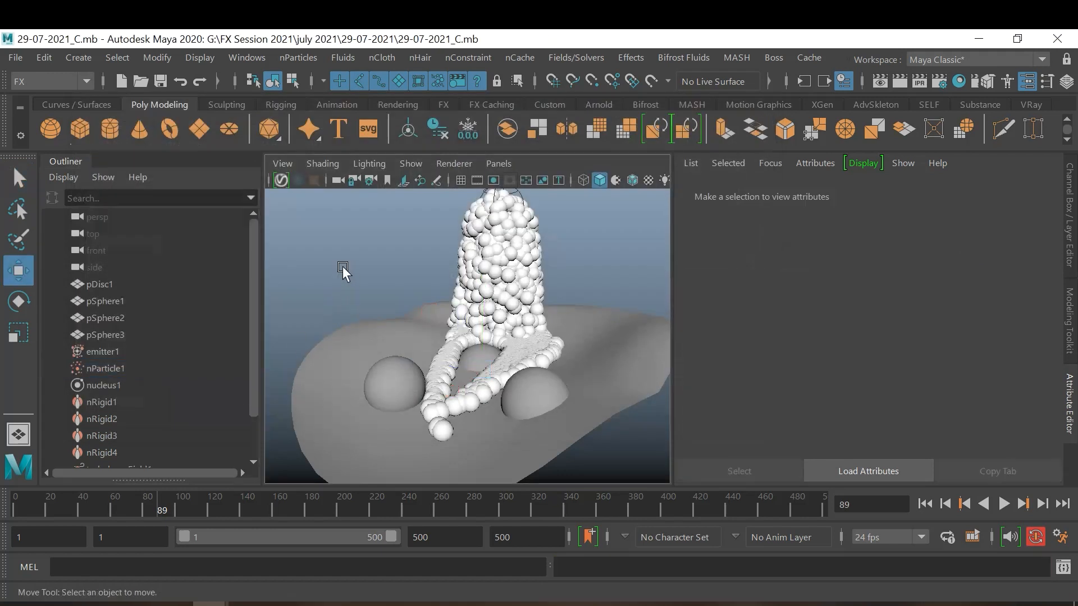
Step: Save another copy of the scene in the same folder as 29-07-2021_C_Water_A
click(16, 58)
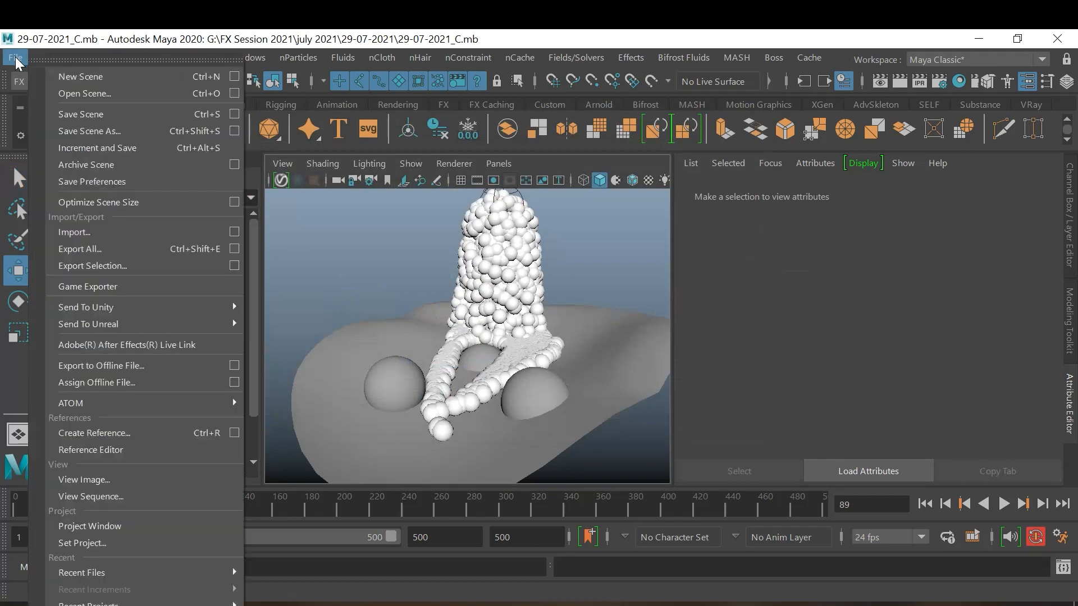
click(63, 125)
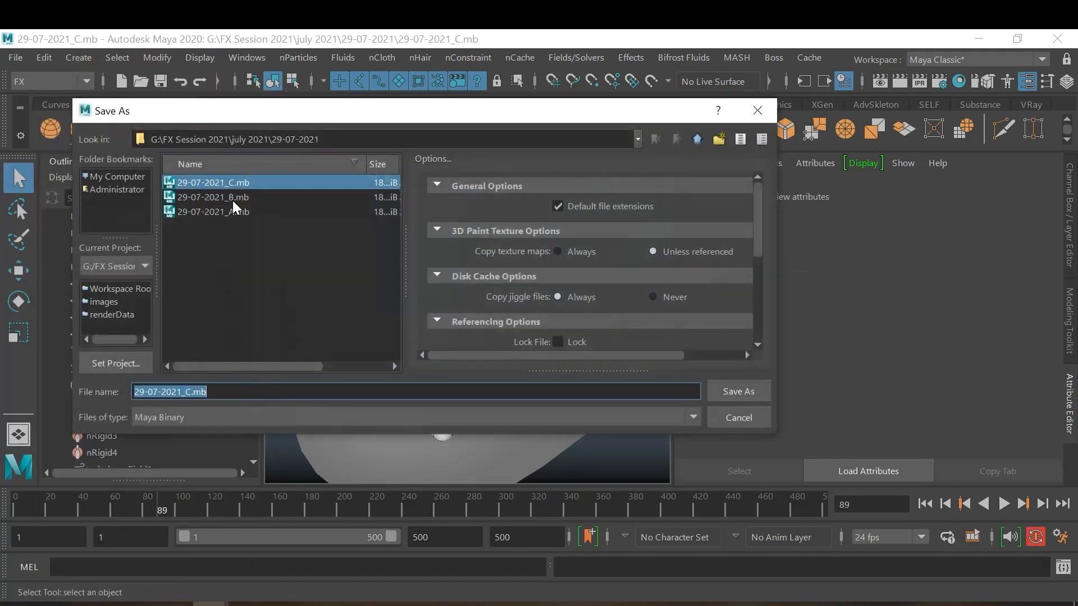
drag(186, 394, 216, 391)
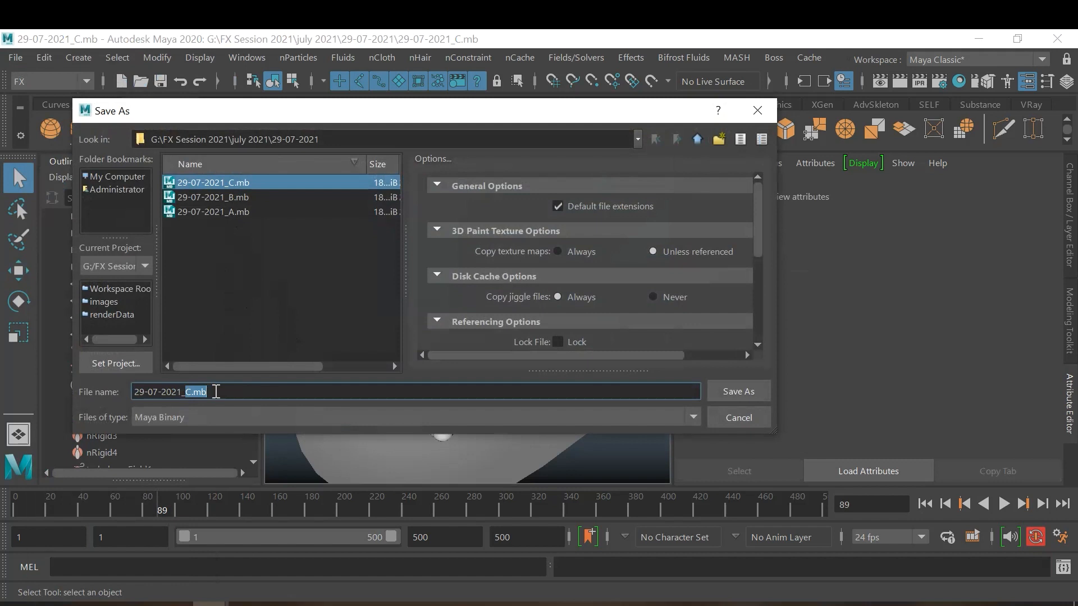
click(241, 389)
double_click(195, 390)
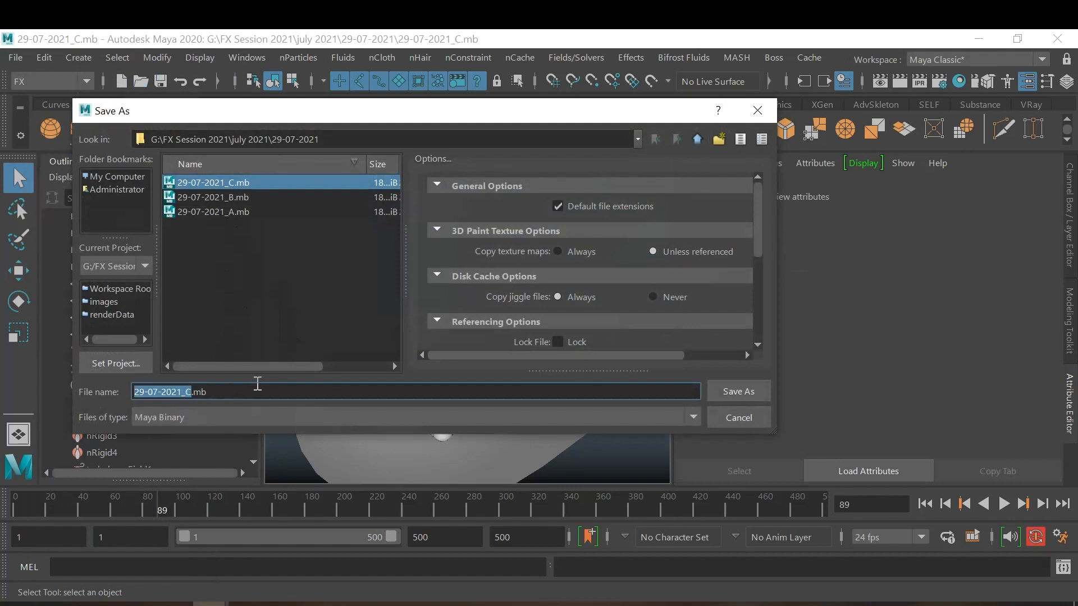
click(234, 391)
drag(192, 392, 232, 391)
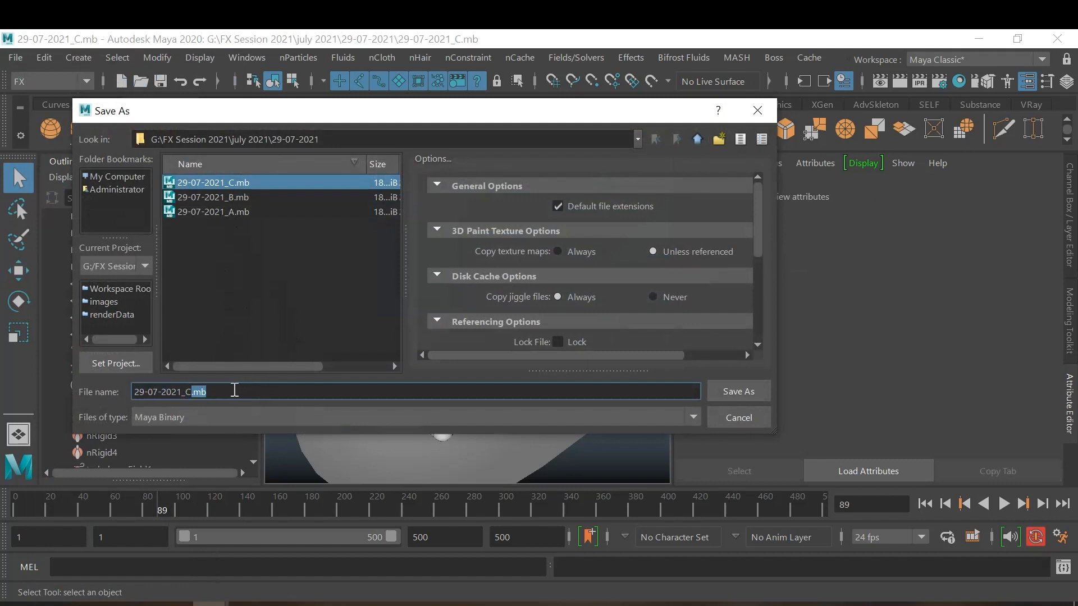
text(_Water)
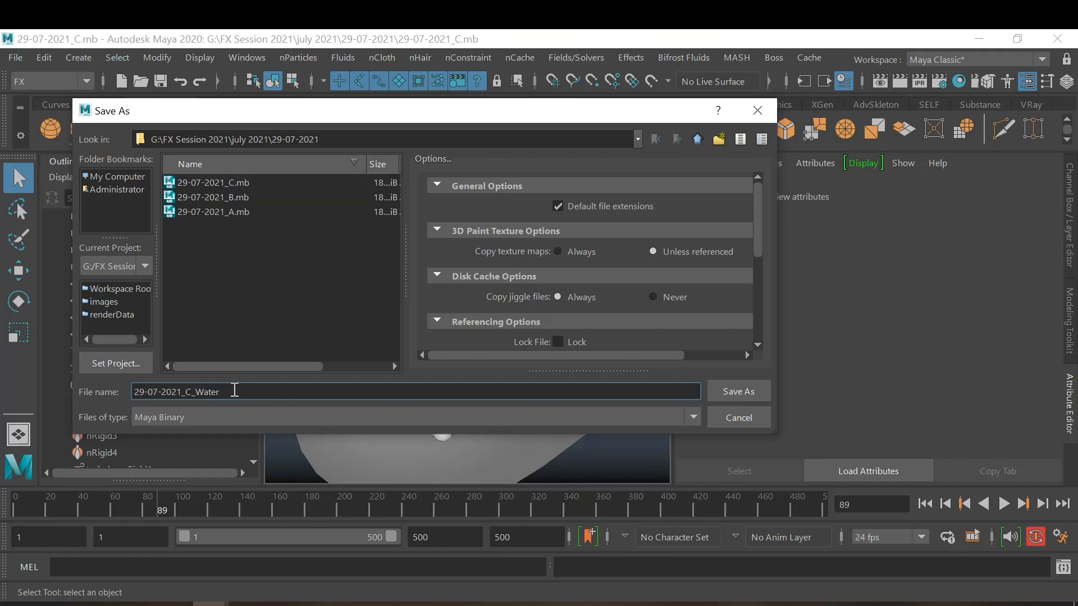
text(_A)
key(Return)
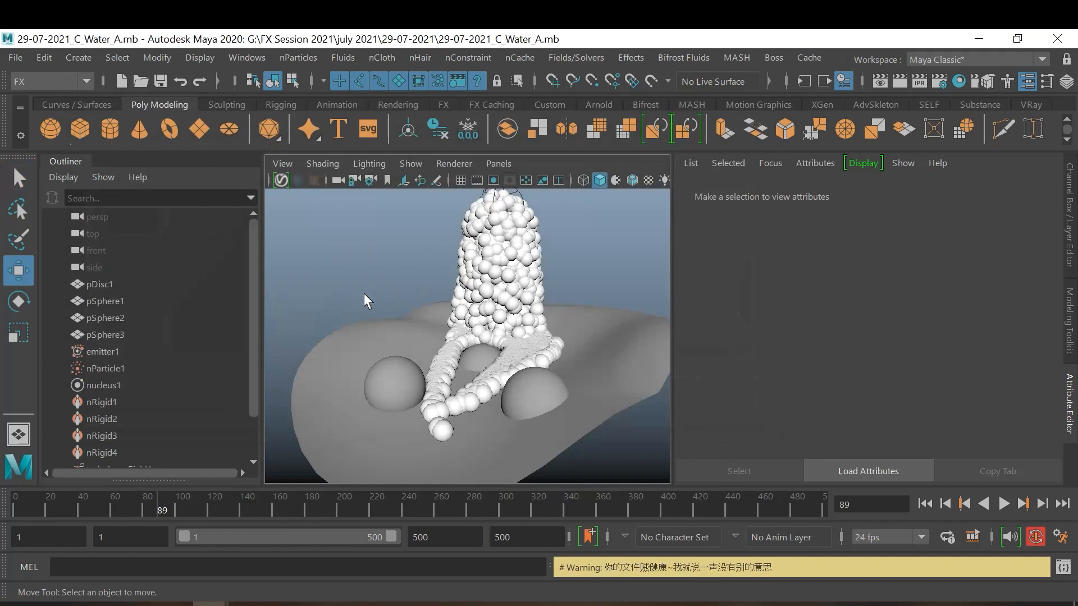
Step: Play nParticle1's simulation on to frame 100 and convert the nParticle to polygons
click(127, 368)
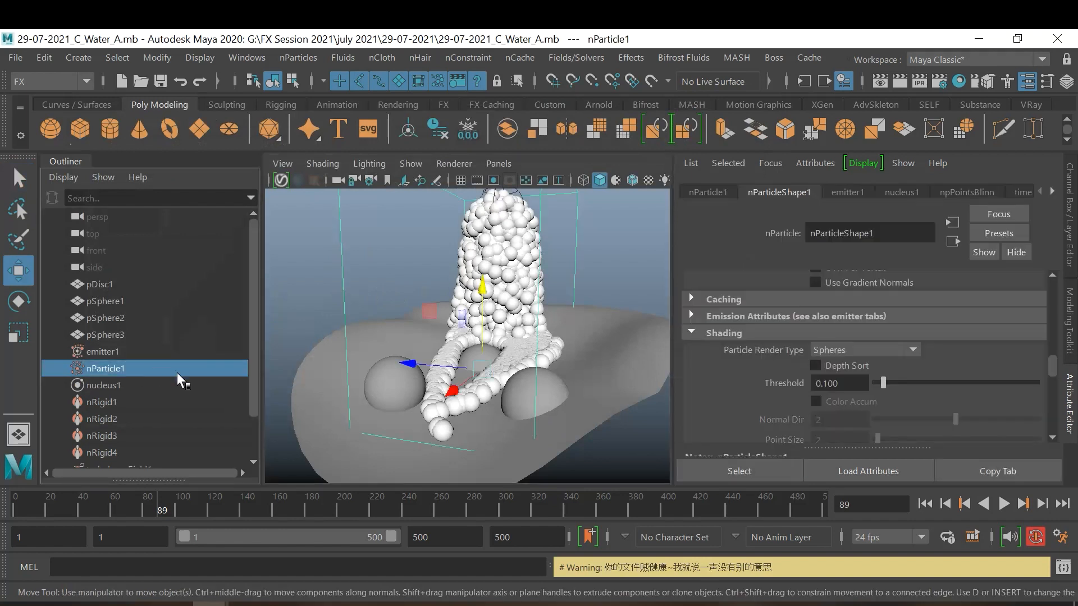
click(1004, 504)
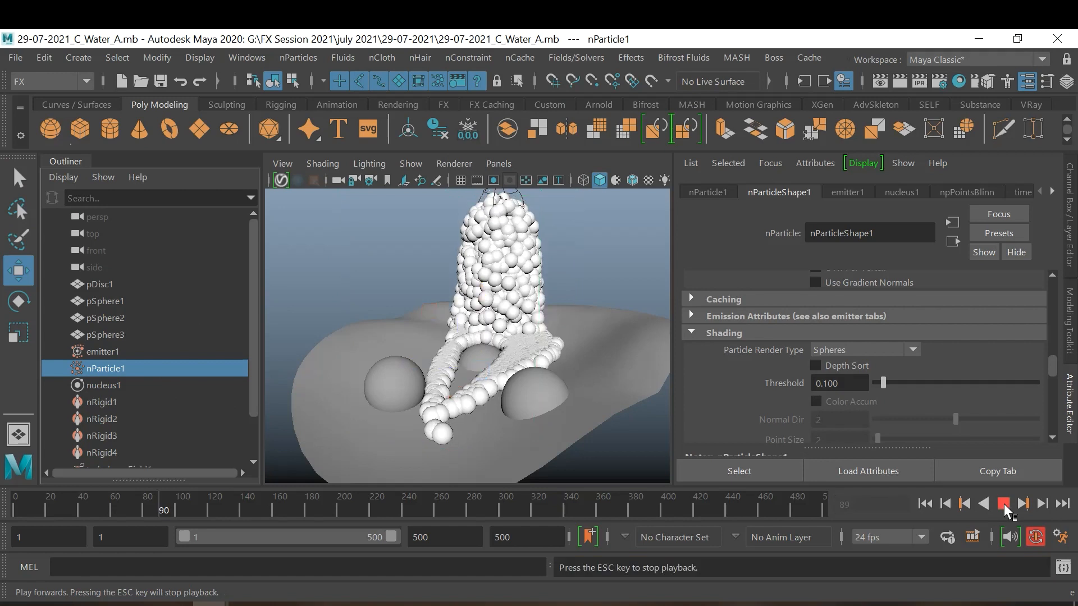
click(1004, 504)
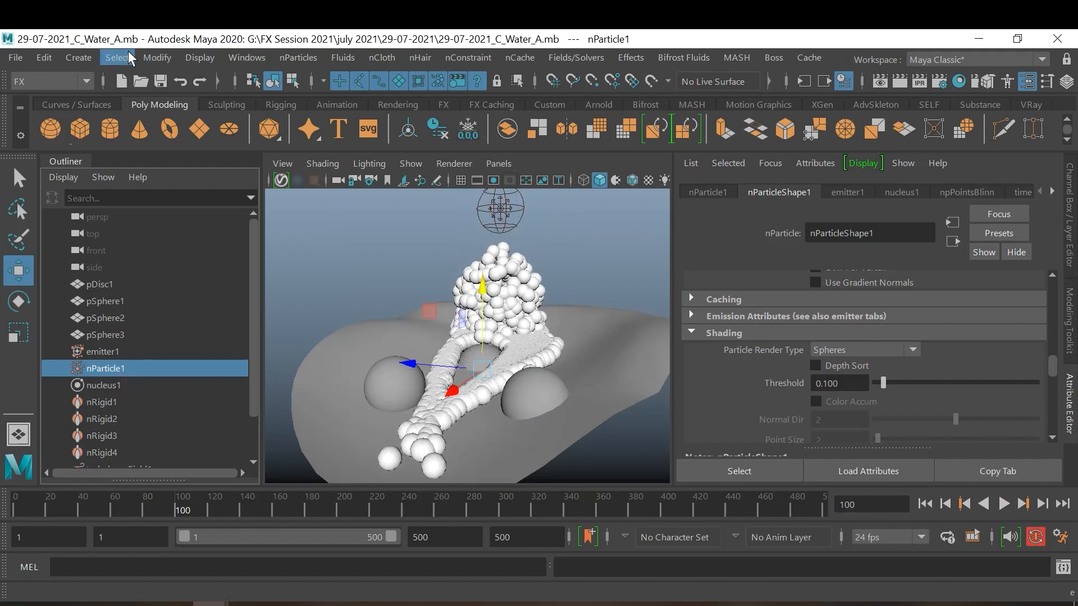
click(153, 58)
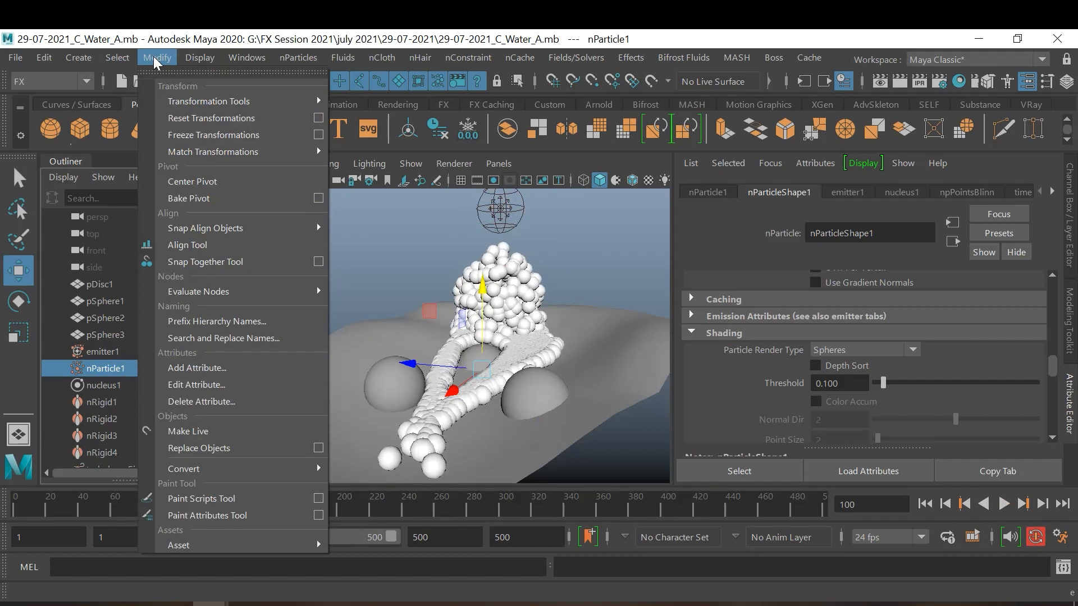
mouse_move(262, 466)
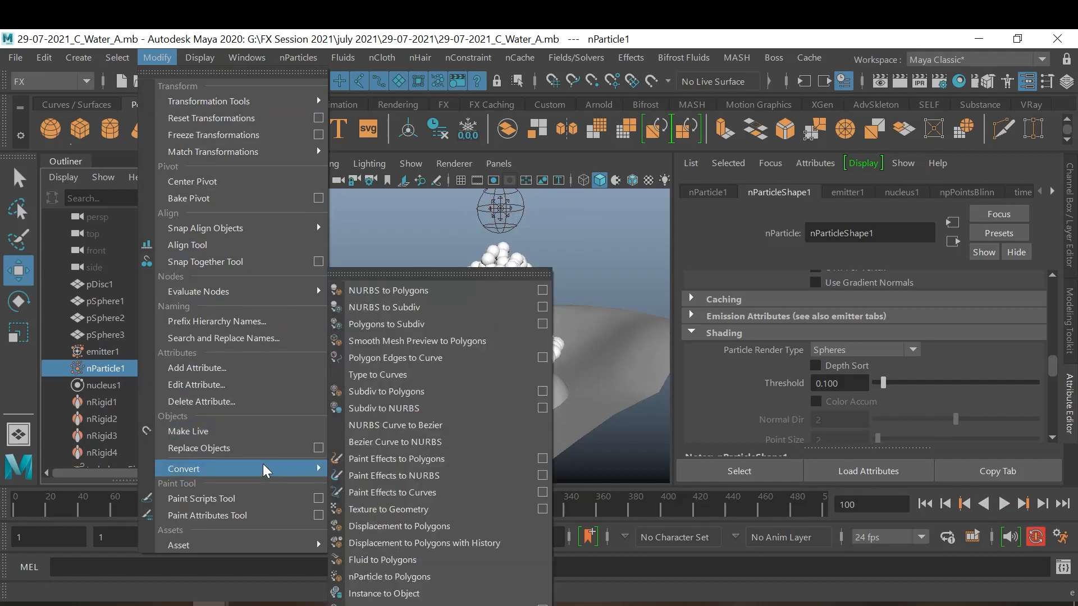
click(479, 575)
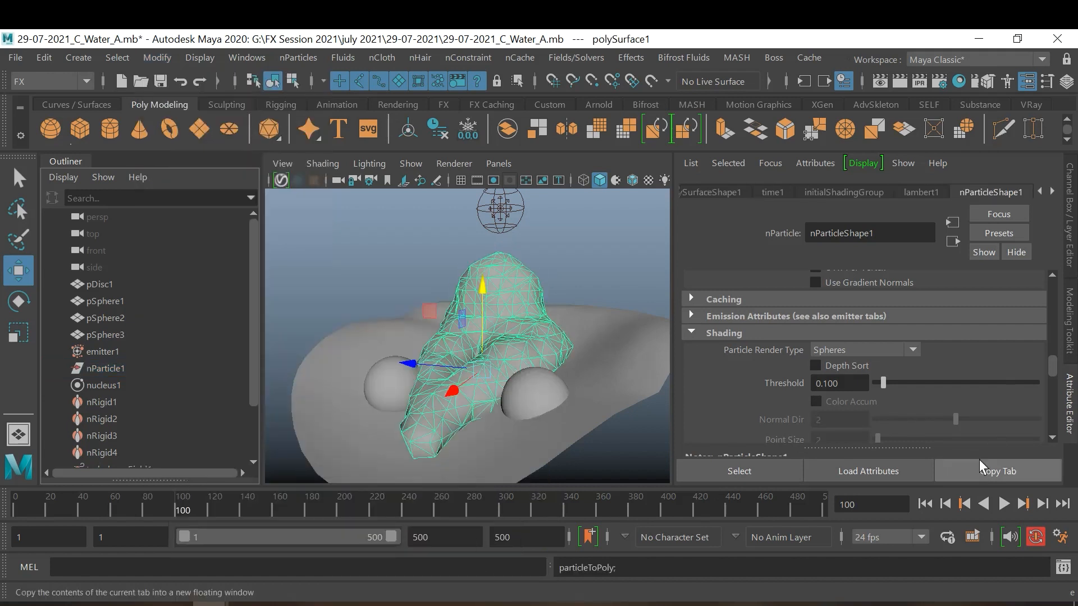
Step: Play the converted polygon mesh simulation from frame 1
click(925, 503)
click(1003, 506)
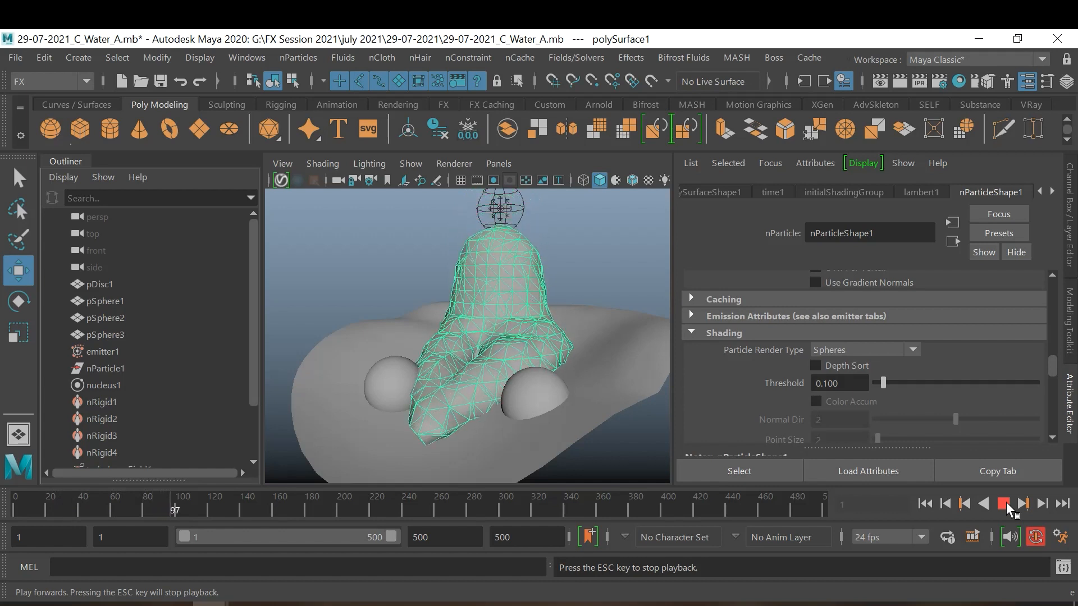
Step: Stop the playback and examine the particle shape's shading, liquid simulation and output mesh settings, collapsing the Liquid Simulation section
click(1004, 504)
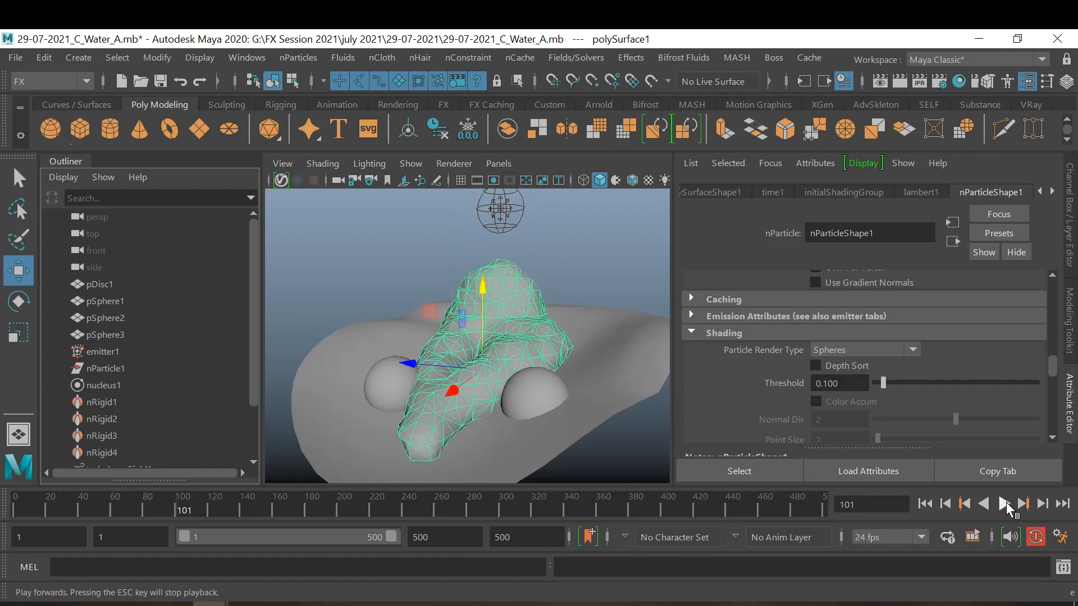
scroll(961, 409, down, 3)
scroll(961, 410, down, 10)
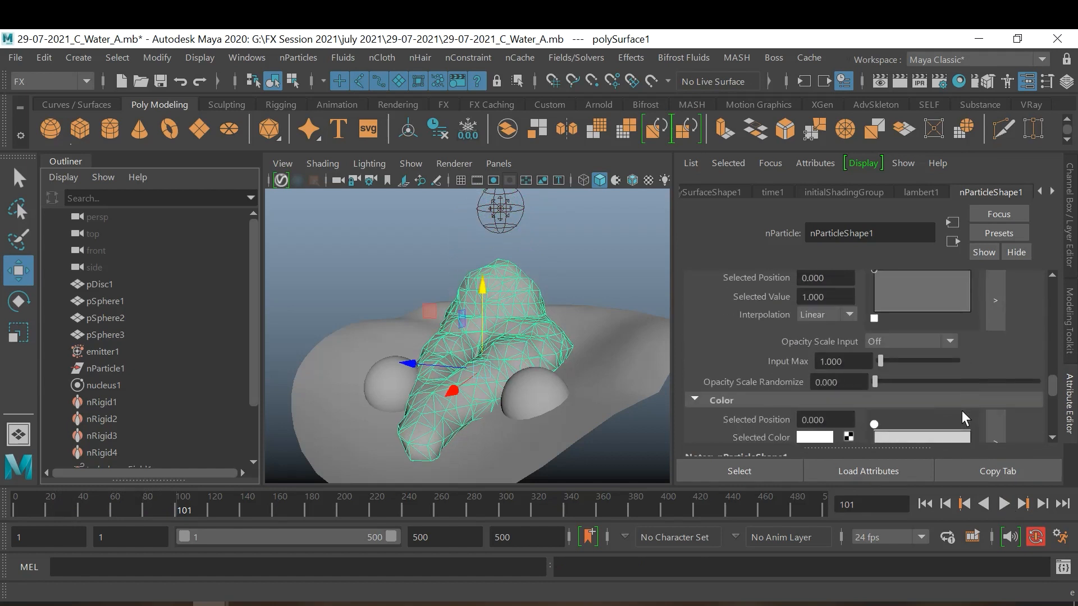
scroll(962, 412, down, 2)
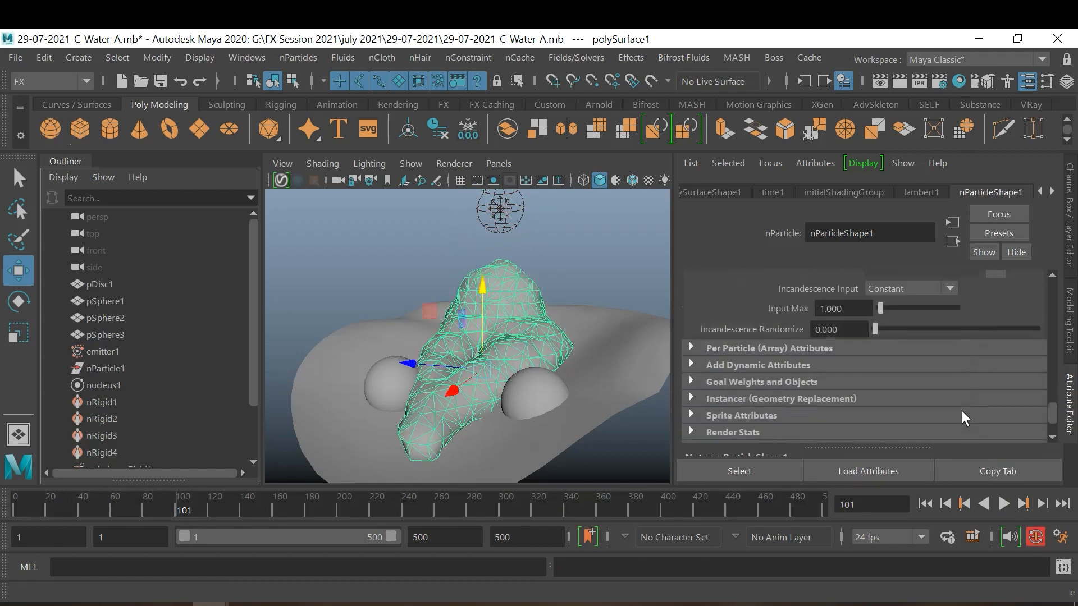
scroll(961, 412, up, 10)
scroll(961, 410, up, 10)
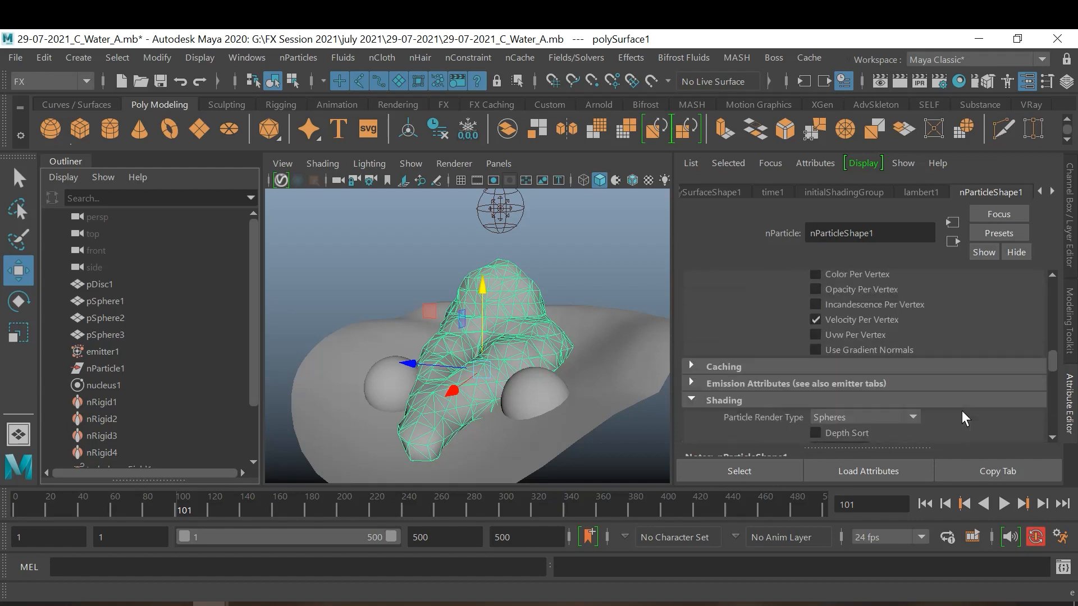
scroll(961, 411, up, 8)
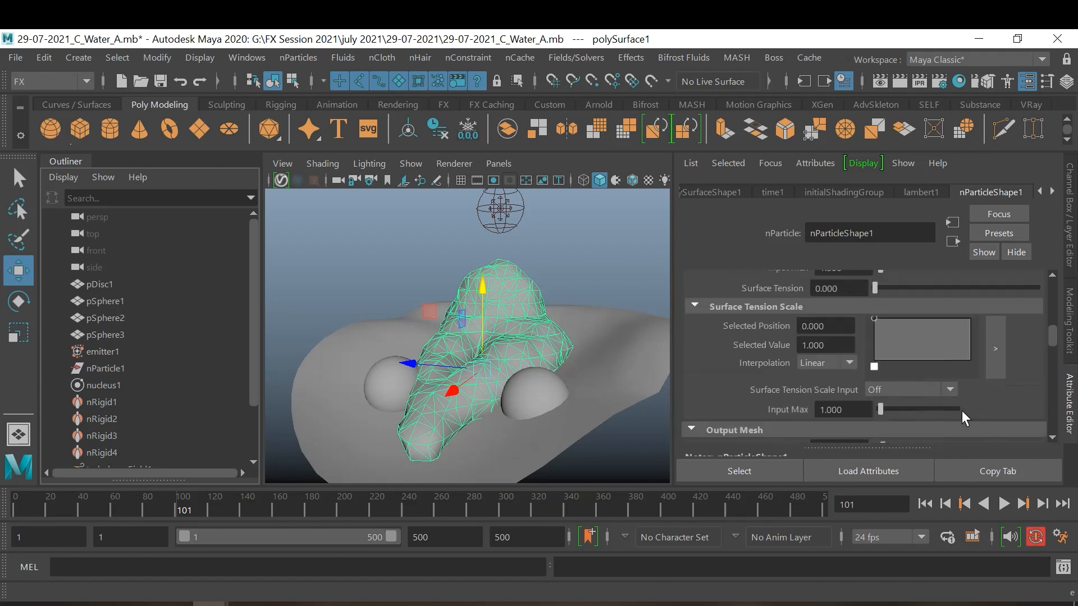
scroll(962, 410, up, 3)
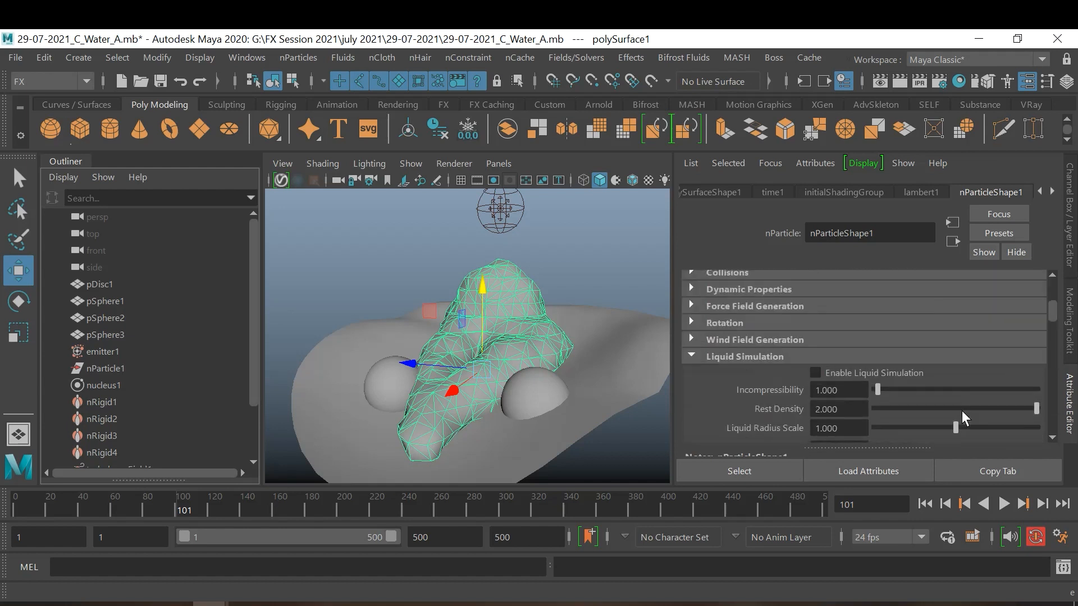
click(687, 385)
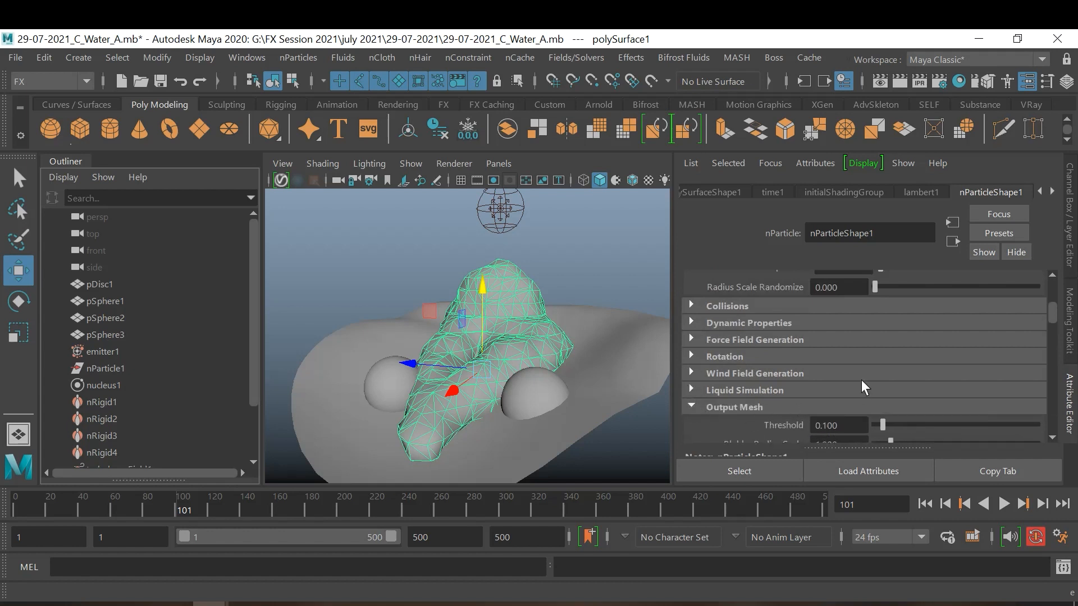
scroll(861, 379, down, 4)
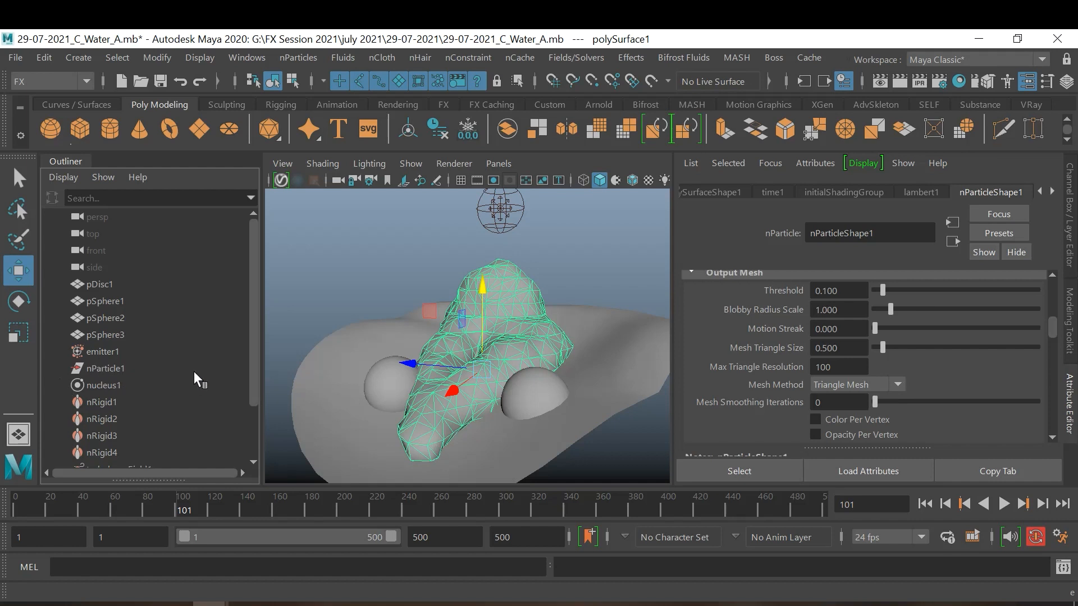
scroll(184, 374, down, 3)
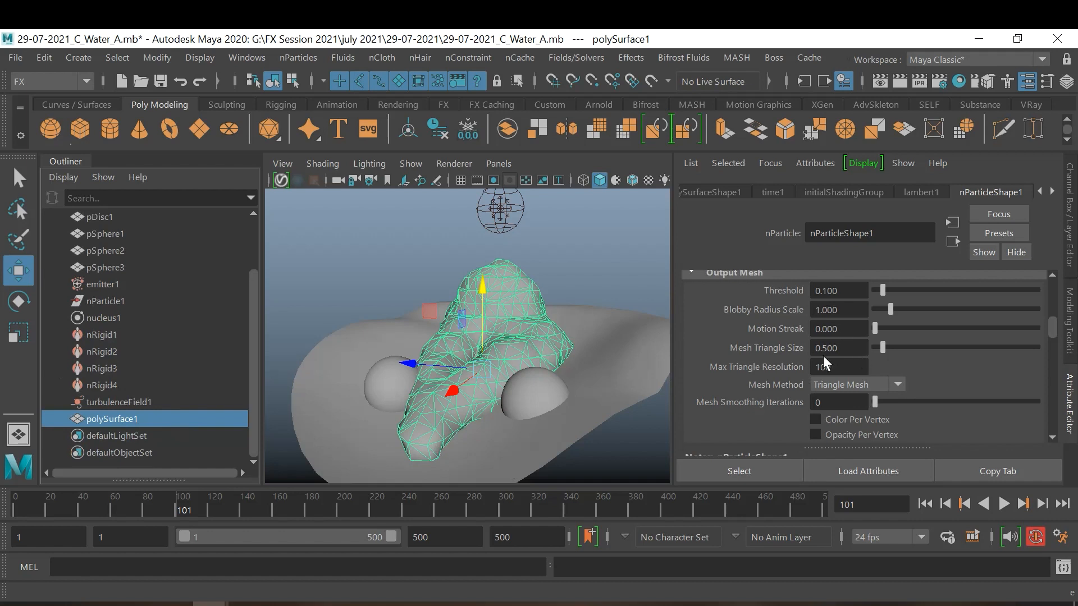
Step: Save the current scene and save a new version of it as 29-07-2021_C_Water_B
click(15, 58)
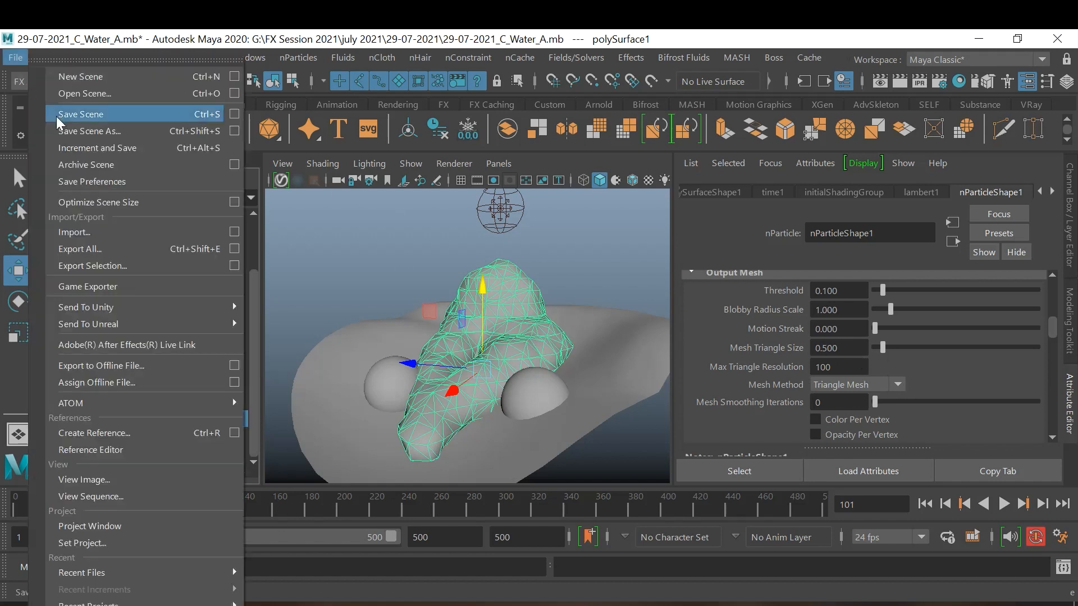
click(68, 113)
click(17, 58)
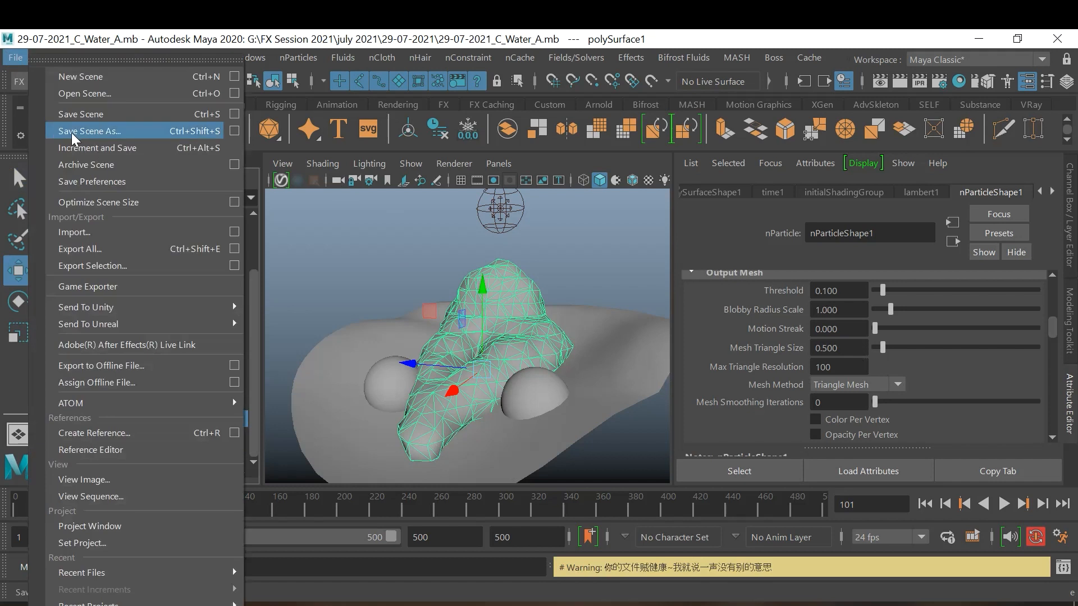
click(73, 133)
drag(223, 392, 256, 392)
text(B)
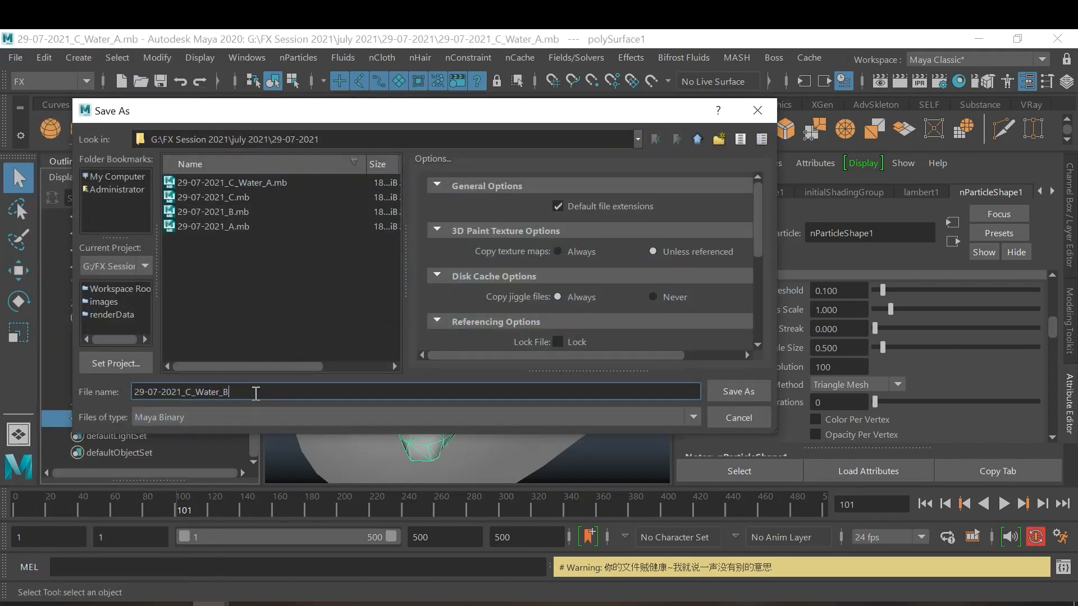
key(Return)
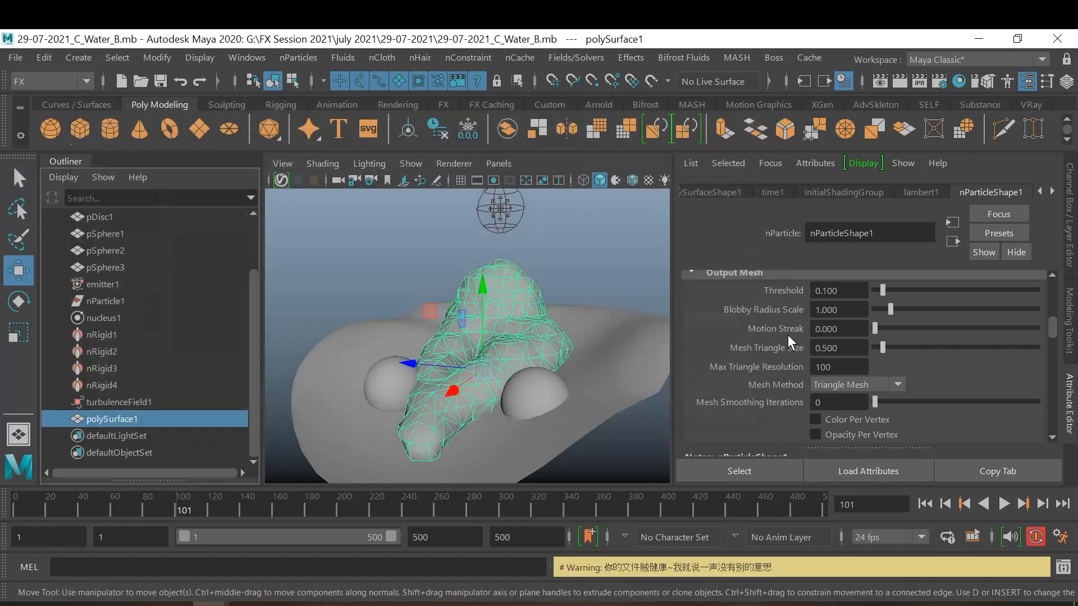
Step: Set the Mesh Triangle Size of nParticleShape1's output mesh to 0.2
scroll(834, 355, up, 1)
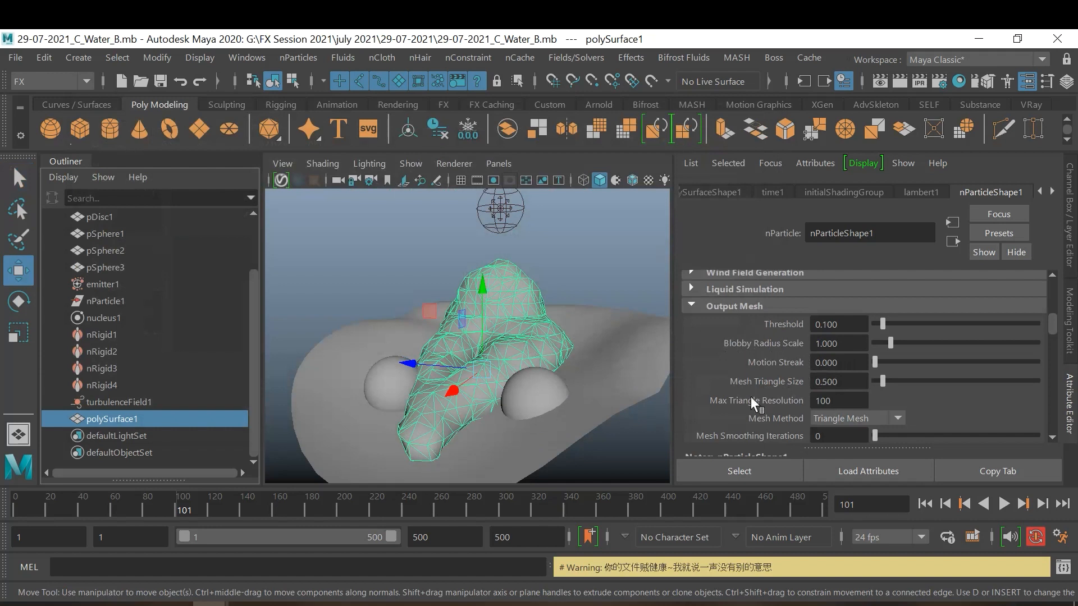
click(839, 381)
key(Return)
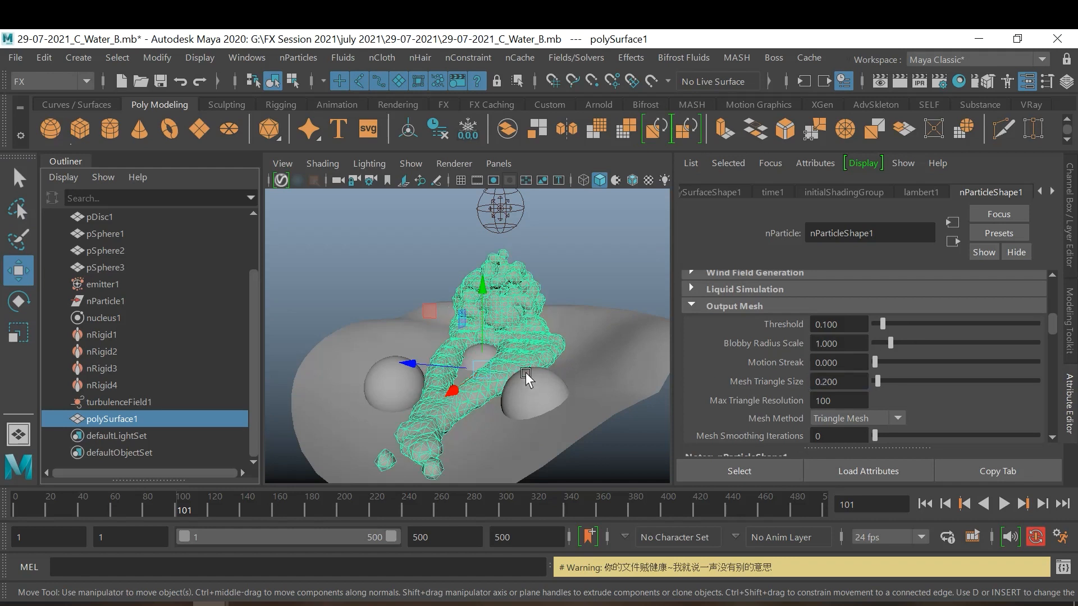
Step: Refine the water mesh by setting its Mesh Triangle Size to 0.1
alt+right_drag(466, 325, 578, 357)
alt+middle_drag(578, 357, 562, 319)
click(861, 388)
drag(860, 388, 812, 376)
text(0.1)
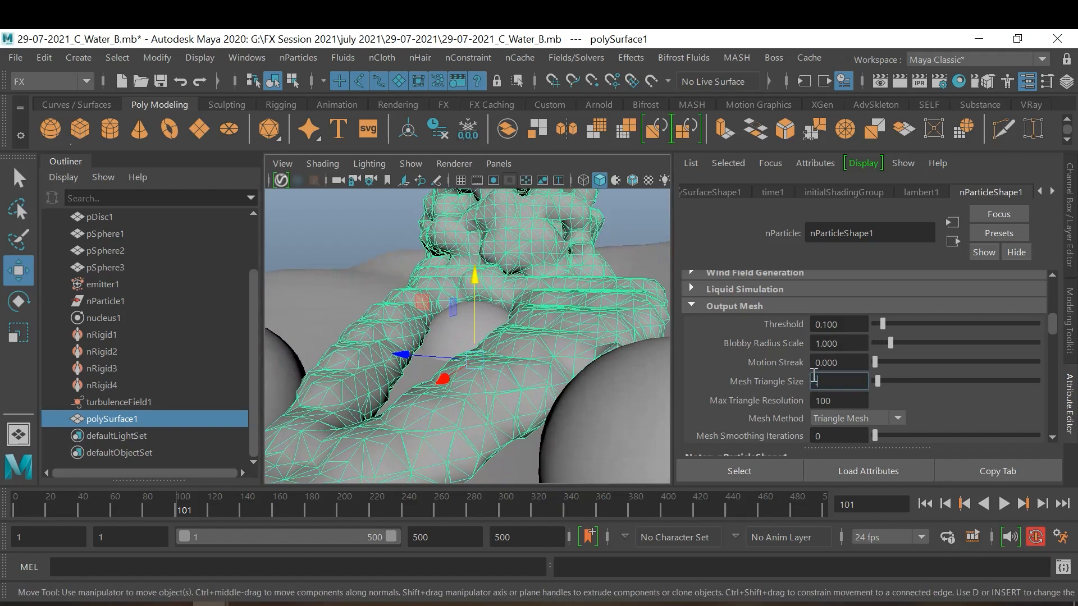
key(Return)
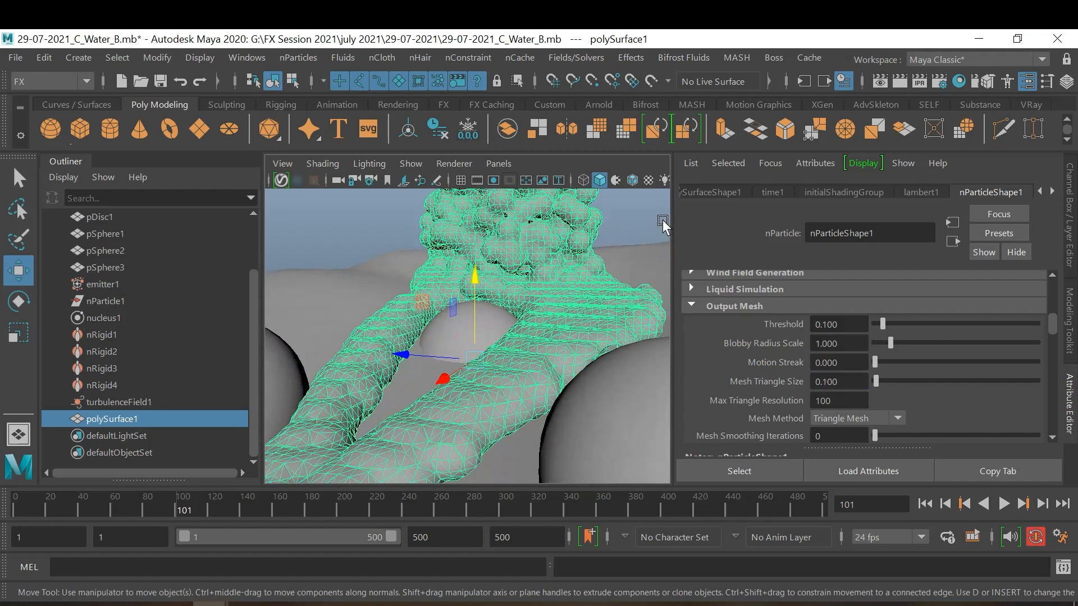
Step: Deselect the water mesh and replay the simulation from the start, stopping at frame 75
click(662, 221)
alt+drag(531, 305, 483, 284)
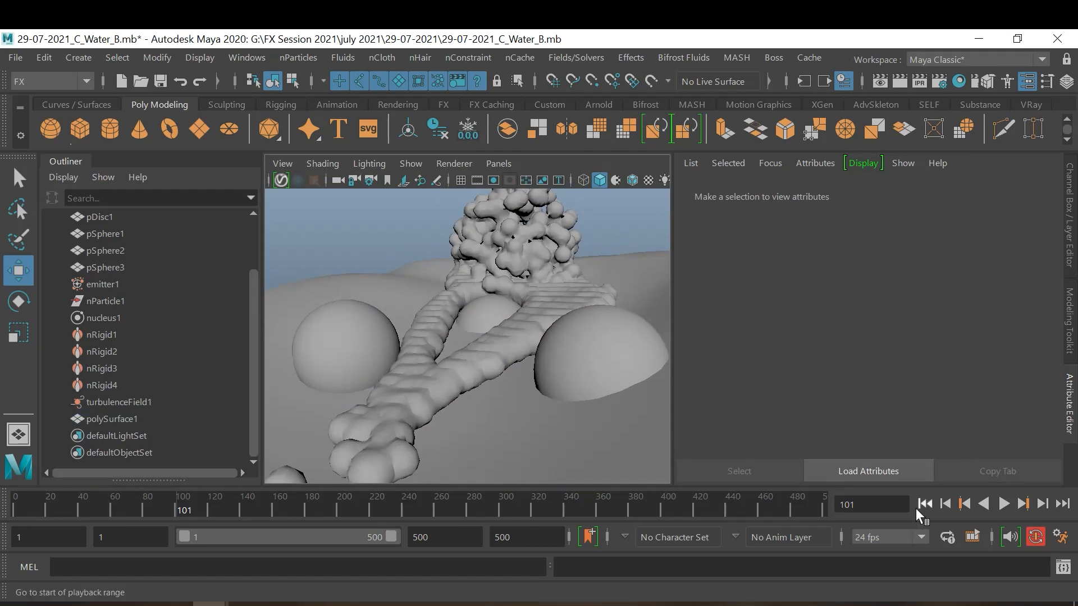
click(924, 503)
click(1005, 505)
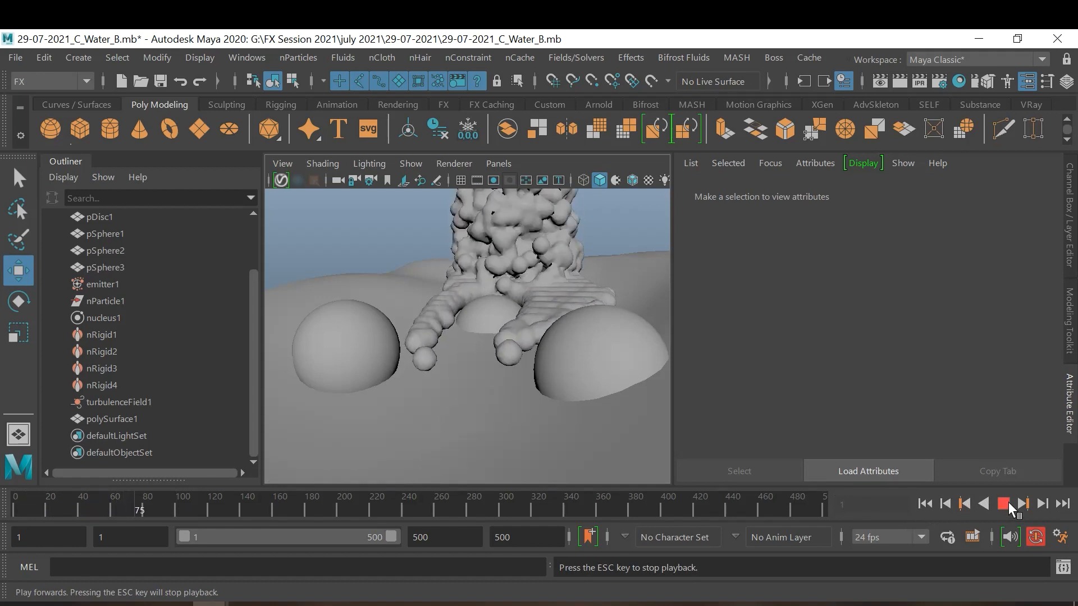
click(1009, 503)
Step: Assign a new Arnold aiStandardSurface material to the water mesh polySurface1
click(529, 253)
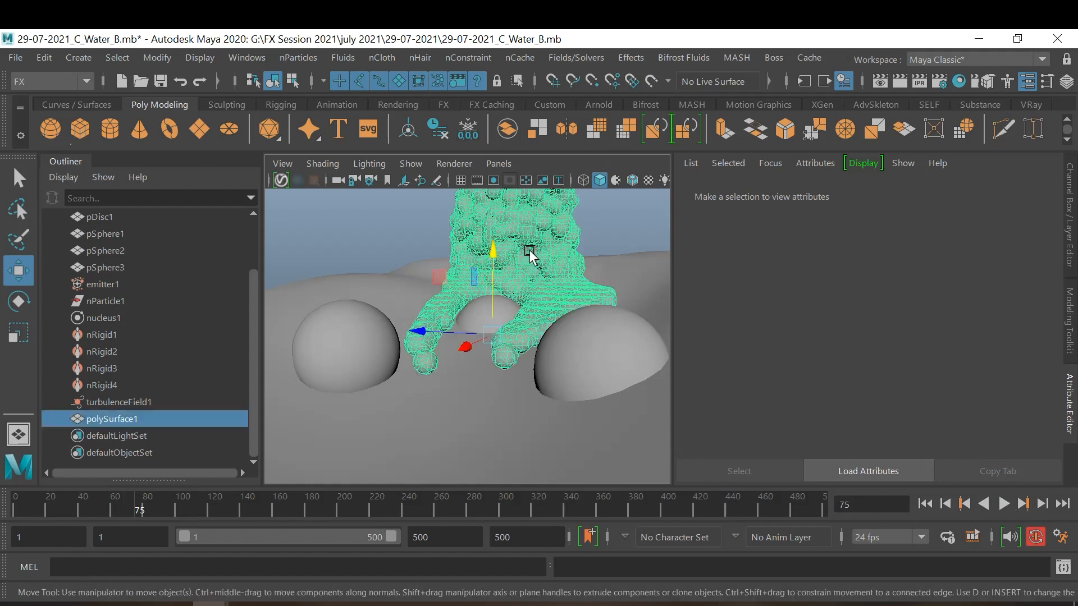
right_drag(530, 253, 561, 534)
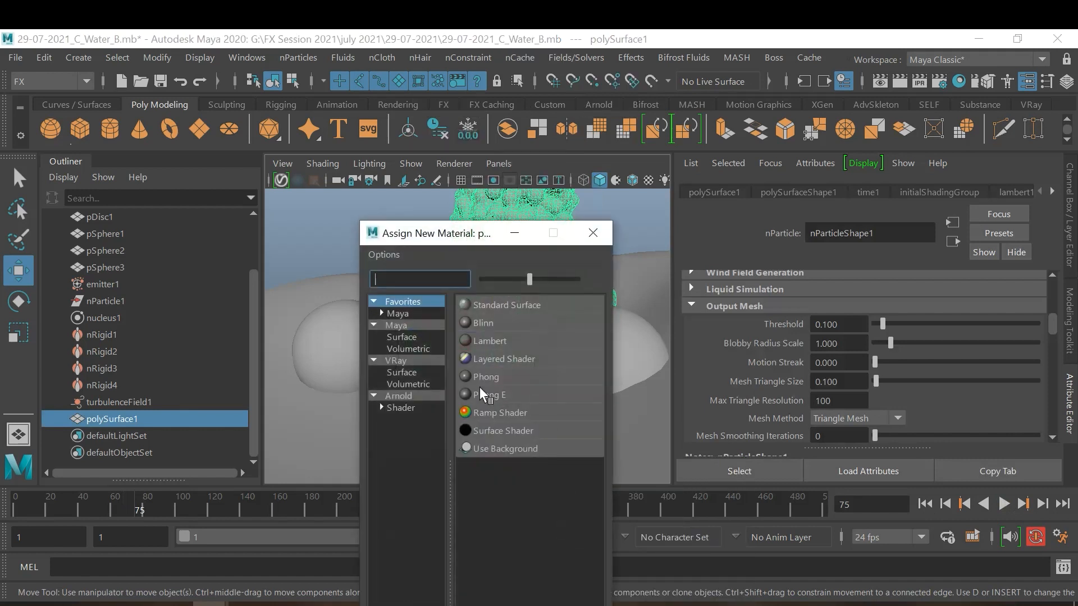
click(418, 395)
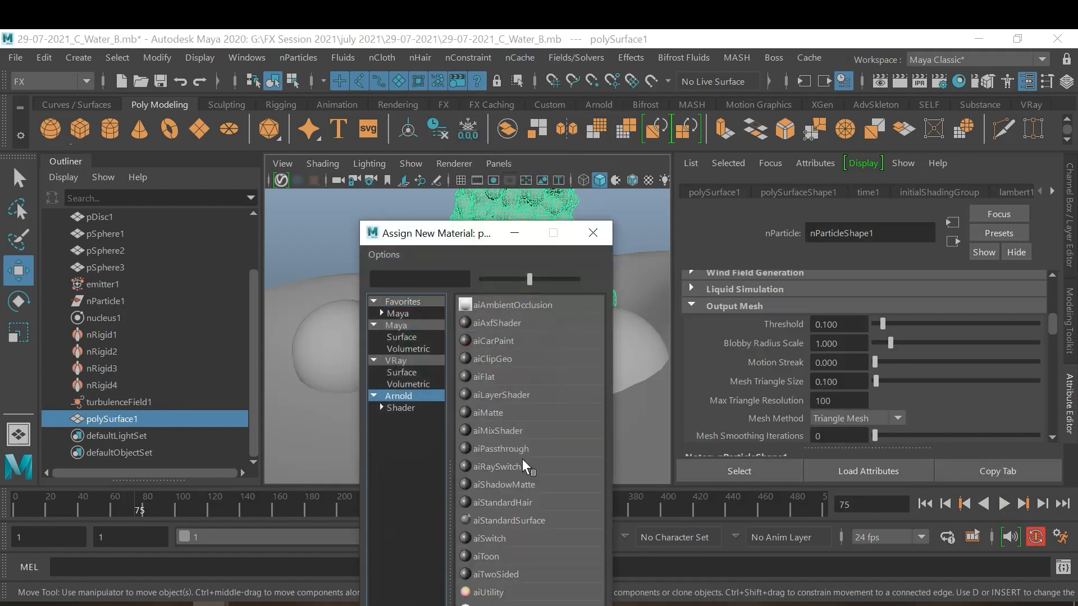
click(518, 521)
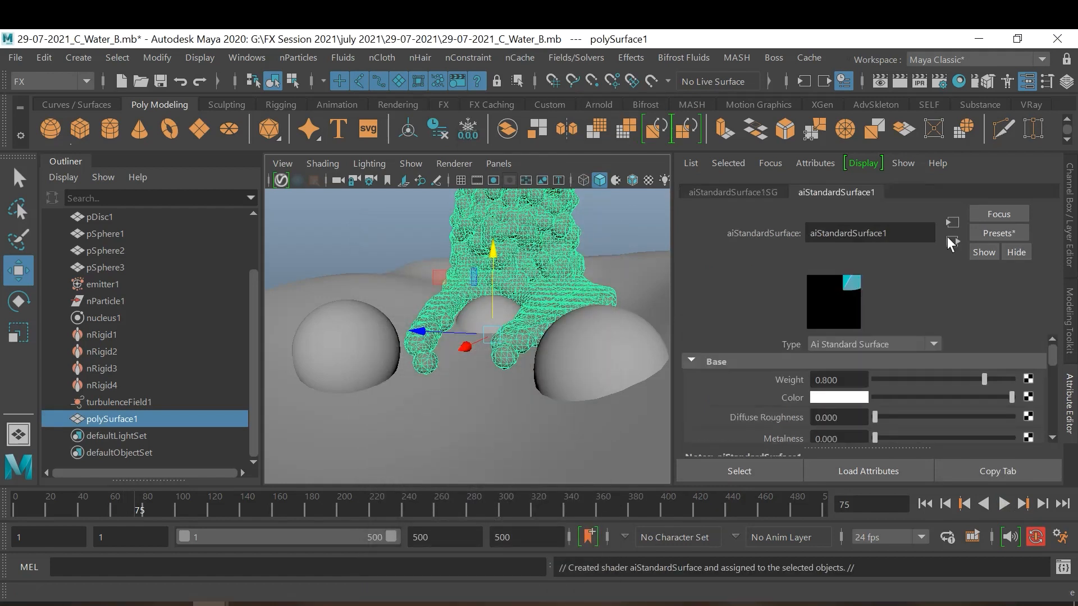
Step: Replace the settings of the water's aiStandardSurface material with the Glass preset
click(998, 234)
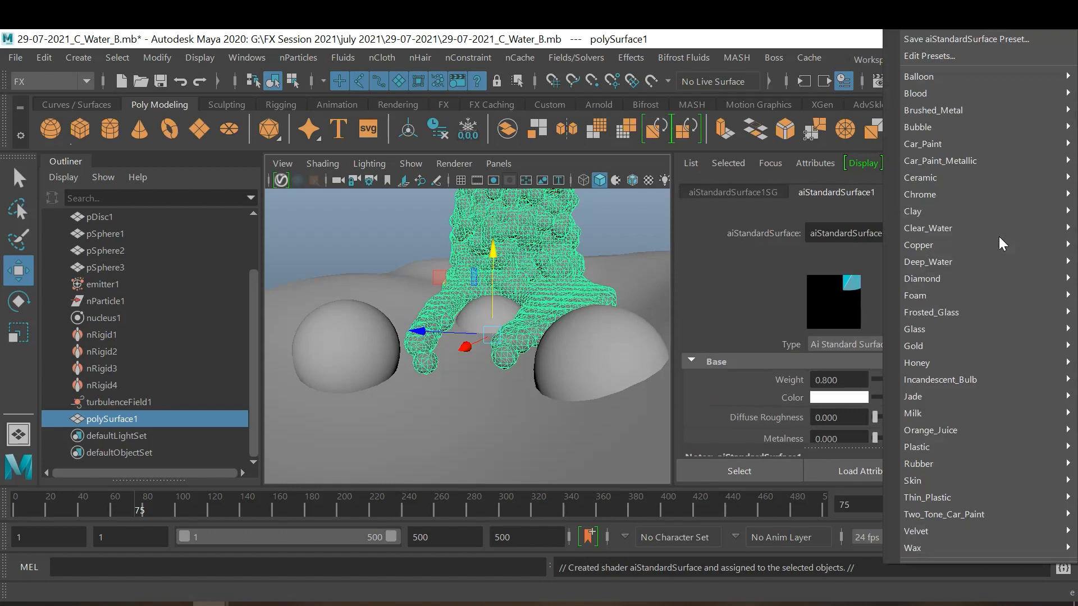
mouse_move(938, 337)
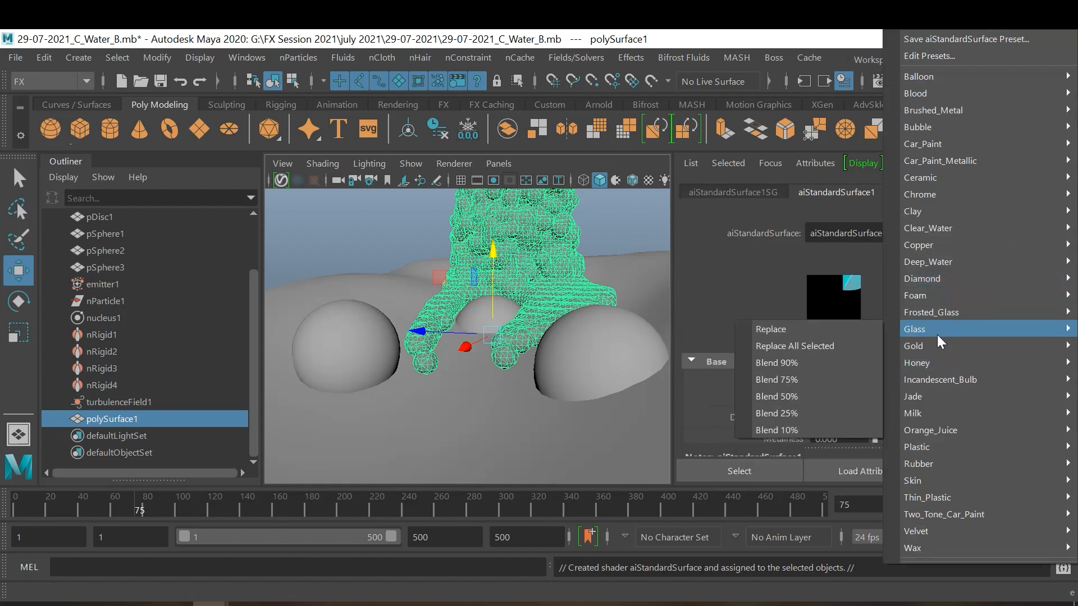
click(810, 339)
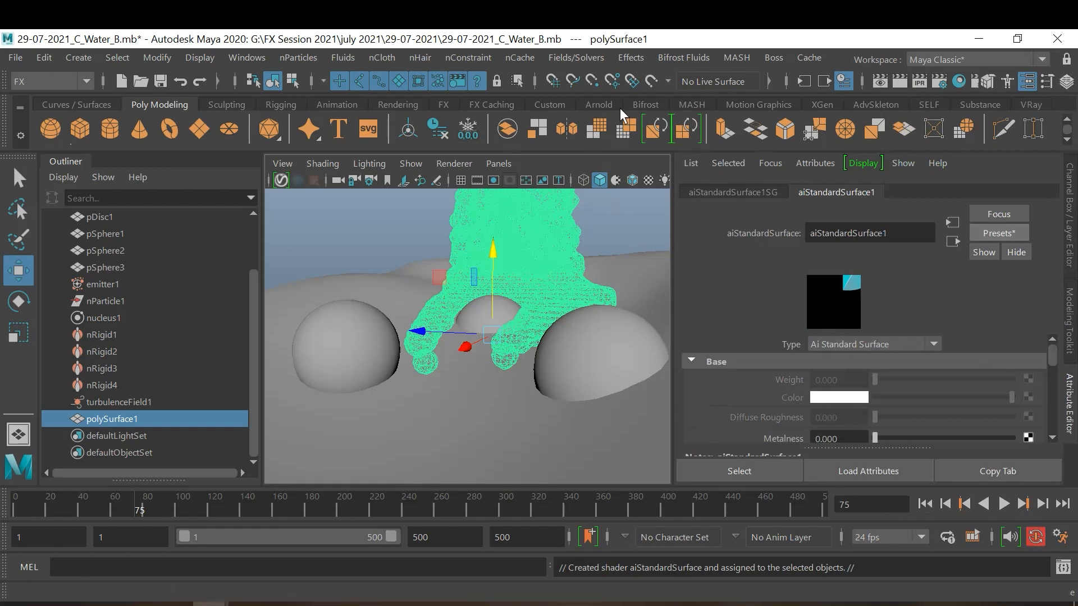
Step: Add an Arnold Physical Sky to light the scene
click(604, 102)
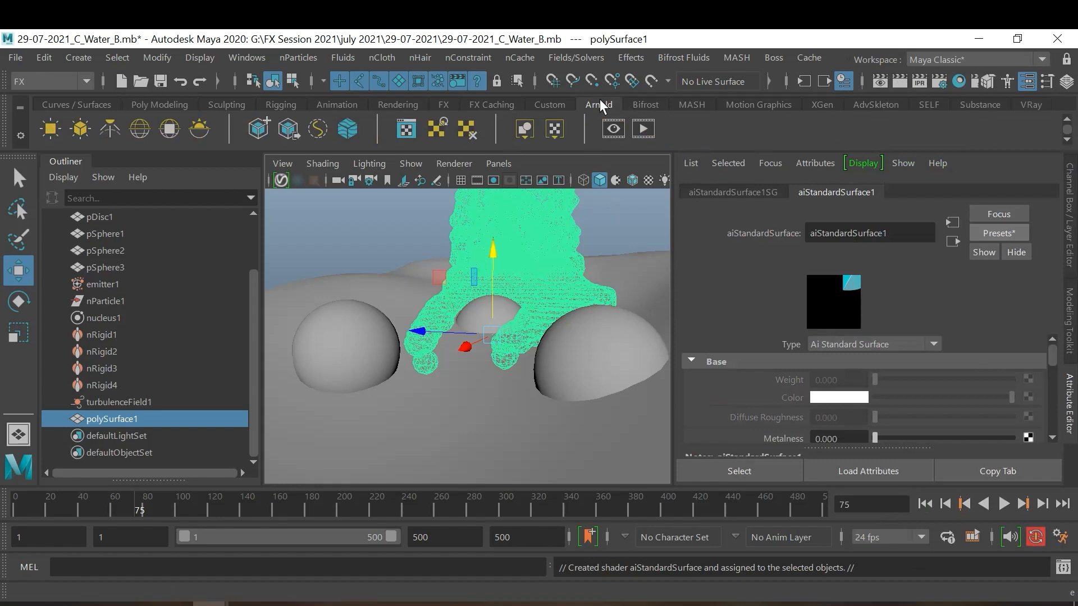
click(203, 134)
click(203, 134)
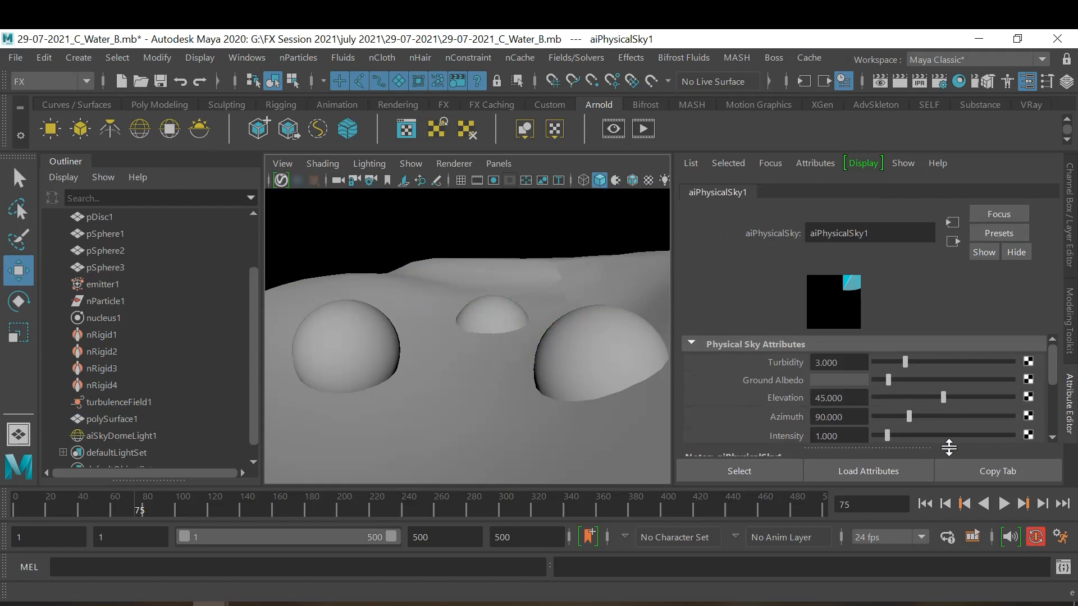
Step: Save the current scene and save a new version of it as 29-07-2021_C_Water_C
key(ctrl+s)
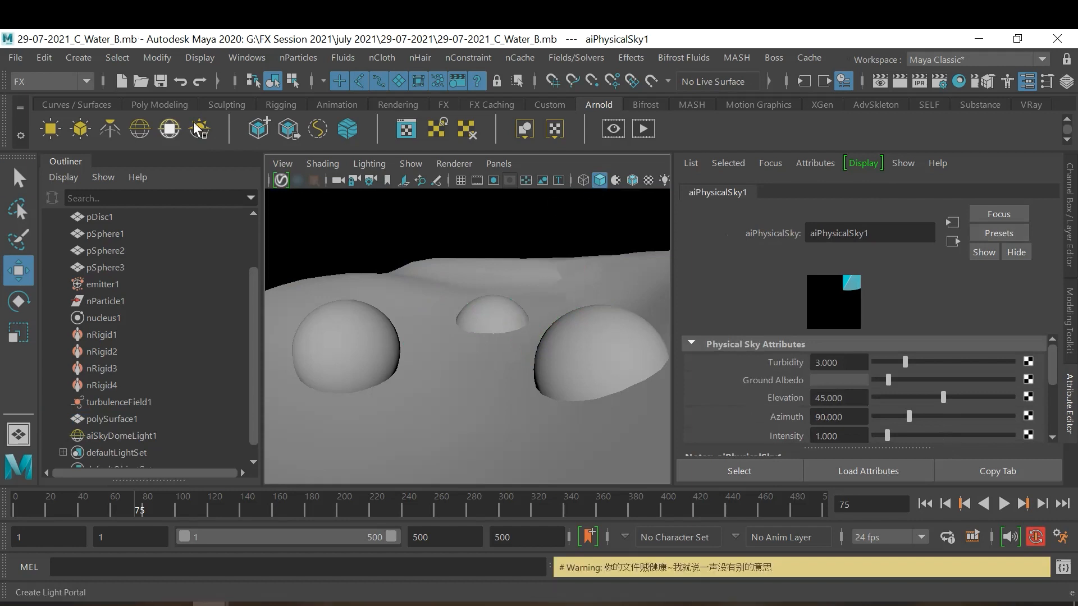
click(18, 58)
click(102, 132)
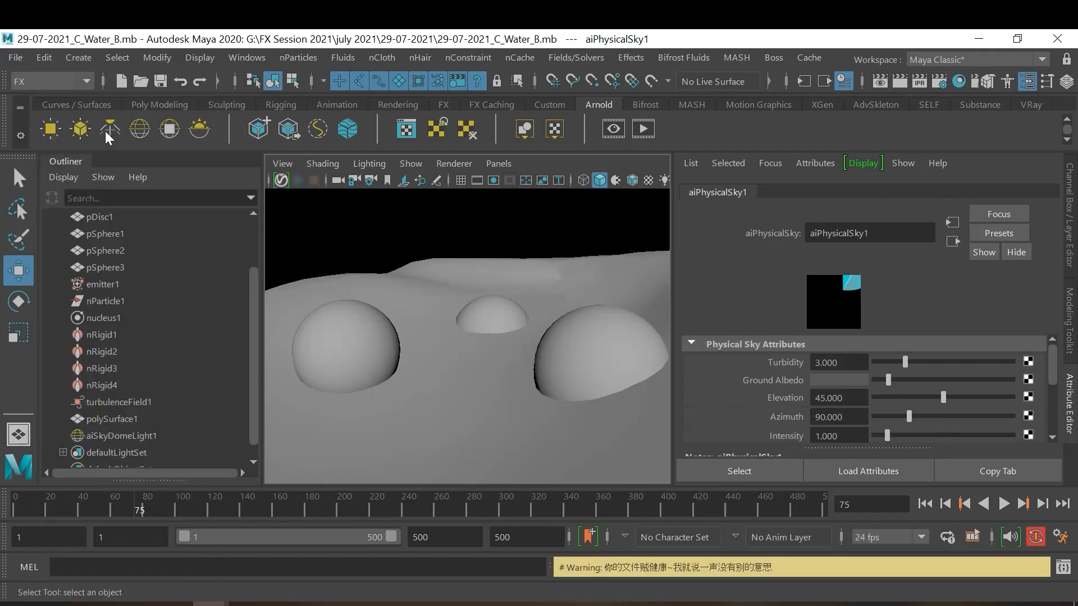
drag(222, 392, 271, 391)
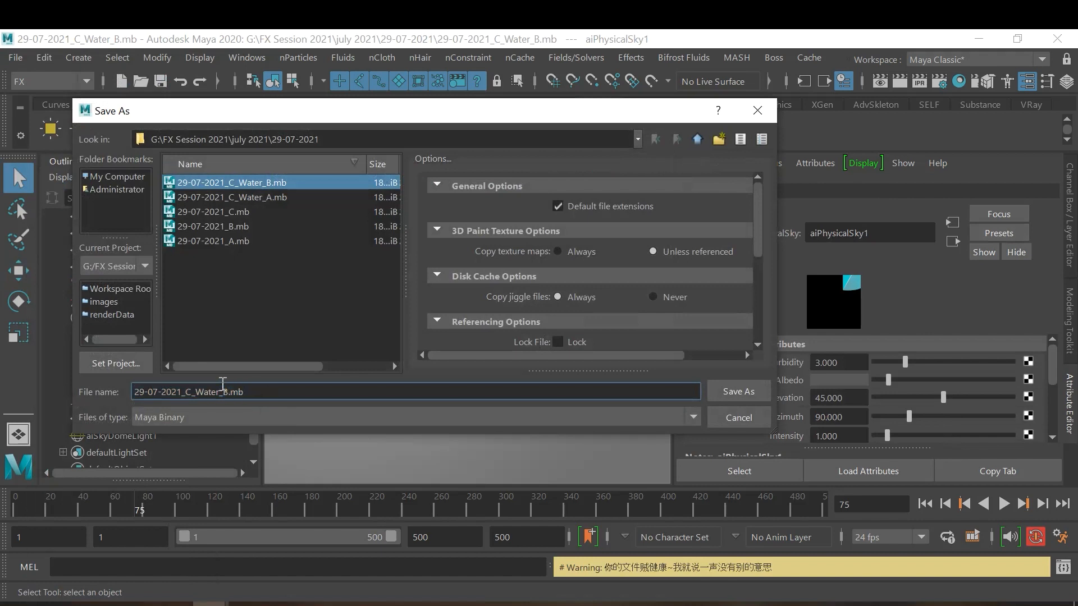
text(C.mb)
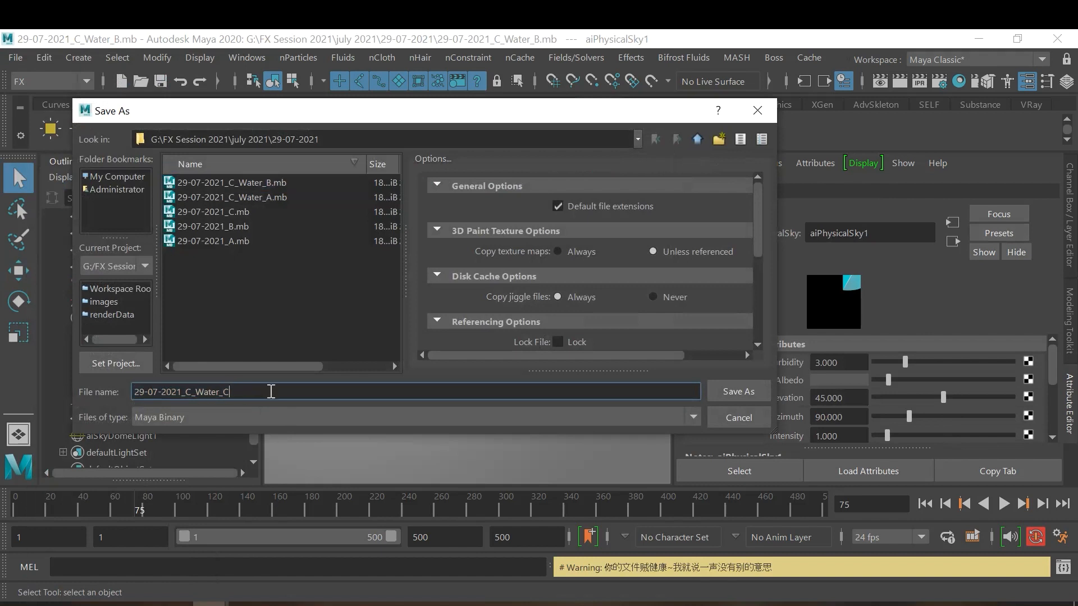
key(Return)
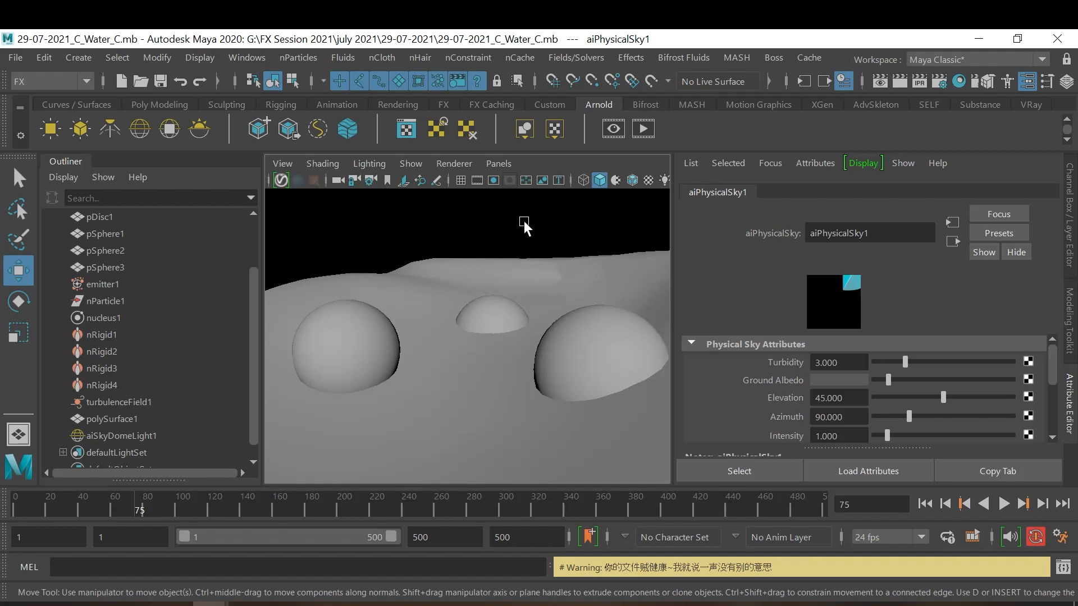
Step: Display the viewport in wireframe and start an Arnold render of the perspective view
key(4)
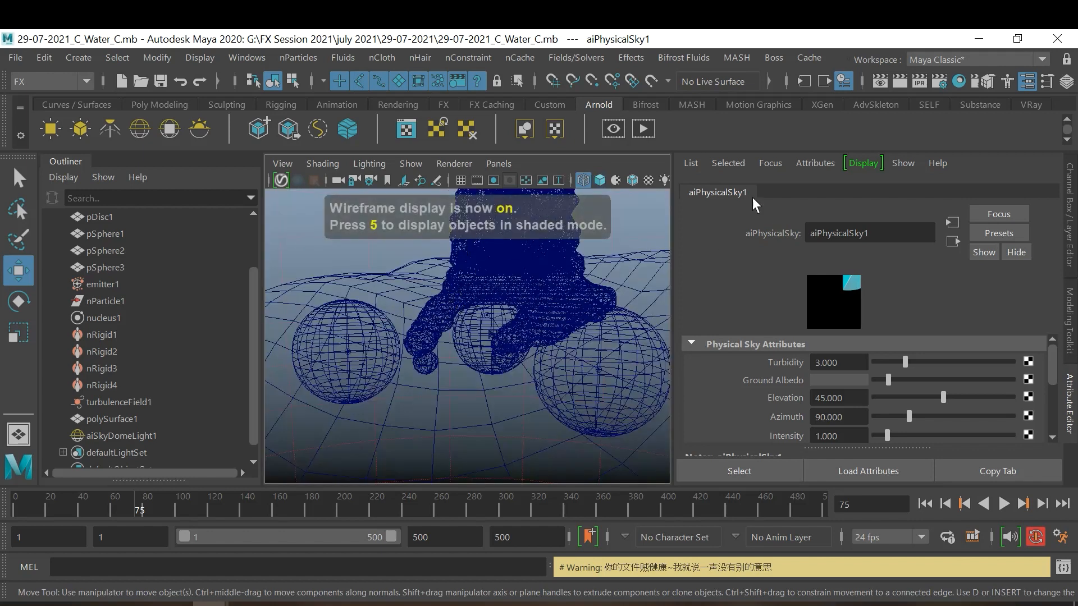
click(644, 129)
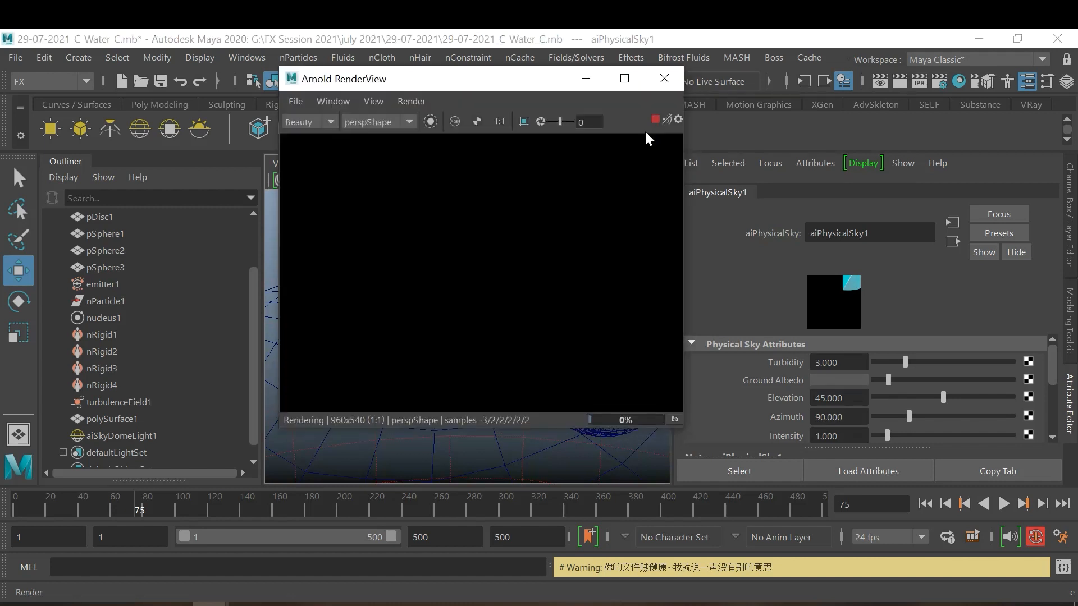
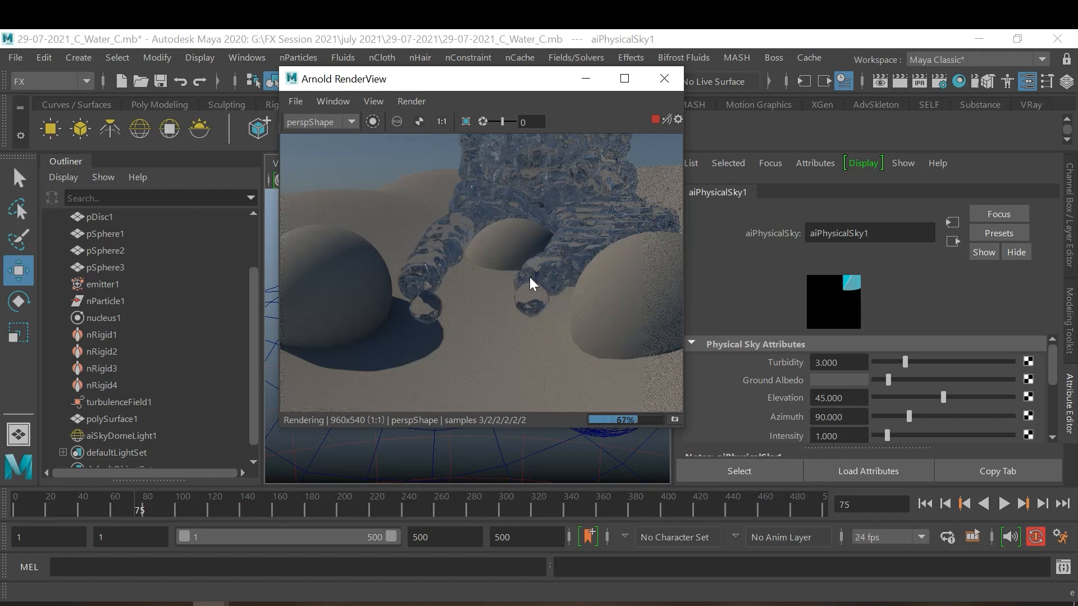
Step: Stop the Arnold render, close the render view and display the viewport in shaded mode
click(655, 119)
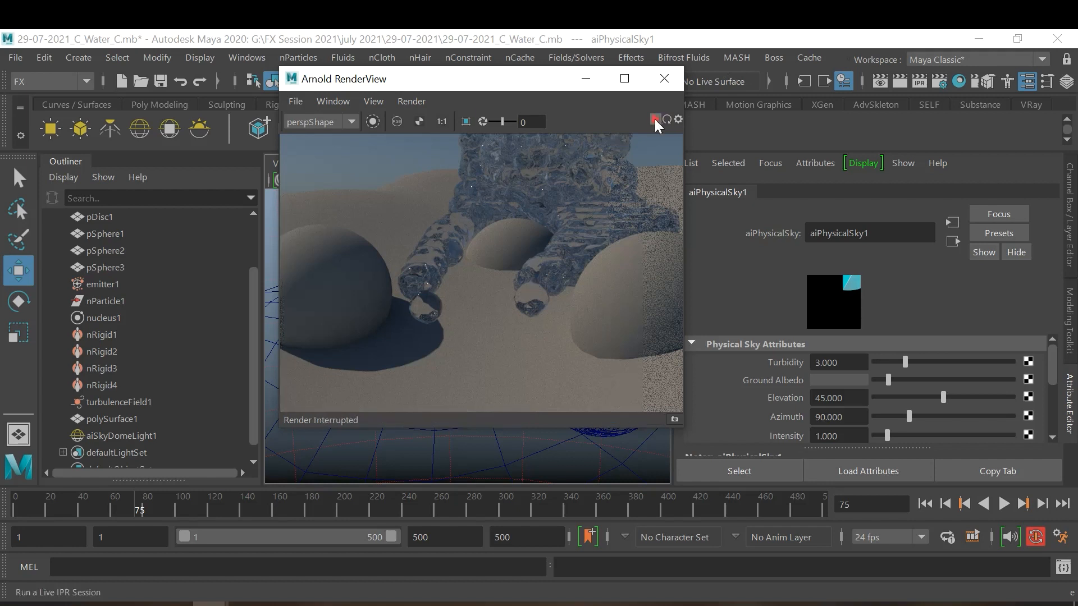
click(665, 79)
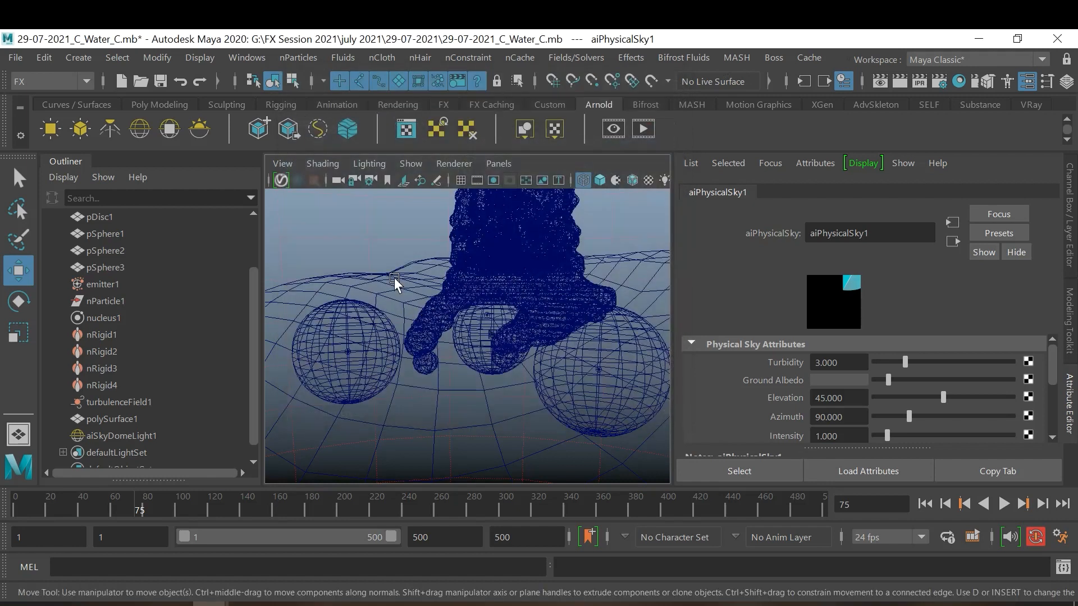
key(5)
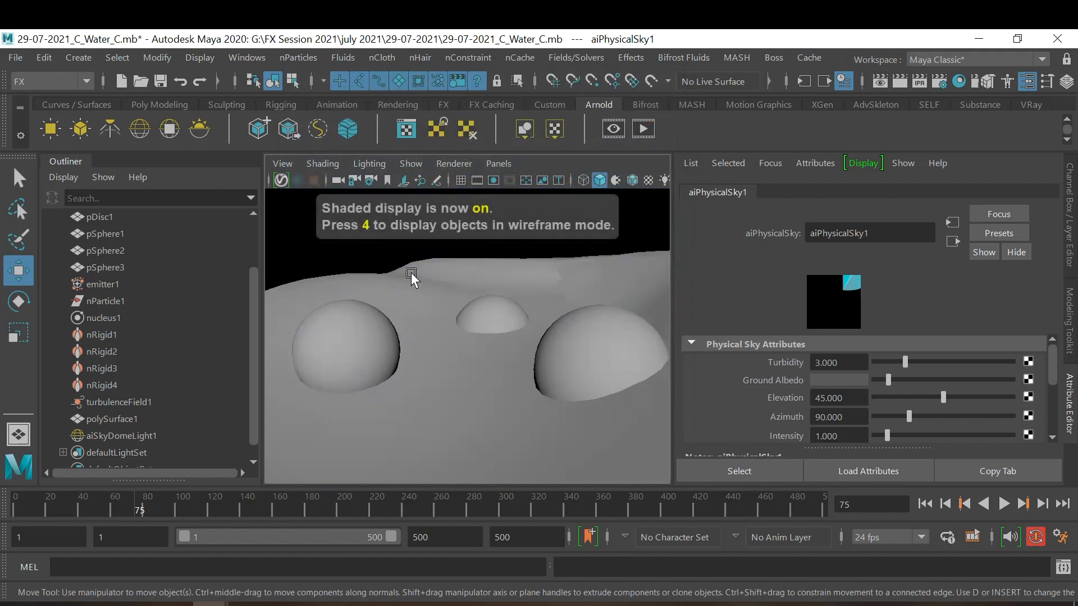
Step: Assign a new Arnold aiStandardSurface material to the ground disc pDisc1
click(412, 273)
right_click(412, 274)
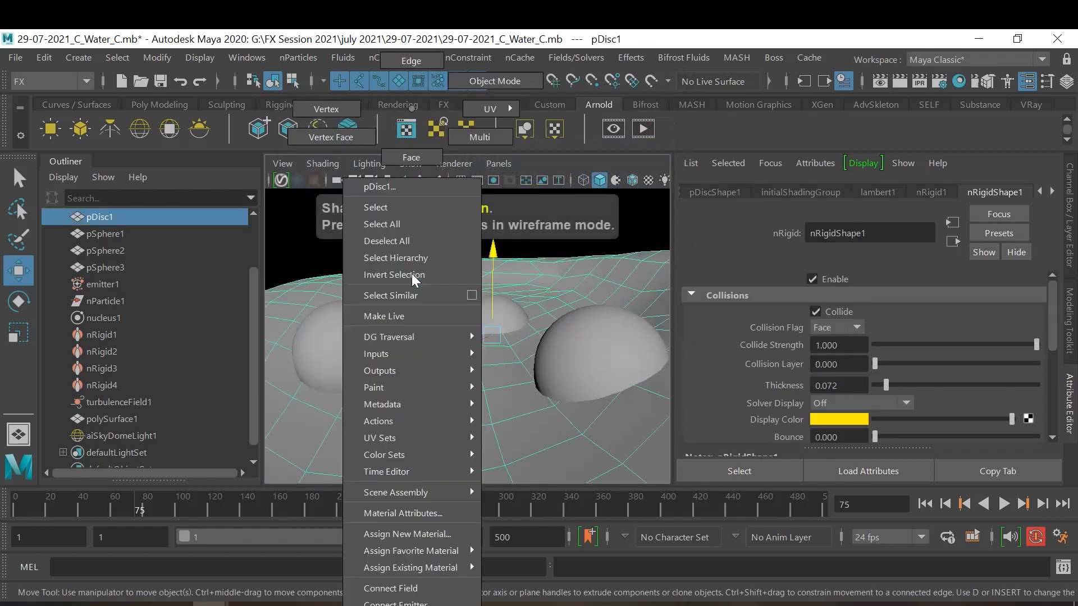
click(426, 535)
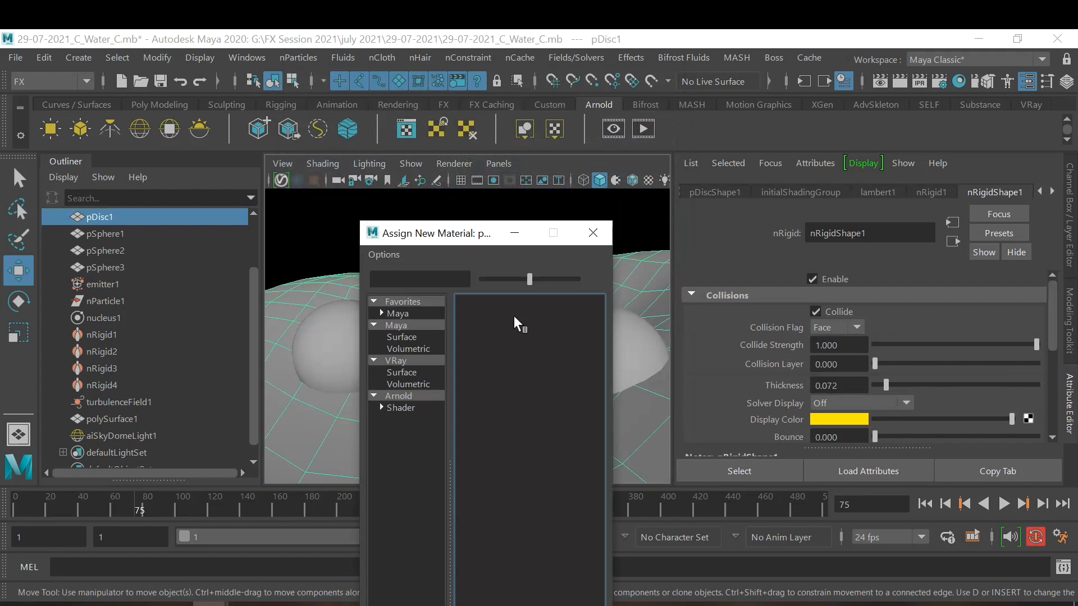
click(420, 394)
click(513, 521)
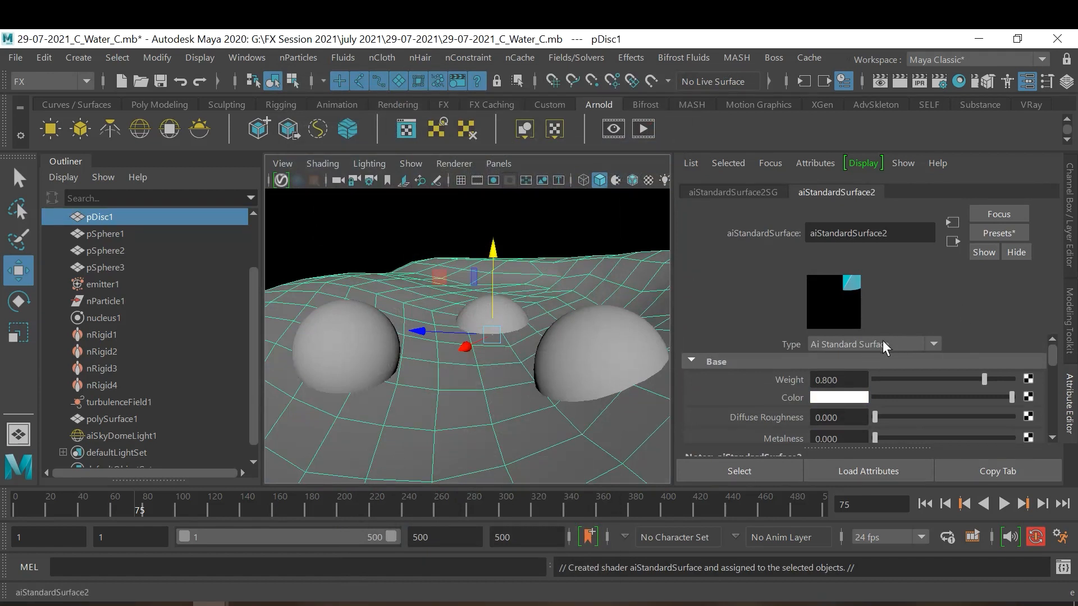
Step: Raise the base weight of the ground disc's material to about 0.984 and expand its Subsurface settings
scroll(948, 376, down, 4)
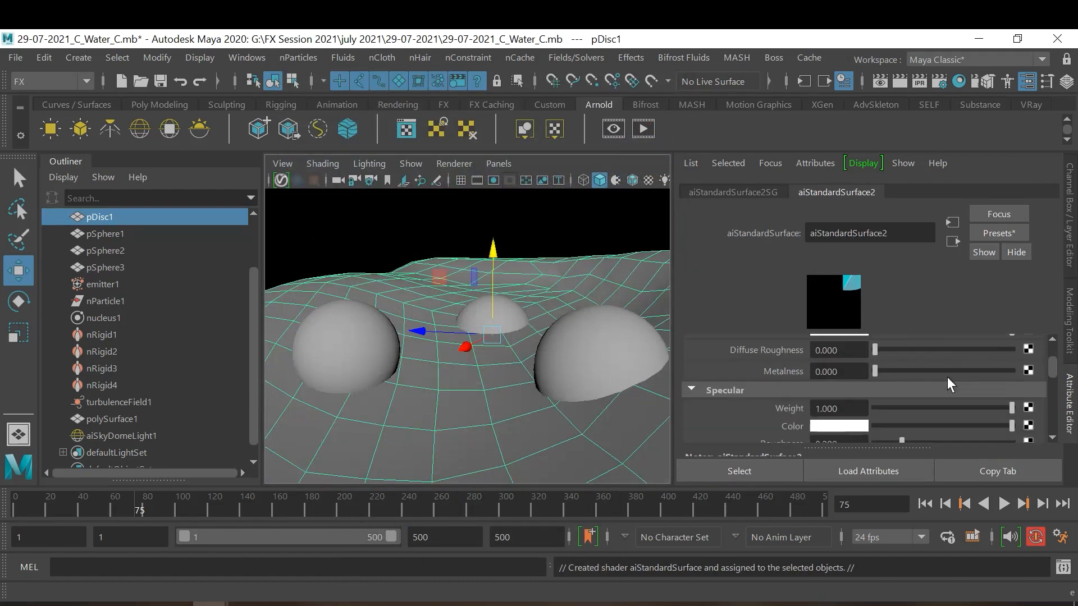
scroll(938, 395, down, 3)
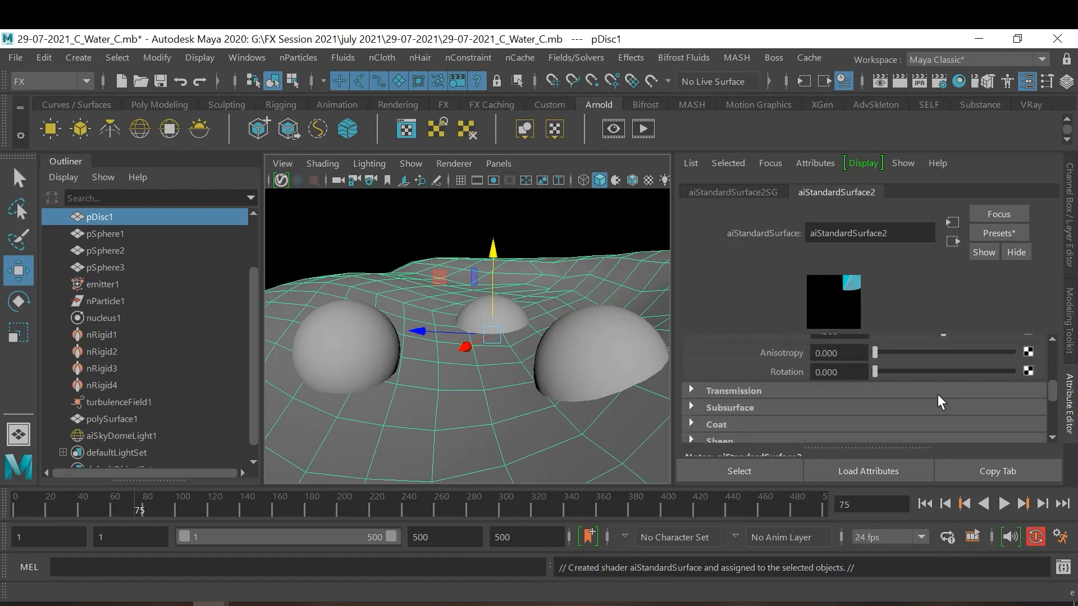
scroll(937, 394, down, 2)
scroll(939, 402, up, 8)
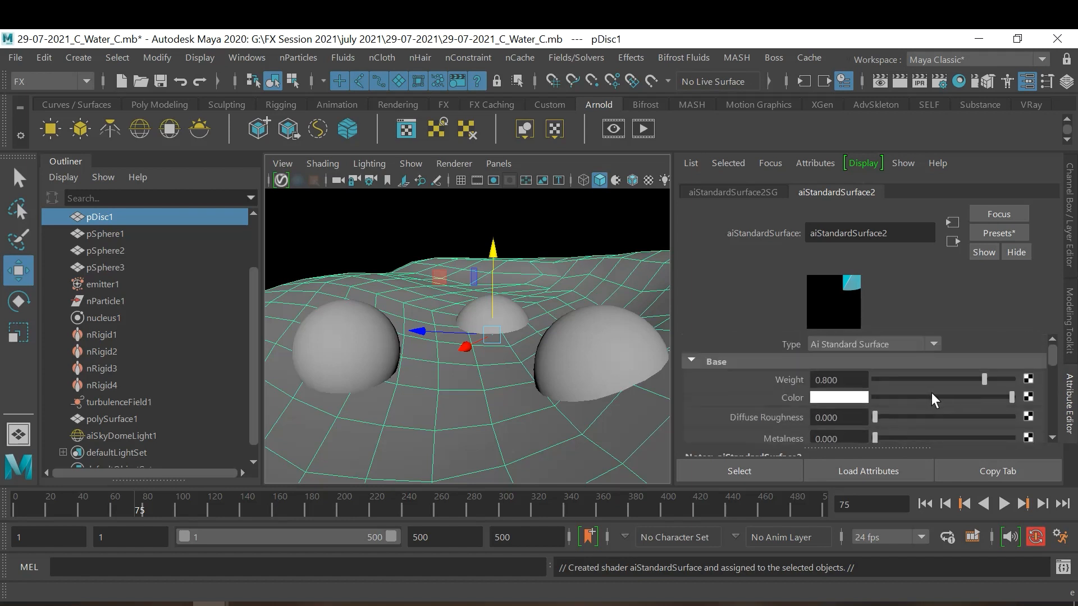
drag(983, 379, 1008, 379)
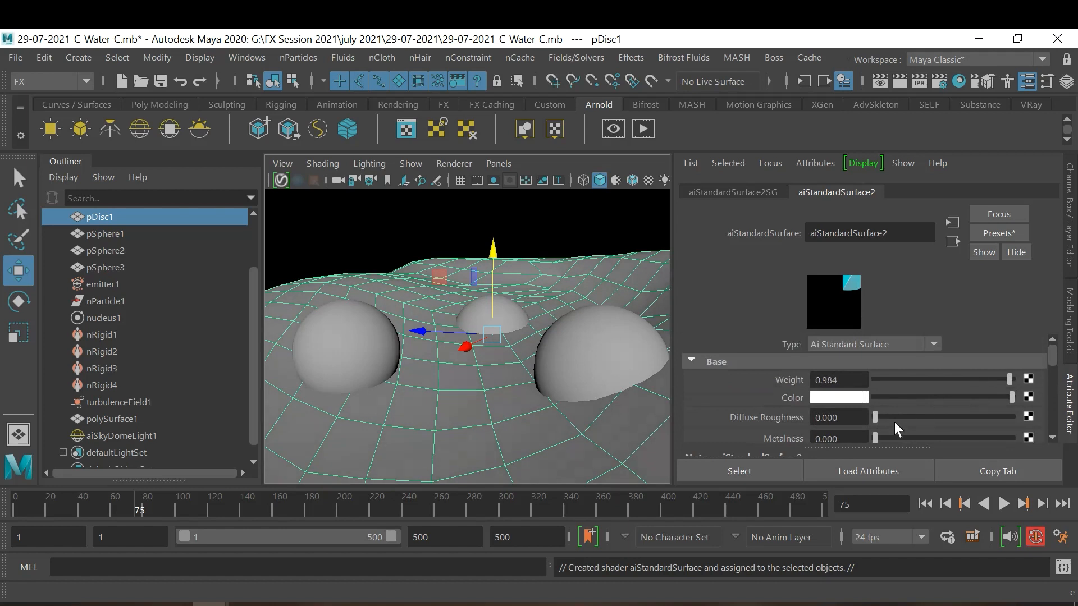
scroll(941, 403, down, 1)
scroll(942, 403, down, 1)
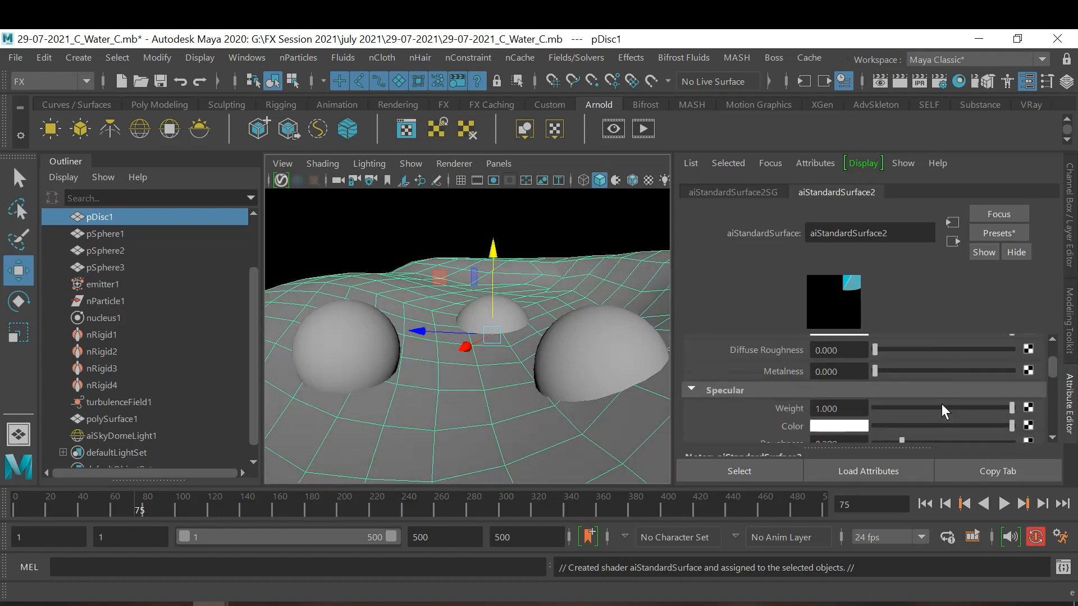
scroll(941, 403, down, 3)
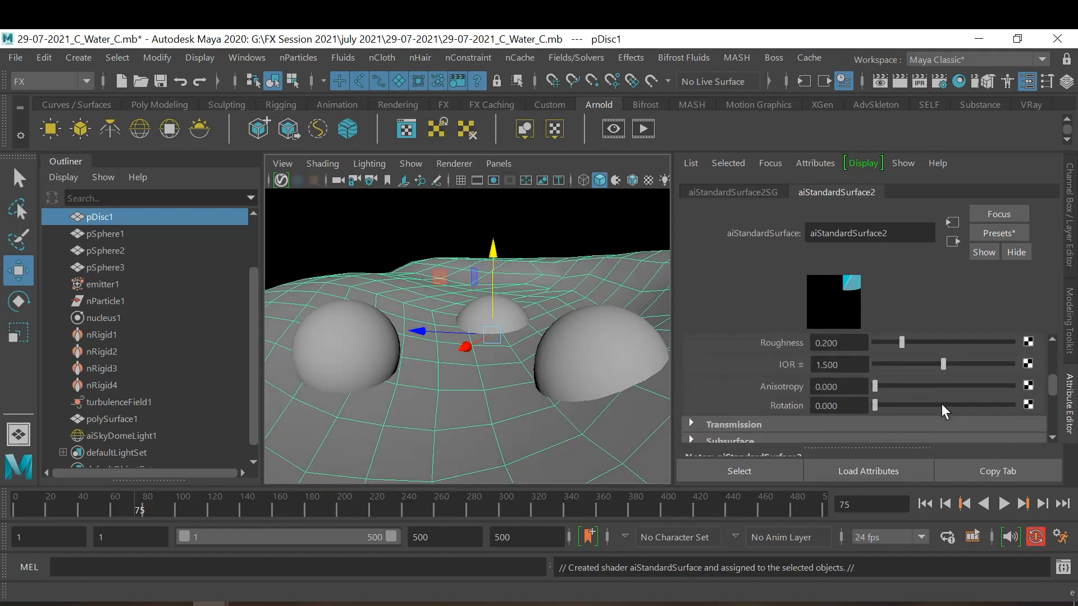
scroll(942, 403, down, 2)
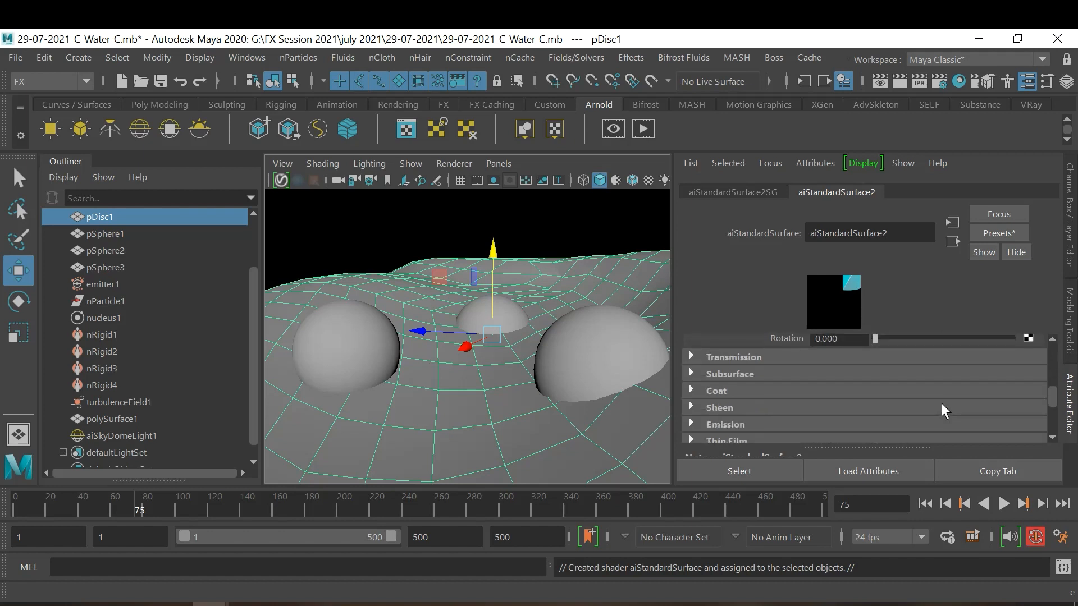
click(763, 375)
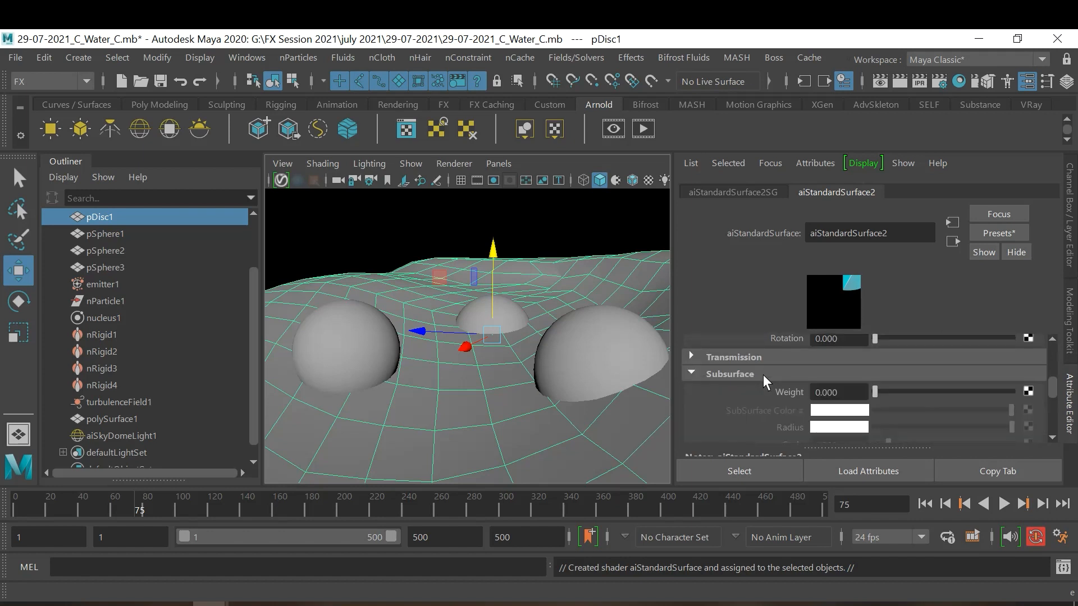
Step: Assign a new Arnold aiStandardSurface material to the sphere pSphere3
click(584, 362)
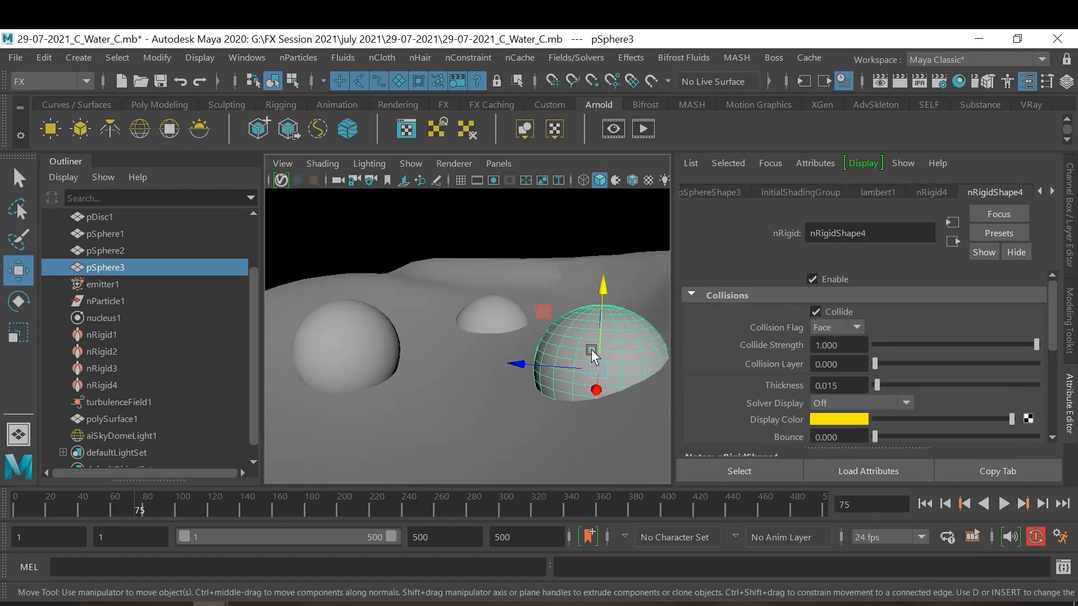
right_click(593, 350)
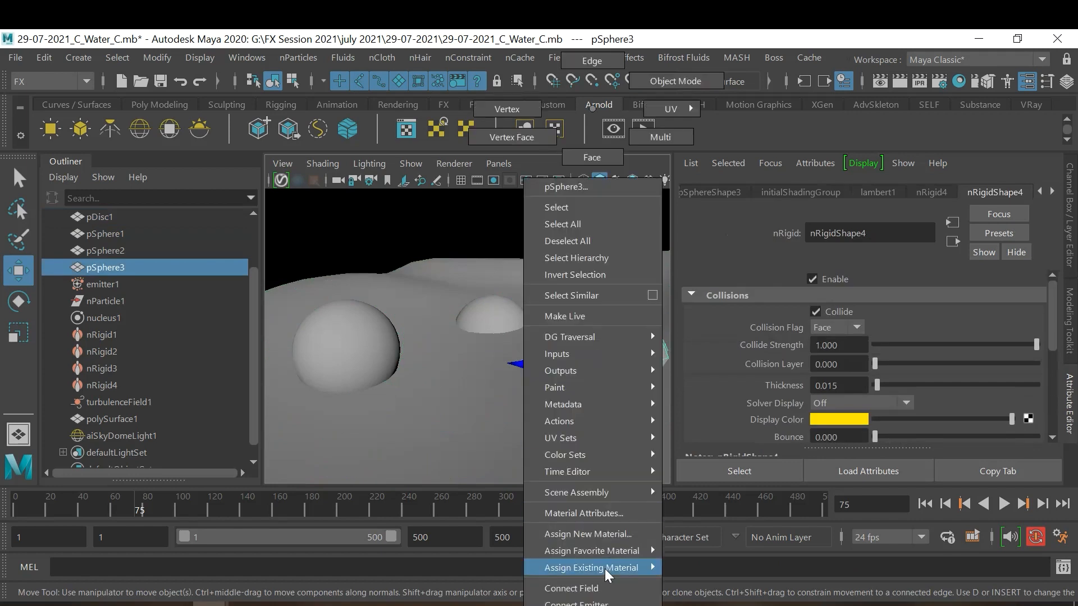
click(614, 532)
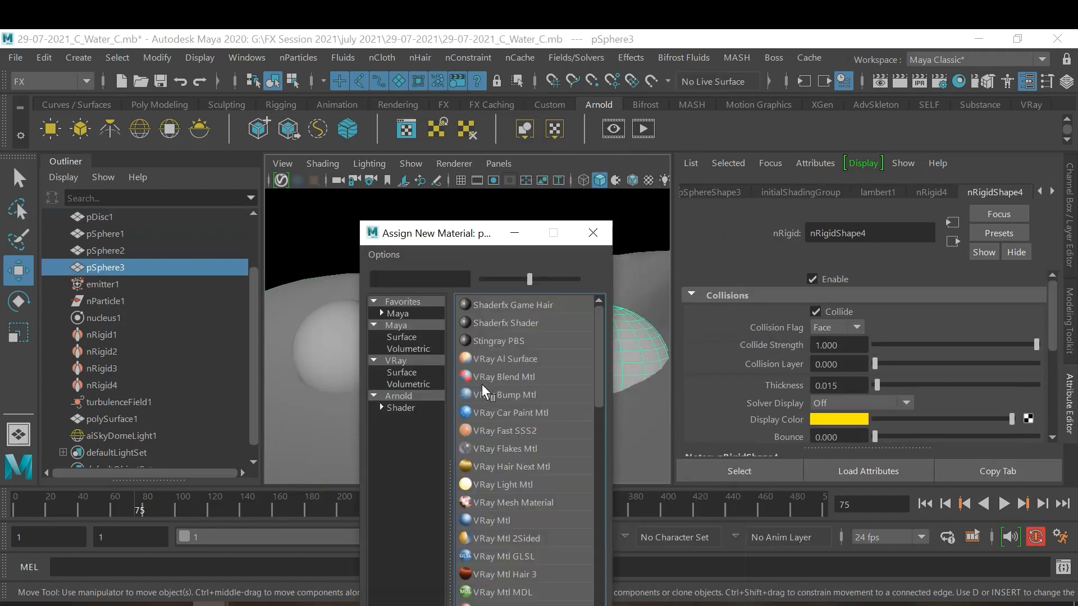
click(402, 396)
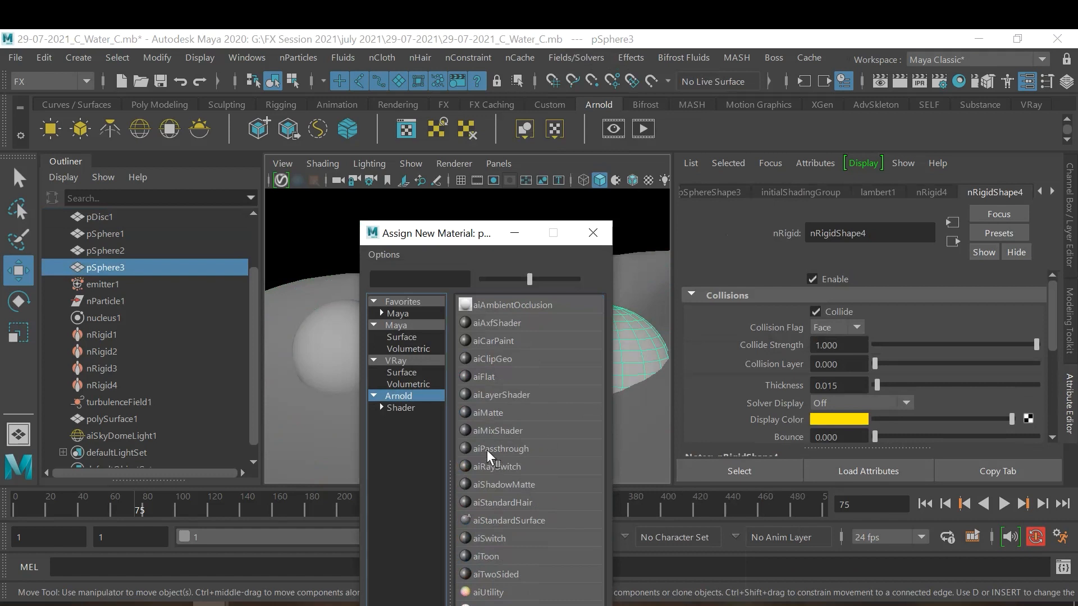
click(526, 519)
Step: Replace the settings of pSphere3's aiStandardSurface3 material with the Chrome preset
scroll(947, 393, up, 2)
scroll(948, 393, up, 4)
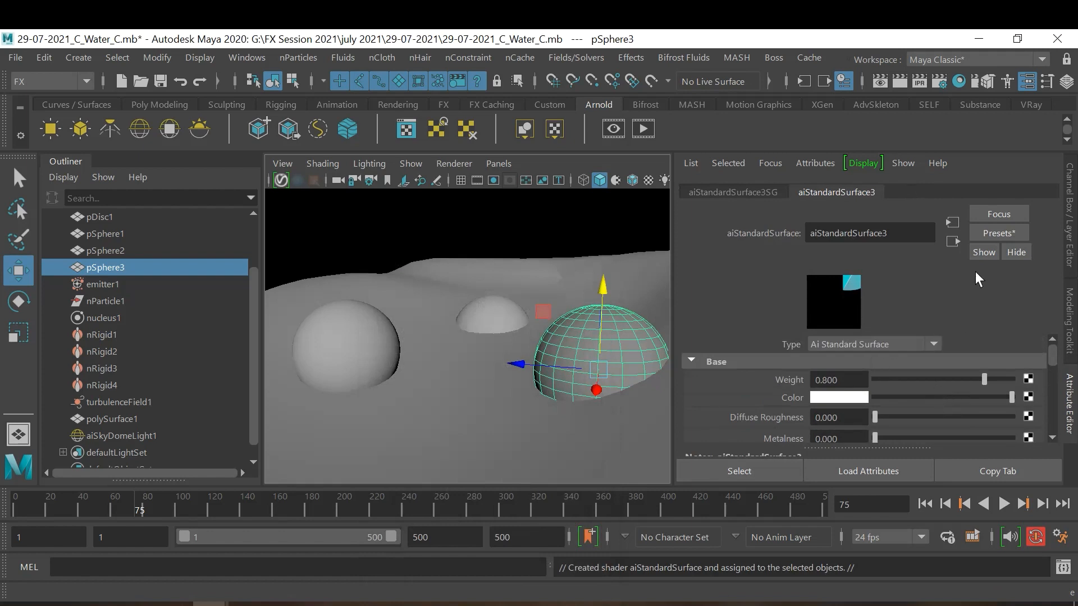
click(991, 235)
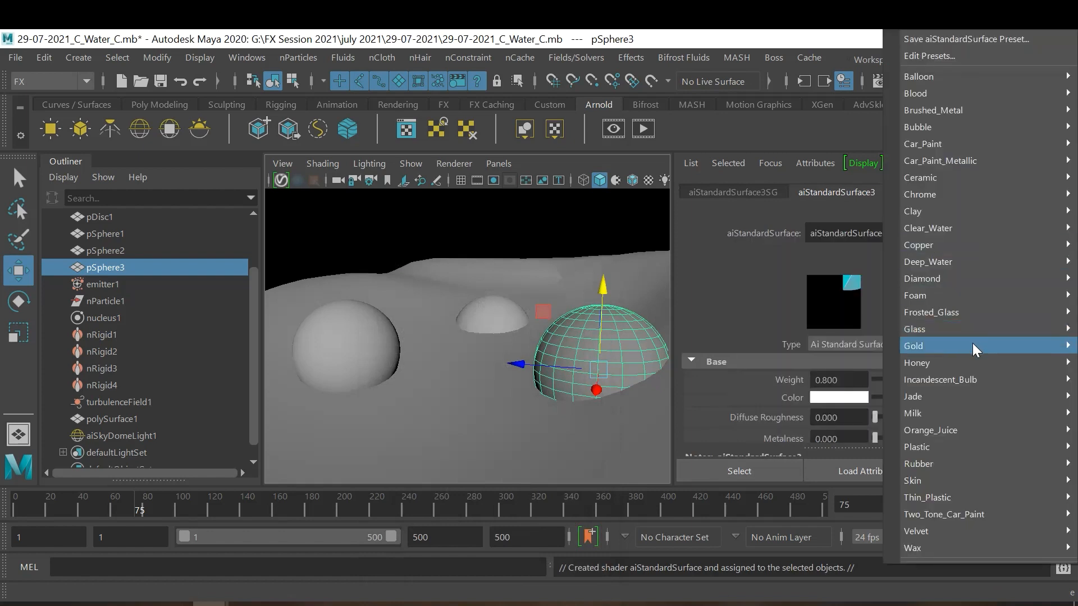
mouse_move(969, 344)
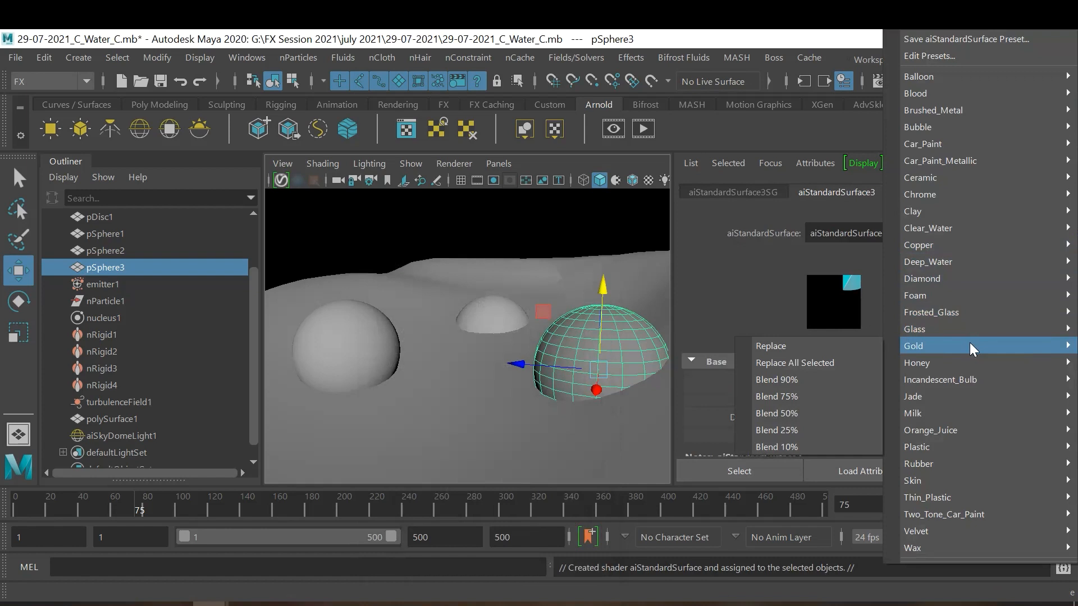
mouse_move(971, 199)
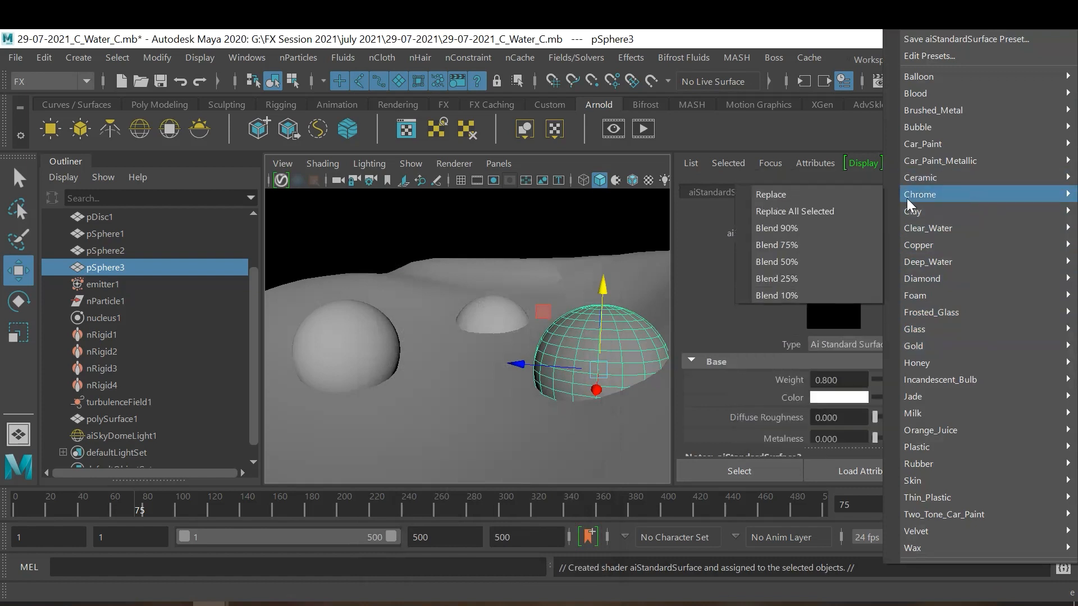
click(847, 199)
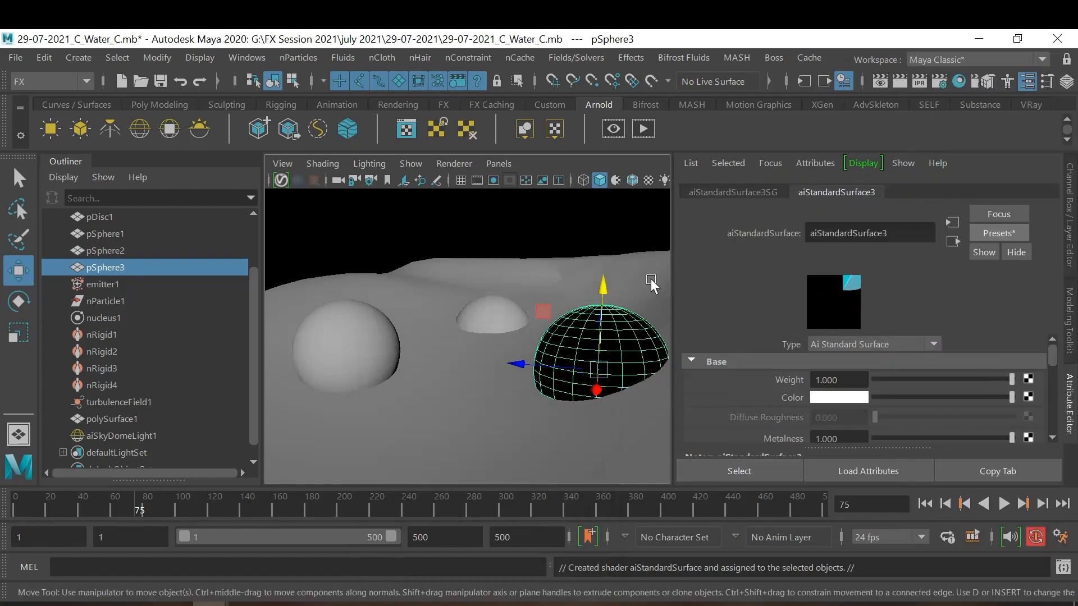
Step: Assign the existing chrome material aiStandardSurface3 to the spheres pSphere1 and pSphere2
click(489, 308)
right_click(488, 308)
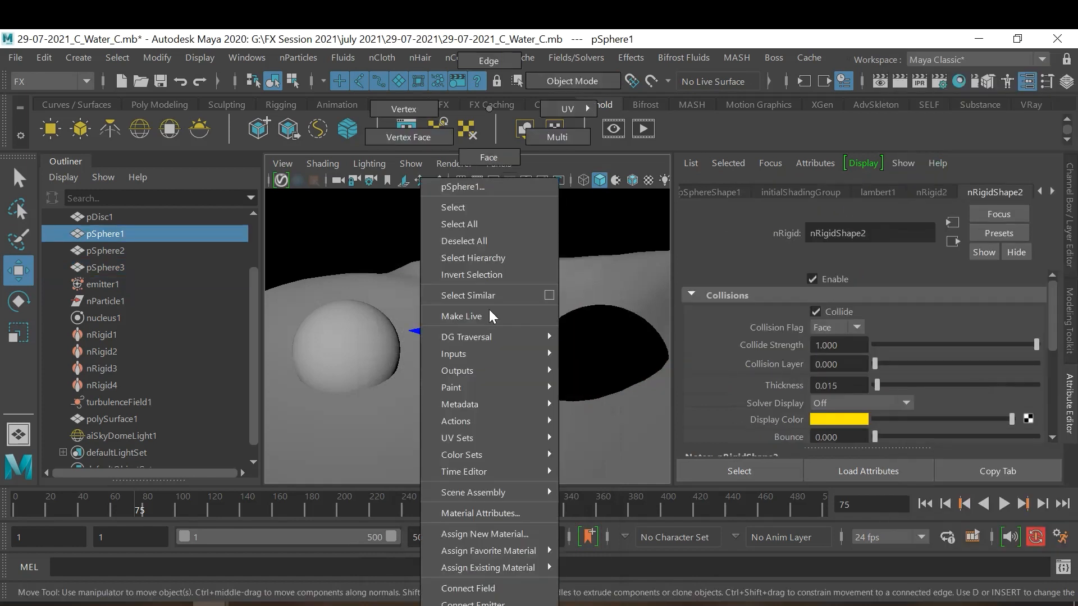
mouse_move(498, 570)
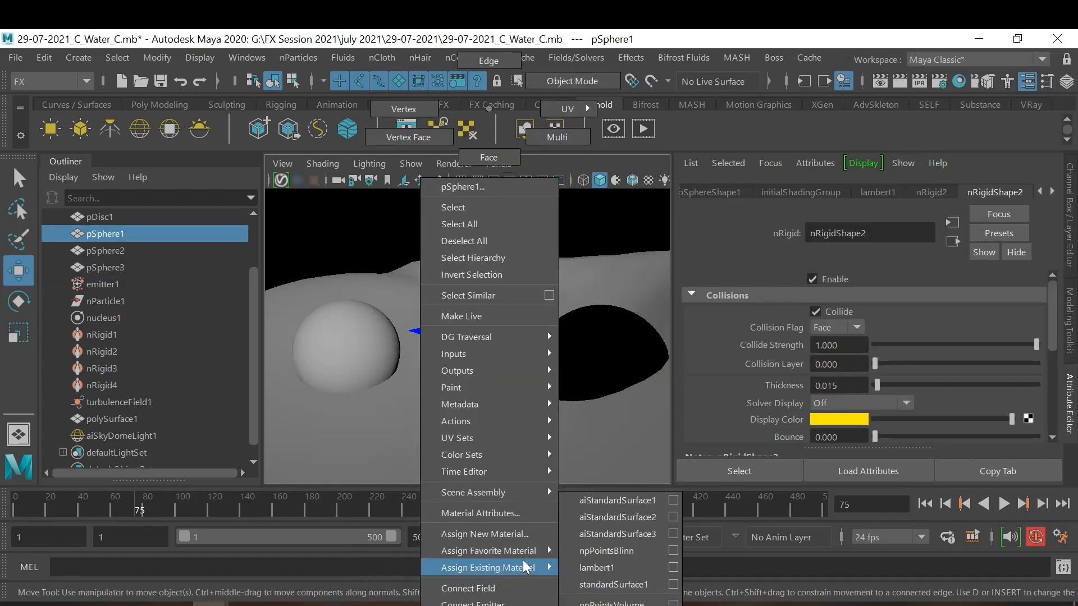
click(604, 536)
click(382, 365)
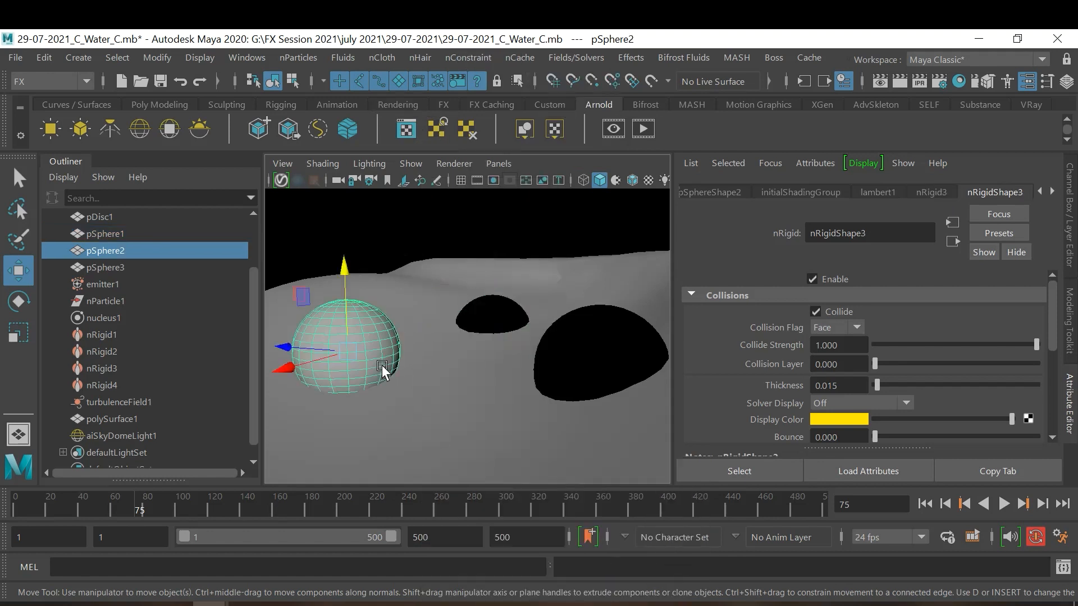
Step: Assign aiStandardSurface3 to the water mesh polySurface1 and check it in an Arnold render of the perspective view
click(477, 242)
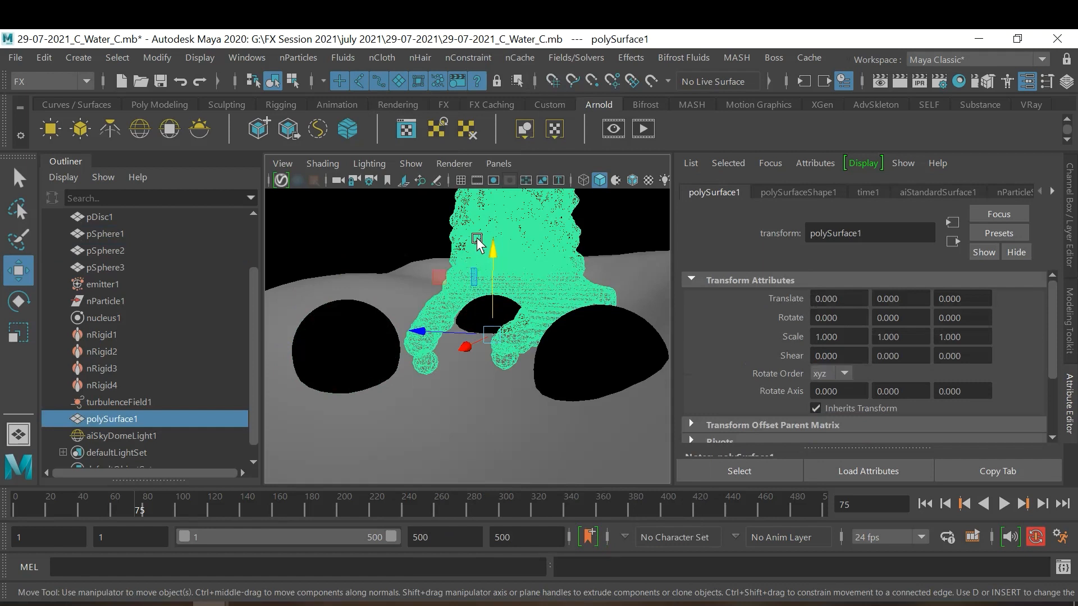
key(1)
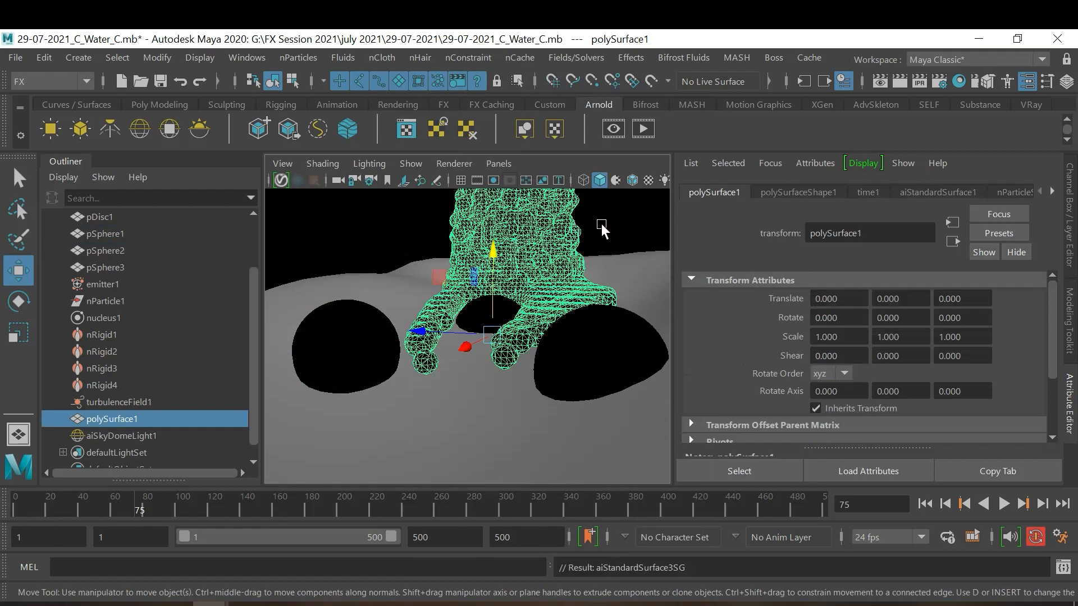
click(601, 226)
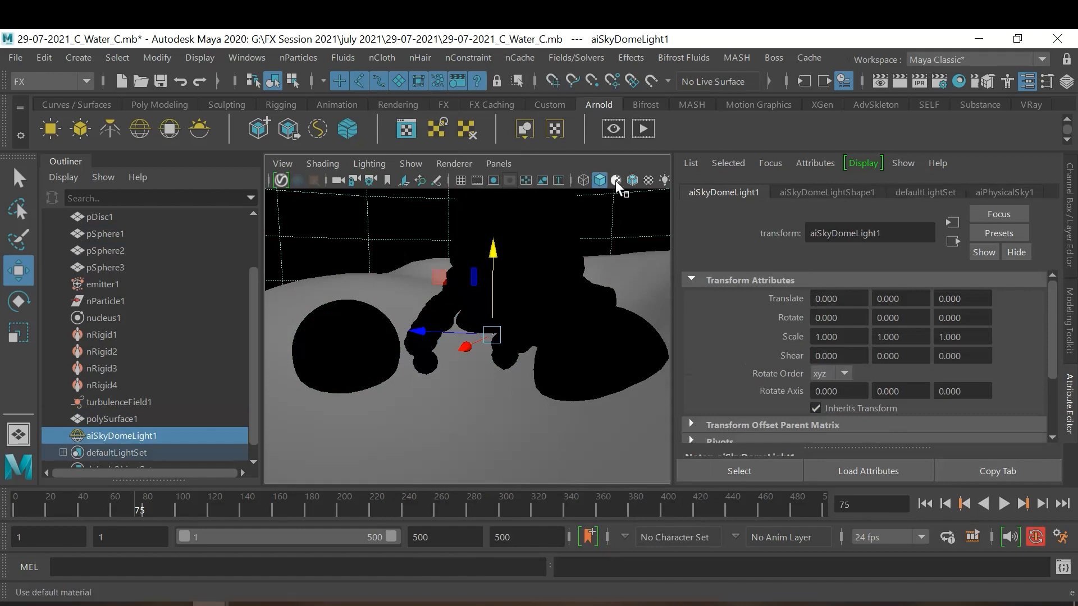
click(640, 129)
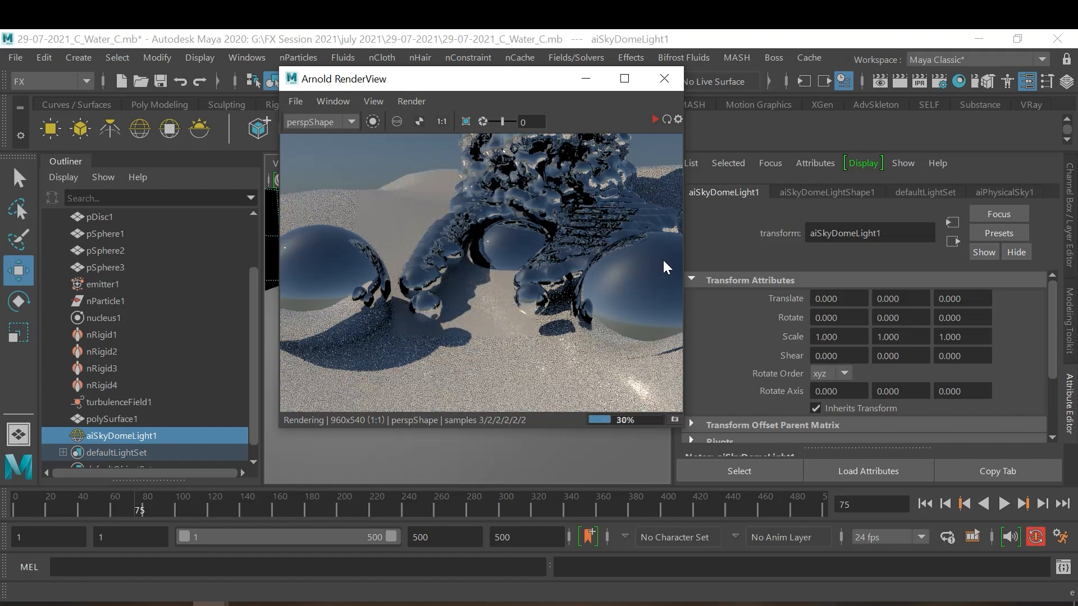
click(662, 79)
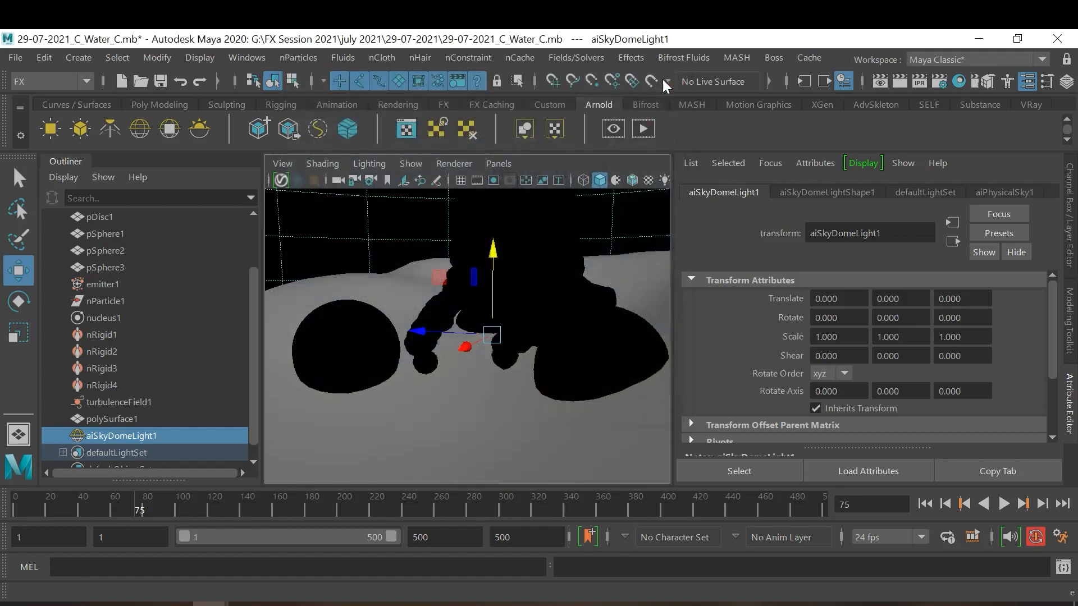
Step: Assign the existing lambert1 material to the water mesh polySurface1
click(541, 227)
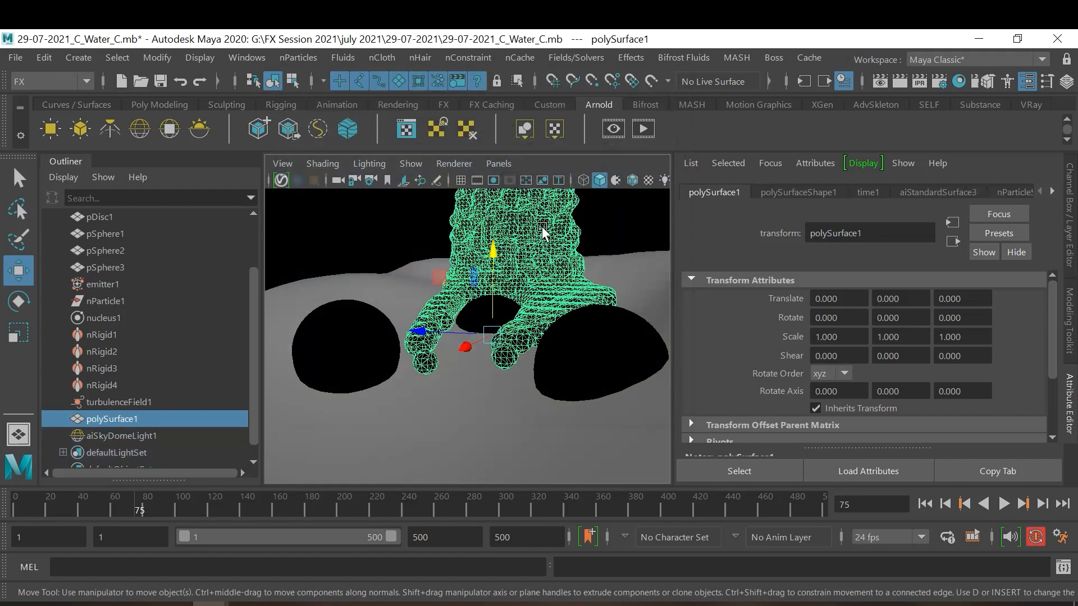
right_click(541, 226)
mouse_move(558, 567)
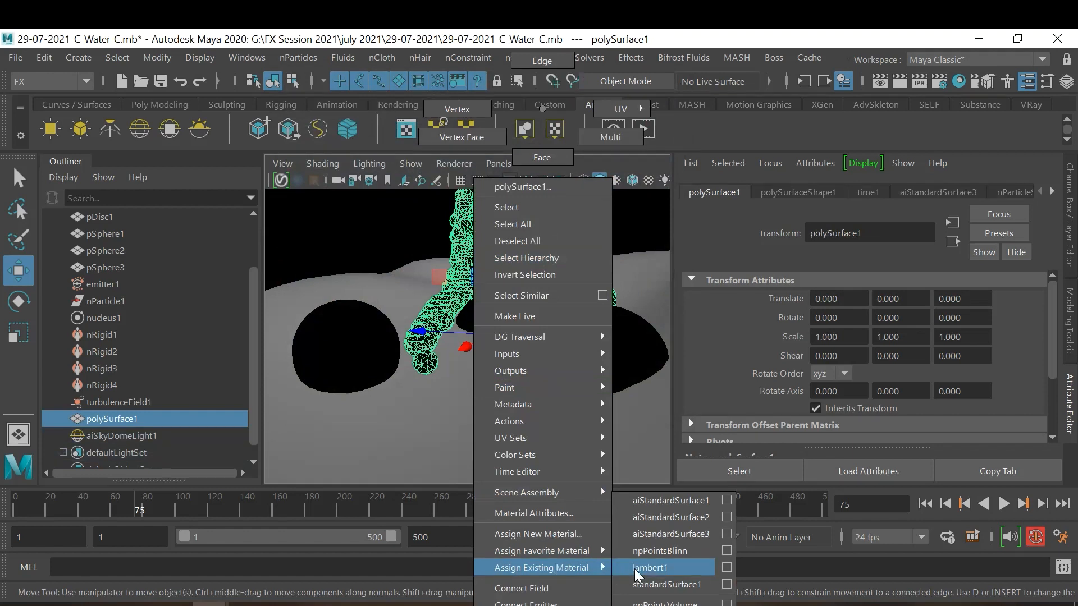
click(649, 567)
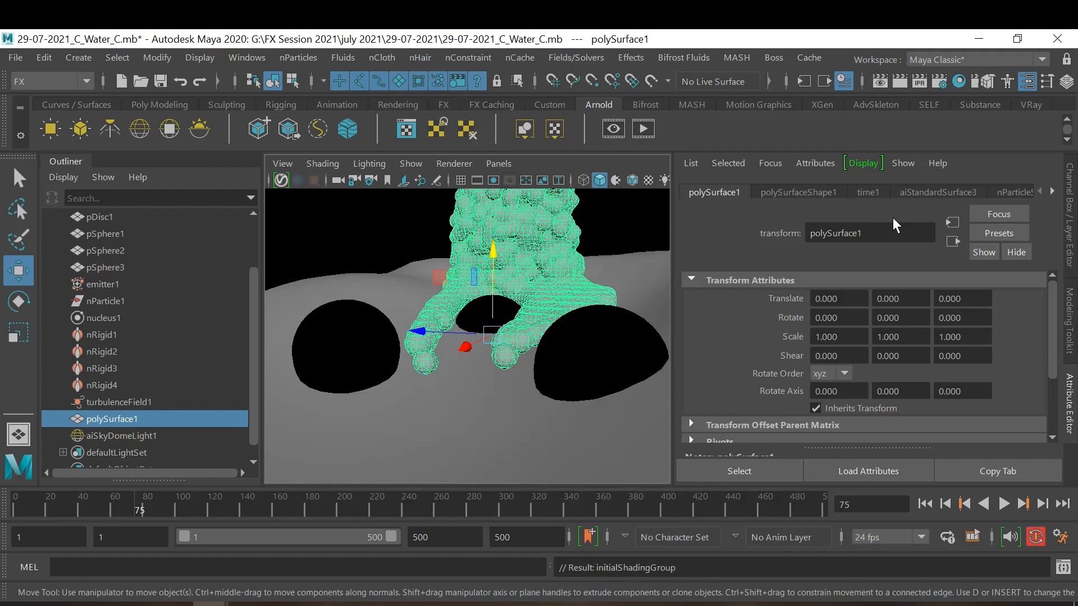
Step: Try a Blobby Radius Scale of 0.5 in the Output Mesh settings of nParticleShape1 and inspect the water mesh
click(1051, 192)
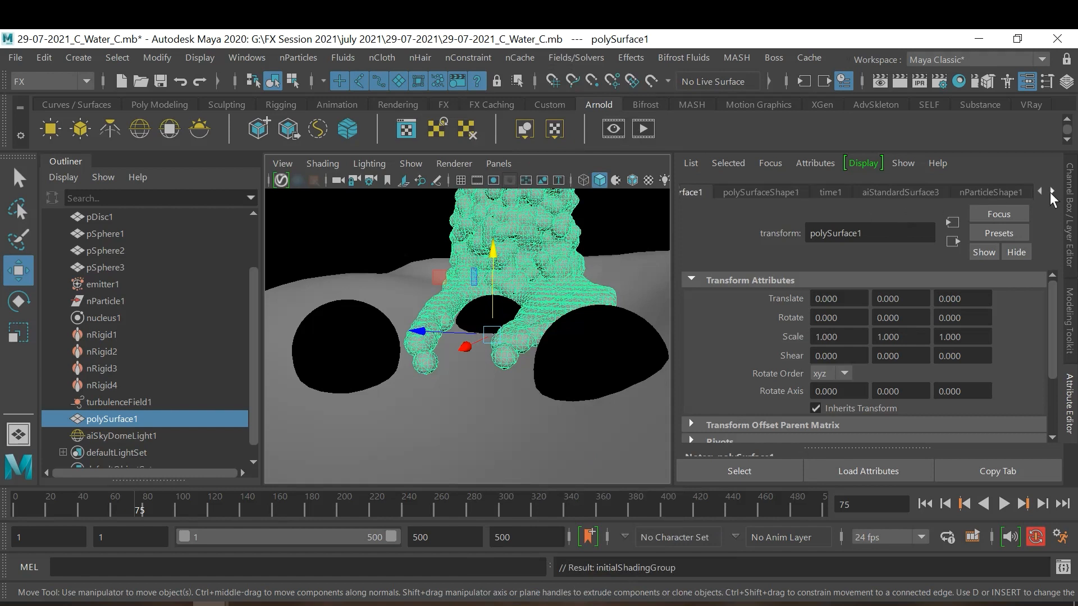
click(895, 194)
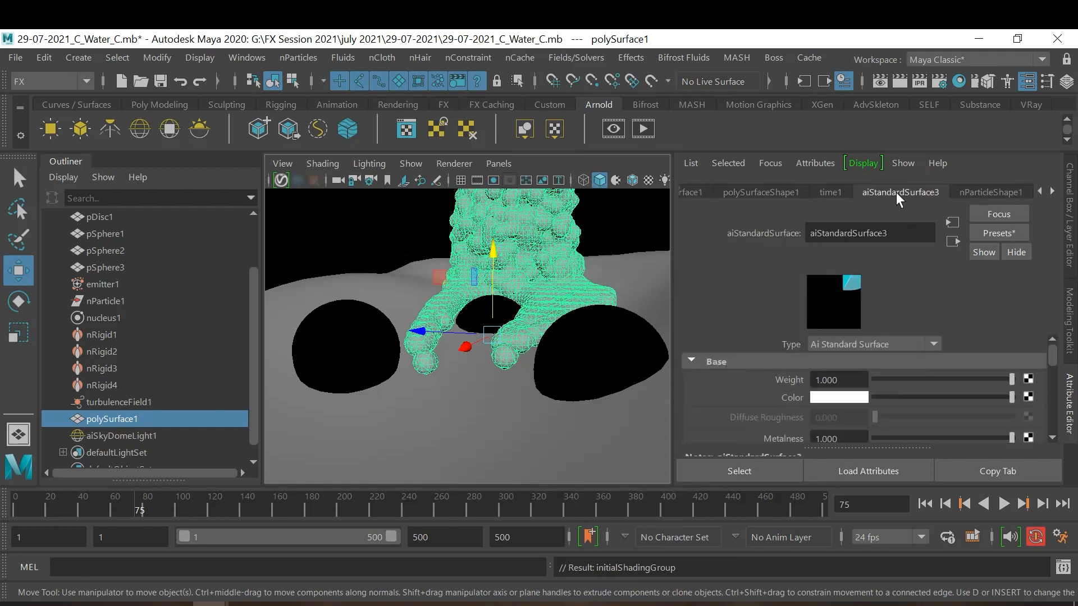
click(990, 191)
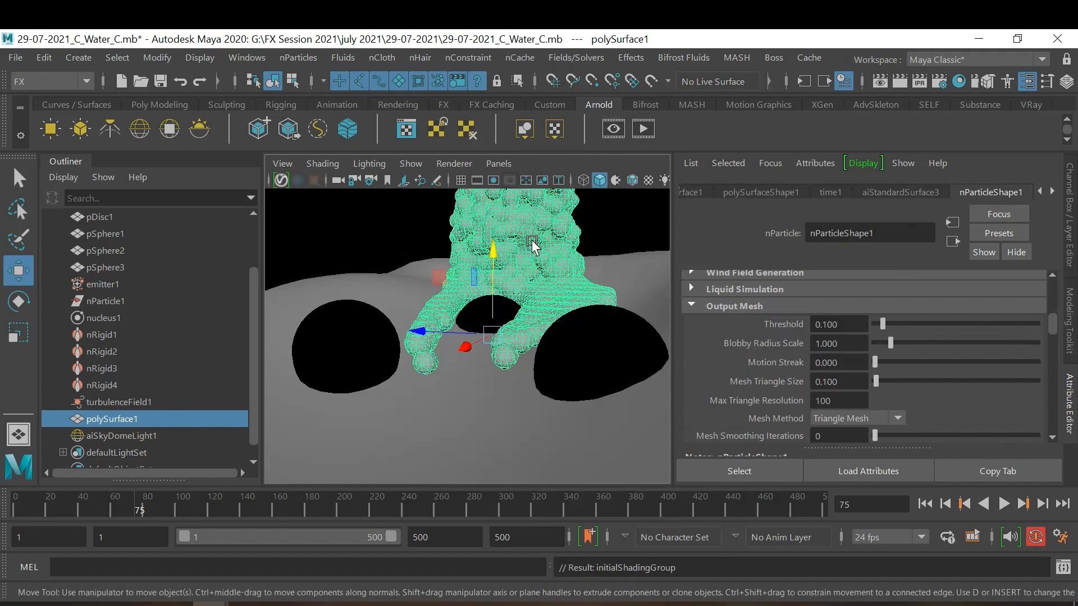
click(853, 343)
text(0.5)
key(Return)
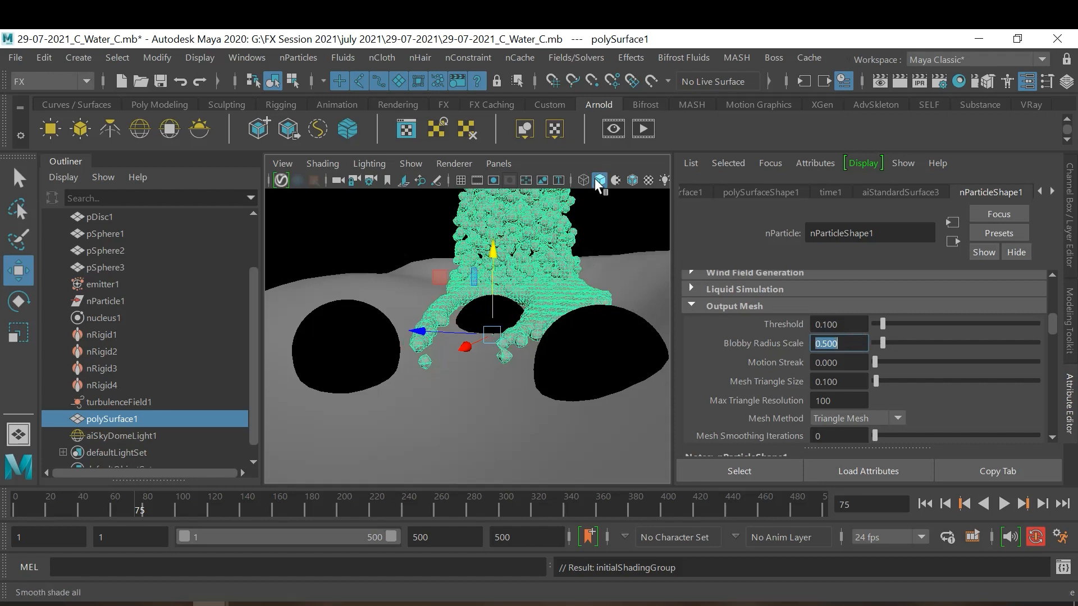
alt+drag(579, 214, 590, 267)
alt+right_drag(489, 353, 570, 364)
alt+middle_drag(513, 388, 506, 314)
alt+drag(505, 314, 443, 315)
alt+right_drag(443, 315, 512, 346)
alt+drag(512, 346, 530, 337)
alt+middle_drag(529, 337, 541, 342)
Step: Try a Blobby Radius Scale of 2 on the nParticleShape1 output mesh
drag(851, 342, 791, 336)
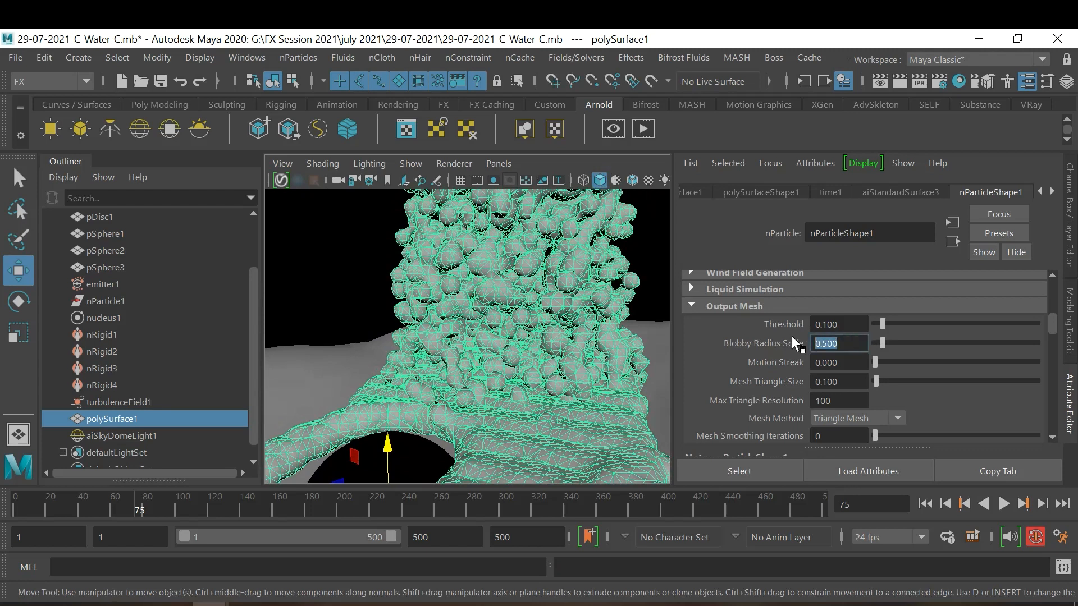
text(2)
key(Return)
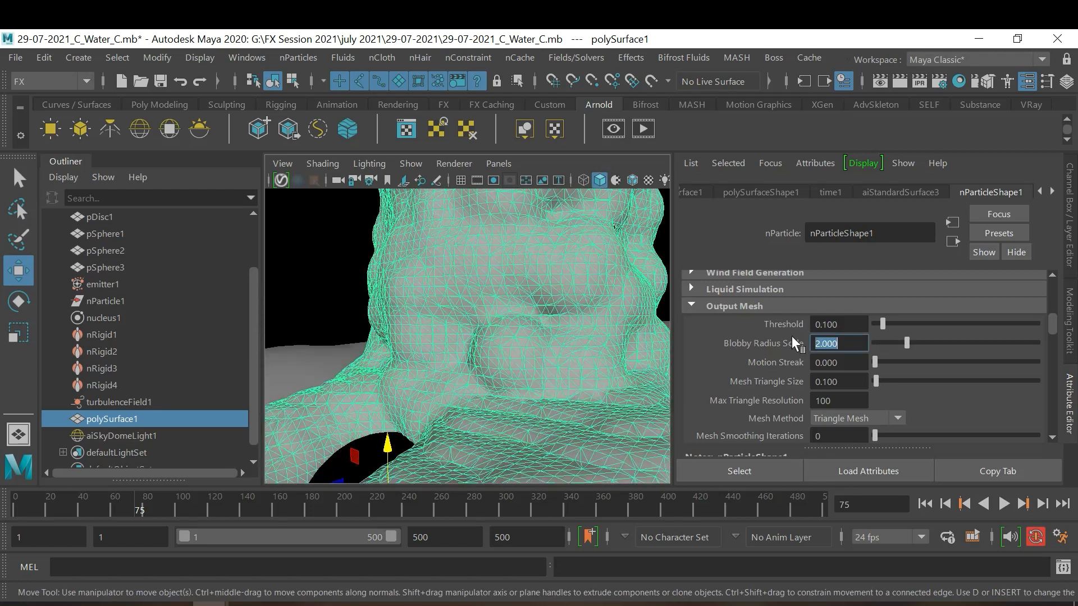
mouse_move(505, 312)
alt+mouse_down()
mouse_move(368, 312)
mouse_move(471, 358)
mouse_move(512, 320)
mouse_move(478, 322)
mouse_move(440, 298)
mouse_move(478, 320)
mouse_move(531, 298)
mouse_move(522, 310)
alt+mouse_up()
Step: Set nParticleShape1's Blobby Radius Scale to 1.5 and its output mesh Threshold to 0.05
click(842, 343)
text(1.5)
key(Return)
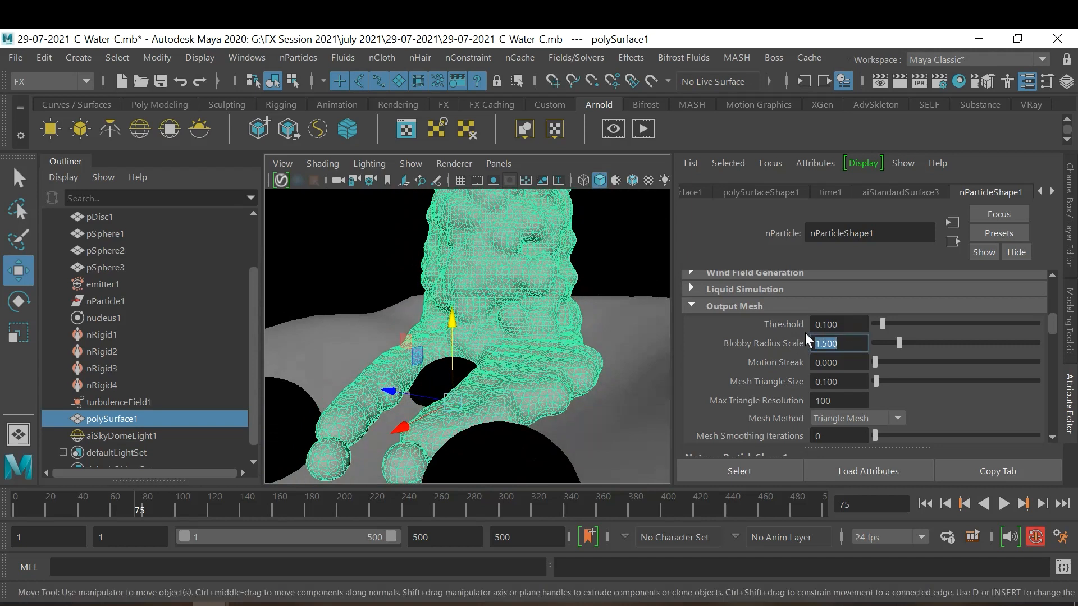
click(850, 329)
text(.05)
key(Return)
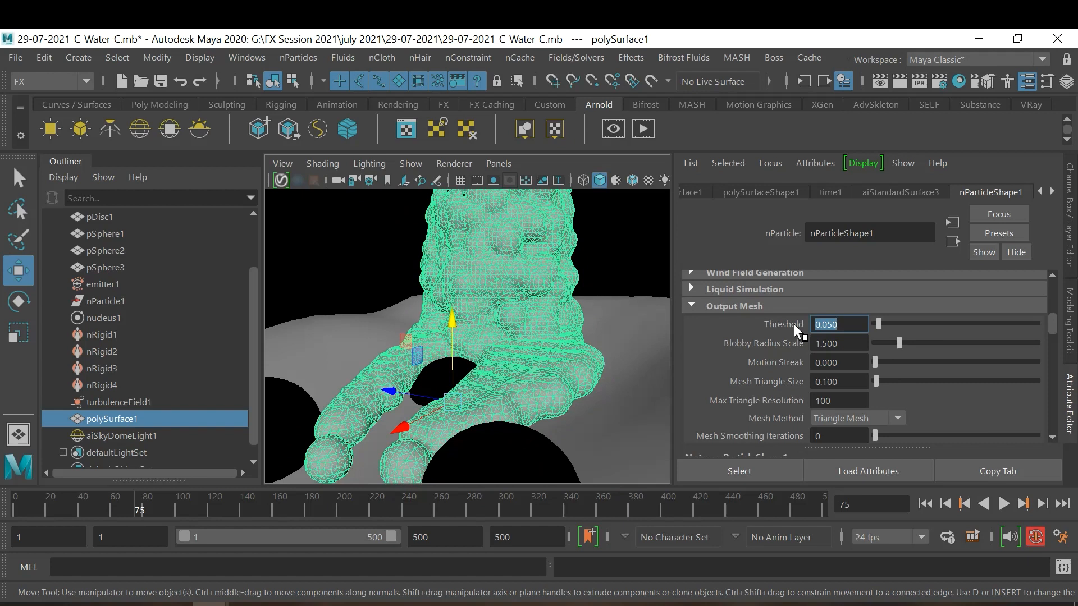
key(Return)
Step: Set the Max Triangle Resolution of the nParticleShape1 output mesh to 150 and check the water mesh unselected
drag(841, 399, 788, 386)
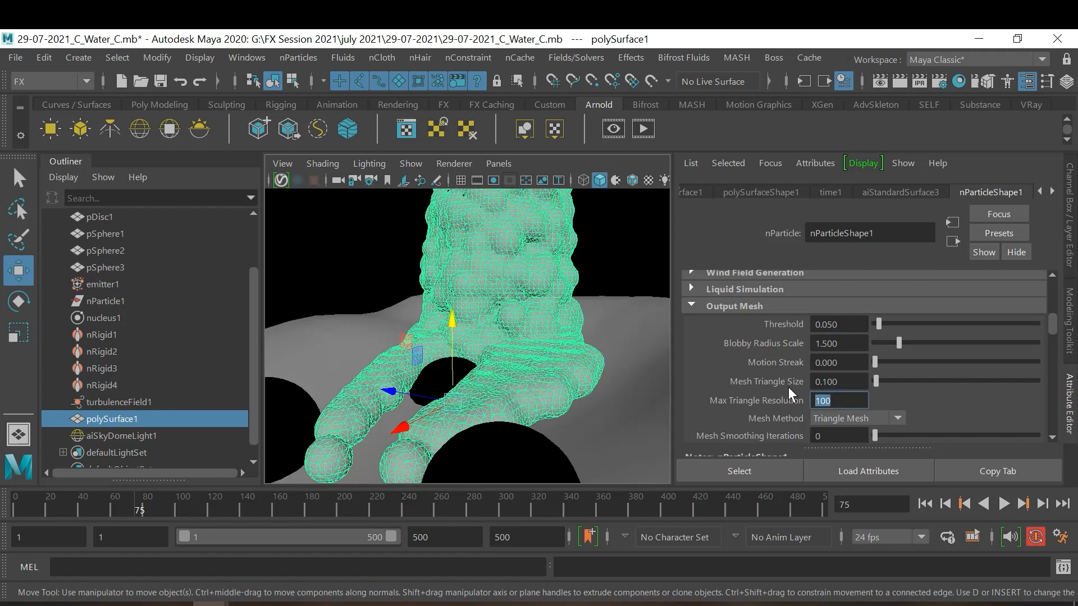
text(150)
key(Return)
click(870, 368)
click(616, 263)
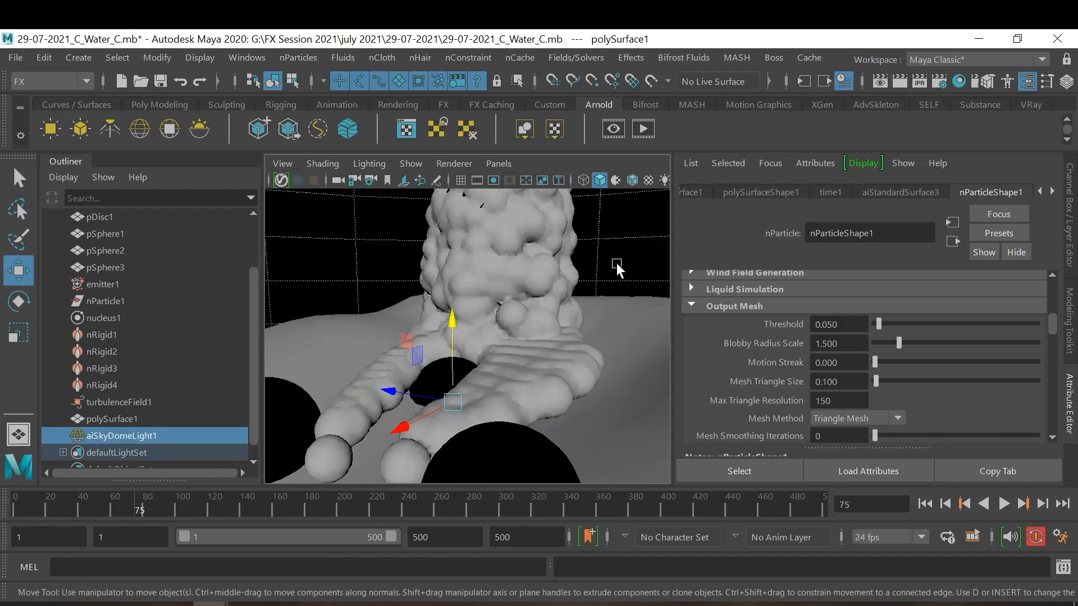
alt+drag(537, 342, 503, 364)
Step: Assign the existing aiStandardSurface1 material to the water mesh polySurface1
click(524, 294)
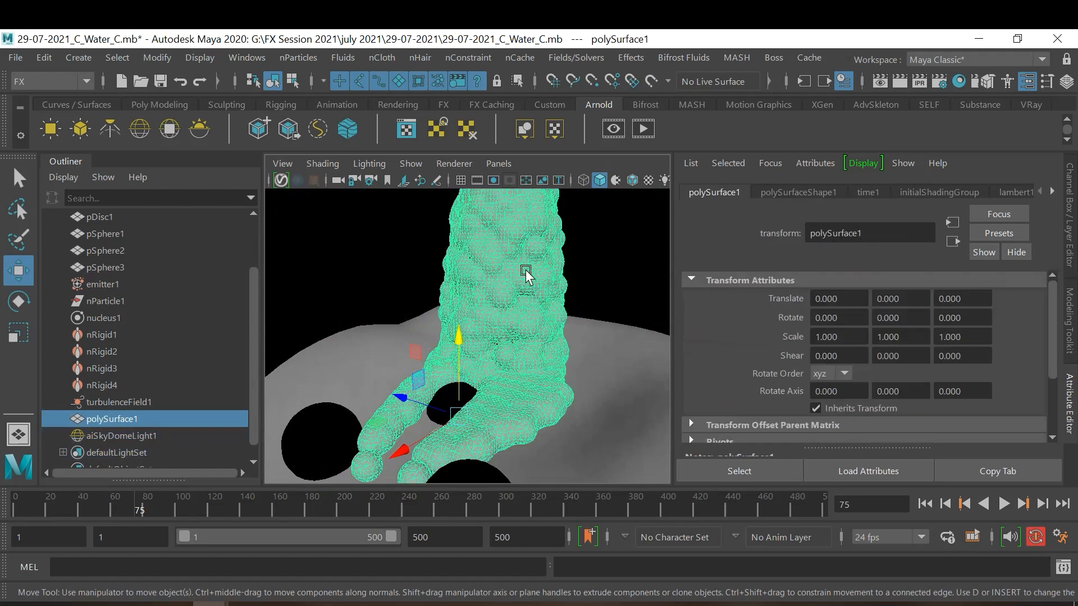
right_click(526, 277)
mouse_move(569, 566)
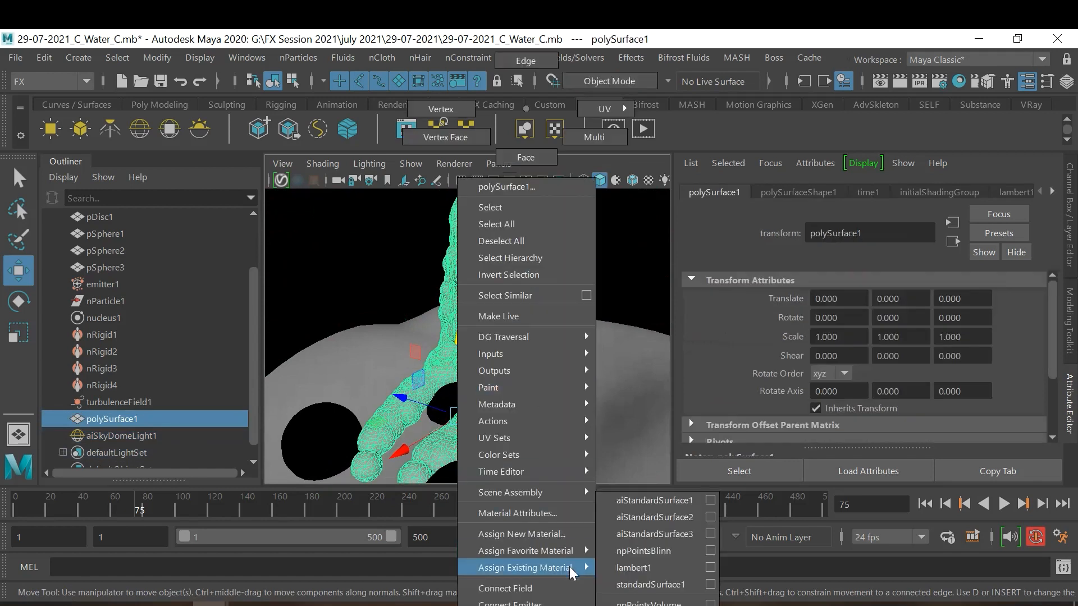
click(652, 505)
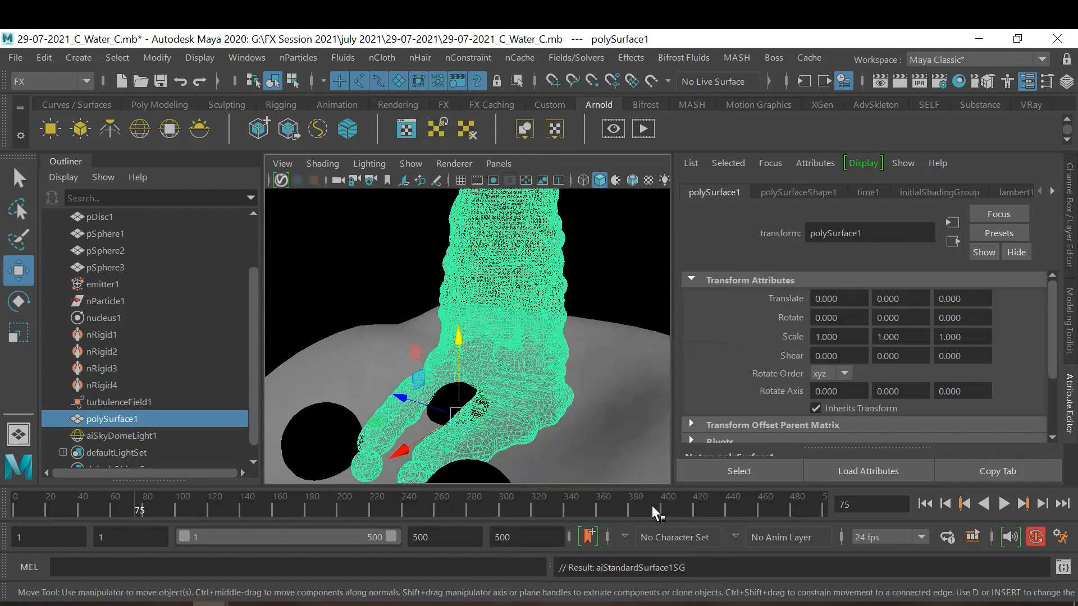
click(1009, 232)
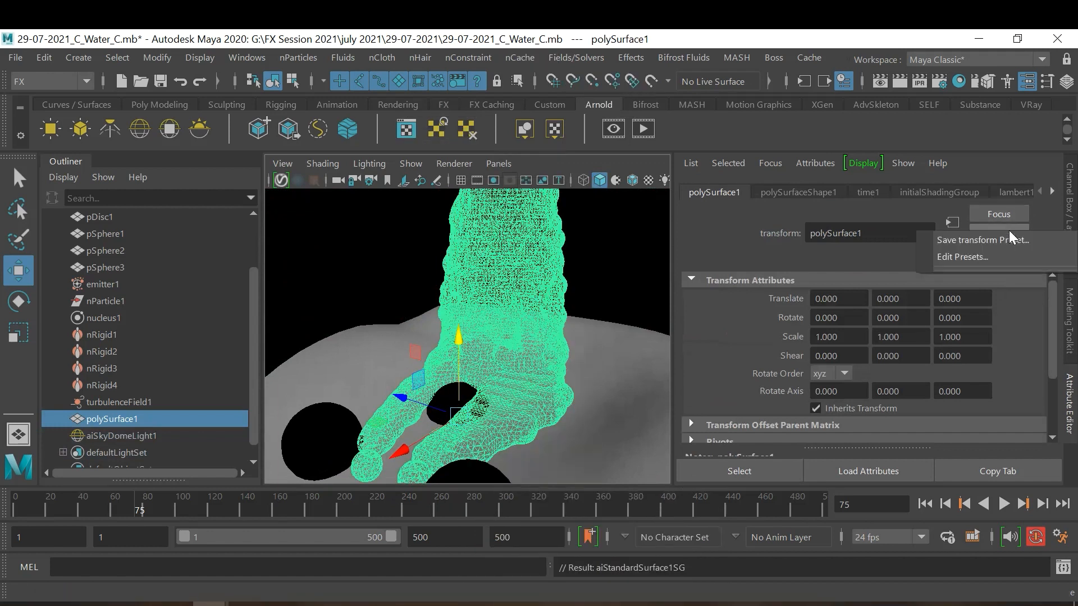
click(970, 189)
click(1051, 191)
click(1051, 191)
click(1051, 191)
click(1051, 191)
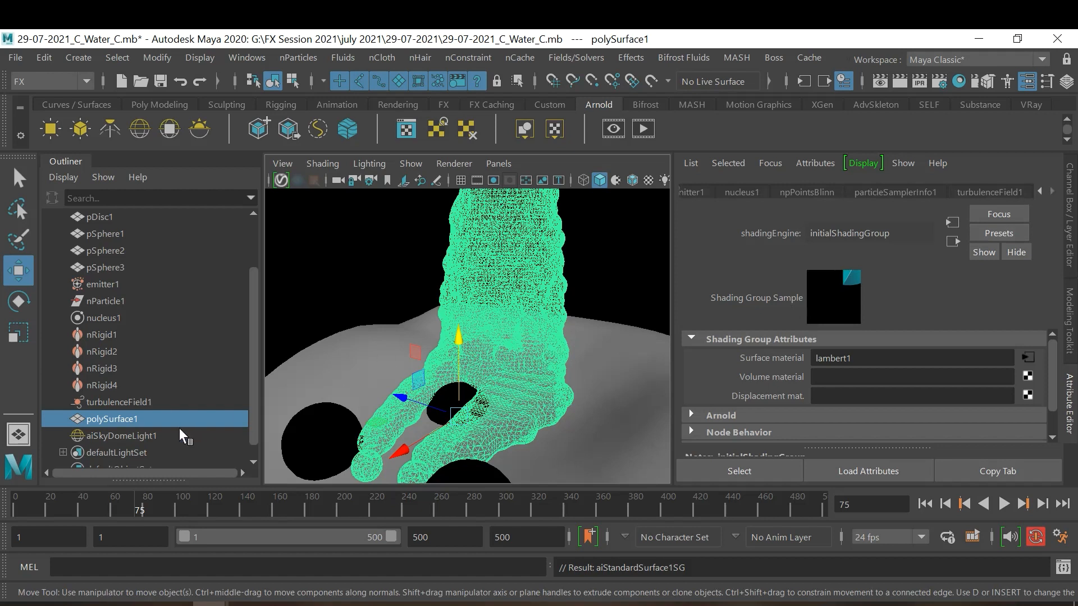
Step: Replace the settings of polySurface1's aiStandardSurface1 material with the Clear_Water preset
click(157, 419)
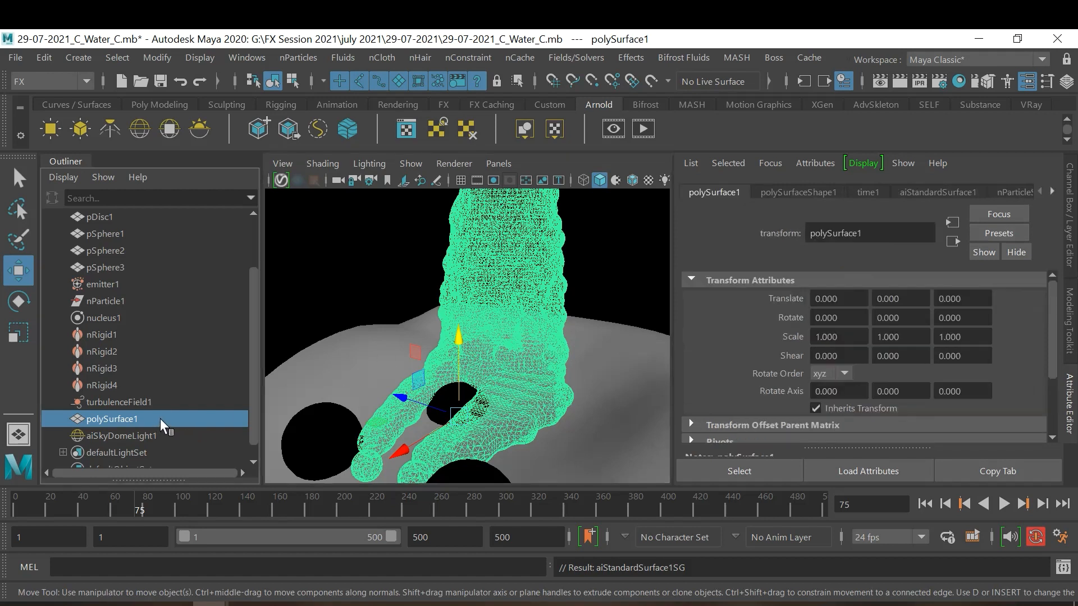
click(954, 192)
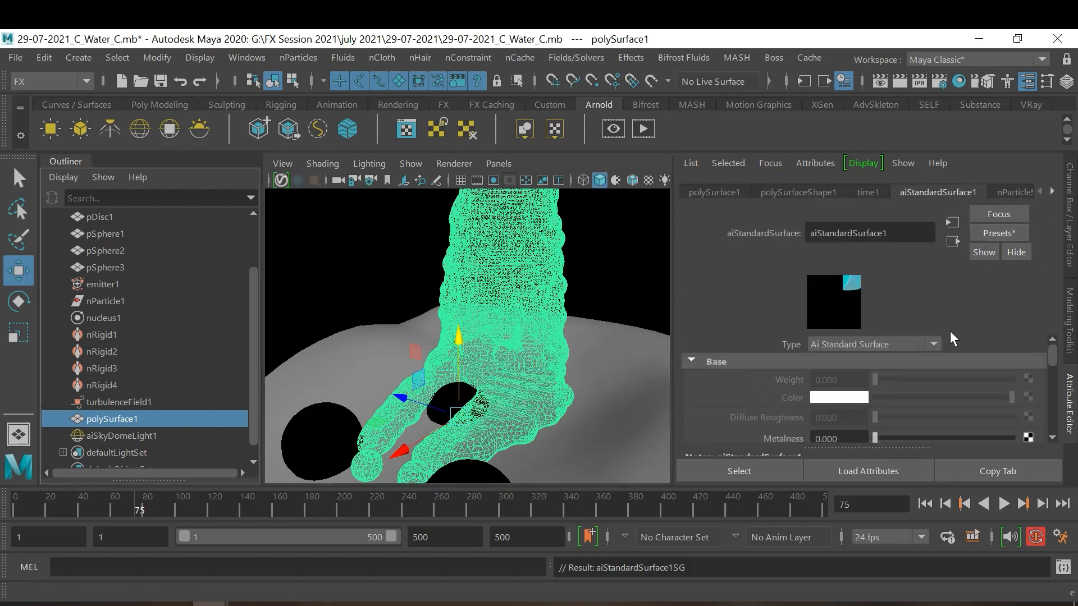
click(1001, 228)
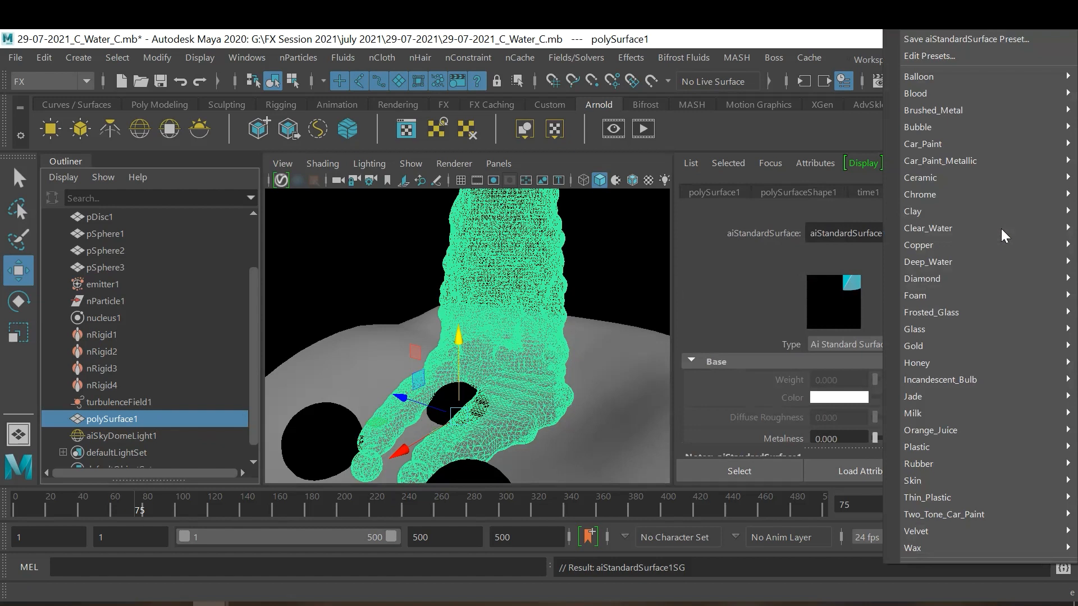
mouse_move(1001, 228)
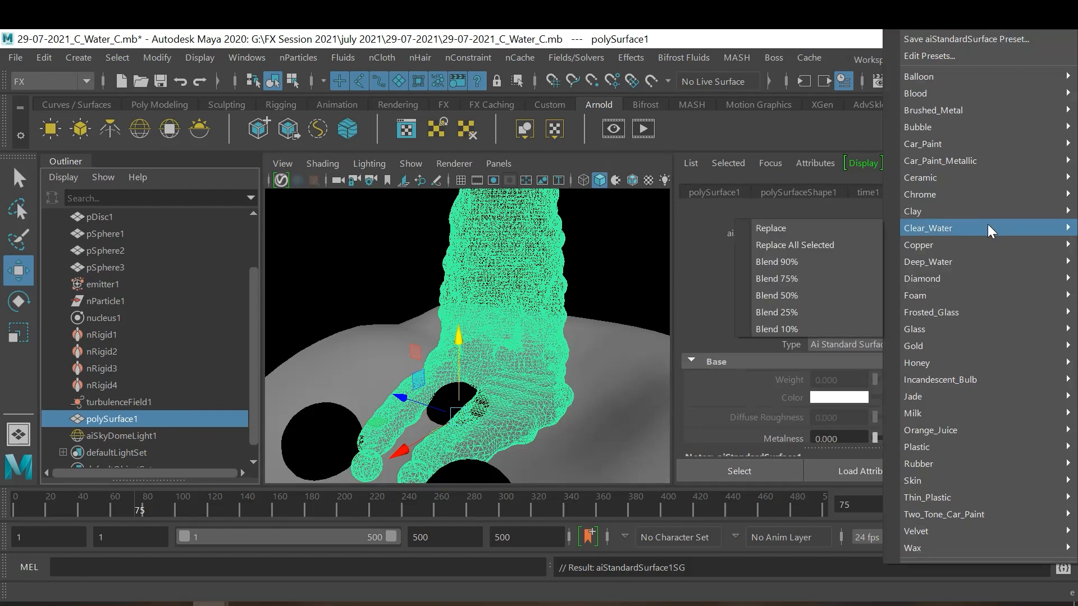
click(836, 228)
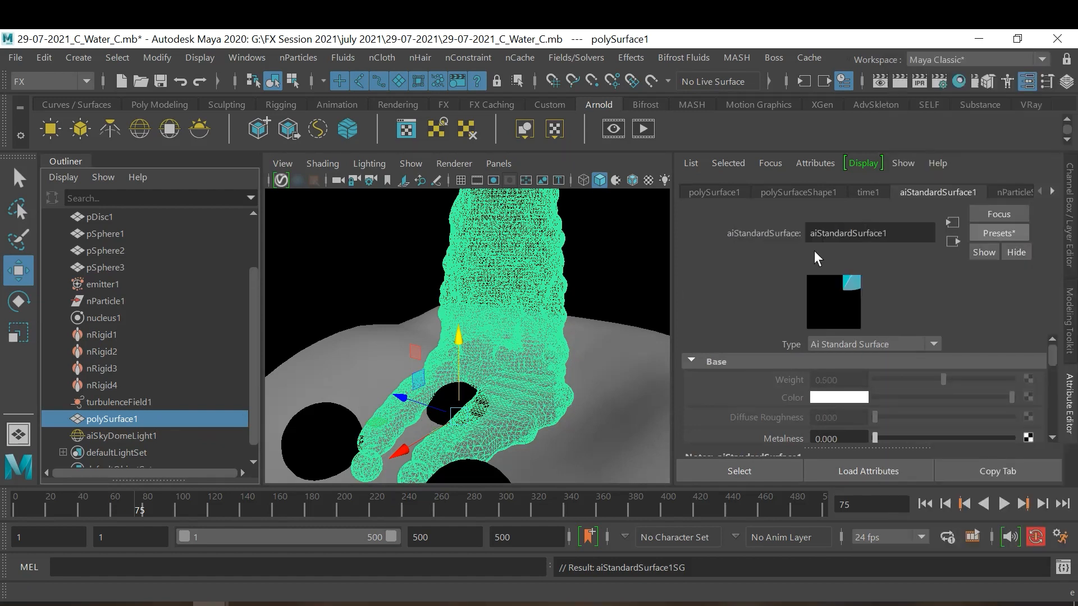
Step: Render a closer perspective view of the water and spheres in a maximized Arnold RenderView and enable Save Final Images
alt+drag(500, 356, 507, 319)
alt+right_drag(507, 319, 578, 338)
alt+drag(579, 338, 605, 335)
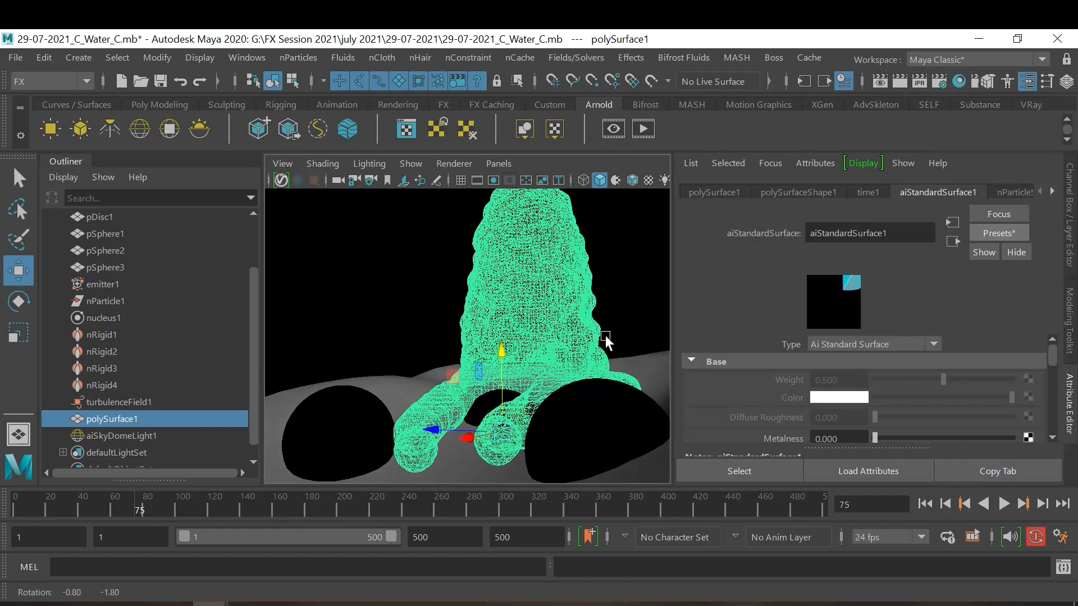
click(644, 129)
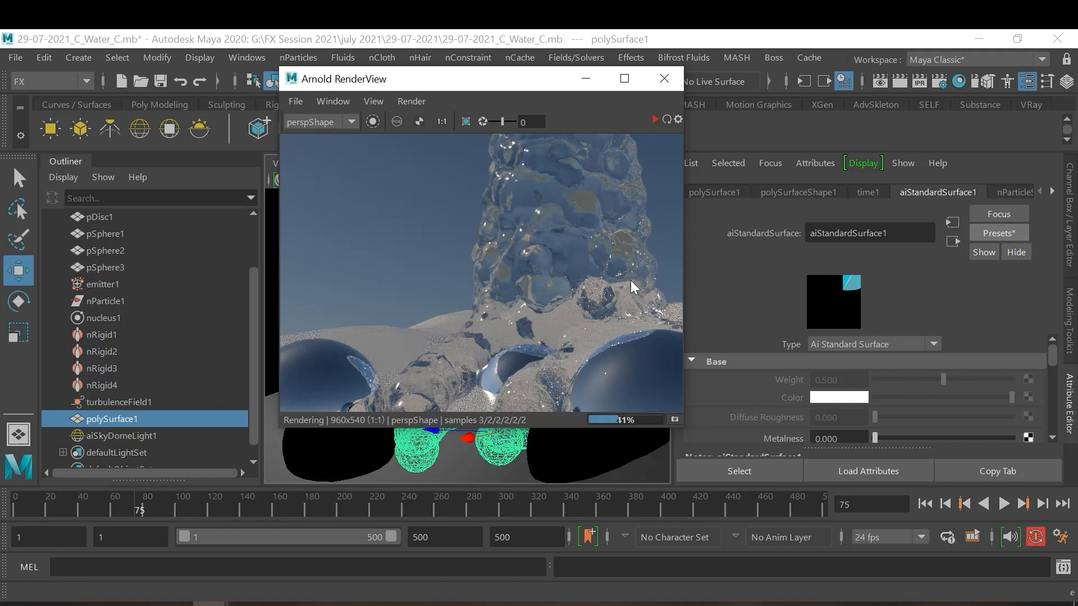
click(638, 79)
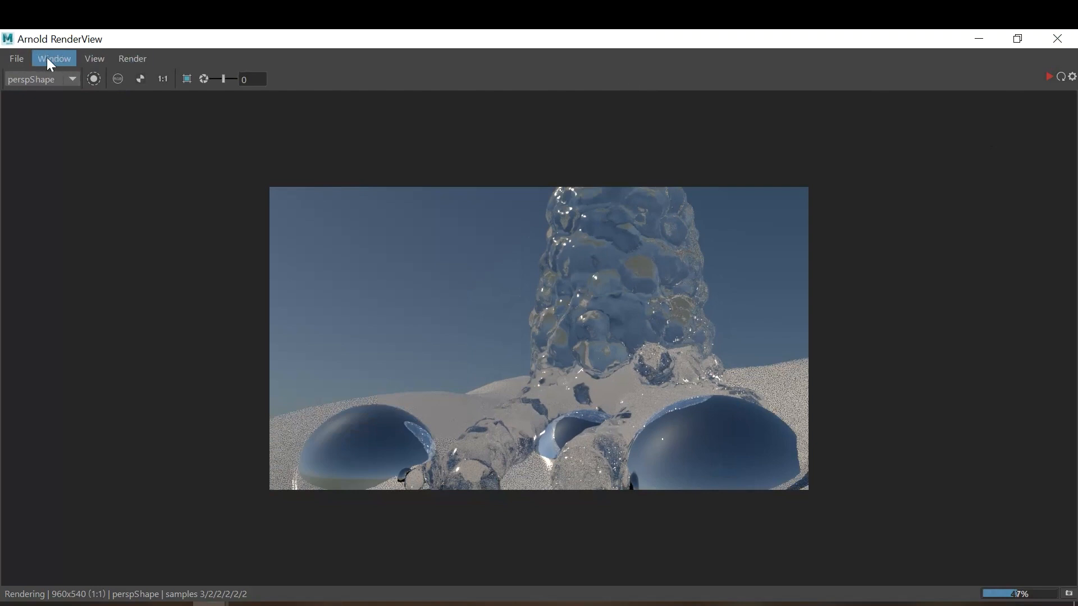
click(15, 59)
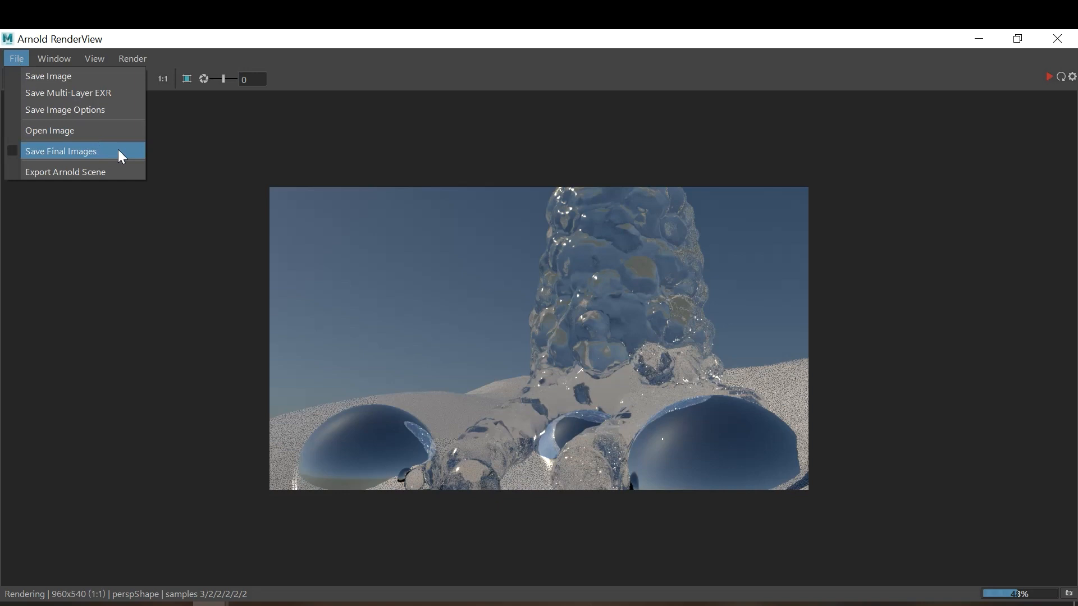
click(120, 156)
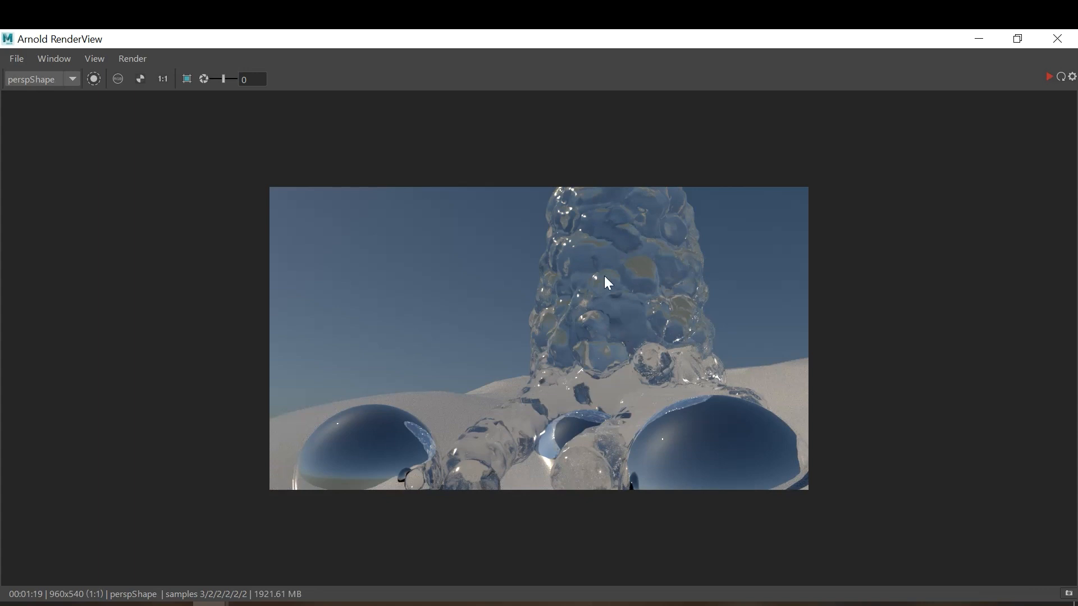
Step: Review the color management and view transform choices in the render's Save Image Options
click(17, 58)
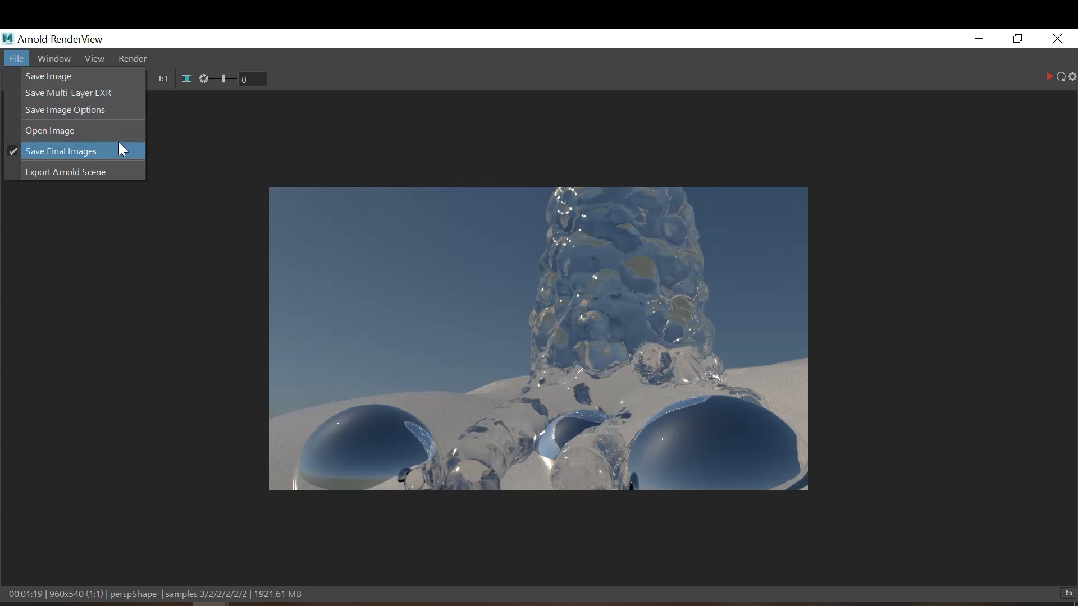
click(123, 109)
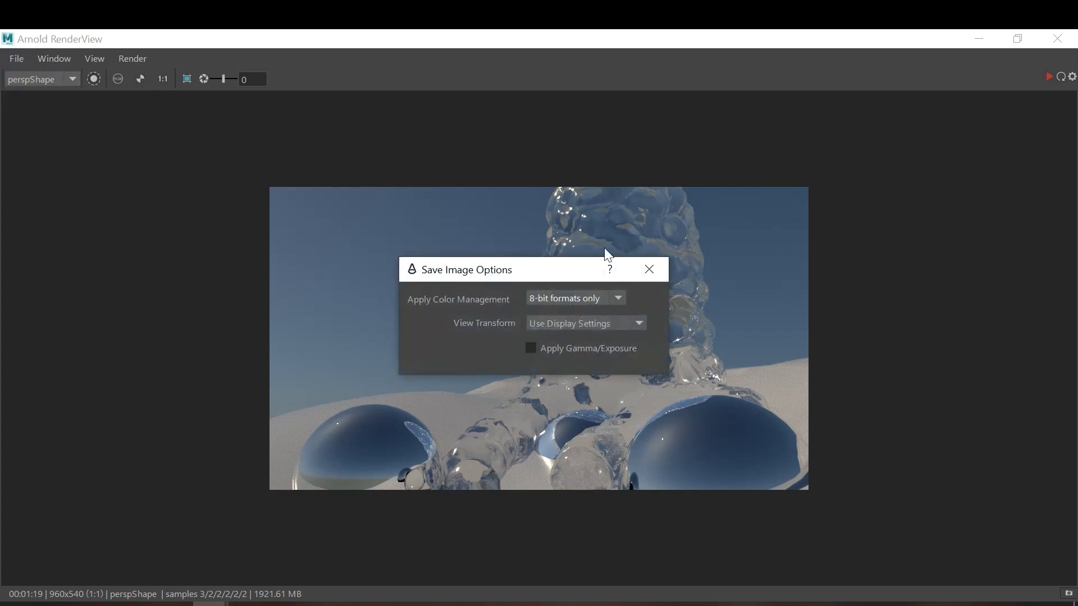
click(616, 301)
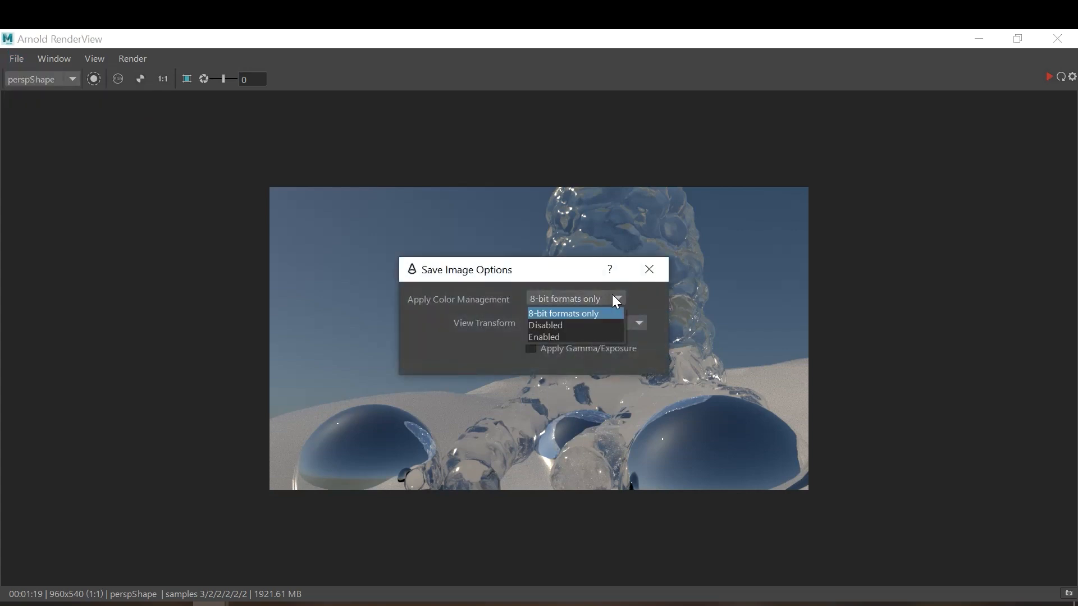
click(615, 300)
click(571, 324)
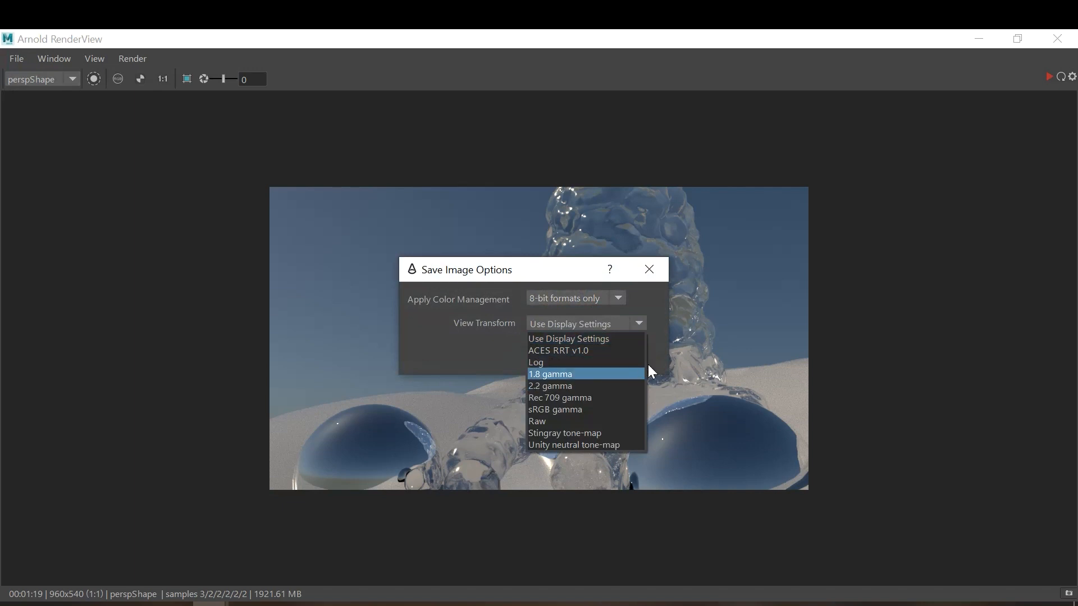
click(655, 294)
click(649, 270)
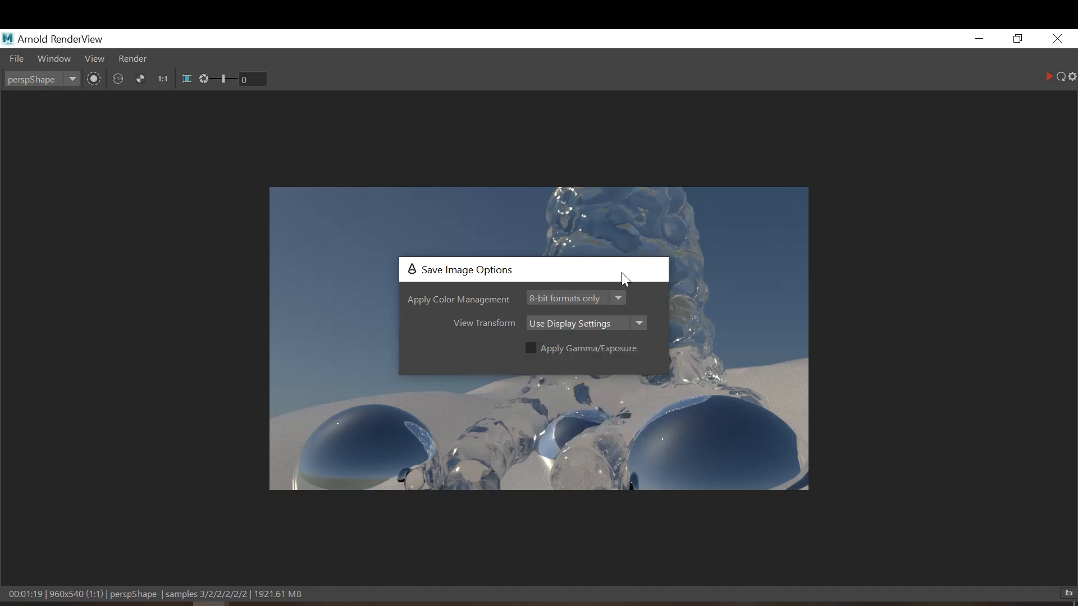
Step: Save the rendered image as Water_A.tiff in the project's images folder and close the Arnold RenderView
click(12, 63)
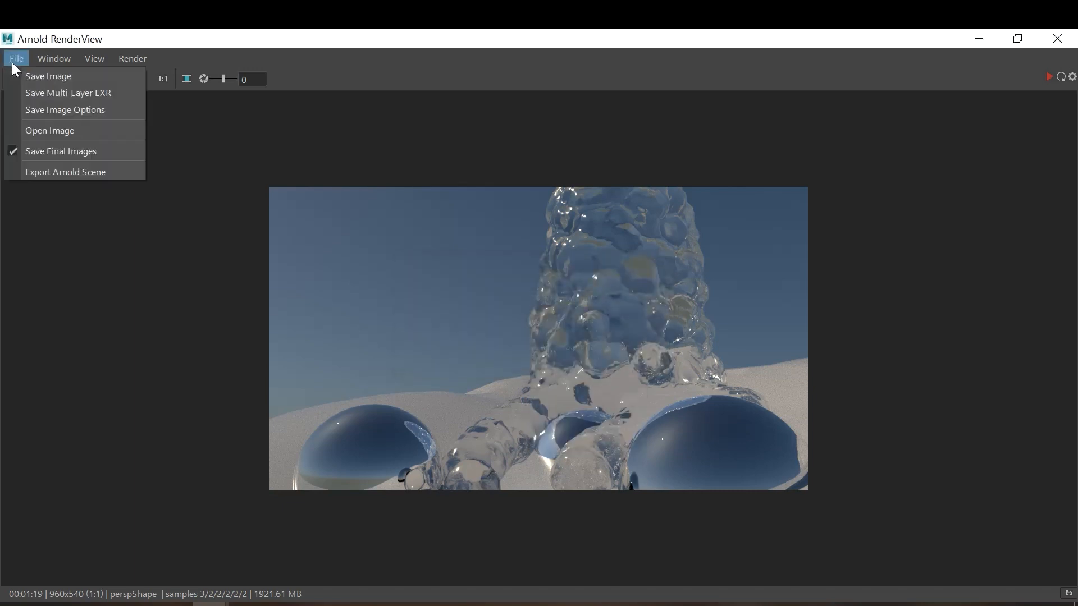
click(88, 80)
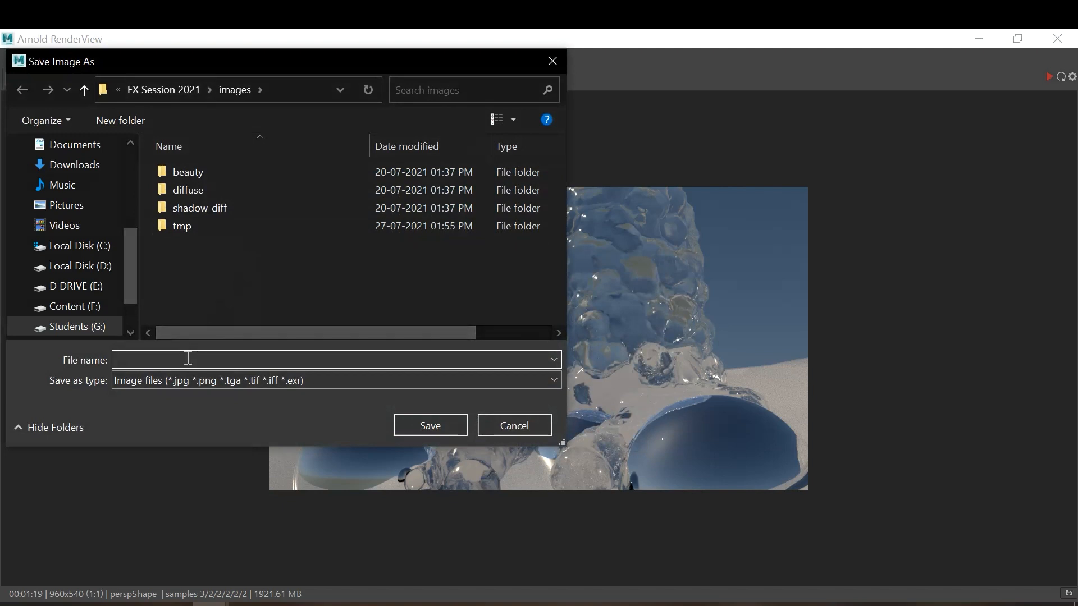
text(Water_A)
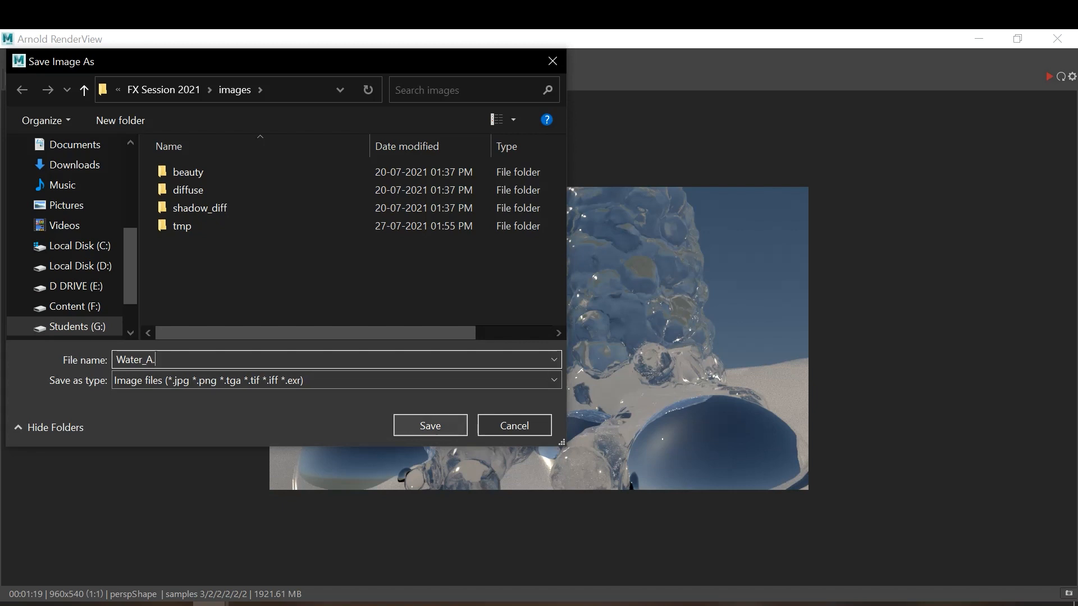
text(.tiff)
click(452, 425)
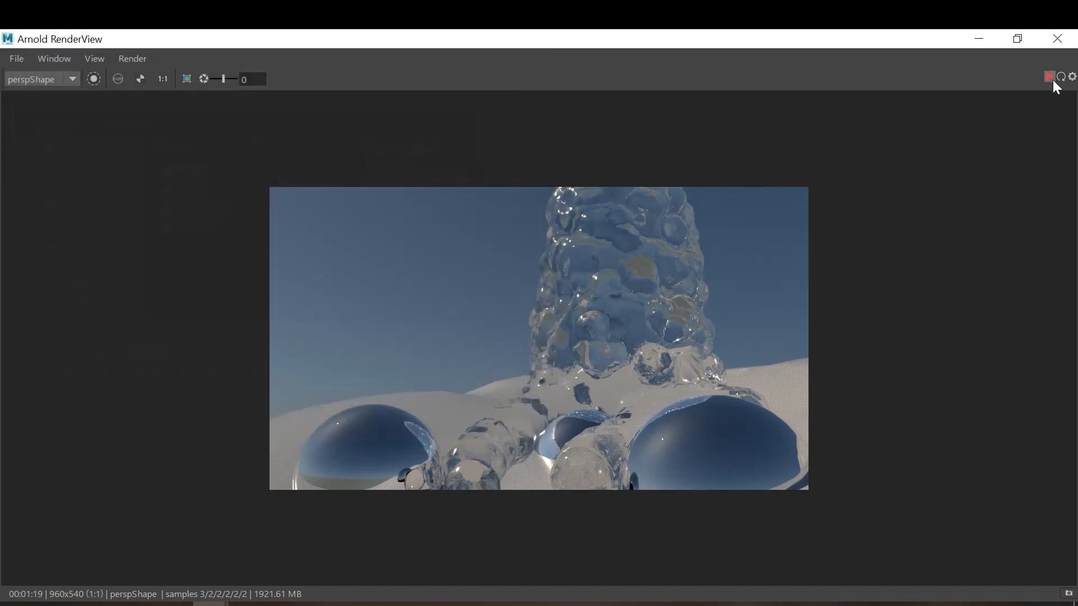
click(1061, 39)
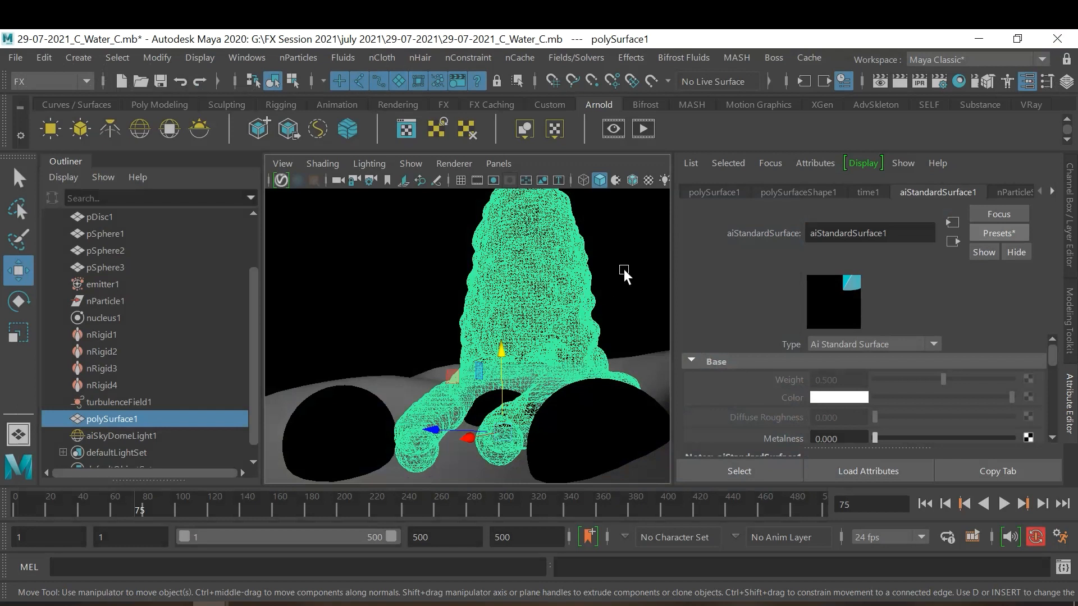
Step: Save the current water scene, then open 29-07-2021_C.mb without saving the untitled scene
key(ctrl+s)
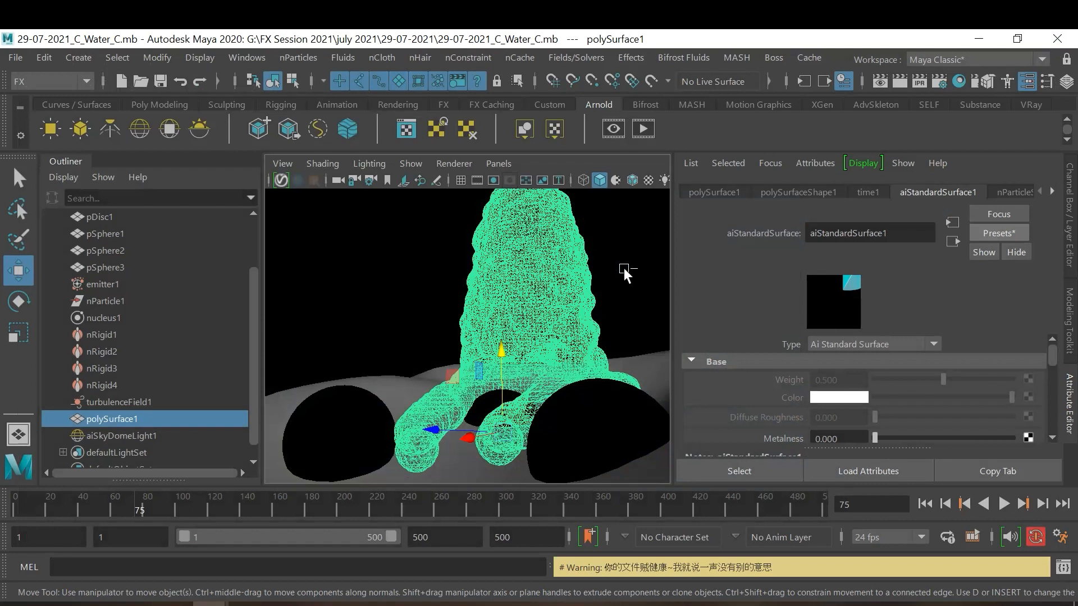
key(ctrl+n)
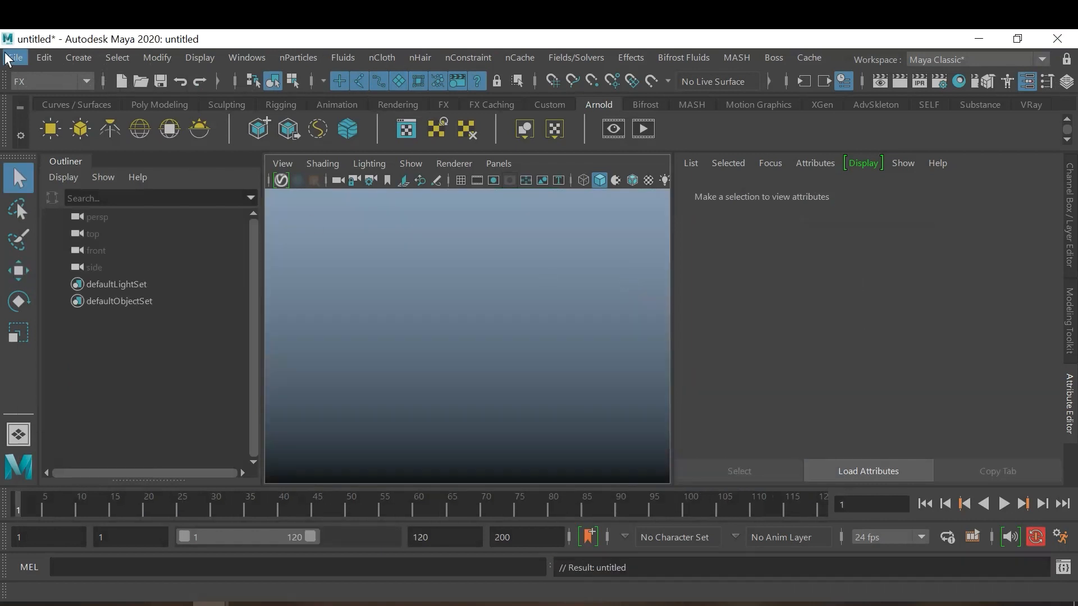
click(13, 58)
click(90, 96)
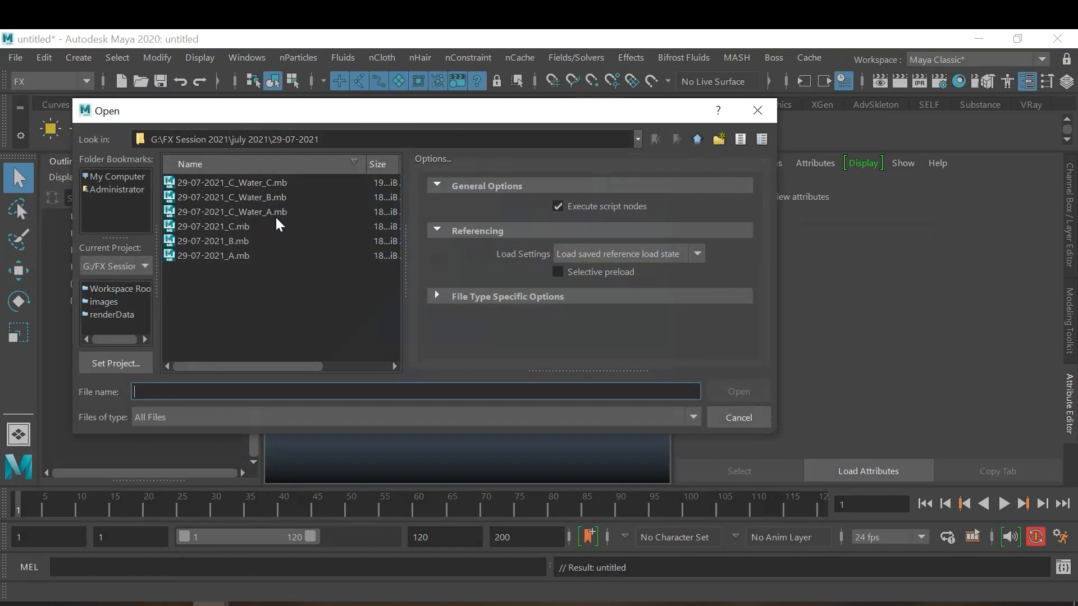
double_click(233, 225)
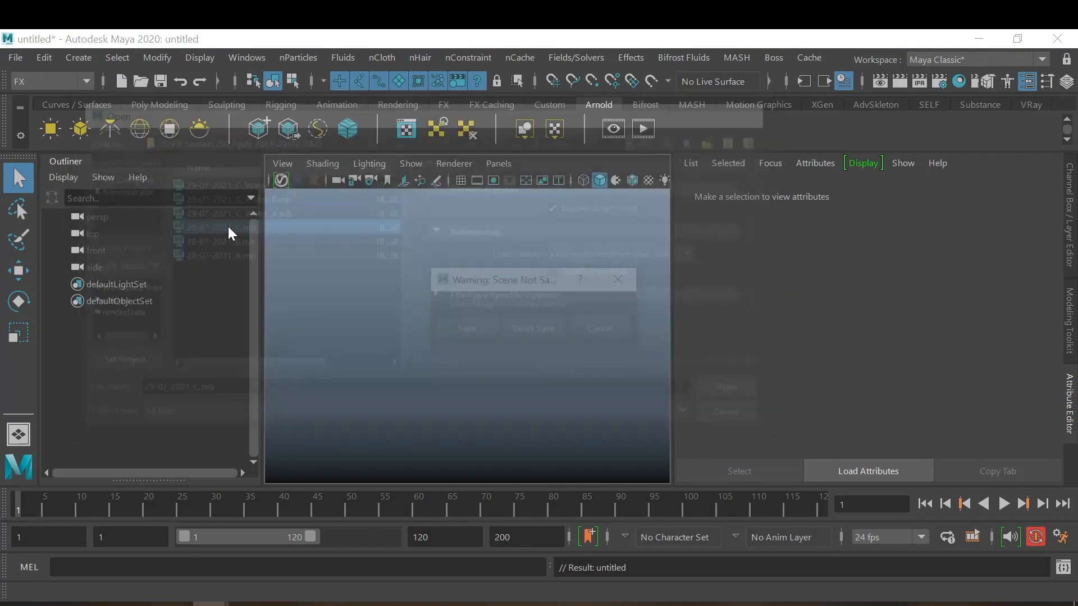
click(527, 330)
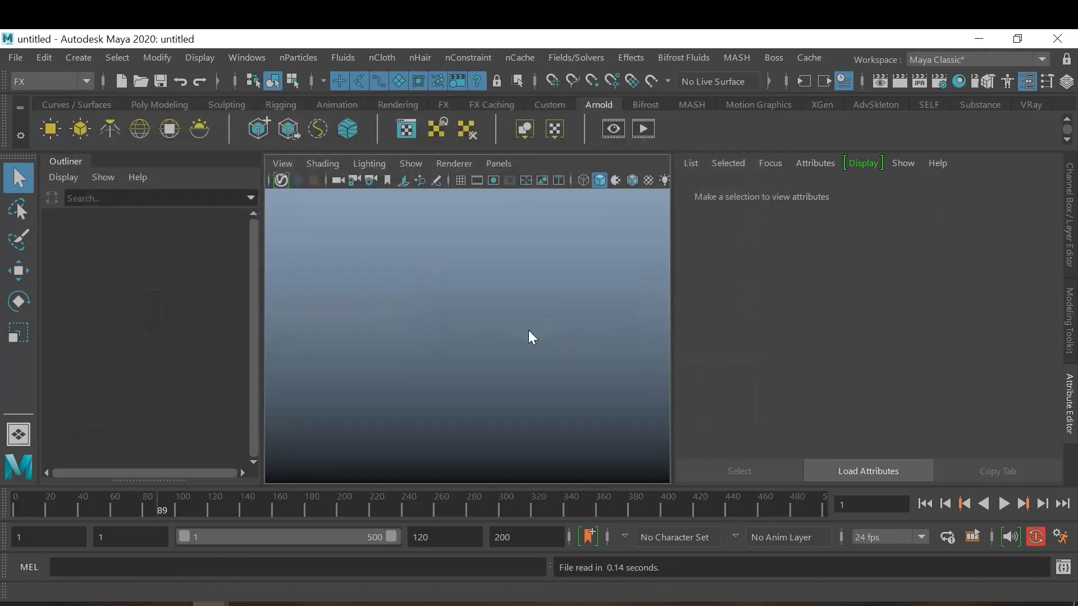
Step: Play the particle simulation from the first frame until the particles reach the ground and spheres
click(925, 504)
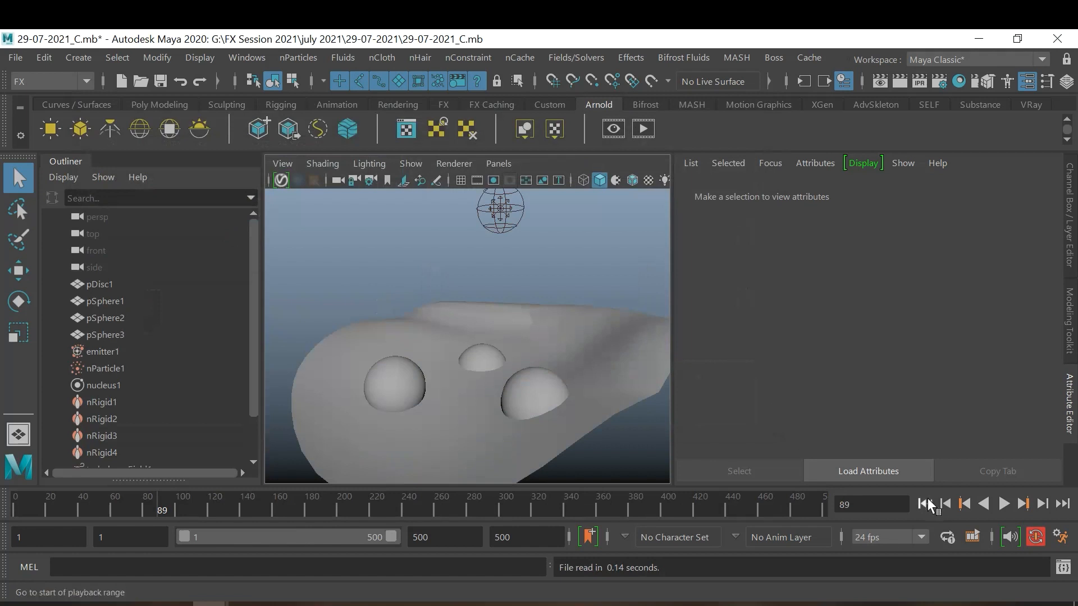
click(1007, 503)
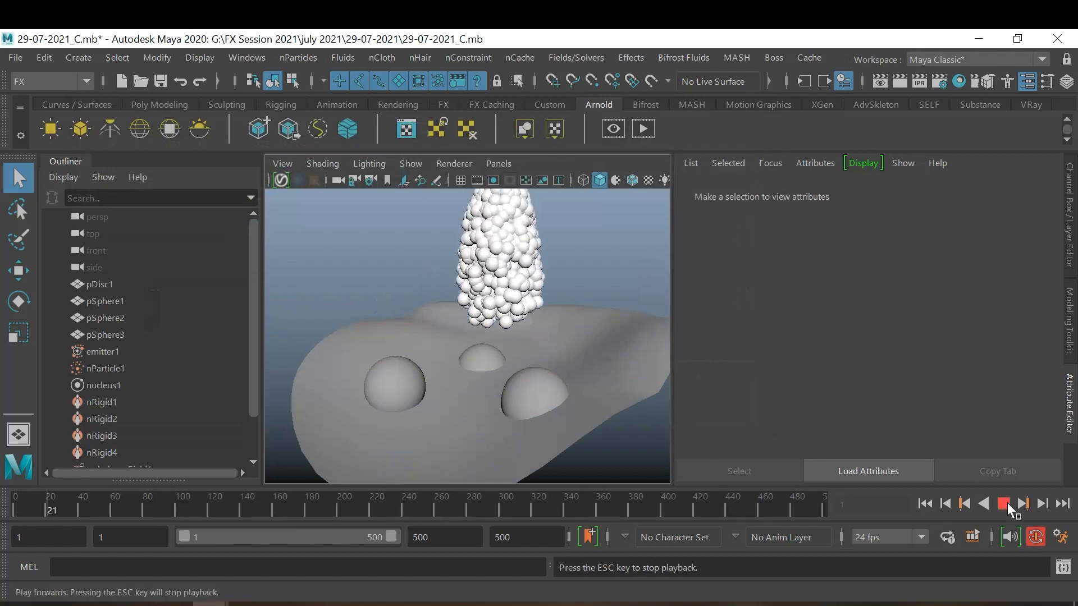
click(1007, 503)
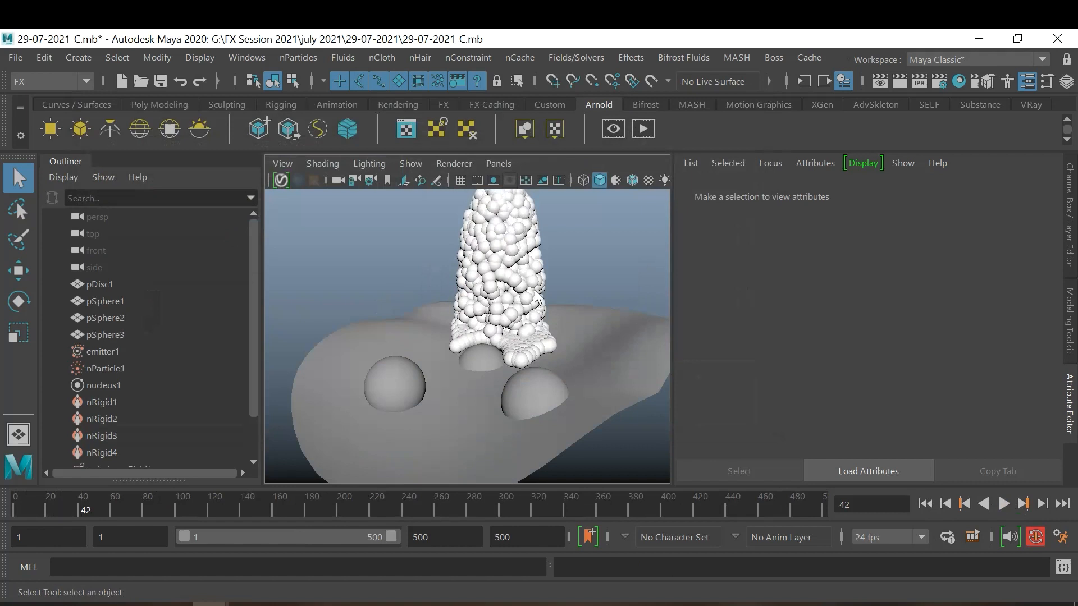
Step: Return to the first frame and scale emitter1 down uniformly to about 0.506
click(103, 352)
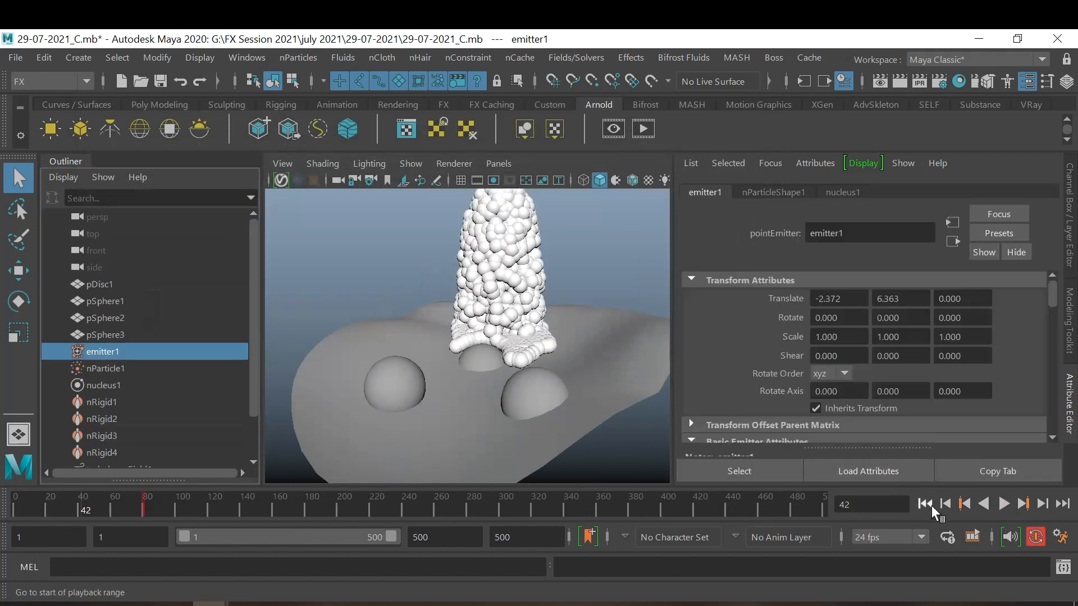
click(925, 503)
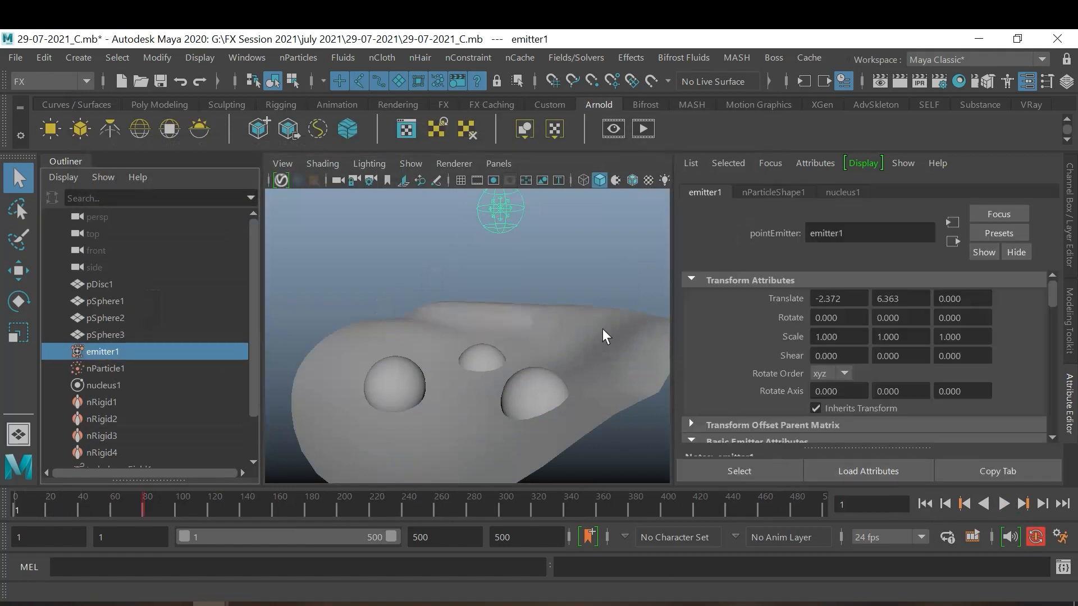
key(r)
drag(499, 209, 421, 210)
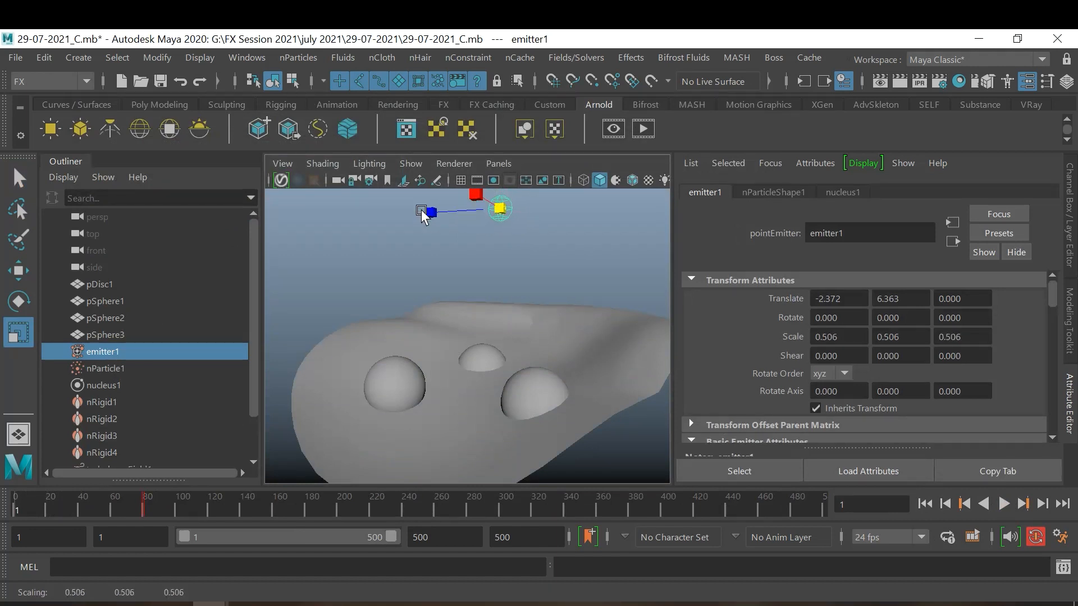
Step: Play the simulation with the smaller emitter and examine emitter1's transform, rate and direction attributes
click(120, 368)
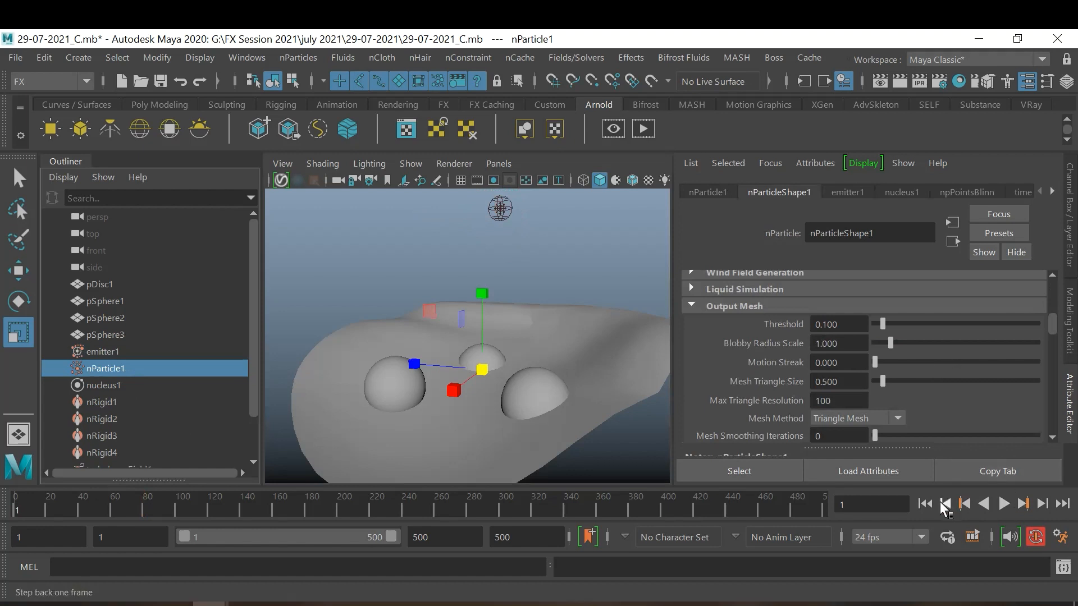
click(1004, 505)
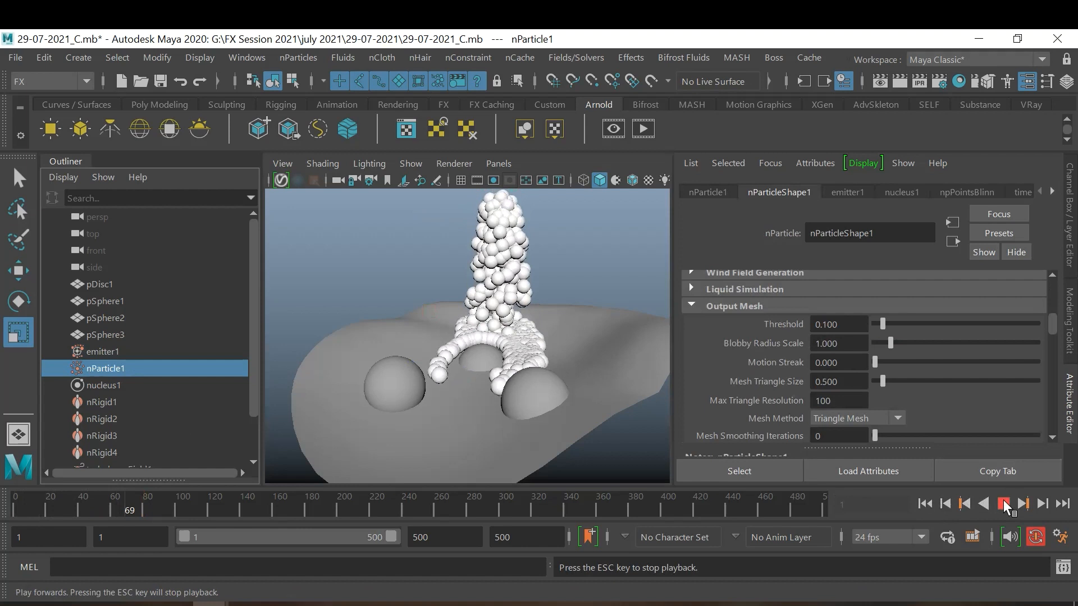
click(1005, 505)
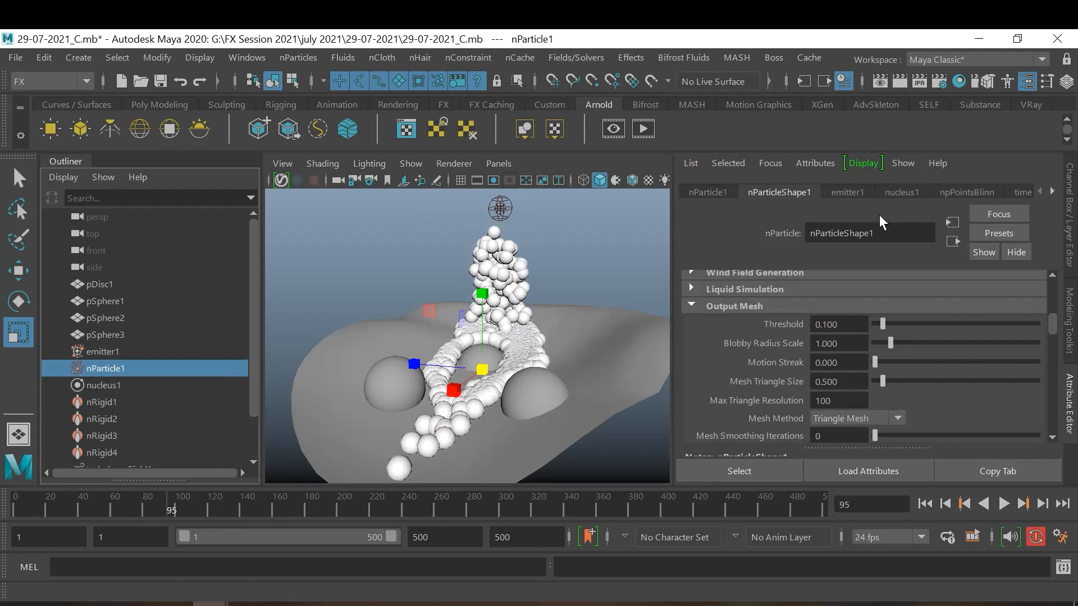
click(847, 192)
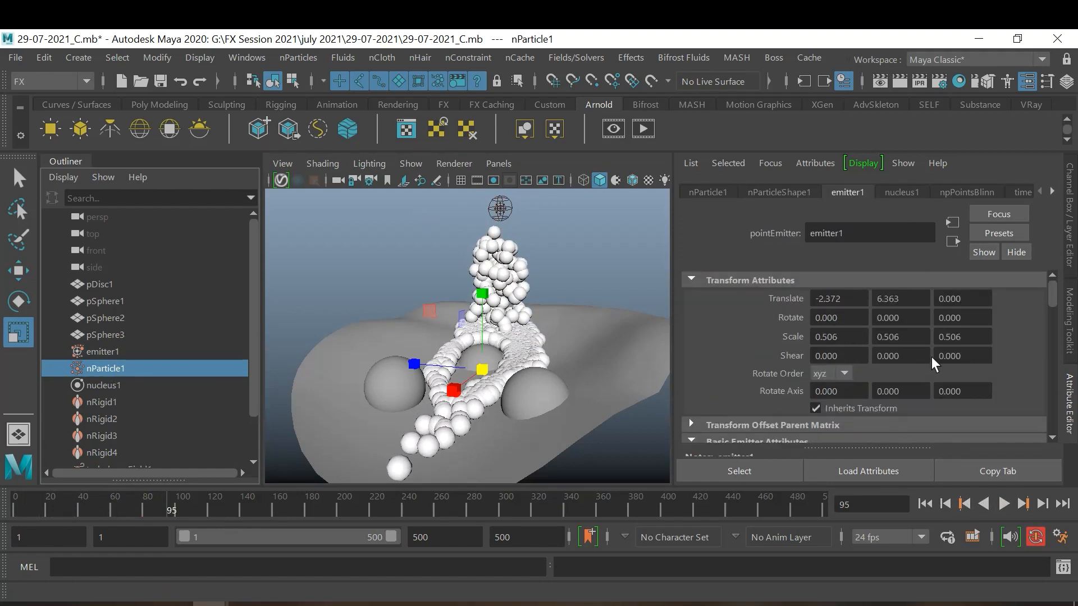
scroll(937, 357, down, 3)
scroll(943, 358, down, 2)
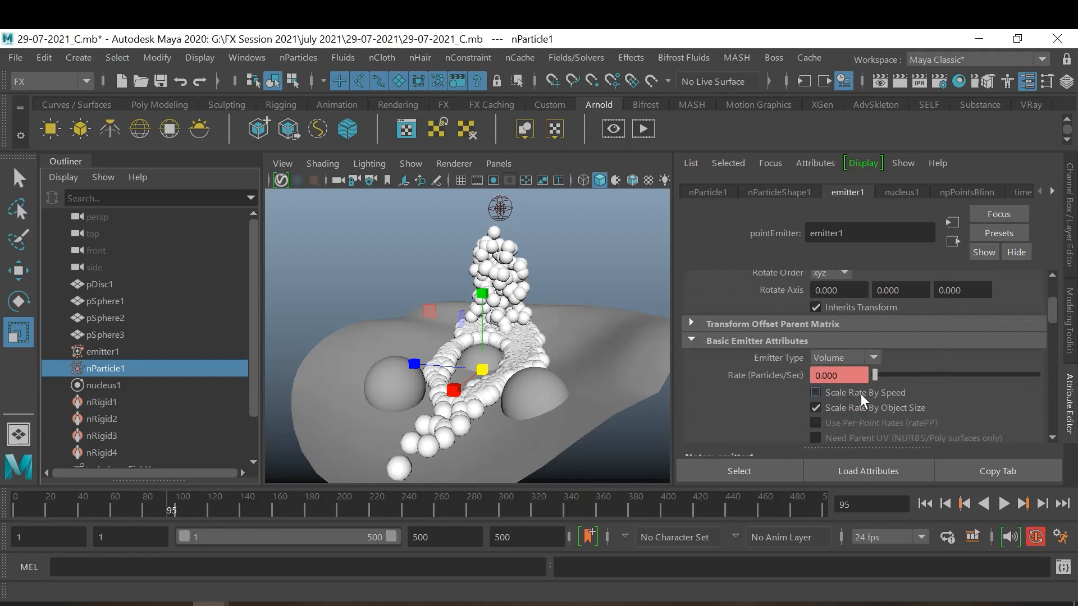
scroll(950, 328, up, 4)
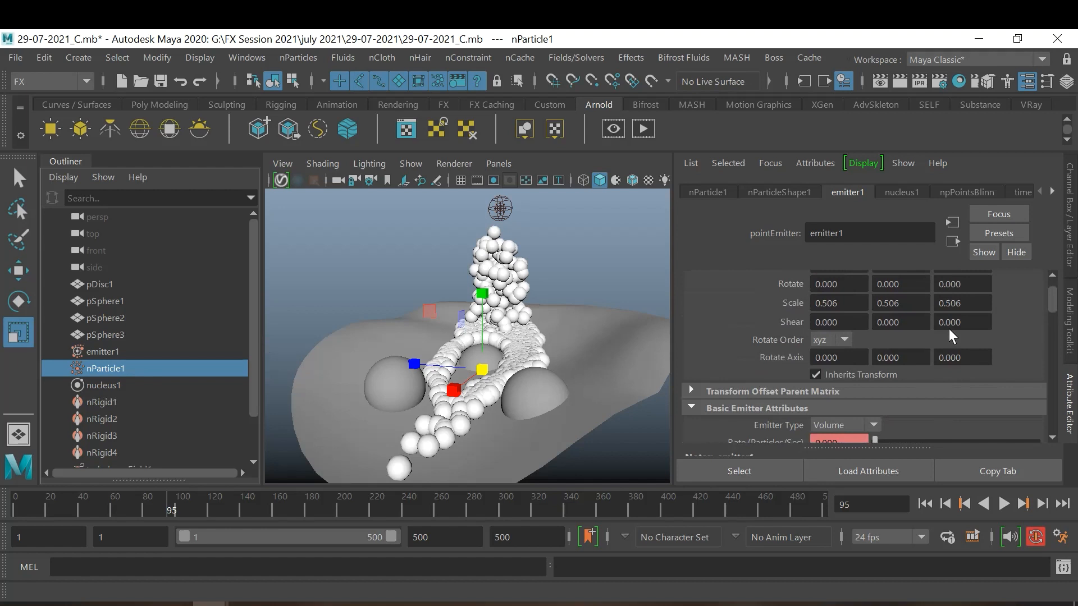
scroll(950, 329, down, 12)
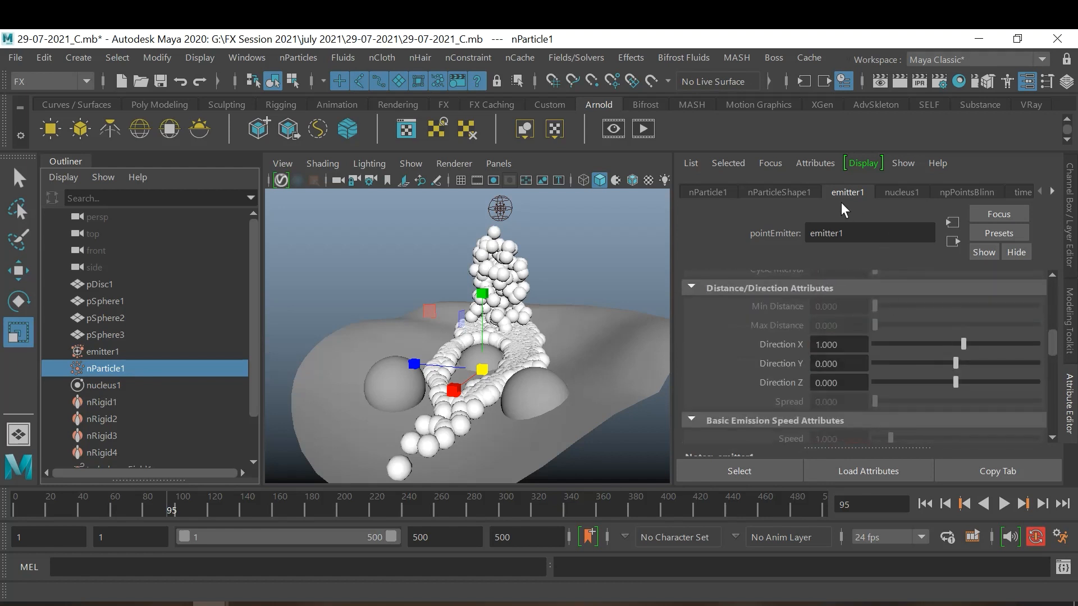
Step: Try particle radii of 0.1, 1.5 and 0.15 on nParticleShape1, then set the radius to 0.2
click(778, 191)
scroll(937, 365, up, 10)
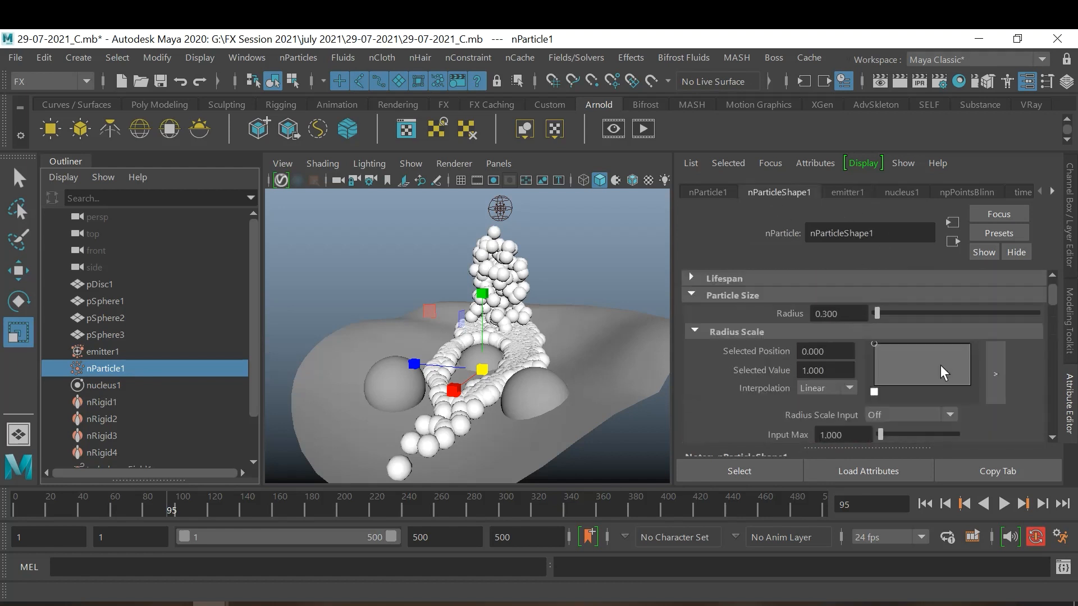
double_click(838, 346)
key(BackSpace)
text(0.2)
key(Return)
key(BackSpace)
text(0.1)
key(Return)
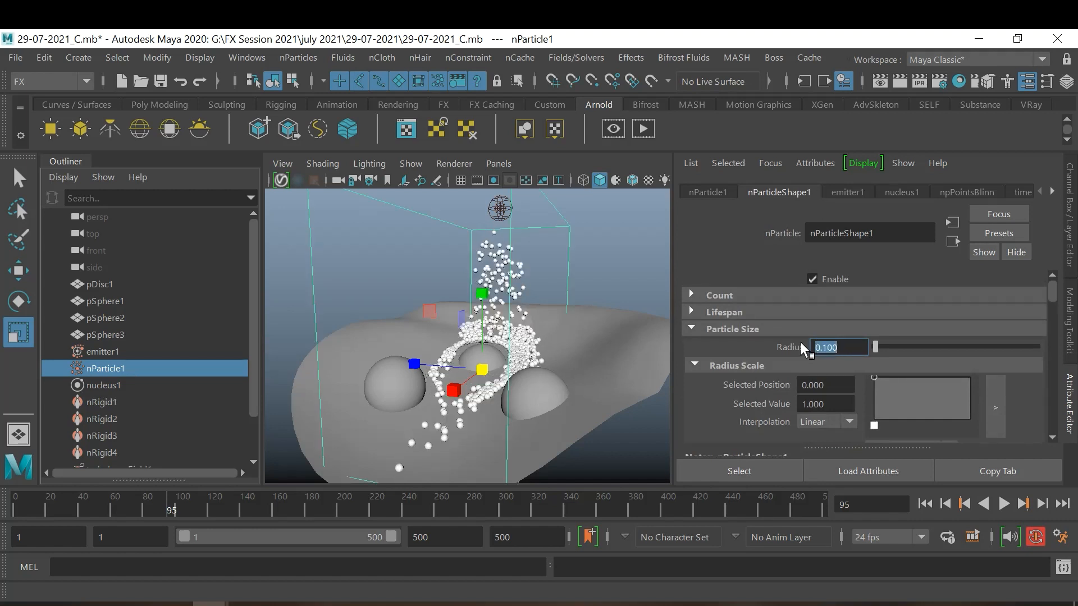
text(1.5)
key(Return)
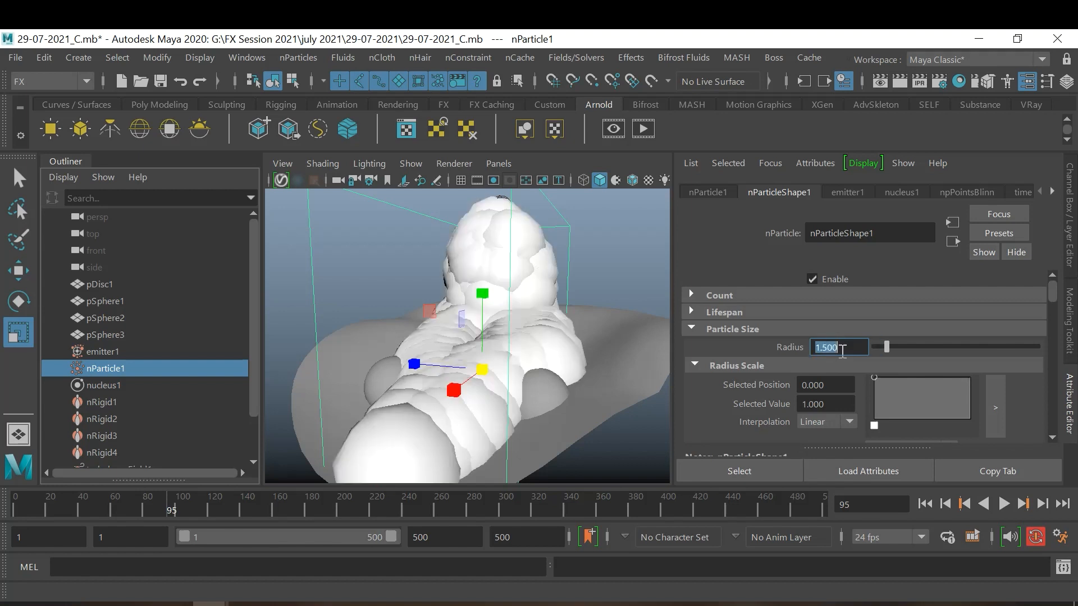
text(0.15)
key(Return)
text(.2)
key(Return)
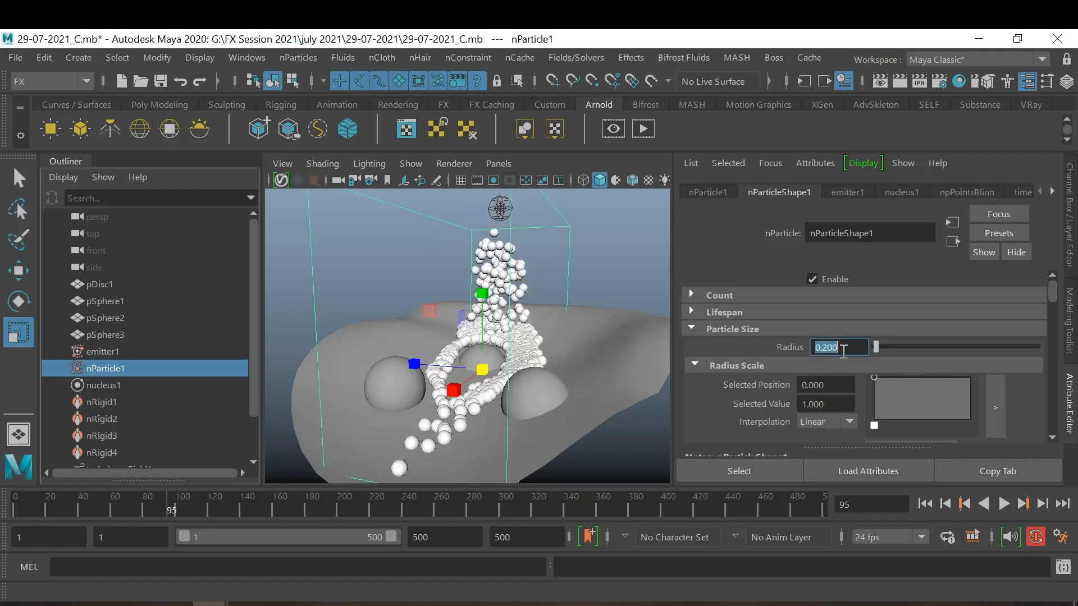
key(Return)
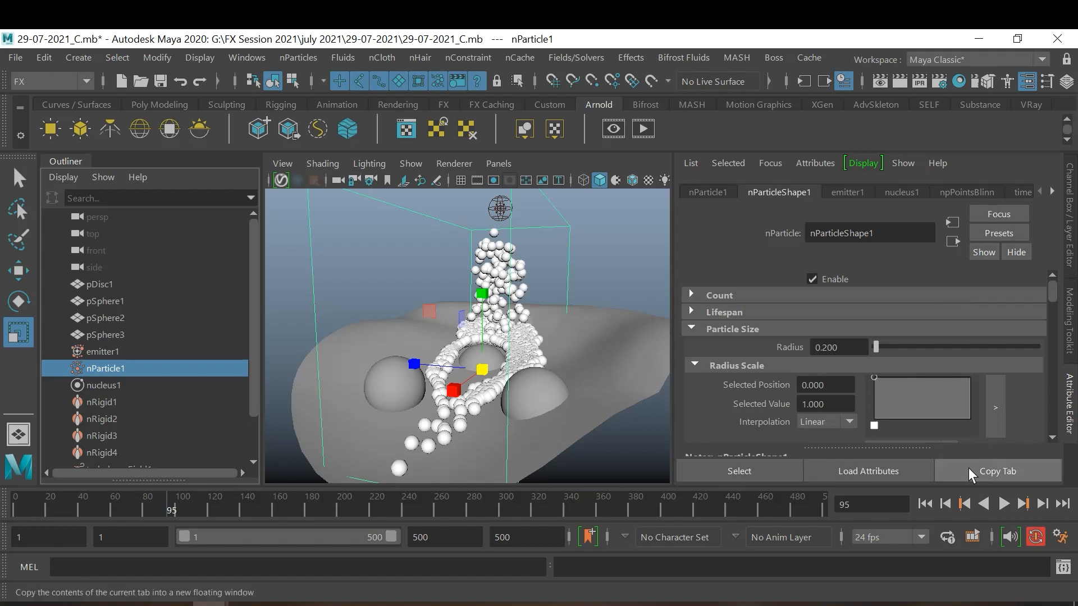
Step: Replay the simulation from the first frame to check the flow with the new particle radius
click(924, 504)
click(1002, 504)
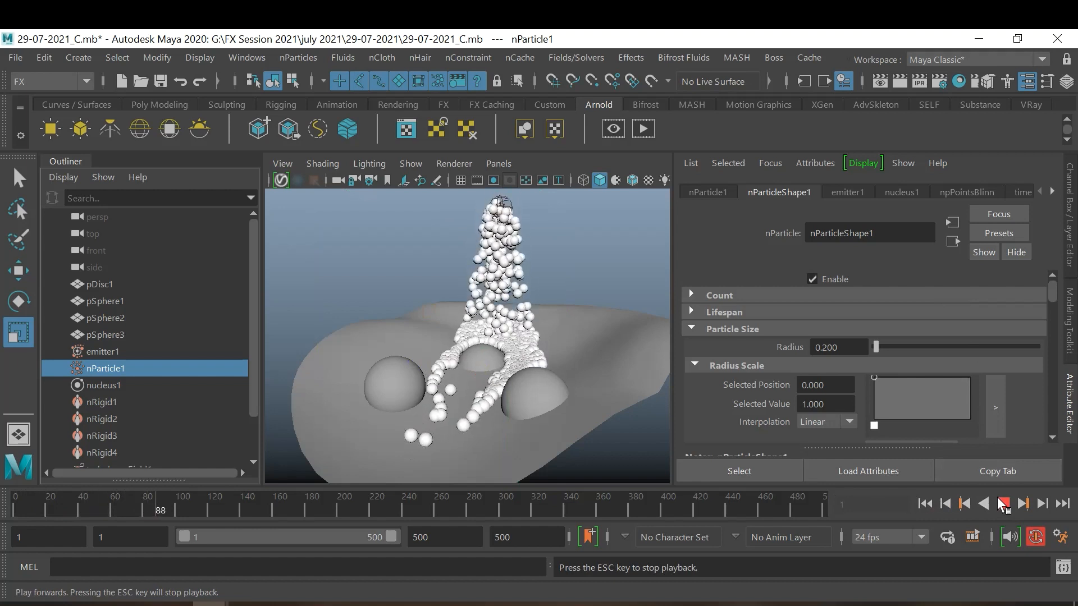
click(1003, 504)
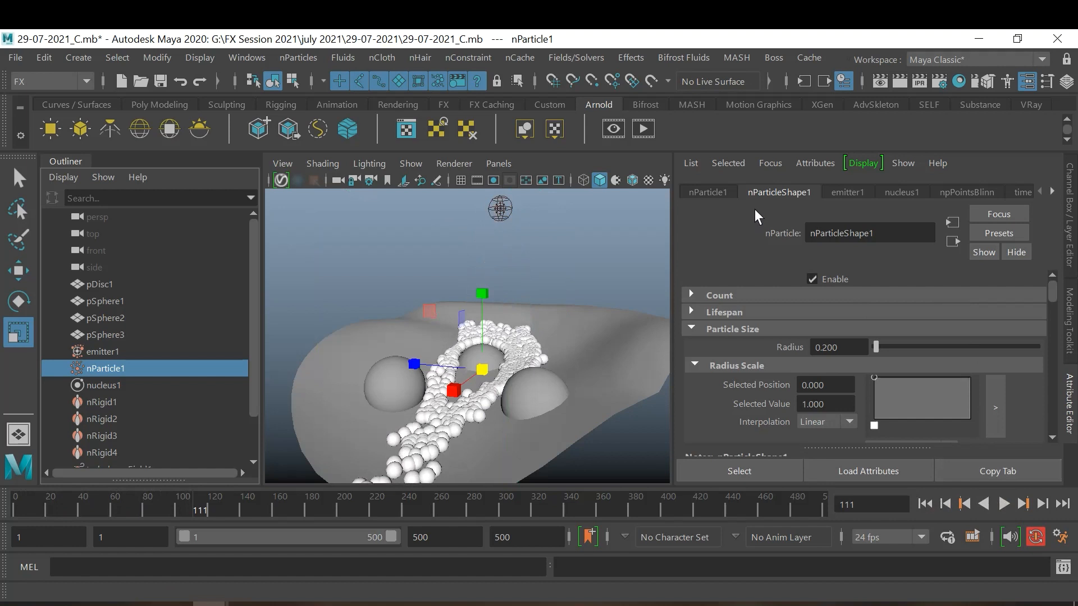
Step: Set emitter1's emission rate to 1000 particles per second at its frame 80 key
click(114, 351)
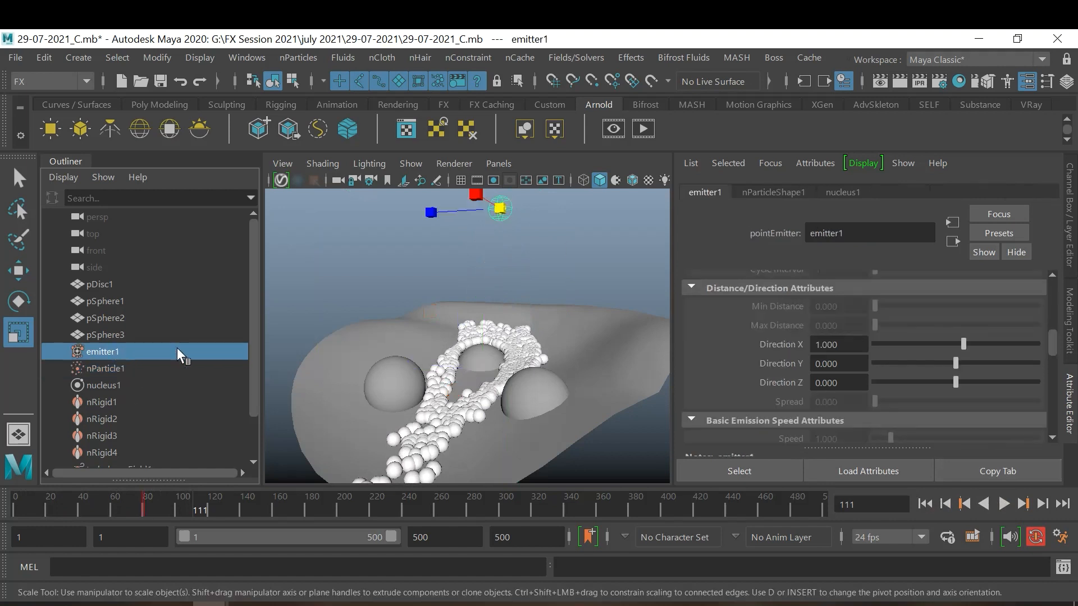
scroll(955, 367, up, 5)
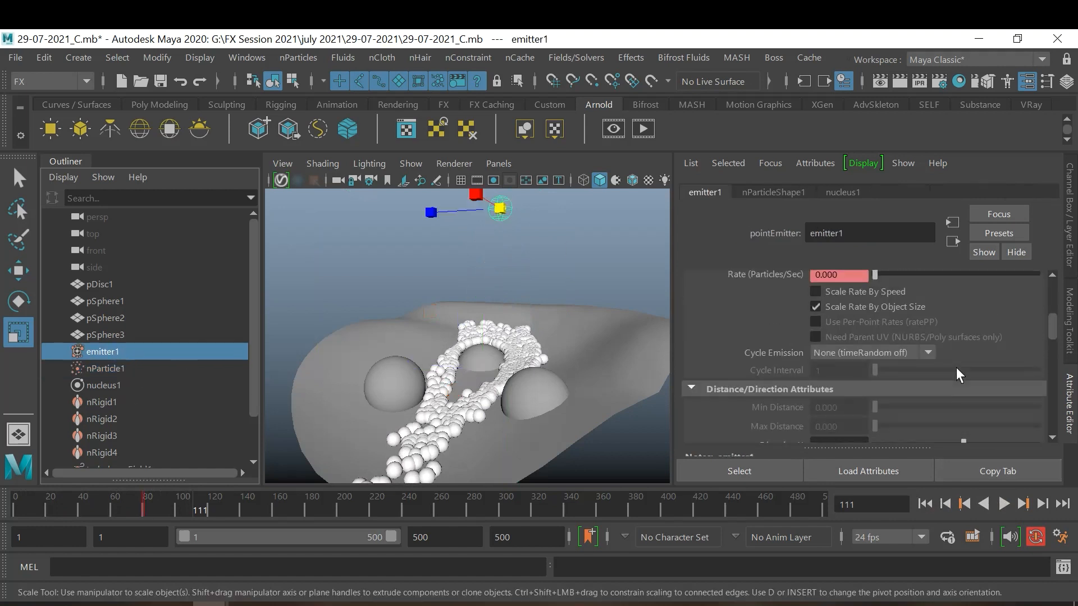
click(970, 504)
click(971, 504)
drag(855, 375, 795, 357)
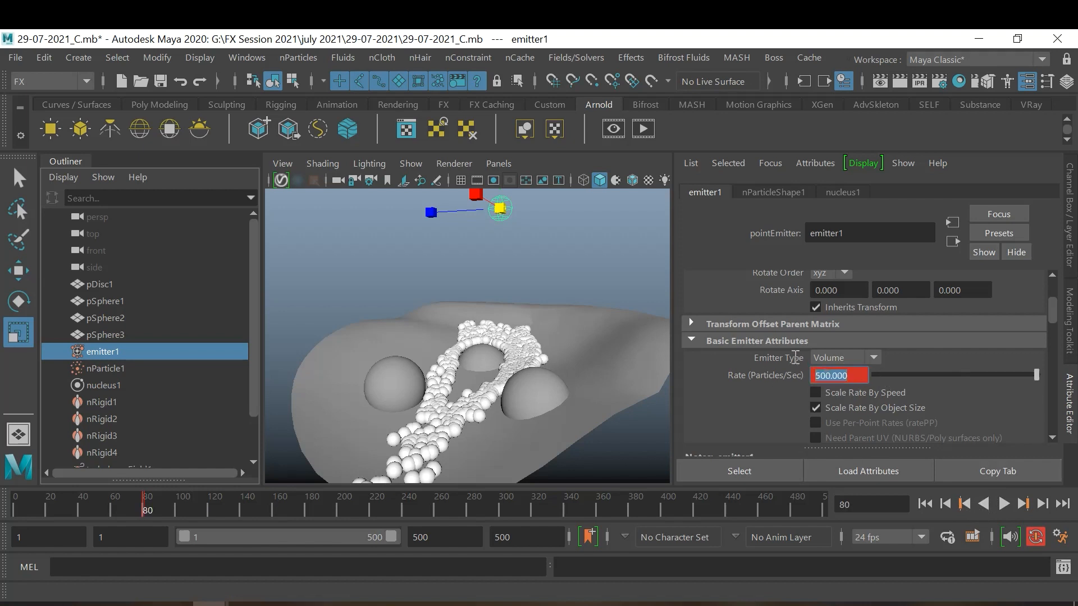
text(1000)
key(Return)
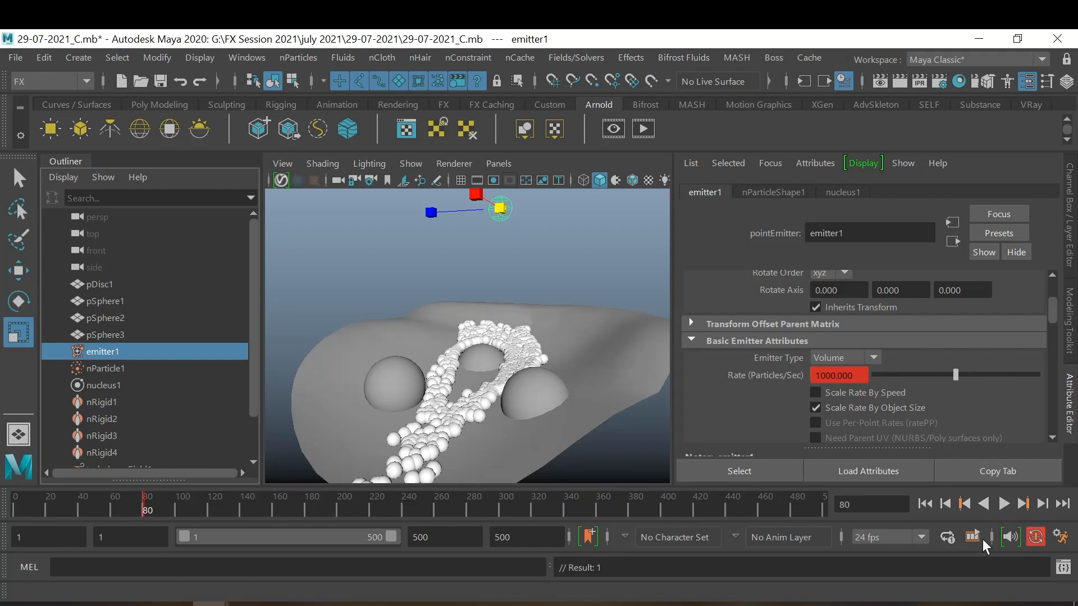
Step: Play the simulation from the first frame to check the flow with the changed emission rate
scroll(948, 419, down, 6)
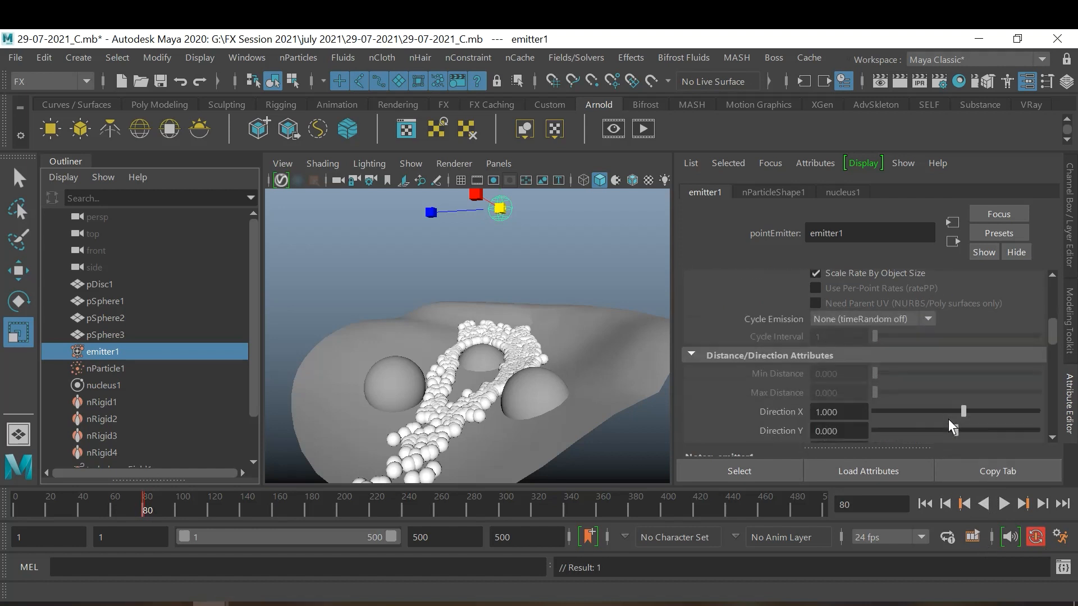
click(925, 505)
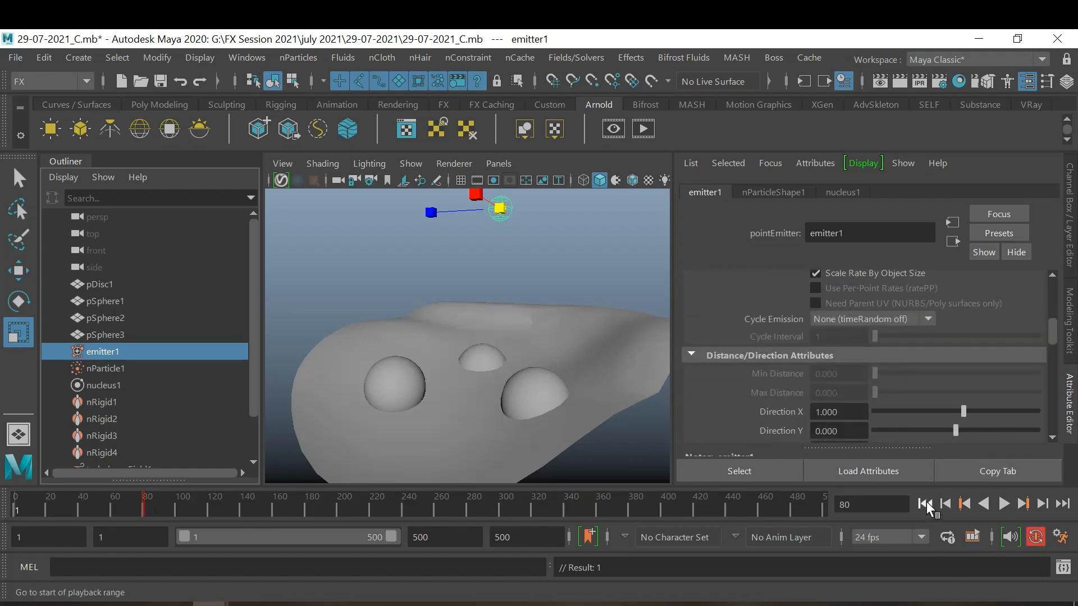
click(1004, 504)
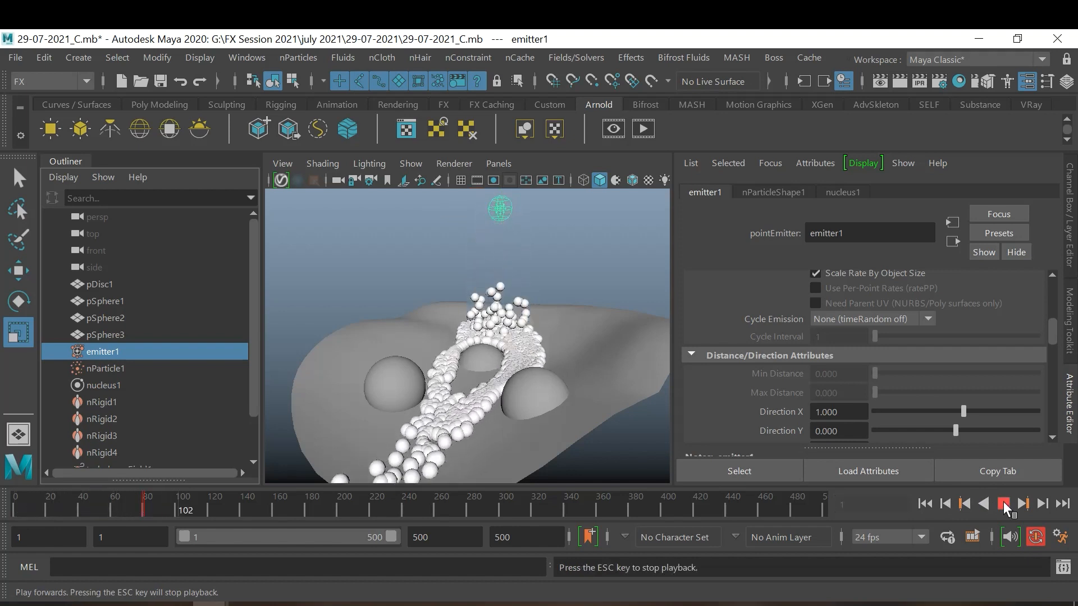
click(1004, 505)
Step: Stop the playback, clear the selection and save the scene as 29-07-2021_D
click(563, 245)
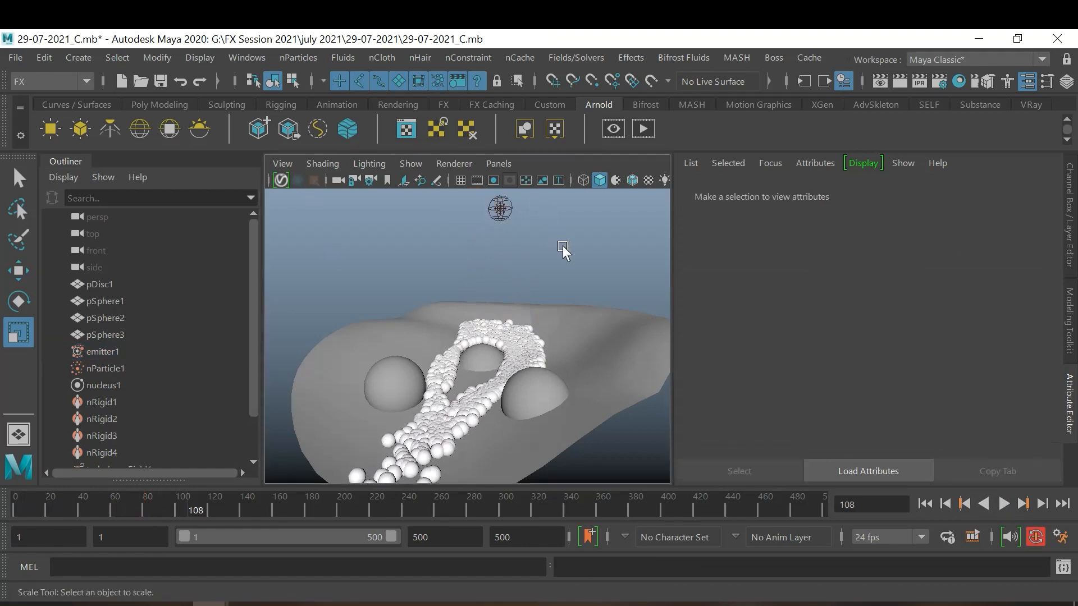
key(q)
key(ctrl+shift+s)
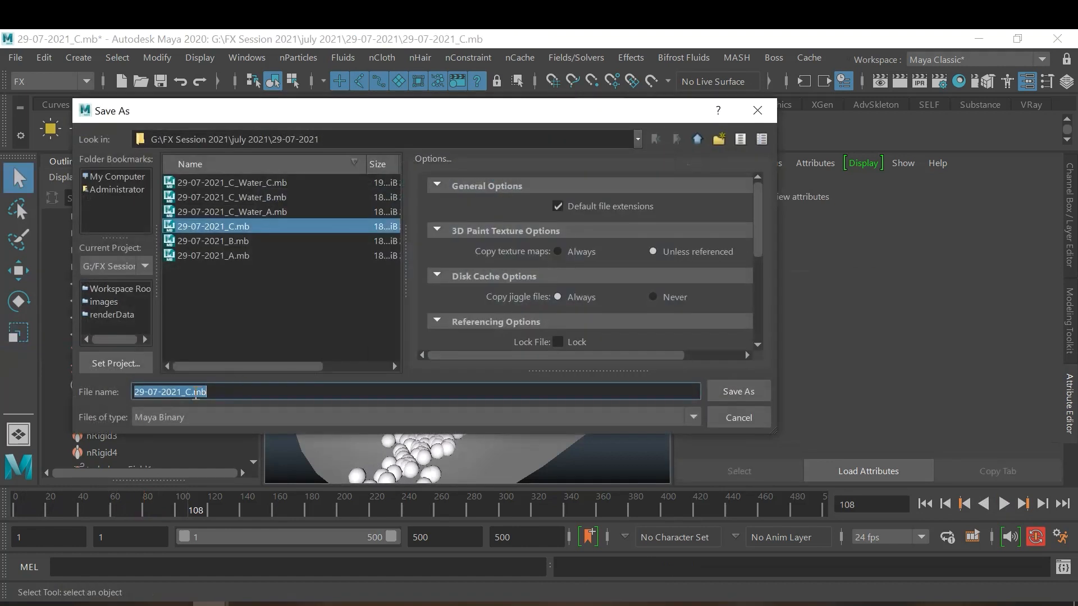
click(189, 392)
drag(188, 392, 231, 393)
text(D)
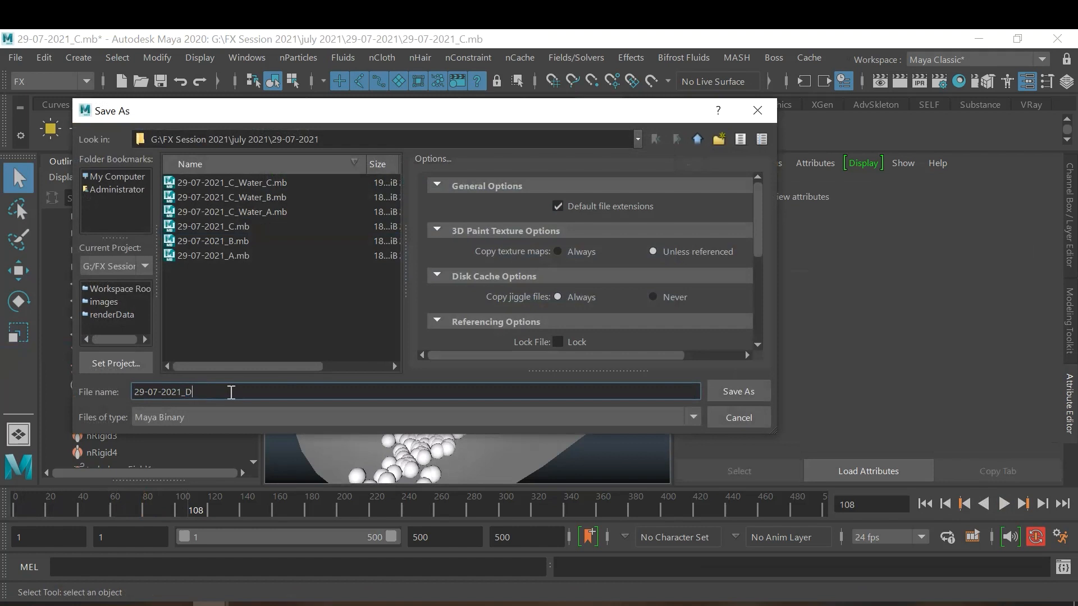
key(Return)
key(r)
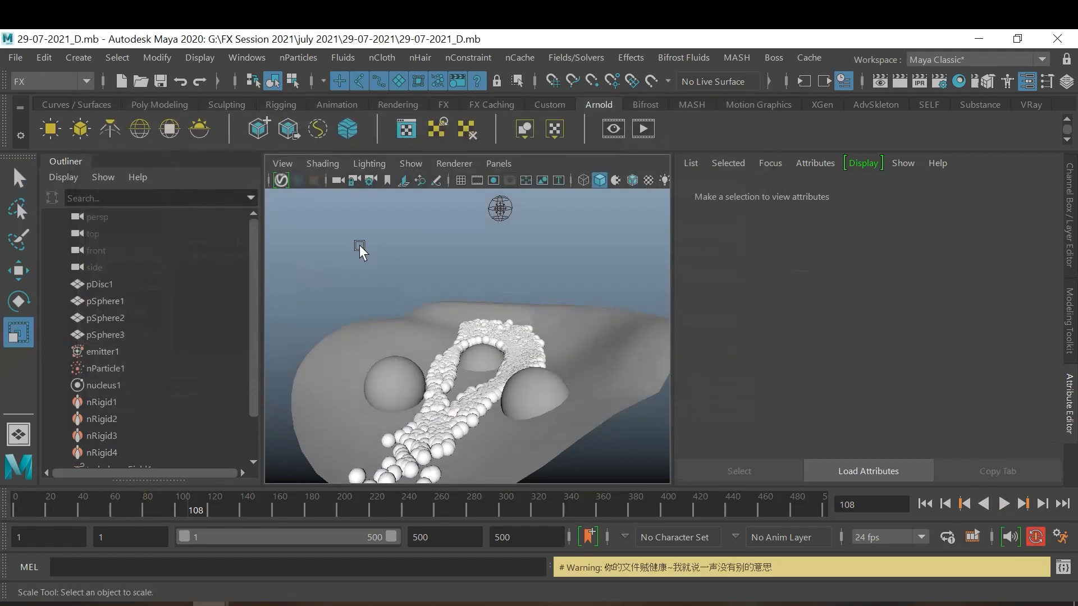
Step: Save another copy of the scene as 29-07-2021_D_Water_A
key(q)
key(ctrl+shift+s)
drag(193, 392, 217, 393)
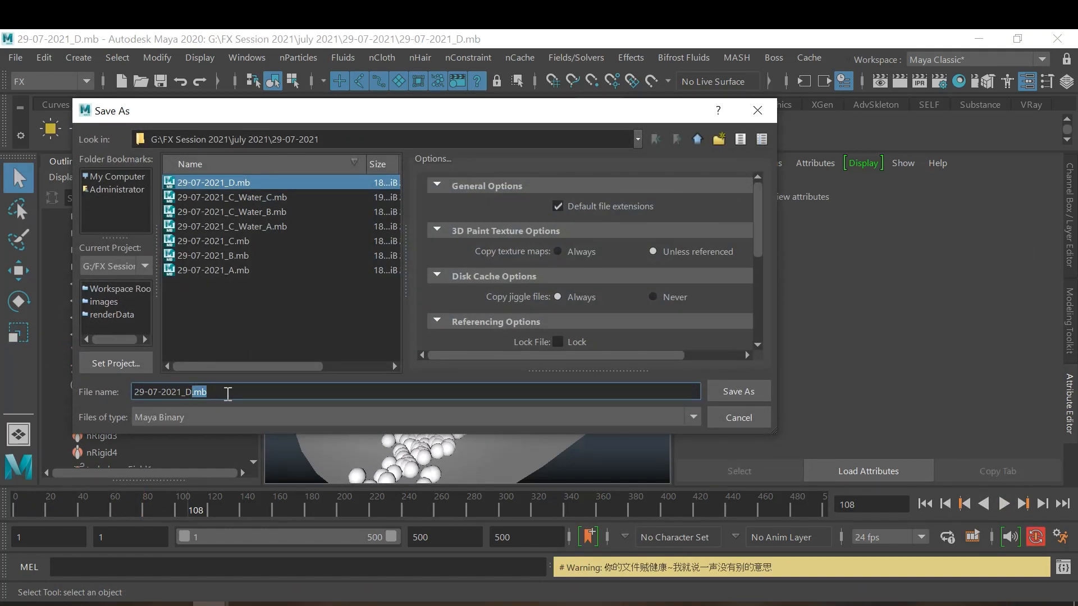
text(_W)
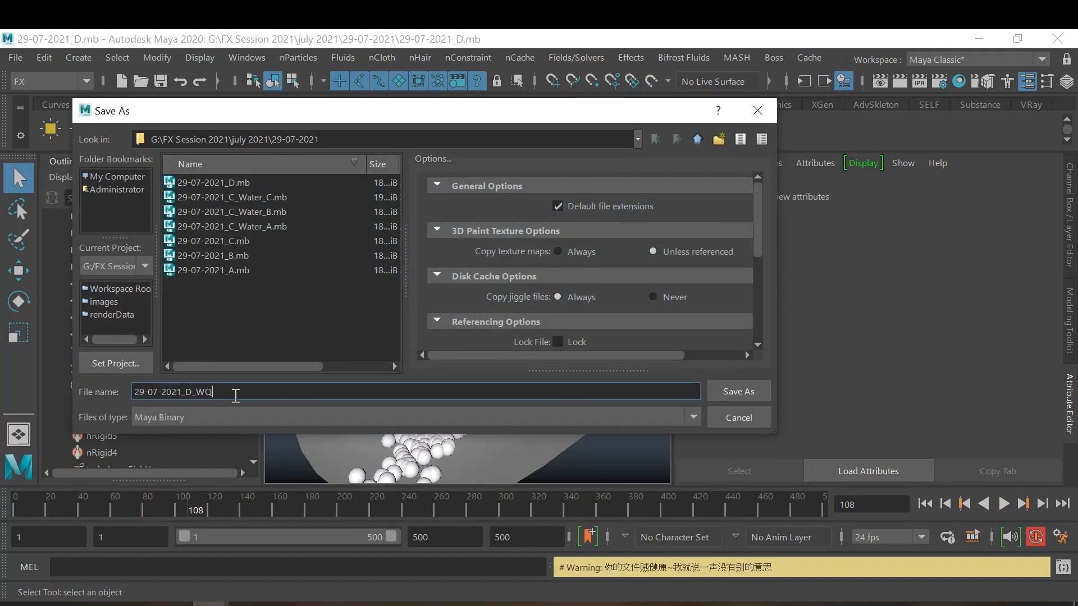
text(ater_A)
key(Return)
key(r)
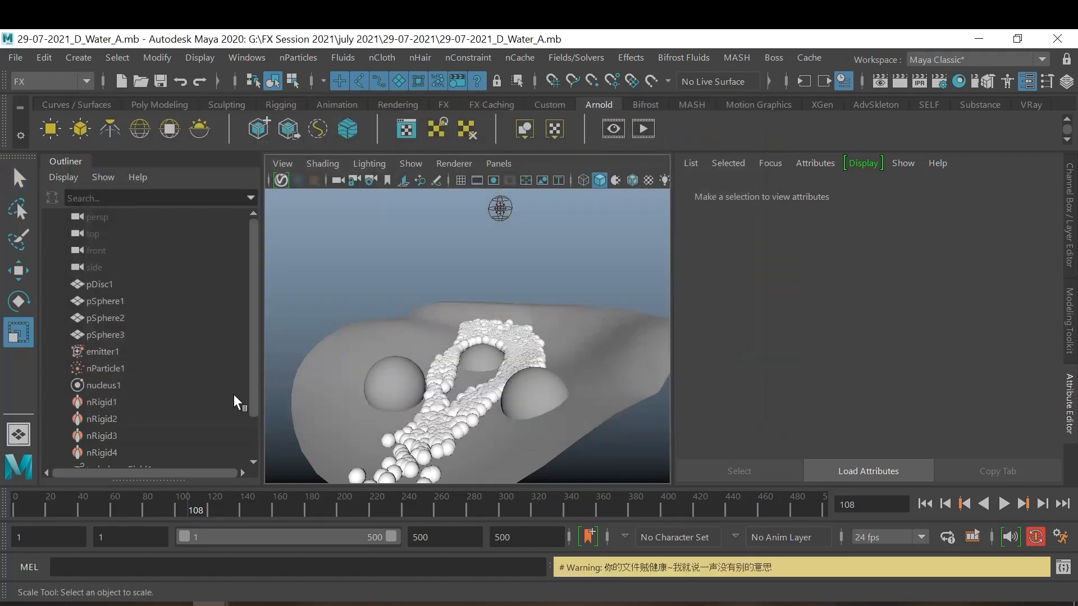
Step: Enable Scale Rate By Speed on emitter1 and play the simulation from the first frame to check the flow
click(512, 336)
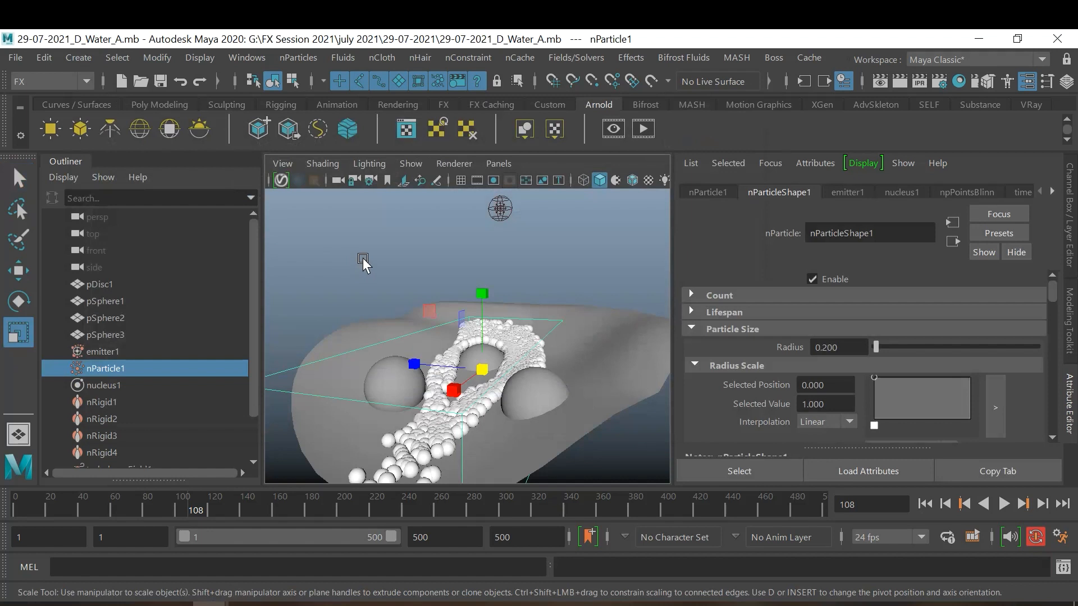
click(106, 352)
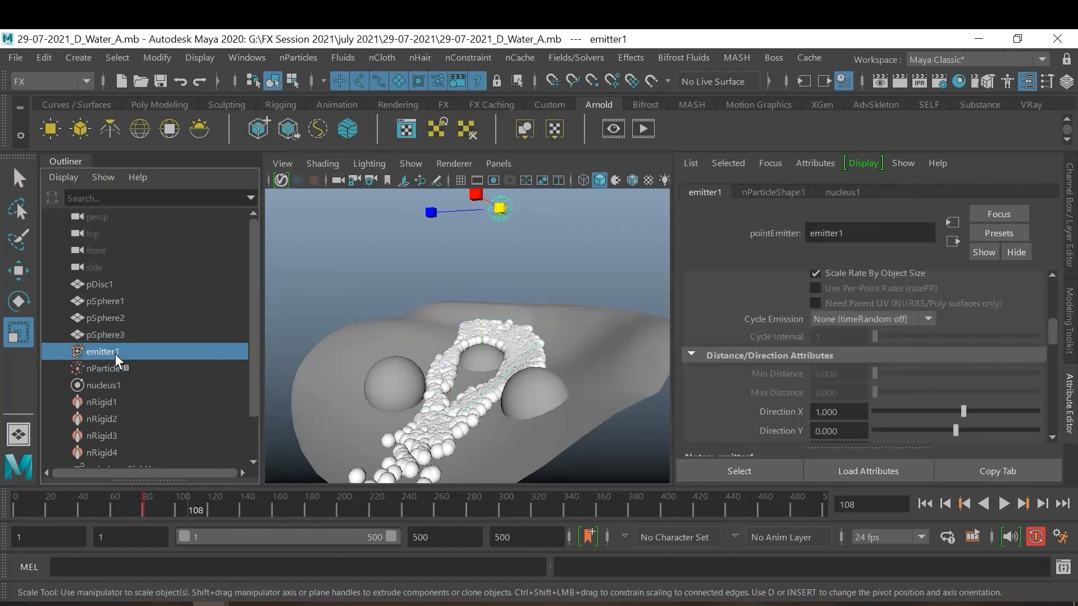
scroll(926, 364, up, 4)
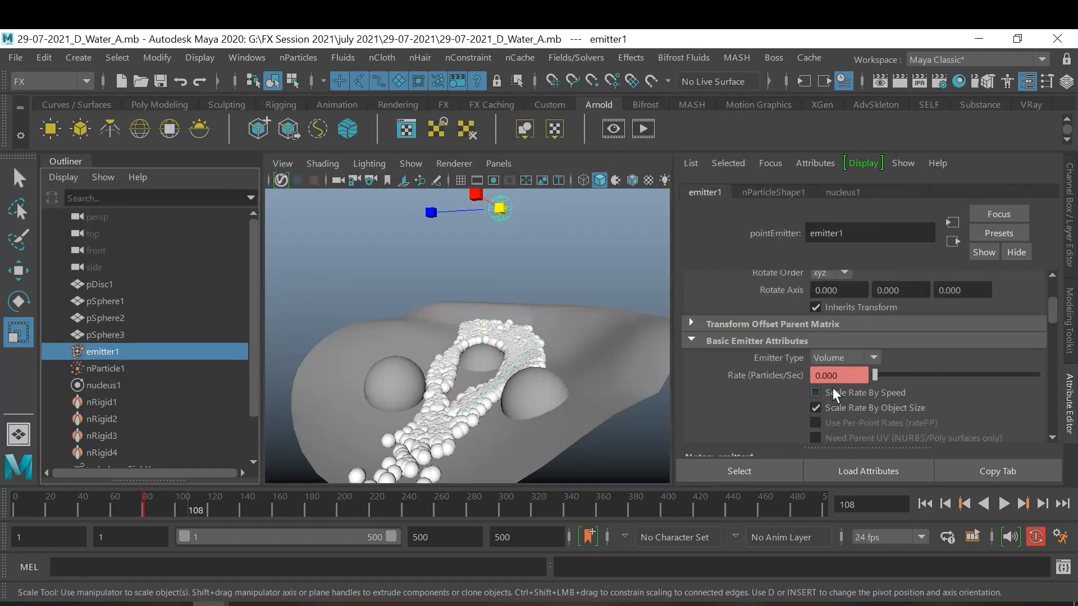
click(816, 392)
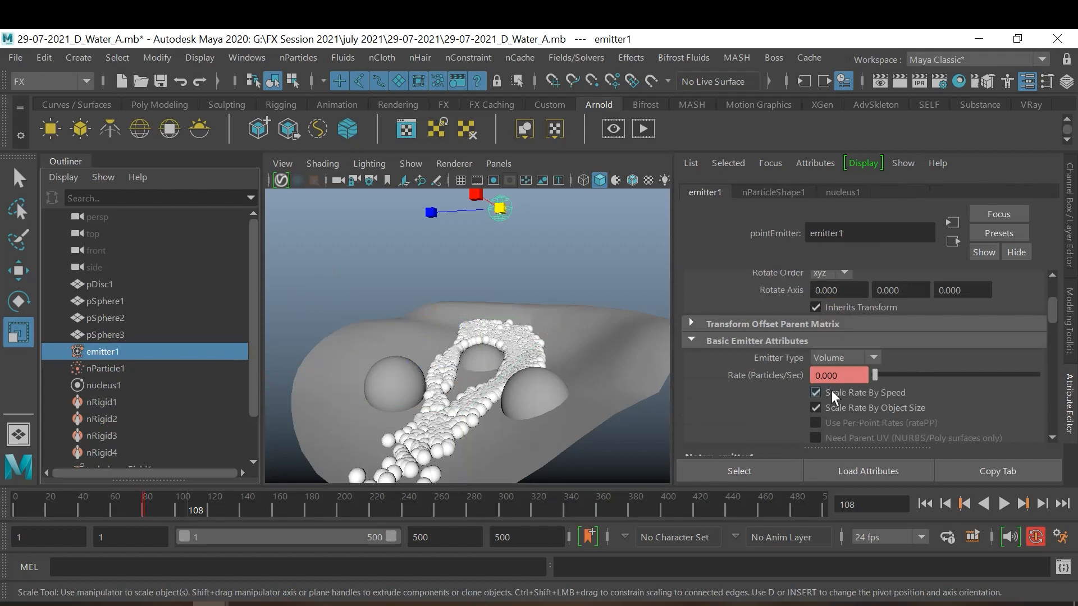
click(922, 504)
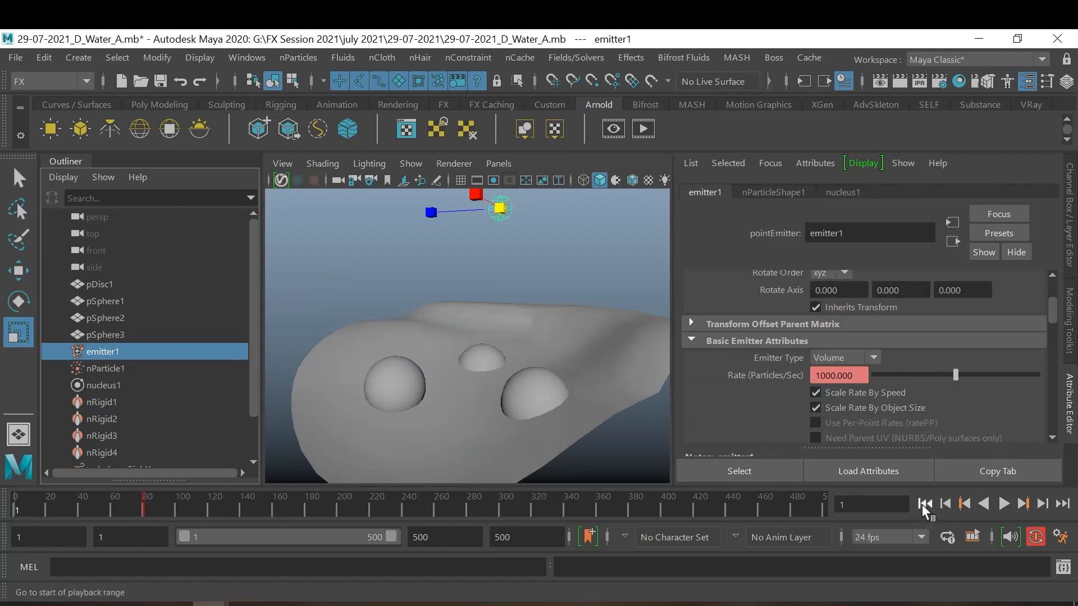
click(1003, 505)
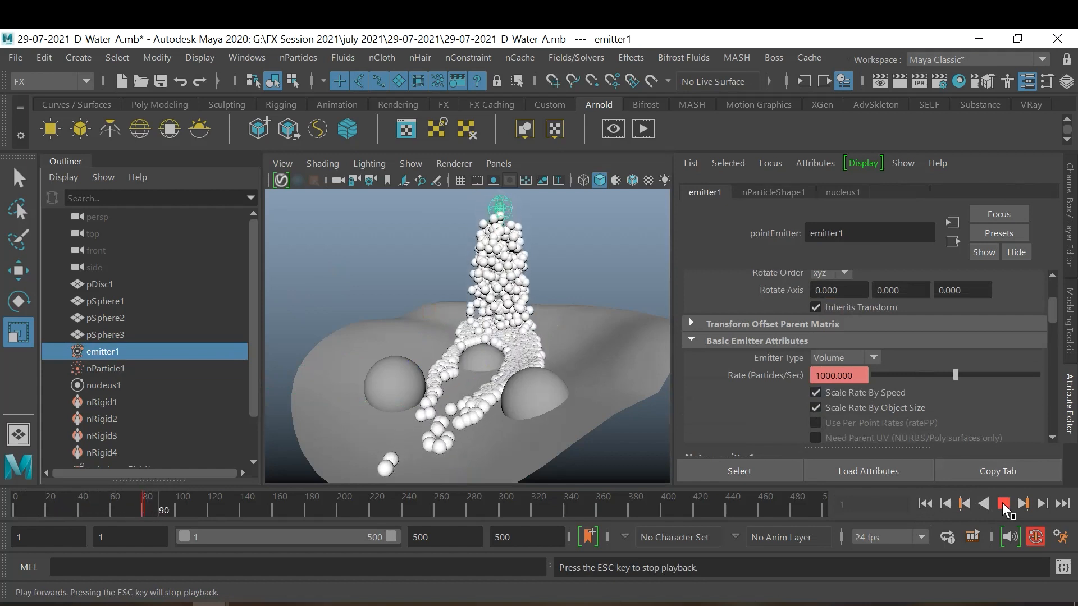
click(1002, 503)
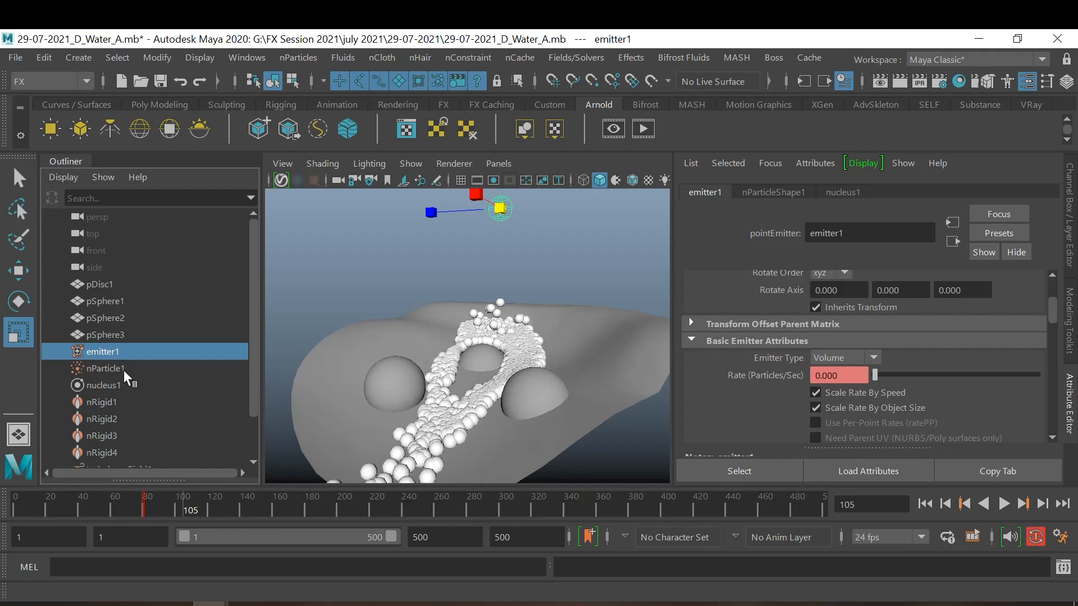
Step: In nucleus1's solver attributes, try 5 substeps, then set substeps to 8 and max collision iterations to 5
scroll(164, 370, down, 1)
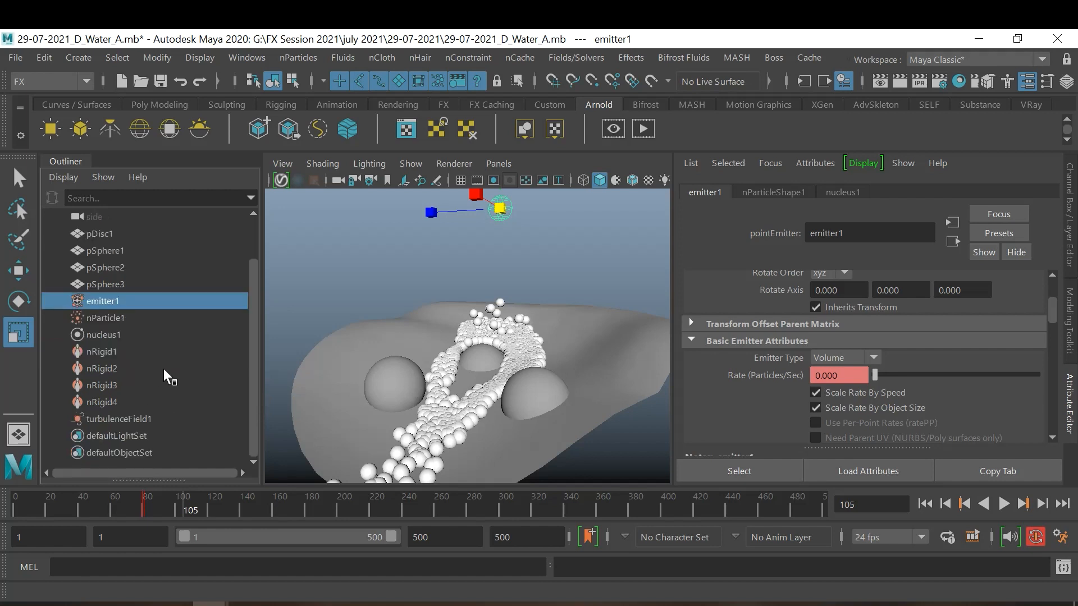
scroll(171, 393, up, 1)
scroll(168, 359, down, 1)
click(123, 337)
scroll(884, 385, down, 4)
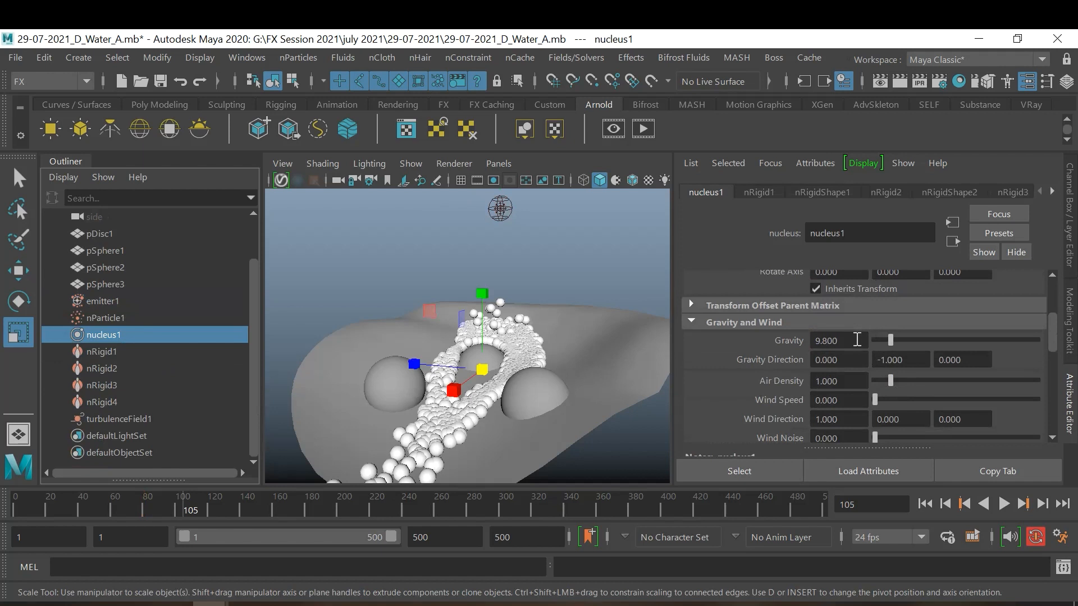
scroll(899, 354, down, 5)
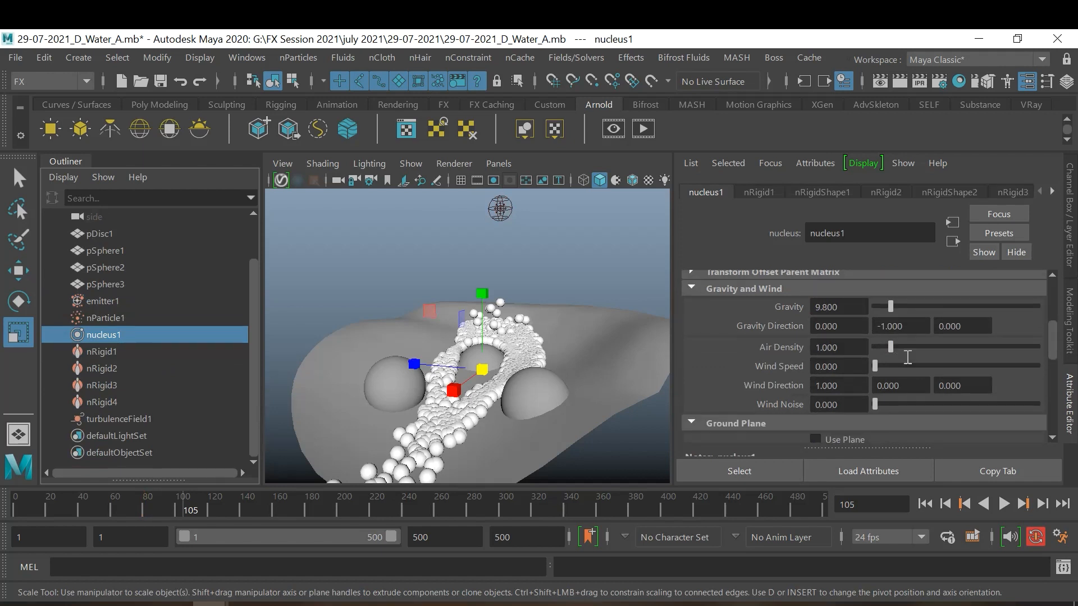
scroll(907, 357, down, 3)
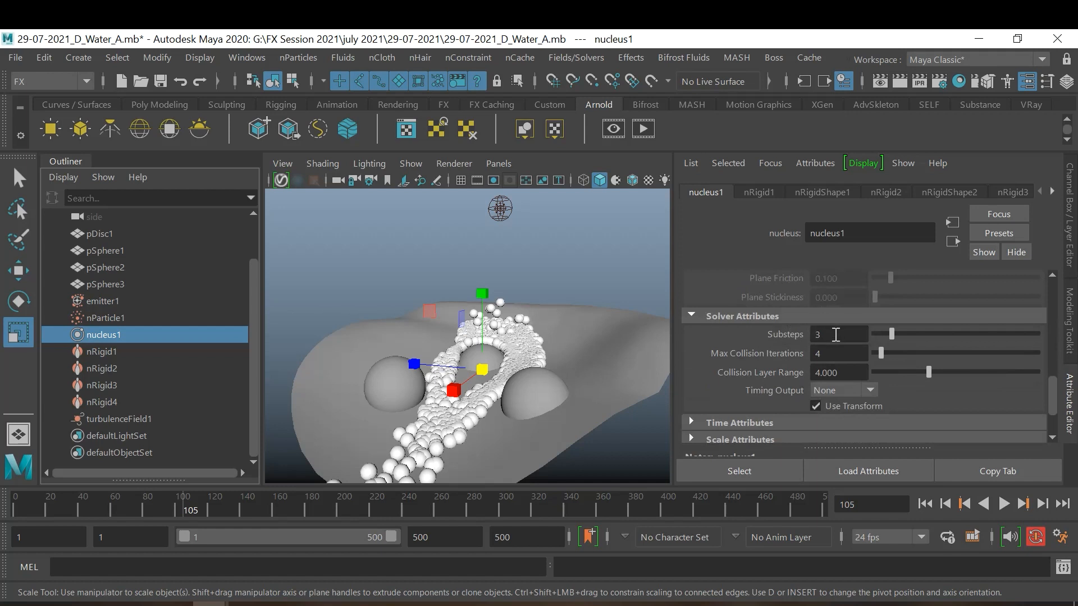
double_click(815, 334)
text(5)
key(Return)
text(8)
key(Return)
key(Tab)
text(5)
key(Return)
Step: Replay the simulation from the first frame to check the flow with the new solver settings
click(937, 503)
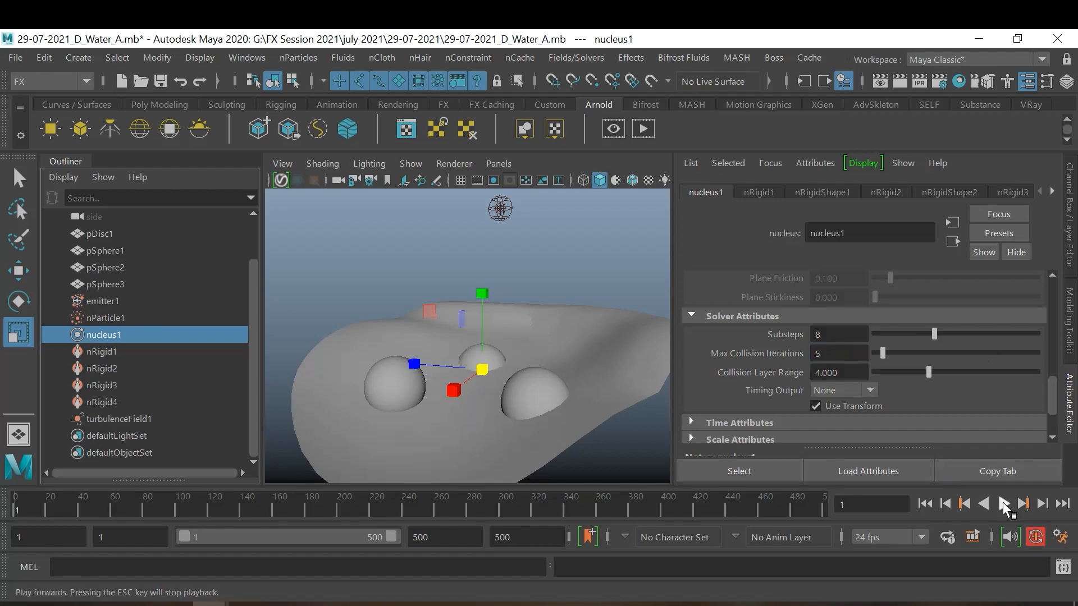
click(1003, 505)
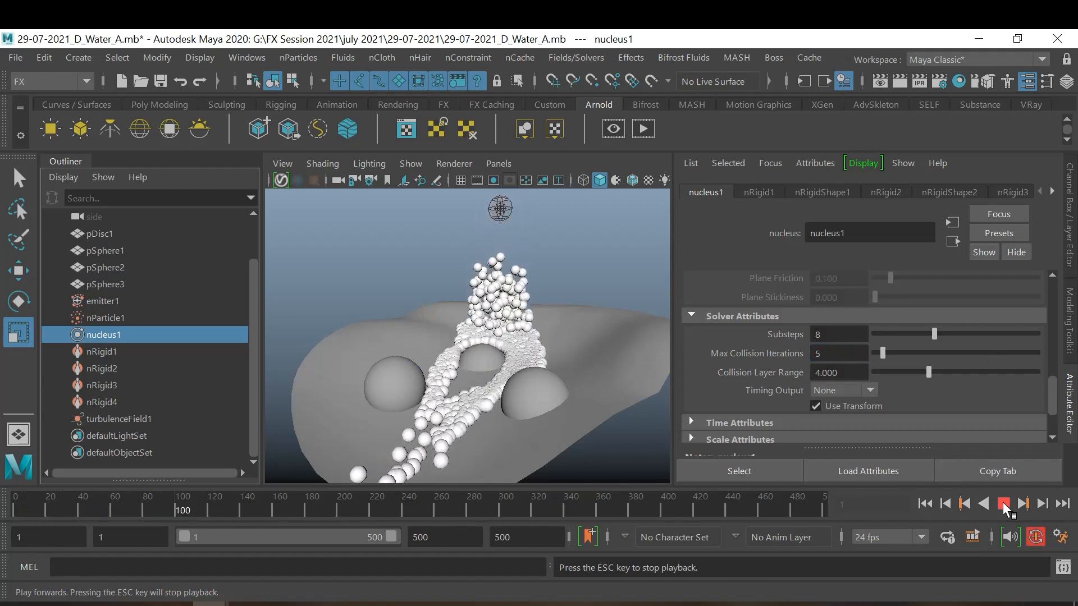
click(1004, 505)
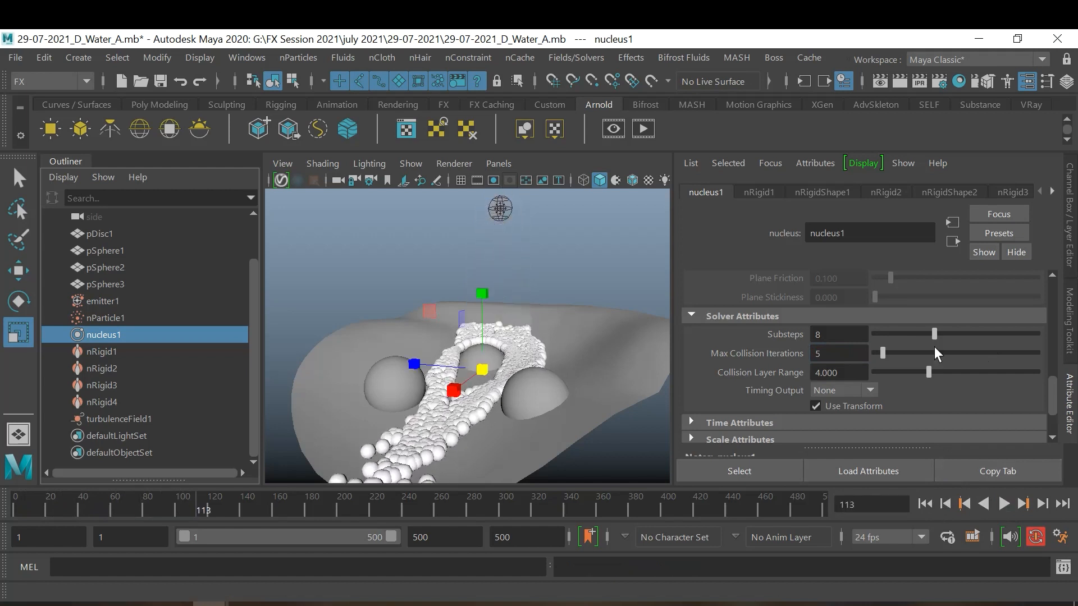
Step: Try a gravity of 98 on nucleus1 and play the simulation from the first frame
scroll(947, 366, up, 5)
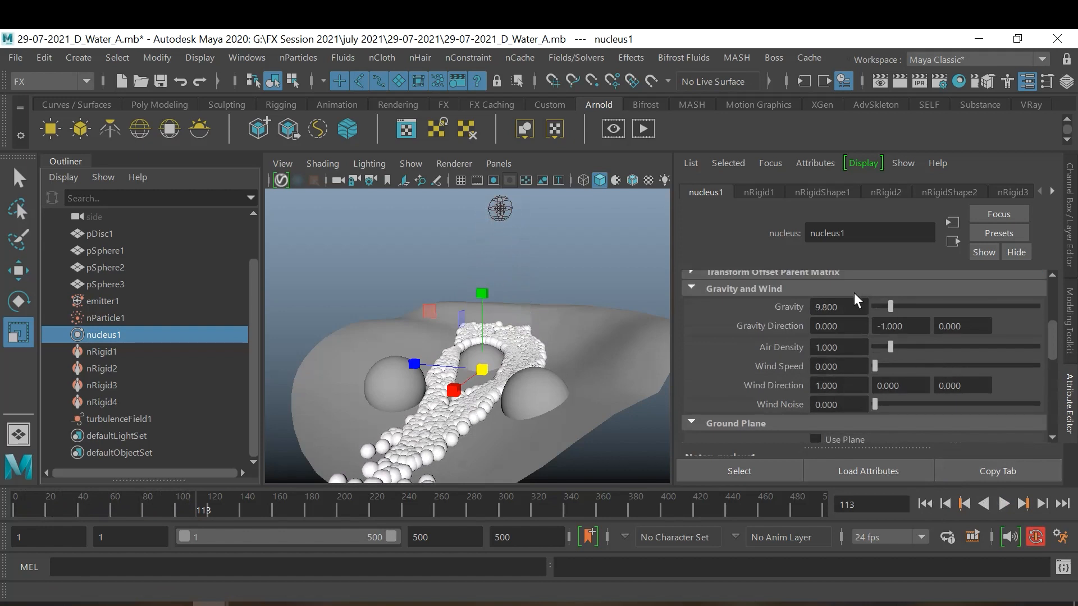
click(848, 307)
text(98)
key(Return)
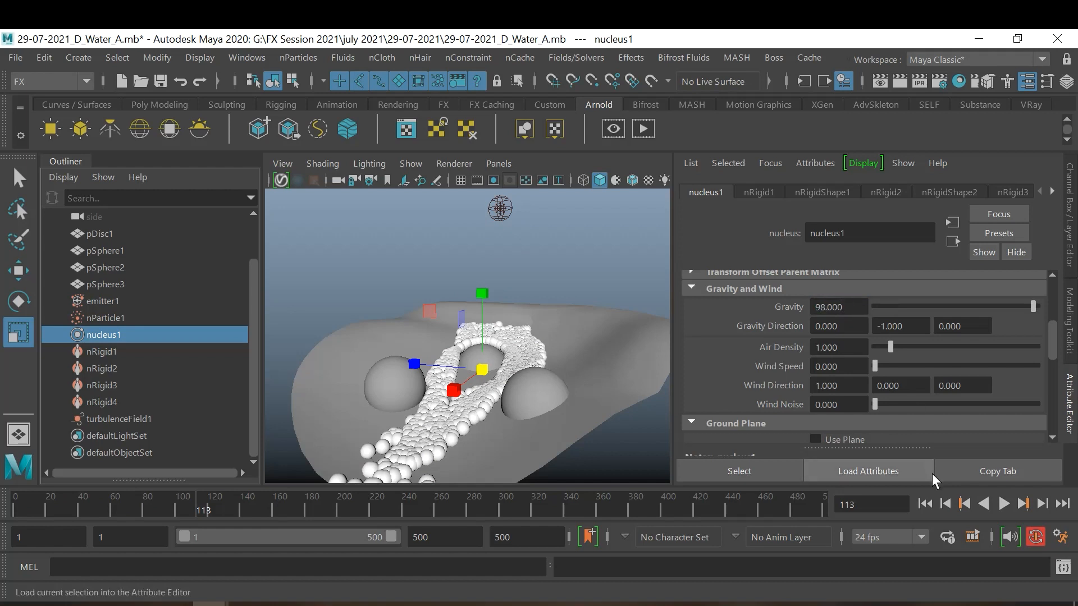
click(925, 505)
click(1011, 510)
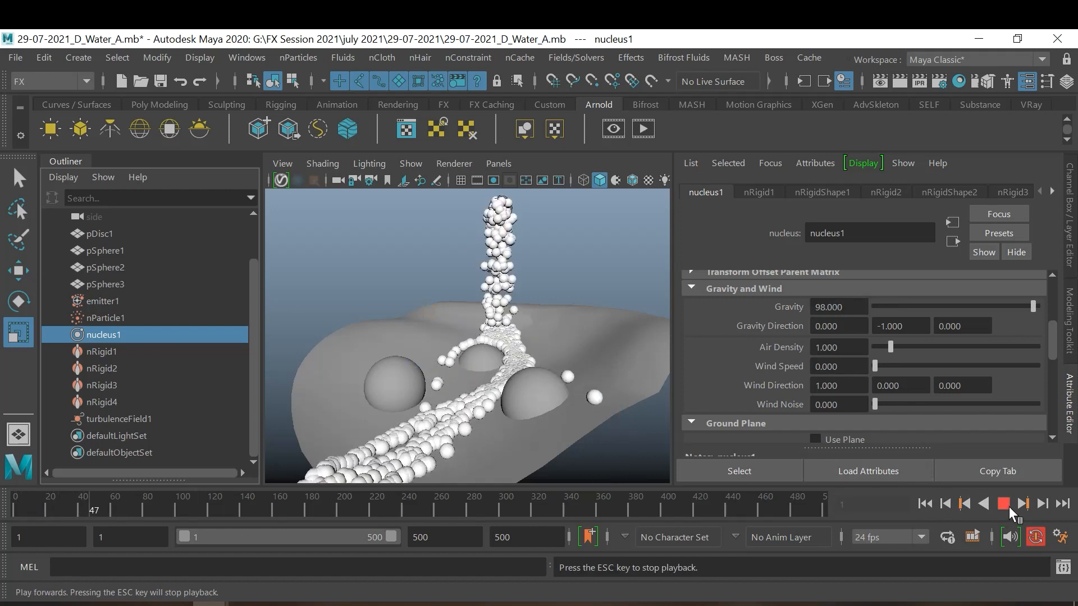
click(1004, 504)
Step: Set nucleus1's gravity back to 9.8
click(853, 308)
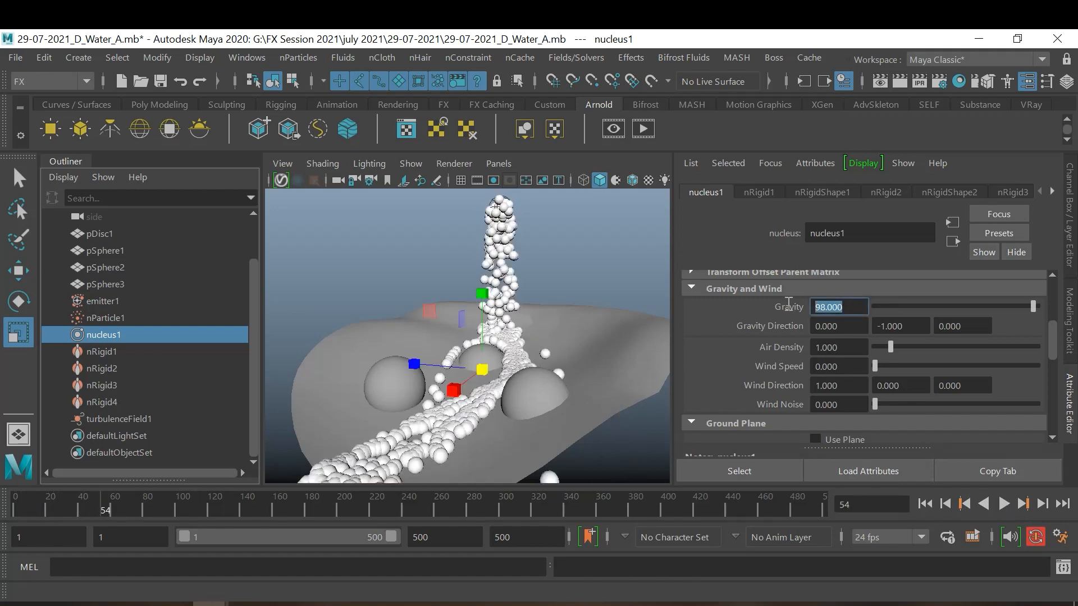
text(9.8)
key(Return)
key(Return)
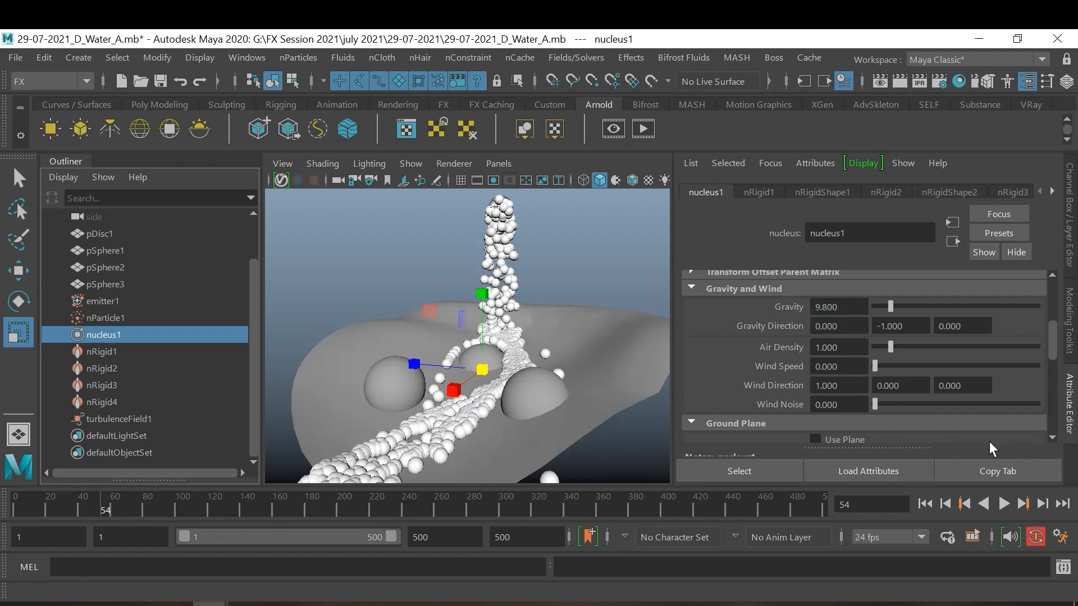
Step: Play the simulation from the first frame and stop it at frame 83
click(924, 505)
click(1004, 504)
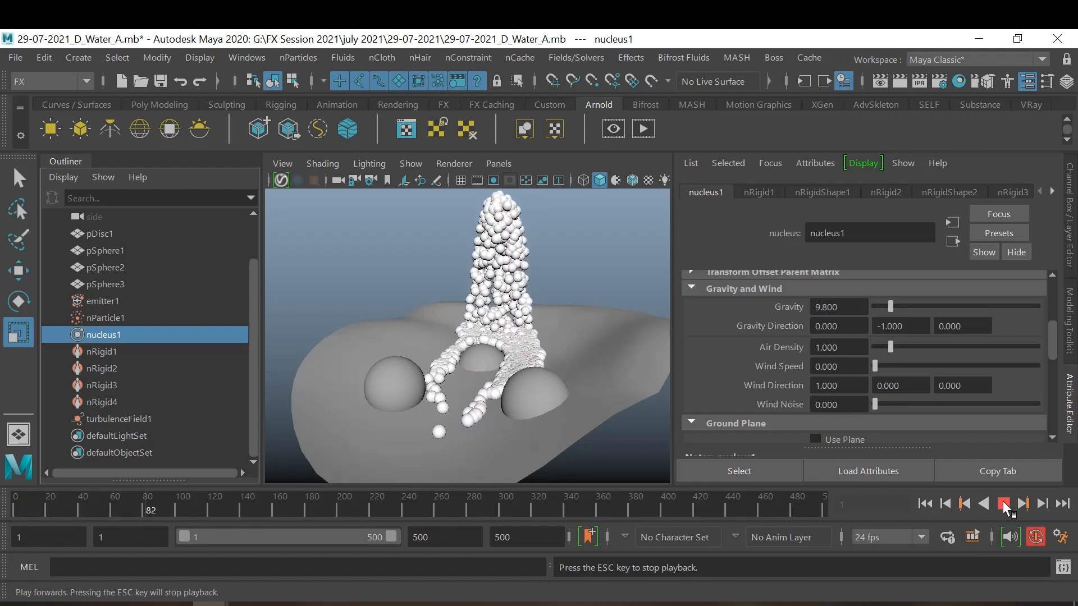
click(1005, 508)
Step: Convert the nParticle1 water stream to a polygon mesh with nParticle to Polygons
click(519, 249)
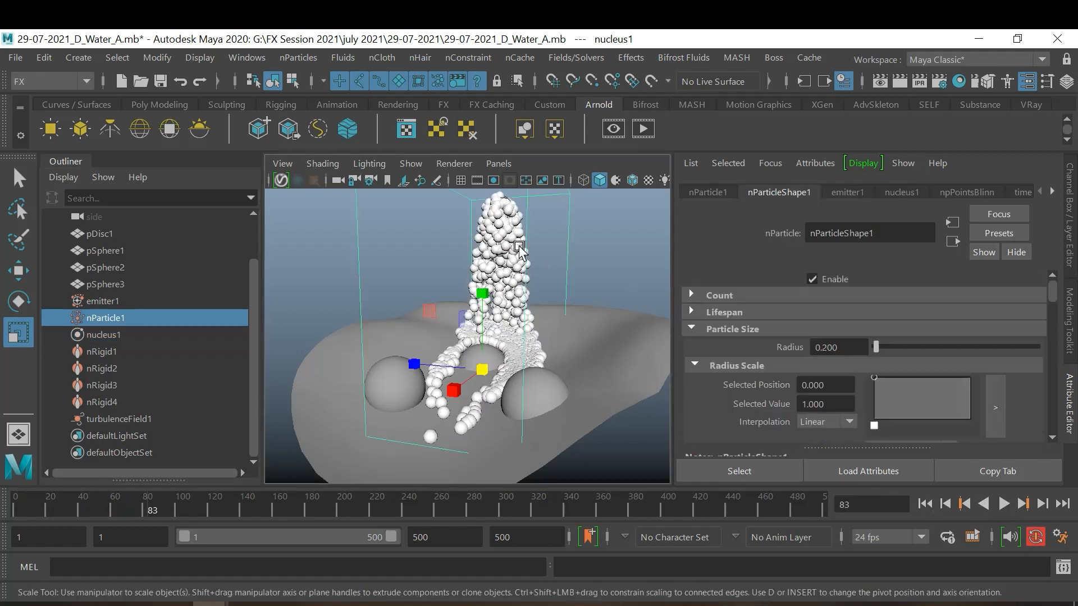
click(147, 58)
mouse_move(270, 462)
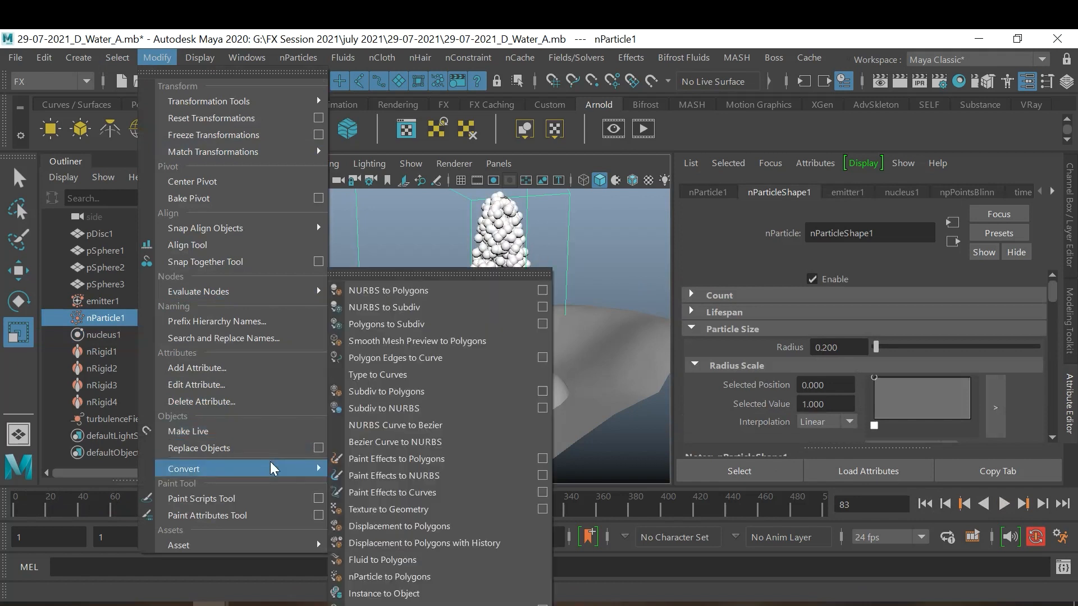
click(452, 576)
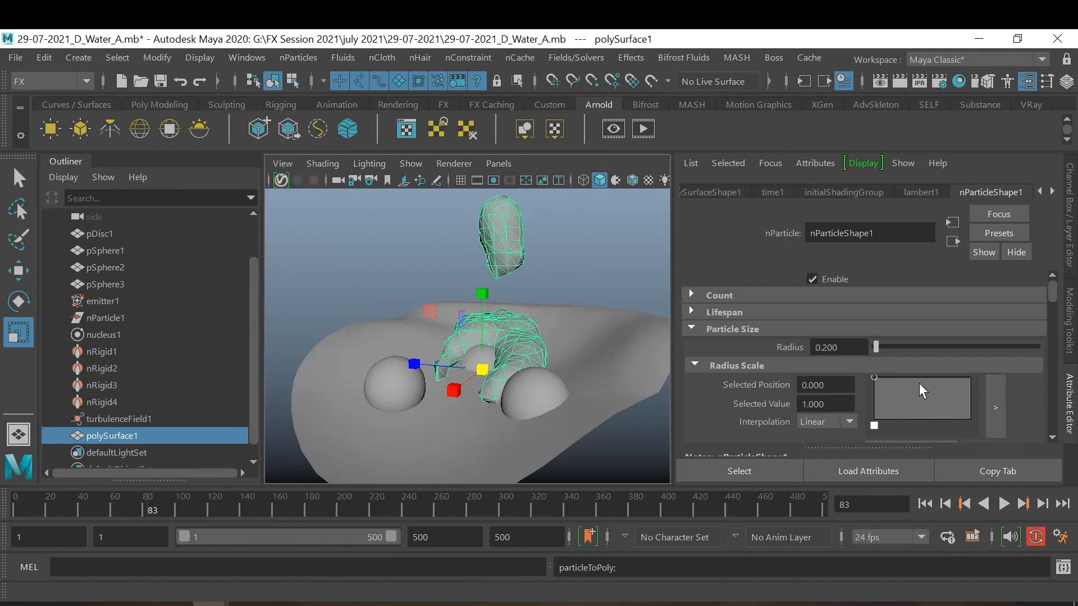
Step: Set the Output Mesh threshold of nParticleShape1 to 0.02
scroll(921, 385, down, 5)
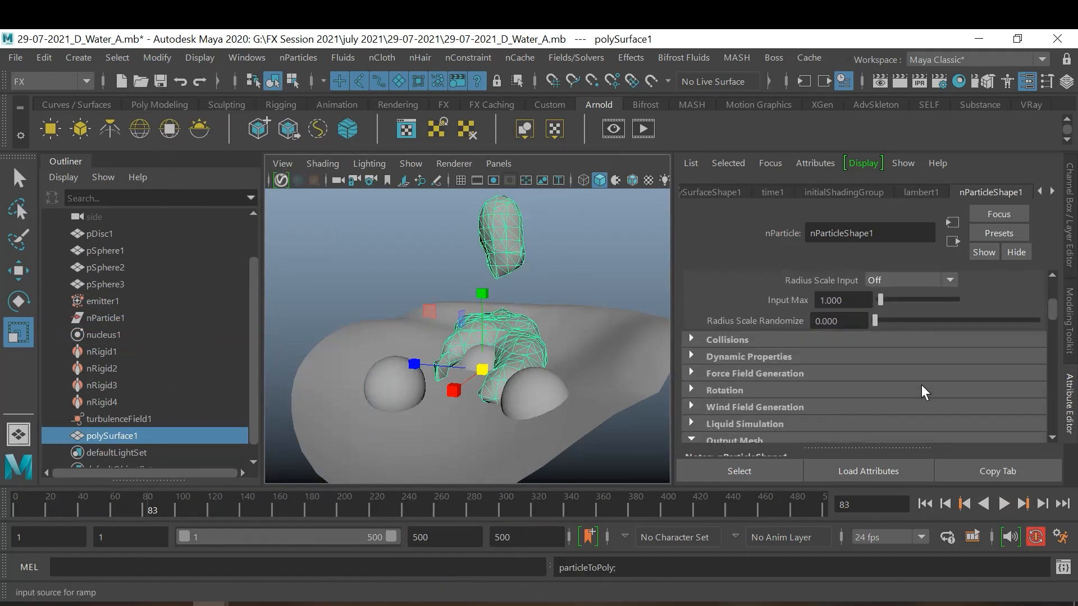
scroll(921, 385, down, 5)
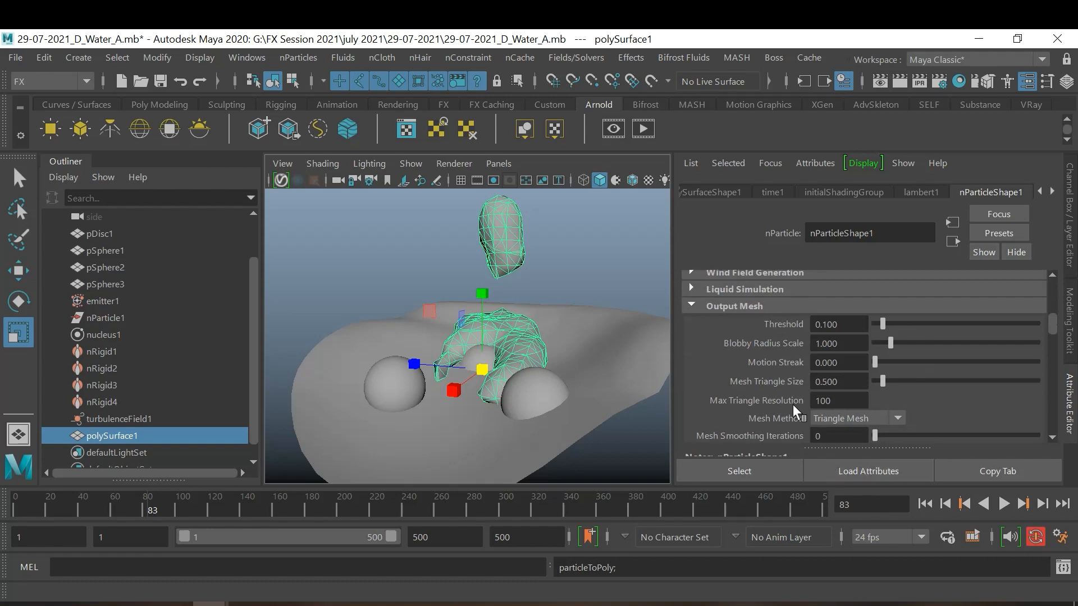
click(849, 325)
text(0.02)
key(Return)
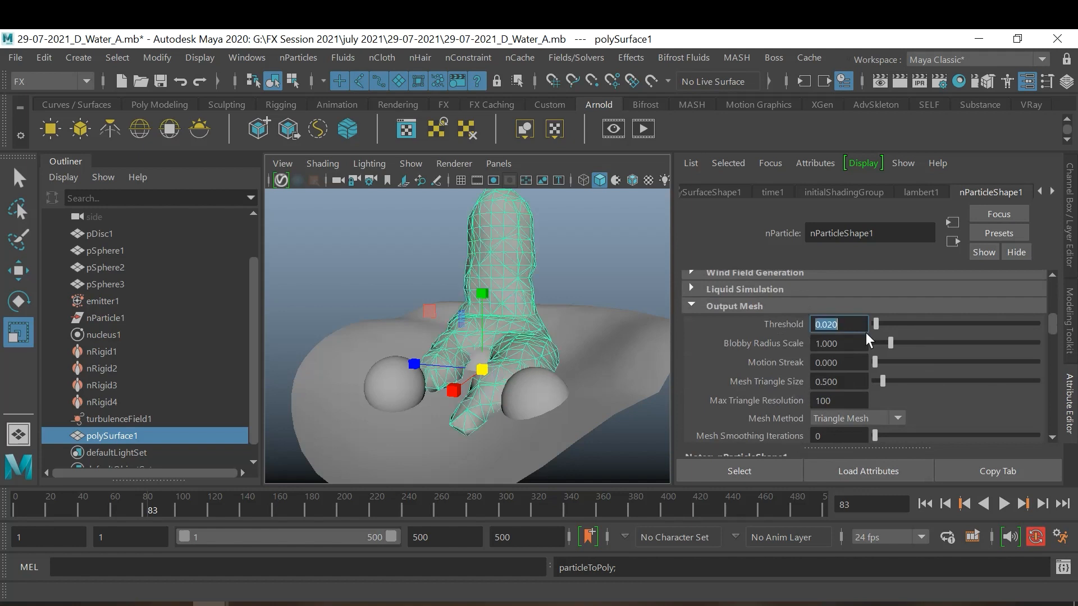
click(876, 330)
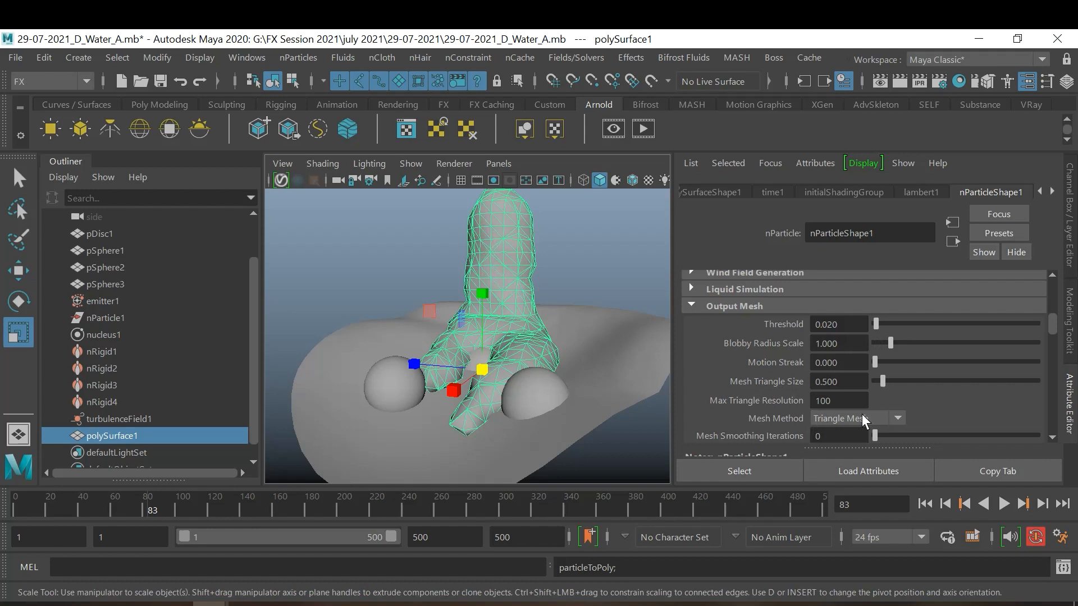
Step: Set the Output Mesh triangle size of nParticleShape1 to 0.1
click(842, 382)
text(.1)
key(Return)
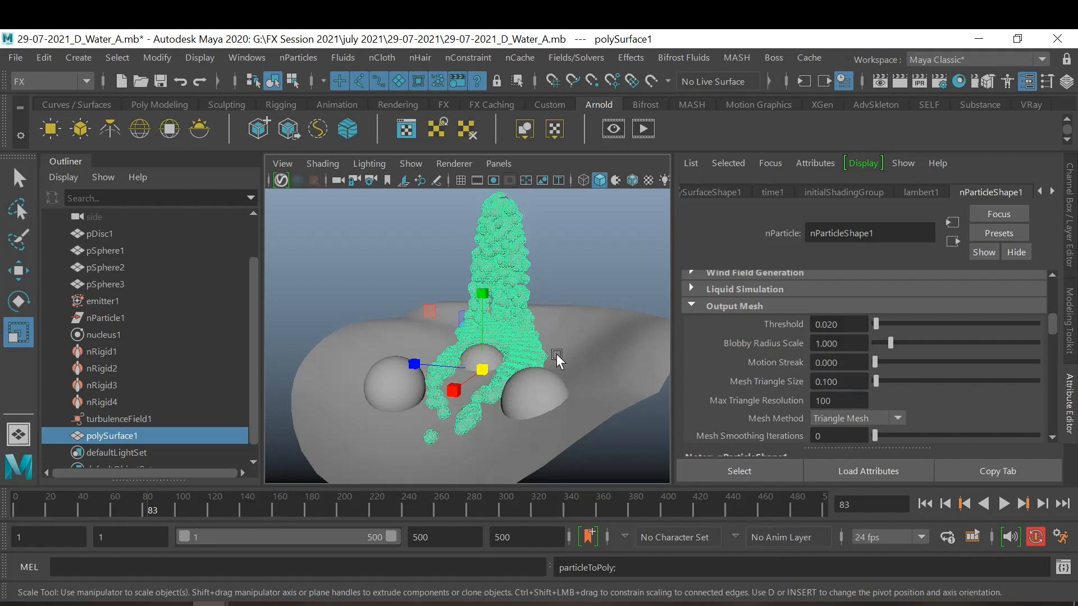
Step: Examine the surface of the water mesh around the spheres up close from several angles
scroll(570, 294, up, 3)
scroll(571, 294, up, 3)
alt+drag(608, 336, 555, 329)
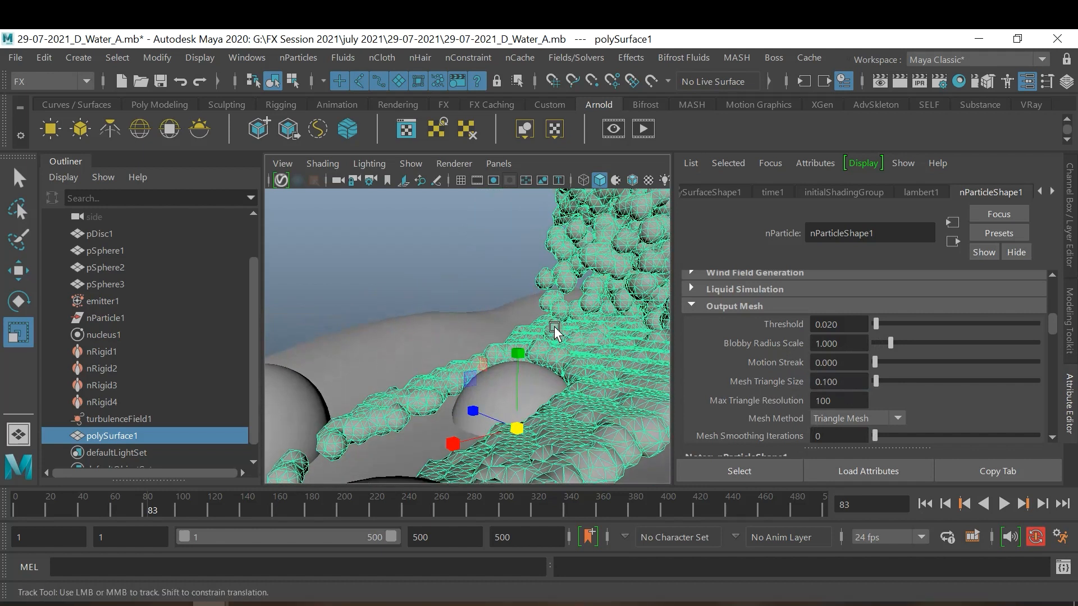
alt+middle_drag(556, 329, 517, 299)
mouse_move(517, 300)
alt+mouse_down()
mouse_move(556, 311)
mouse_move(506, 310)
mouse_move(504, 299)
alt+mouse_up()
alt+middle_drag(504, 299, 522, 302)
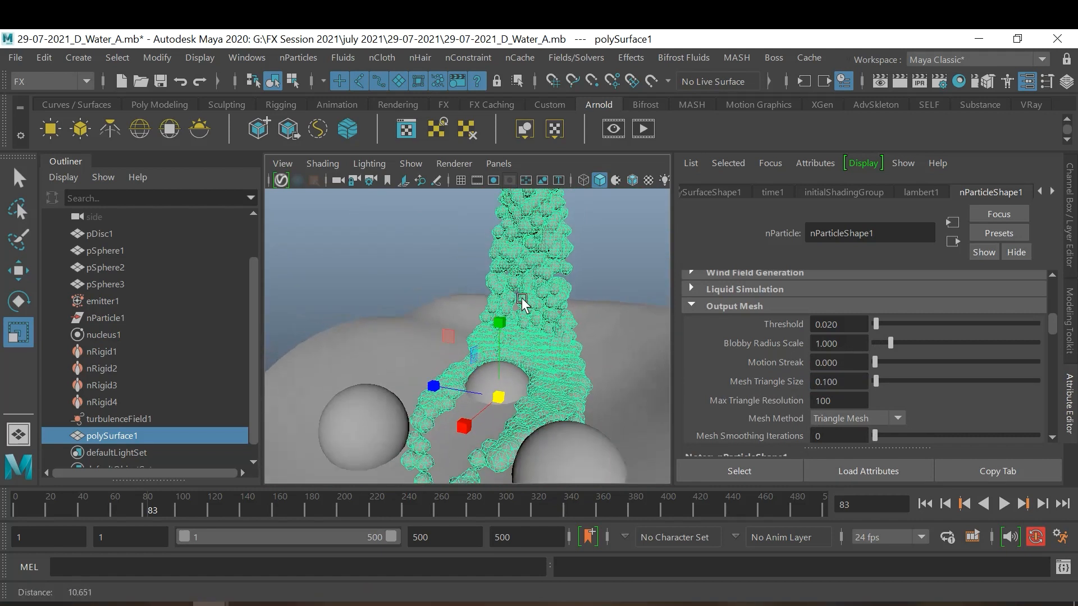
alt+drag(522, 302, 501, 304)
alt+middle_drag(501, 305, 500, 304)
alt+drag(500, 303, 584, 340)
alt+middle_drag(583, 336, 568, 335)
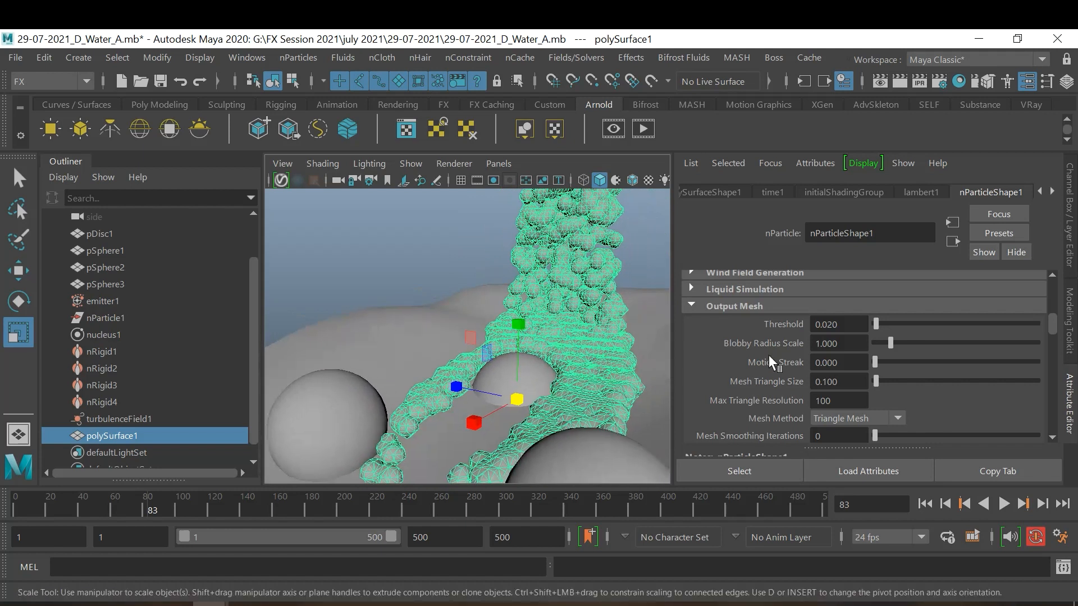
Step: Try an Output Mesh Blobby Radius Scale of 1.2 on nParticleShape1 and settle on 1.5
click(848, 345)
text(1.2)
key(Return)
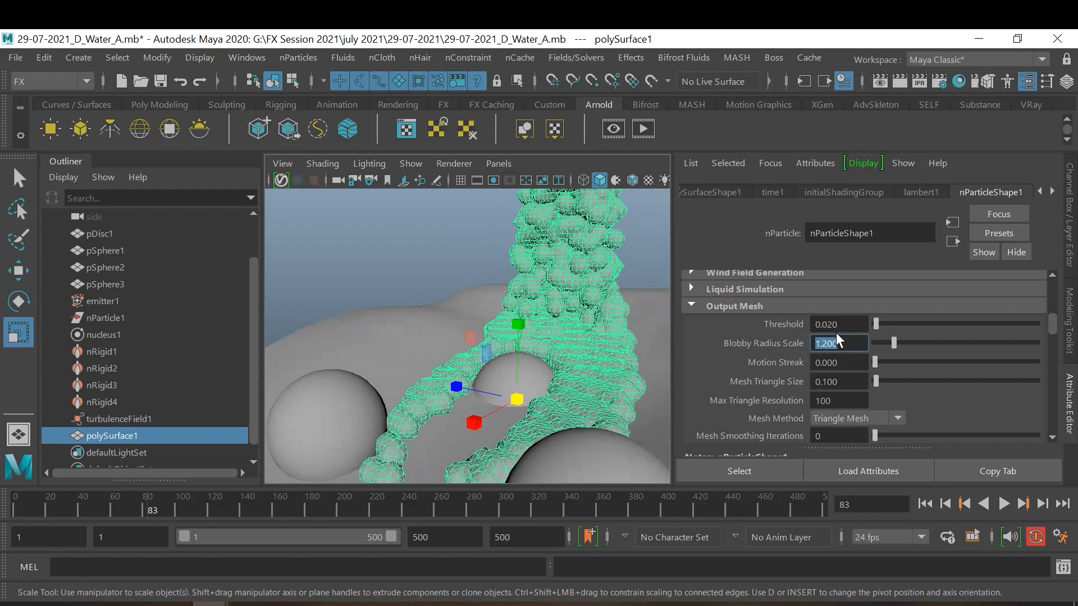
text(1.5)
key(Return)
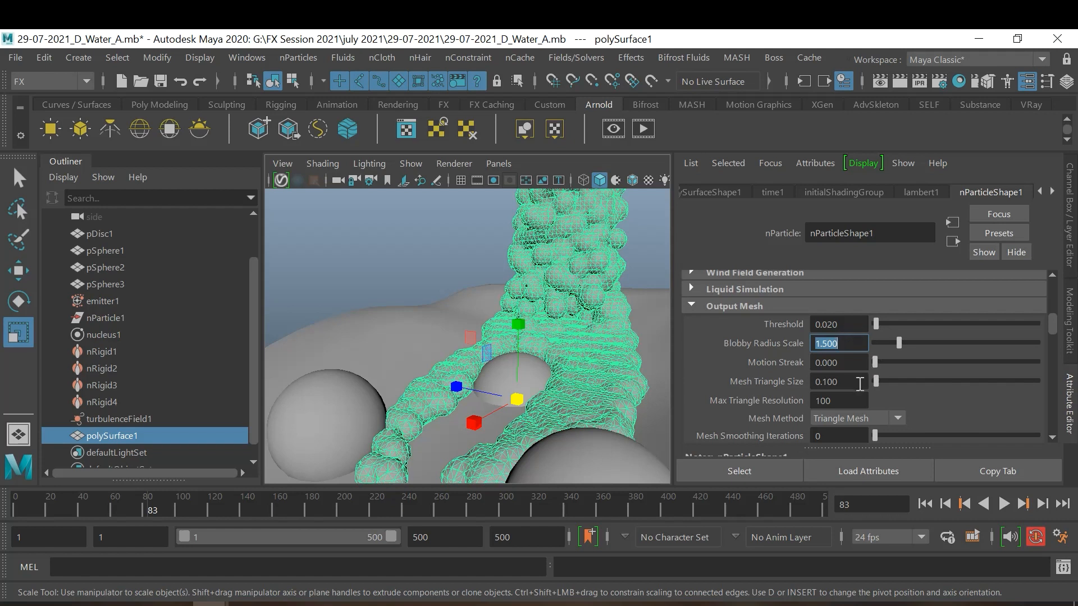
Step: Set the Output Mesh Max Triangle Resolution to 200 and the Mesh Smoothing Iterations to 1
click(845, 400)
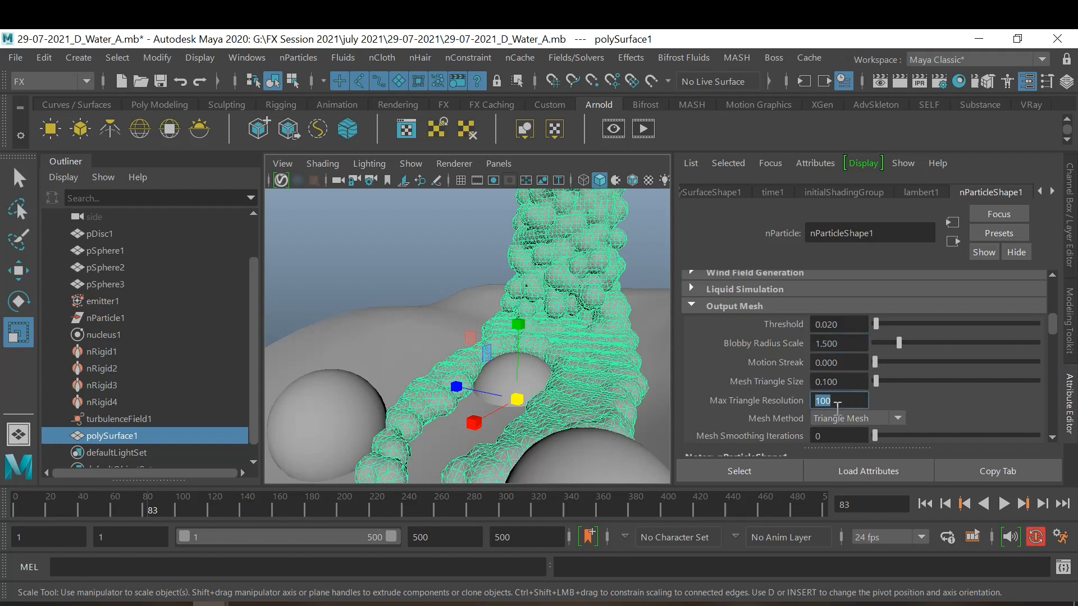
text(200)
key(Return)
key(Return)
mouse_move(894, 436)
mouse_down()
mouse_move(913, 436)
mouse_move(870, 435)
mouse_move(890, 436)
mouse_up()
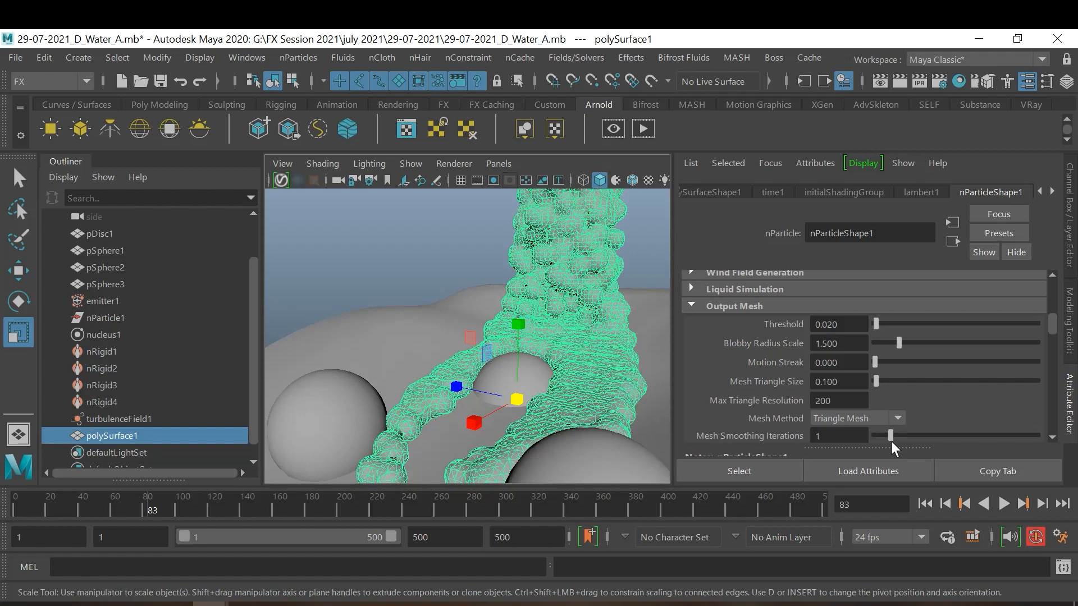
scroll(931, 379, down, 2)
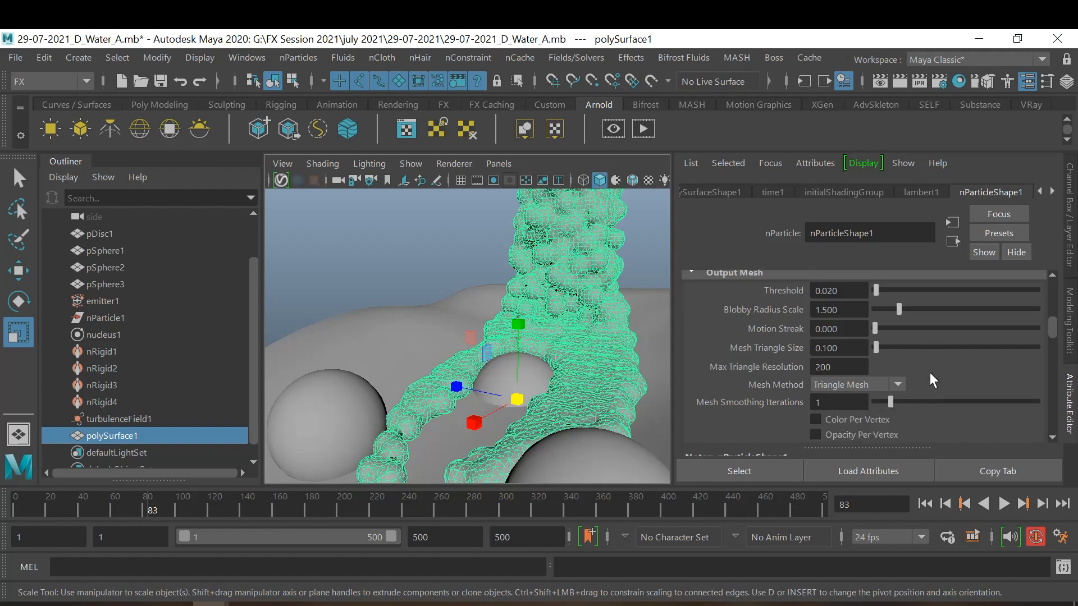
scroll(931, 379, up, 3)
scroll(929, 372, down, 2)
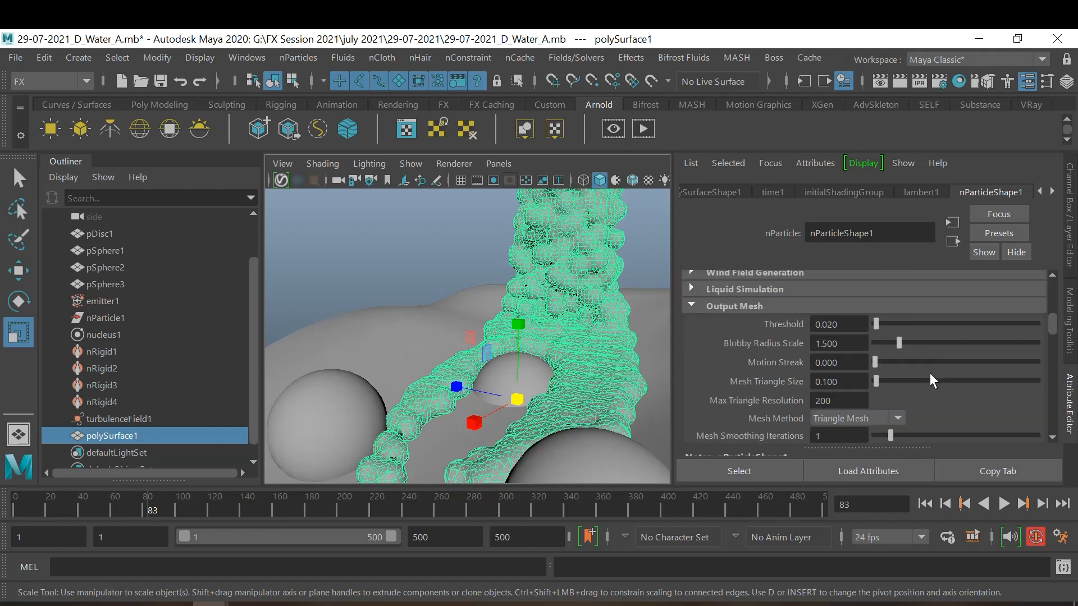
Step: Play the meshed water simulation from the first frame, pausing at frame 104 and stopping at frame 180
click(930, 505)
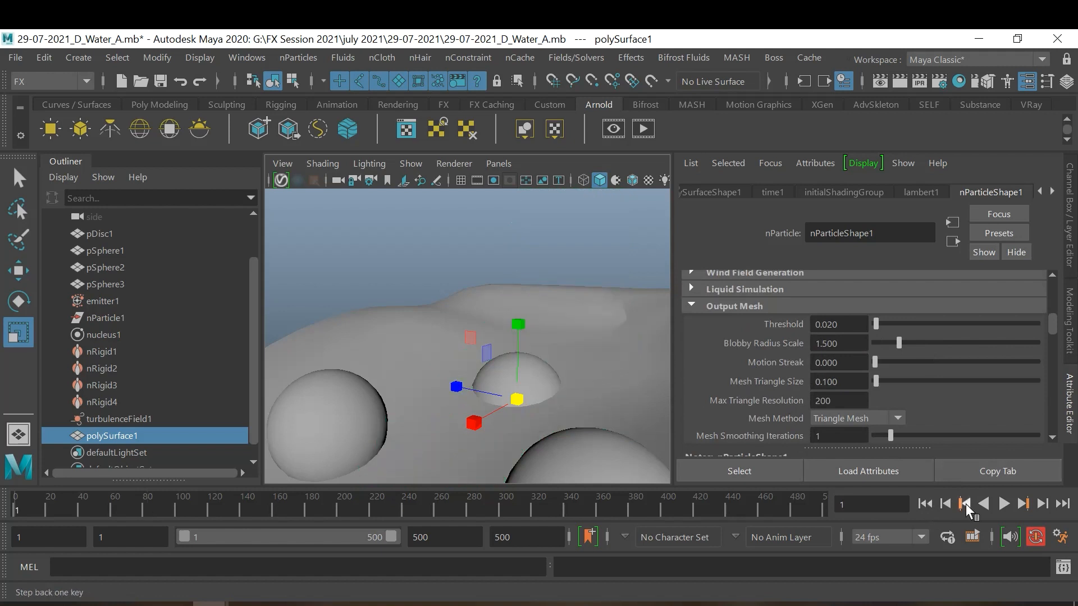
click(1004, 504)
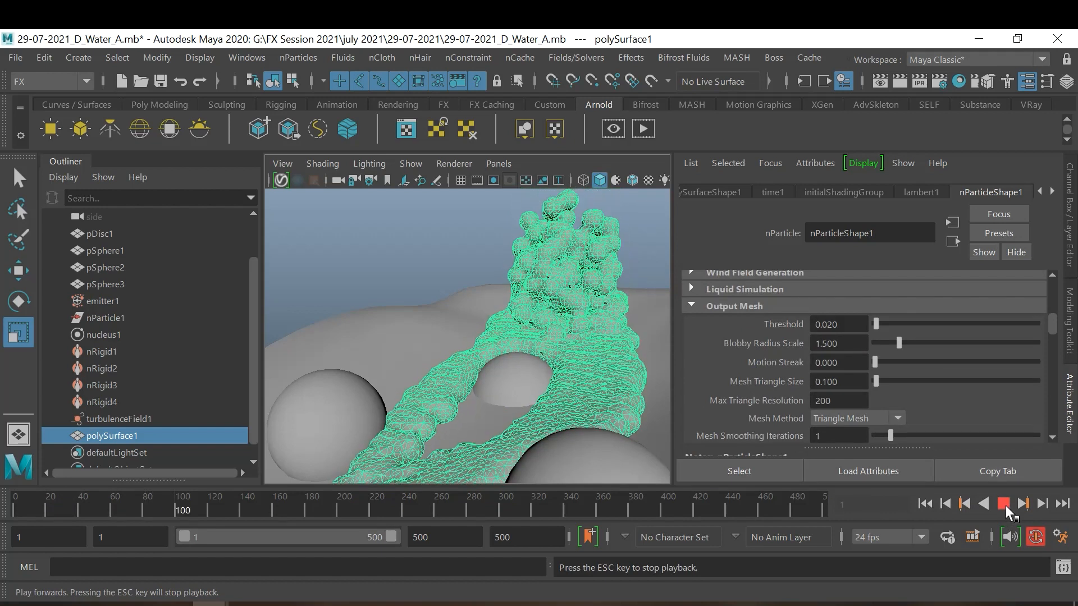
click(1005, 504)
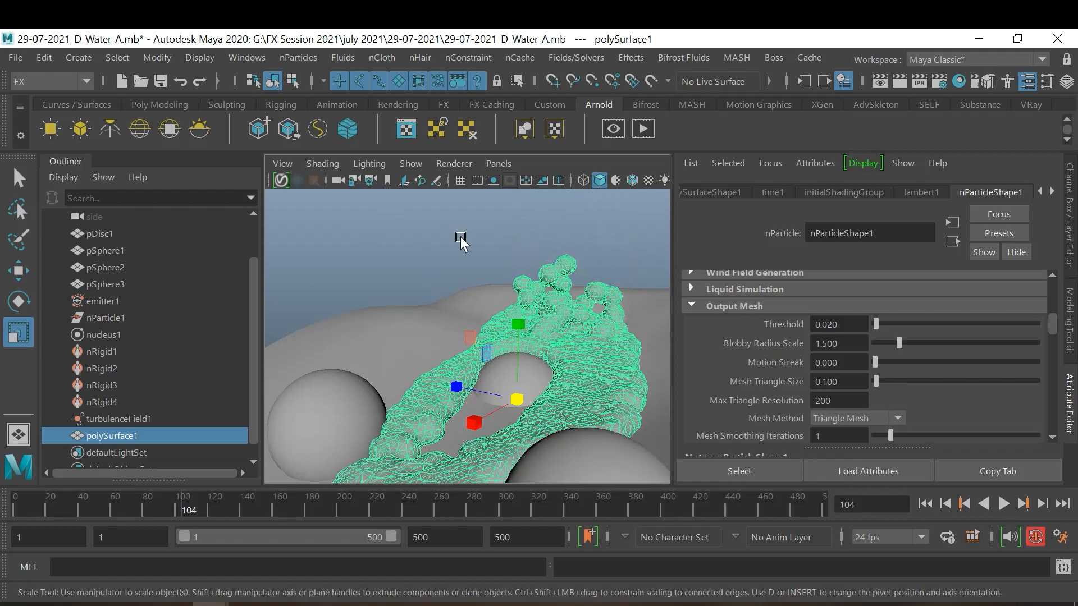
click(1004, 503)
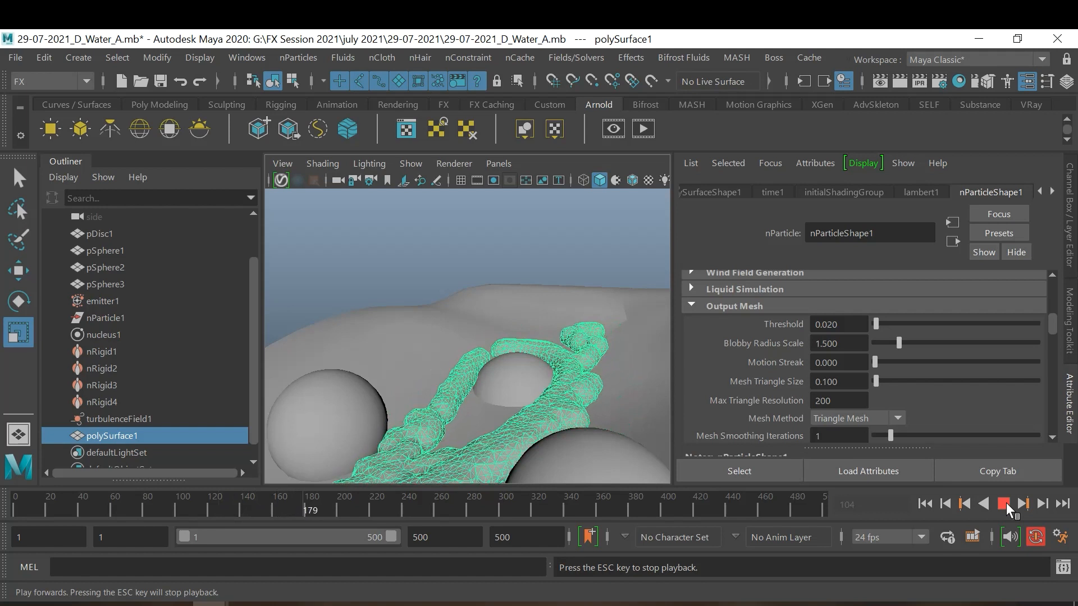
click(1006, 503)
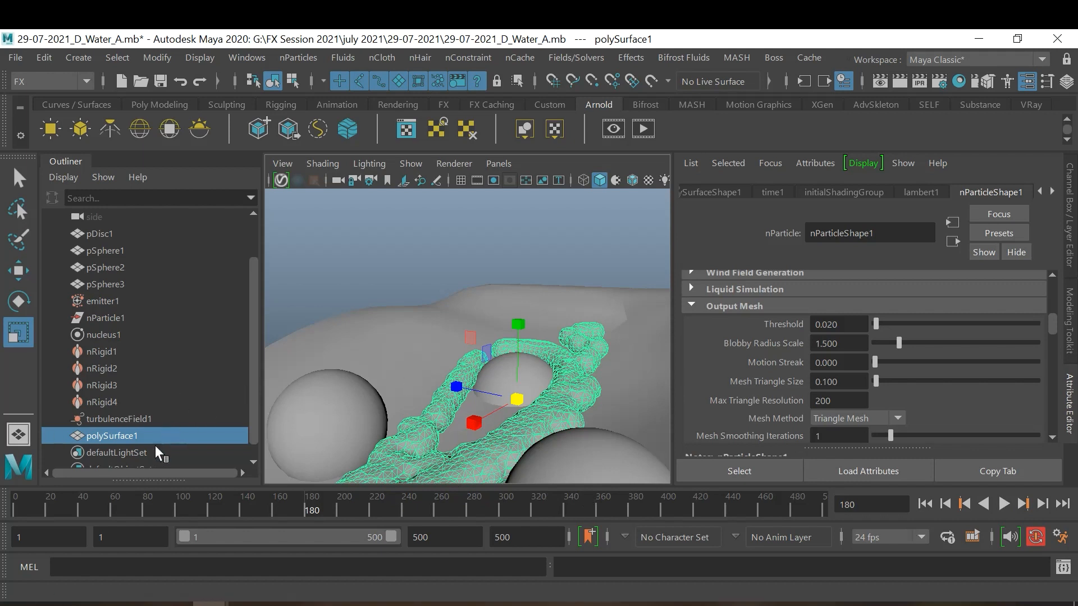
Step: Add pSphere3, pSphere2, pSphere1 and pDisc1 to the polySurface1 selection and open the options for exporting the selection to Alembic
ctrl+click(117, 280)
ctrl+click(105, 266)
ctrl+click(98, 252)
ctrl+click(96, 235)
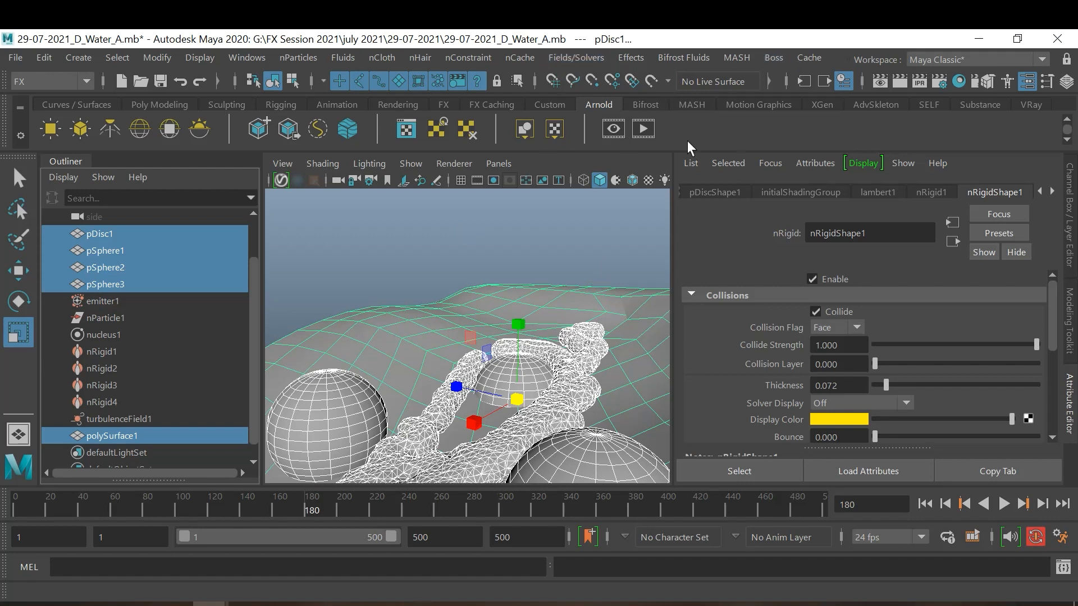
click(806, 58)
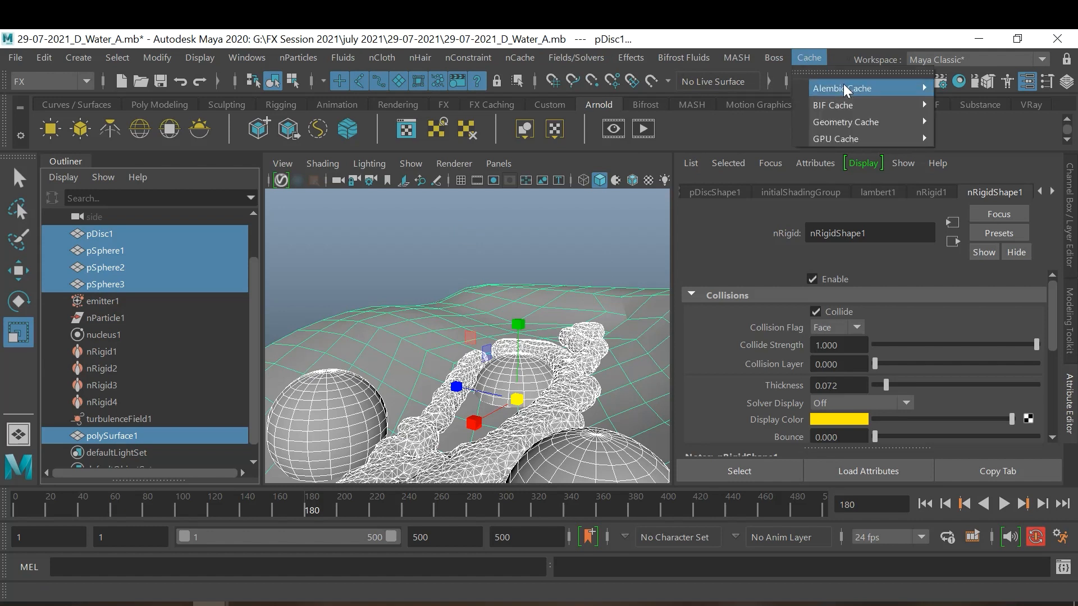
mouse_move(849, 88)
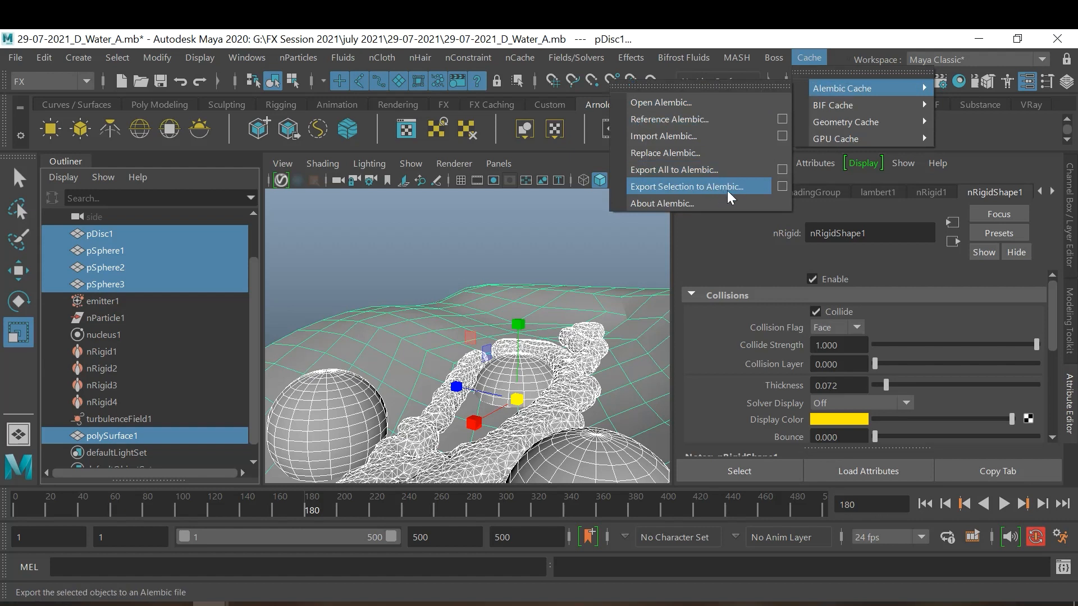
click(781, 187)
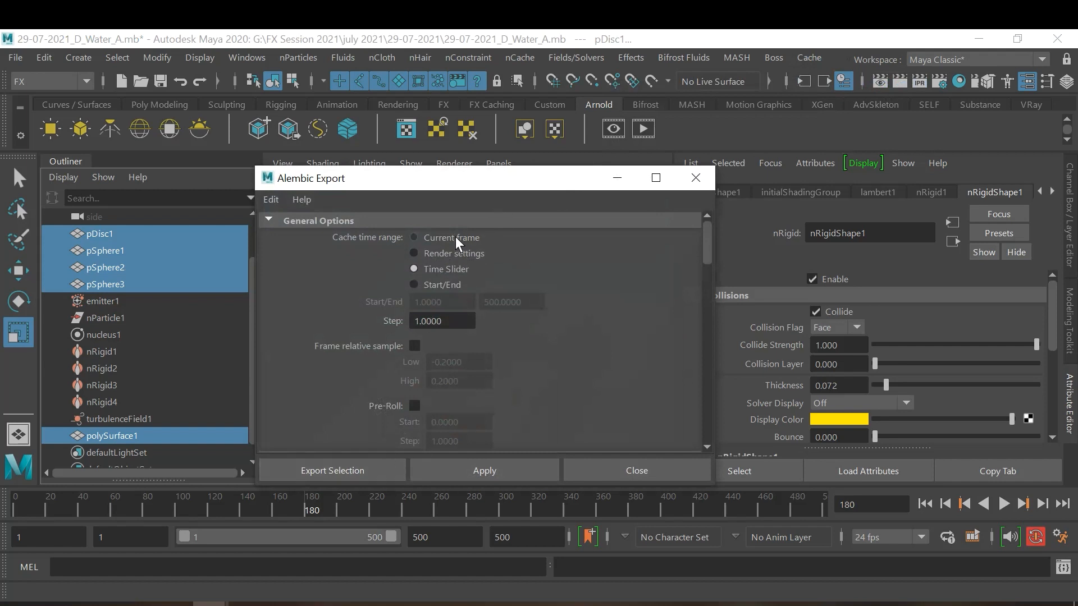
Step: Set the Alembic cache time range to Start/End with an end frame of 180 and review the remaining export options
click(450, 255)
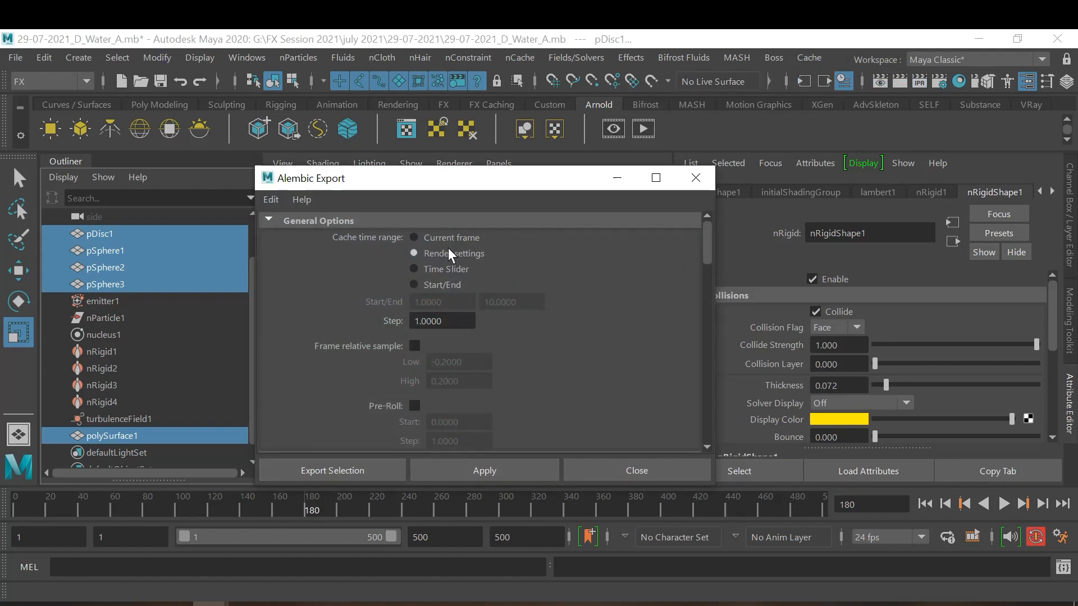
click(435, 285)
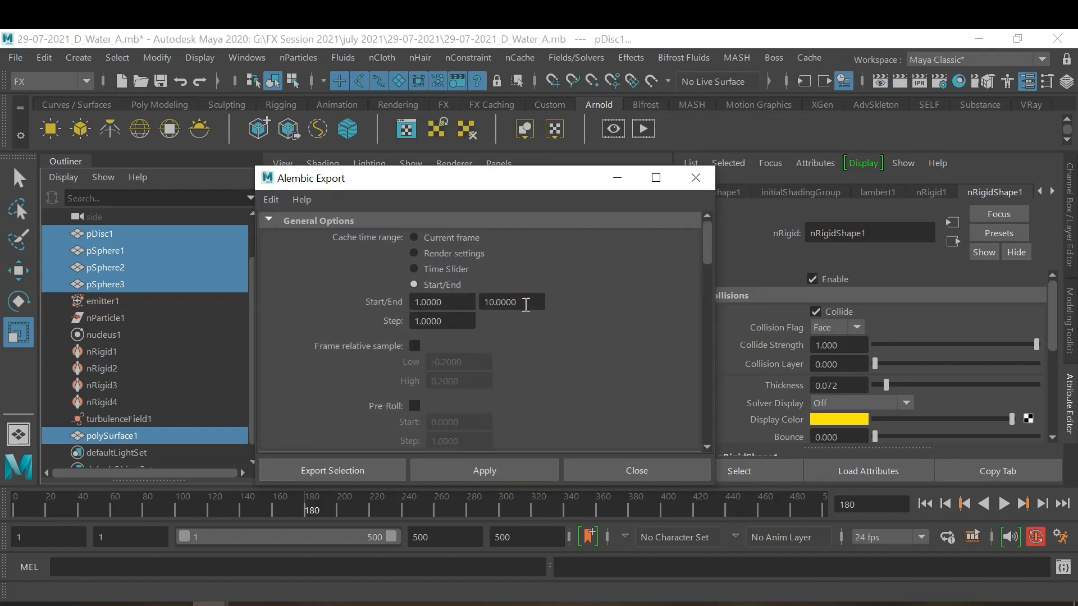
drag(526, 305, 473, 291)
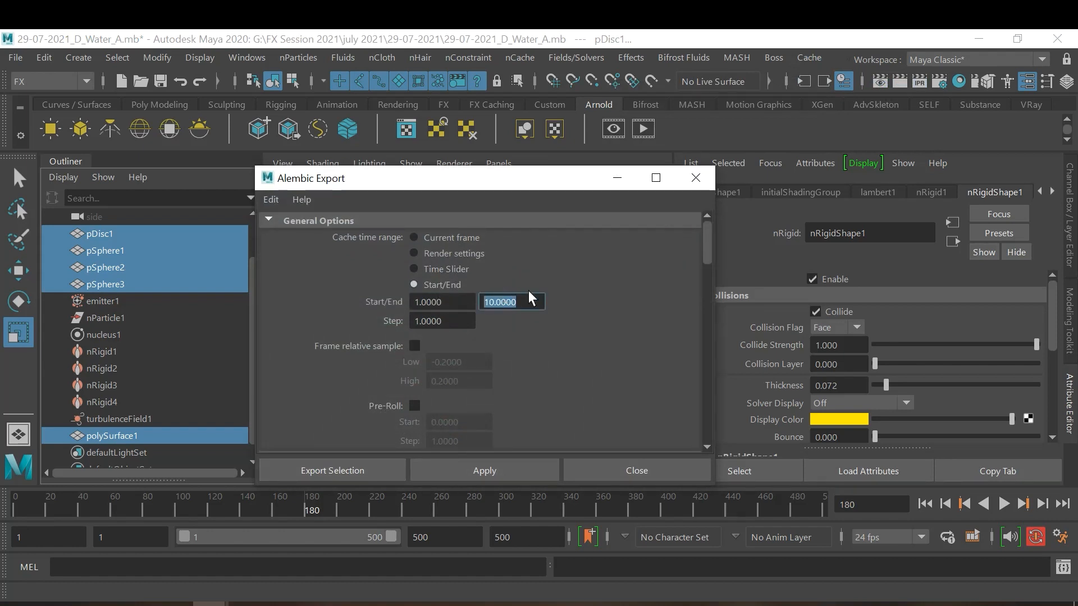
text(180)
key(Return)
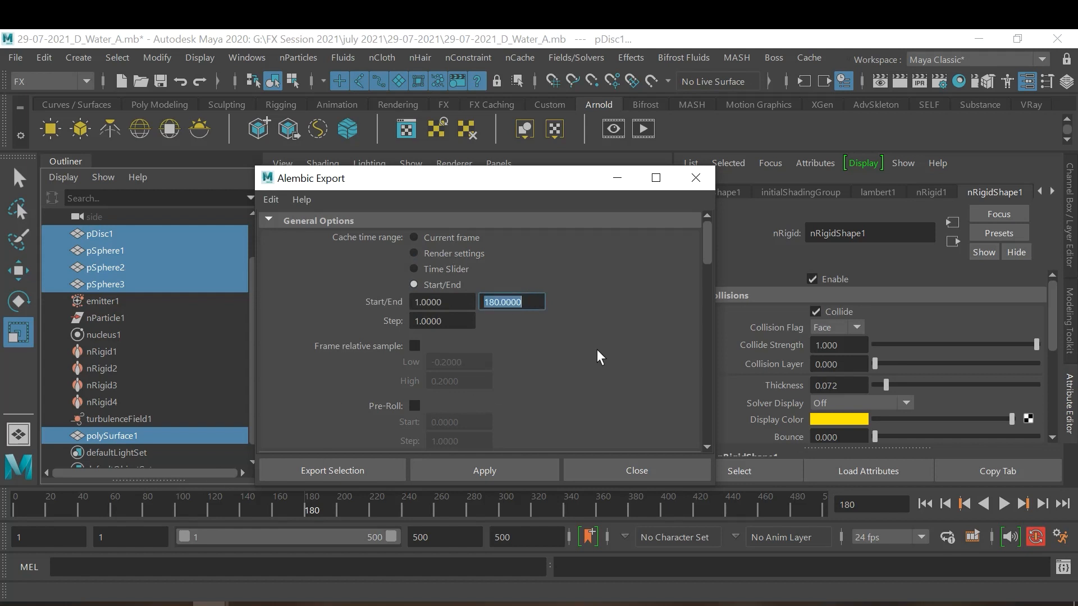
scroll(621, 358, down, 10)
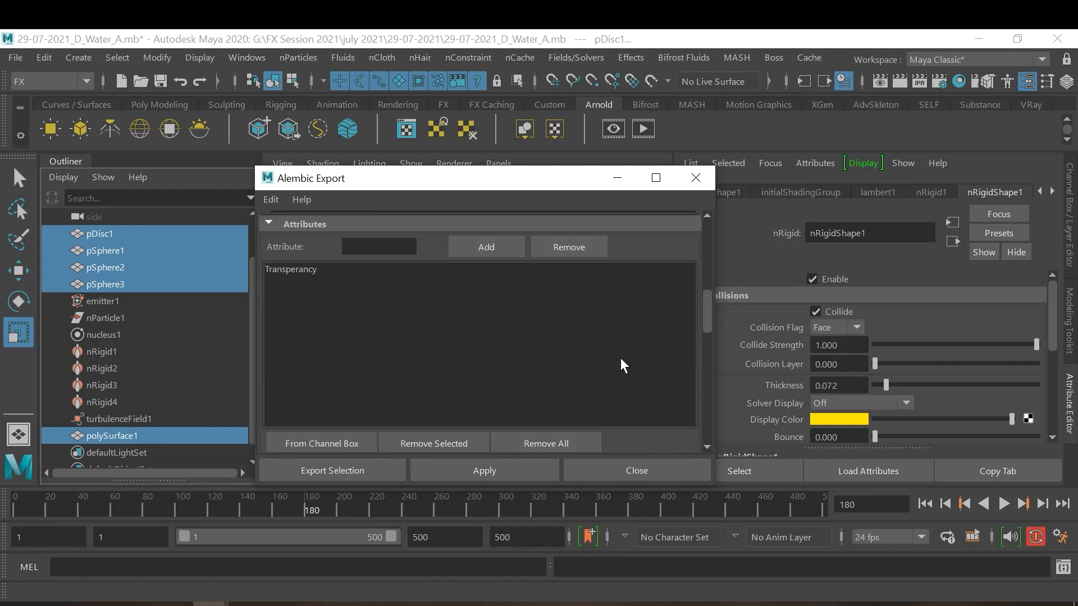
scroll(621, 366, down, 10)
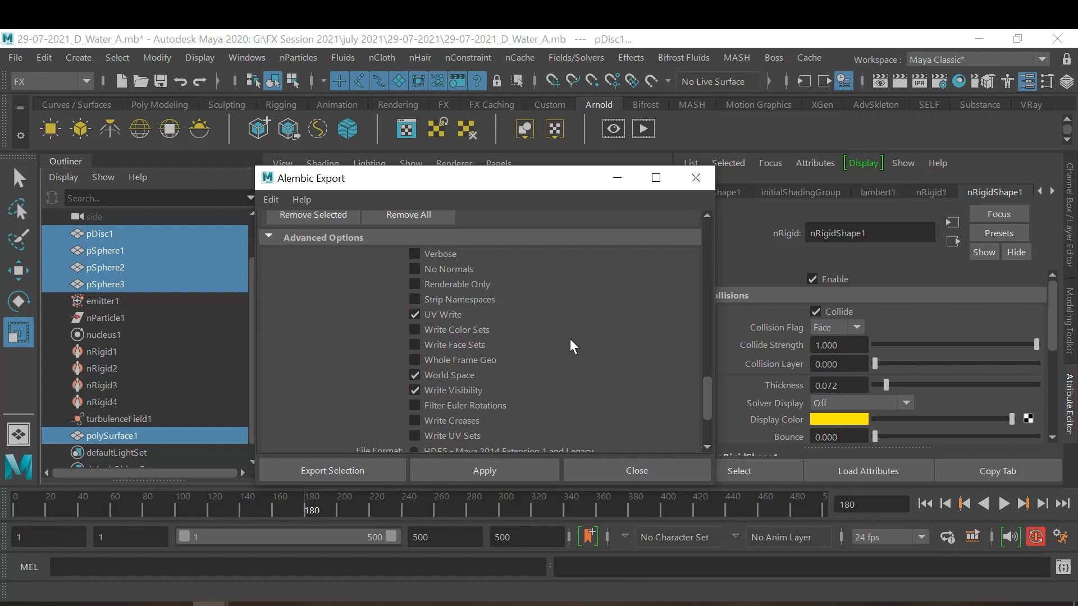
scroll(570, 338, down, 2)
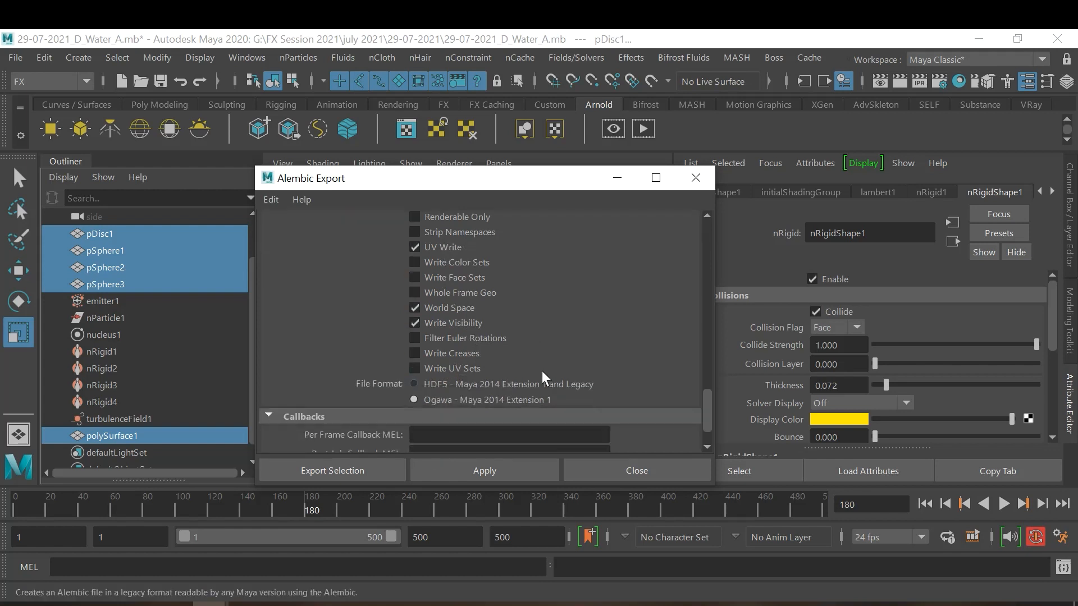
Step: Export the selection to the cache\alembic folder as the Alembic file 29-07-2021_D_Water
click(372, 469)
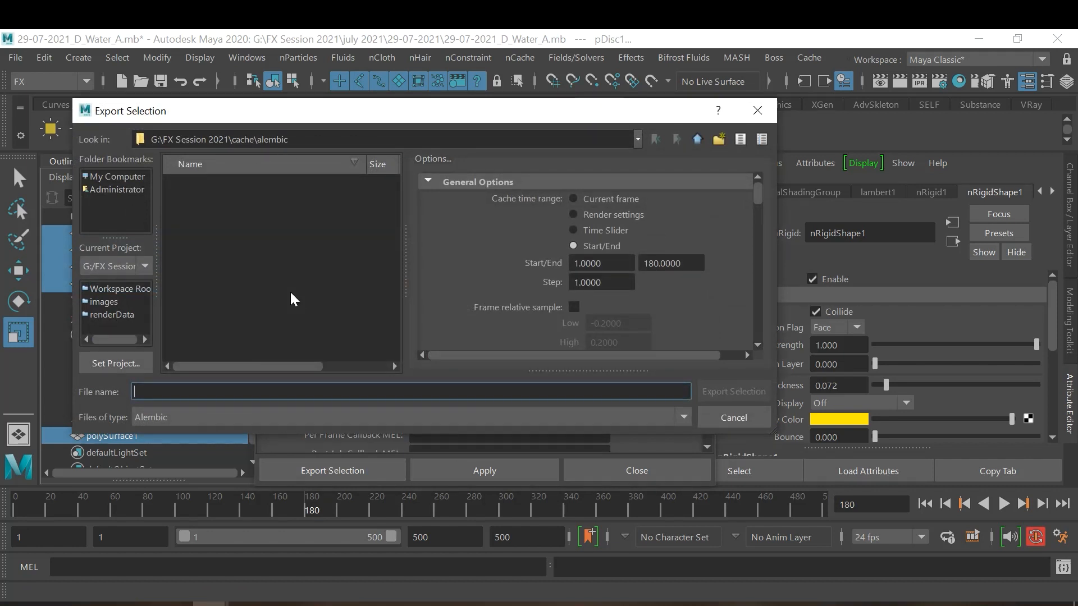
text(29)
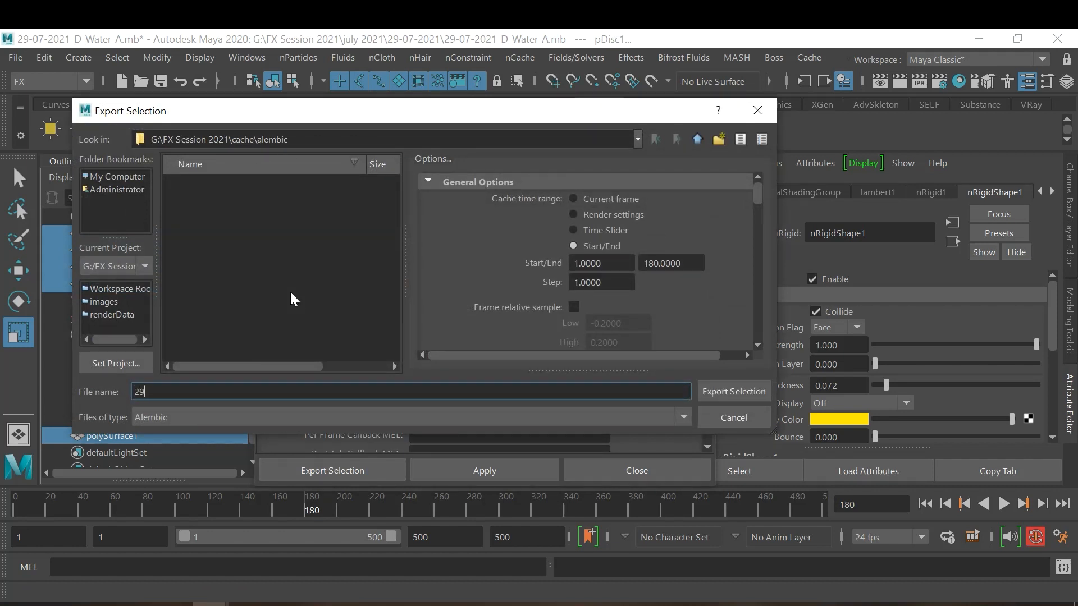
text(-07-2021_D_Water)
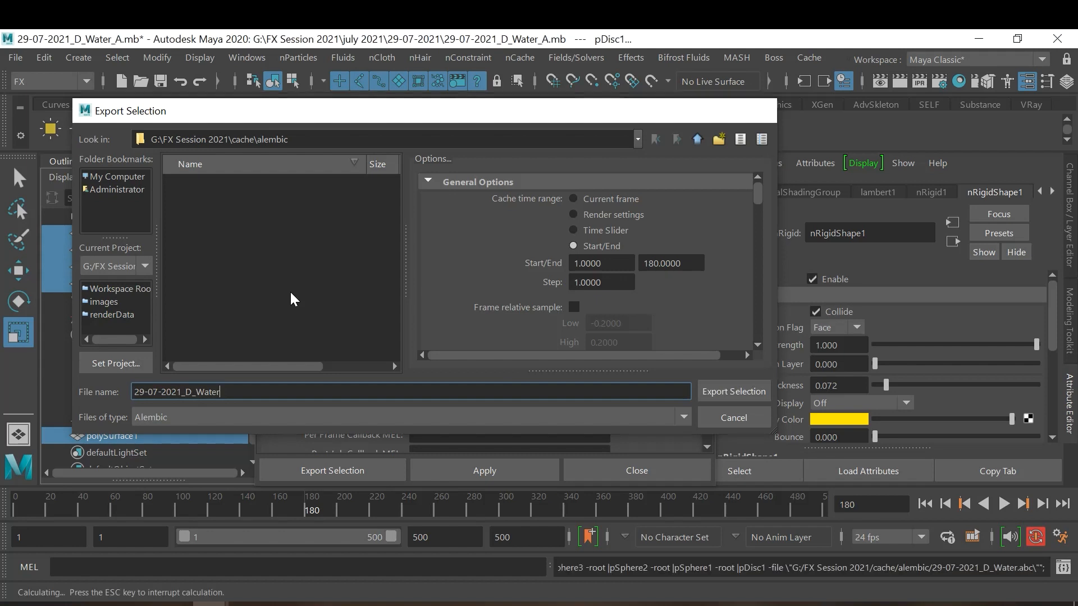
key(Return)
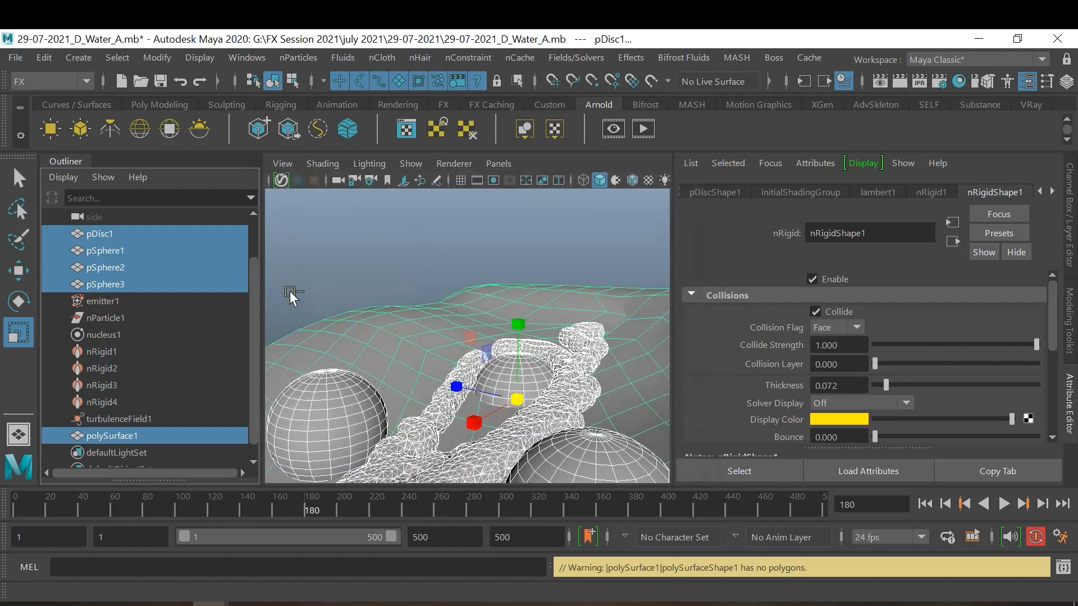
Step: Save the current water scene and start a new empty scene
key(ctrl+s)
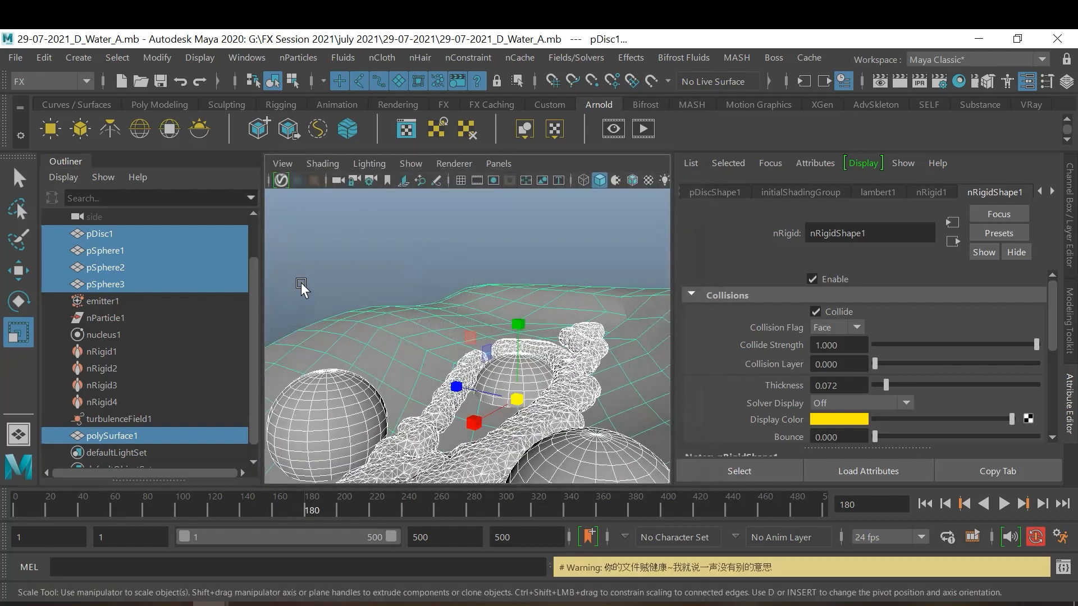
key(ctrl+n)
click(358, 268)
Step: Import the Alembic file 29-07-2021_D_Water.abc from the project's cache\alembic folder into the empty scene, checking its file size first
click(16, 58)
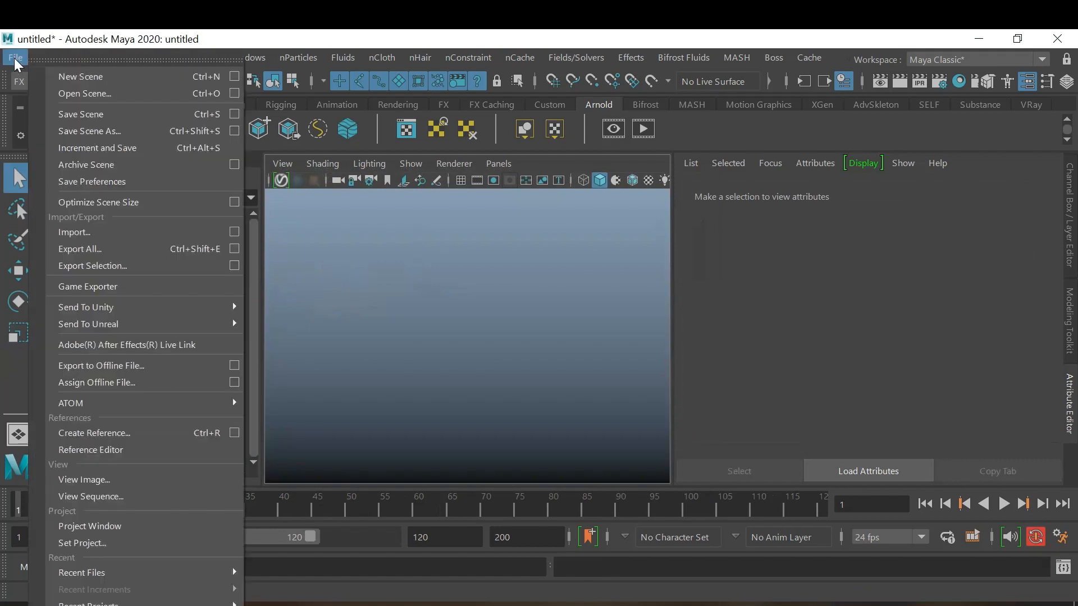
click(126, 232)
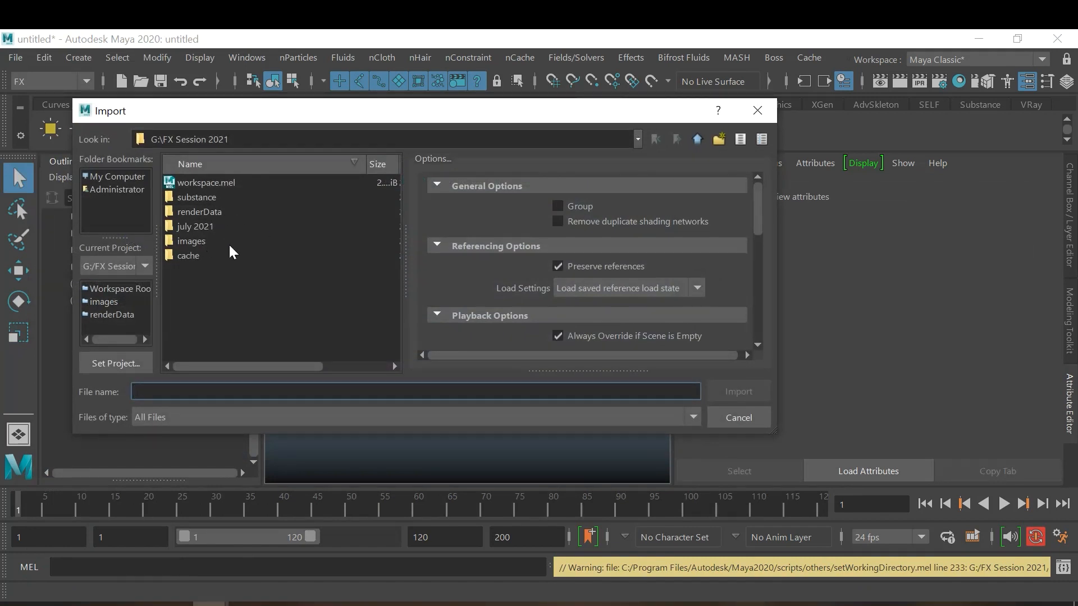
double_click(185, 256)
double_click(189, 185)
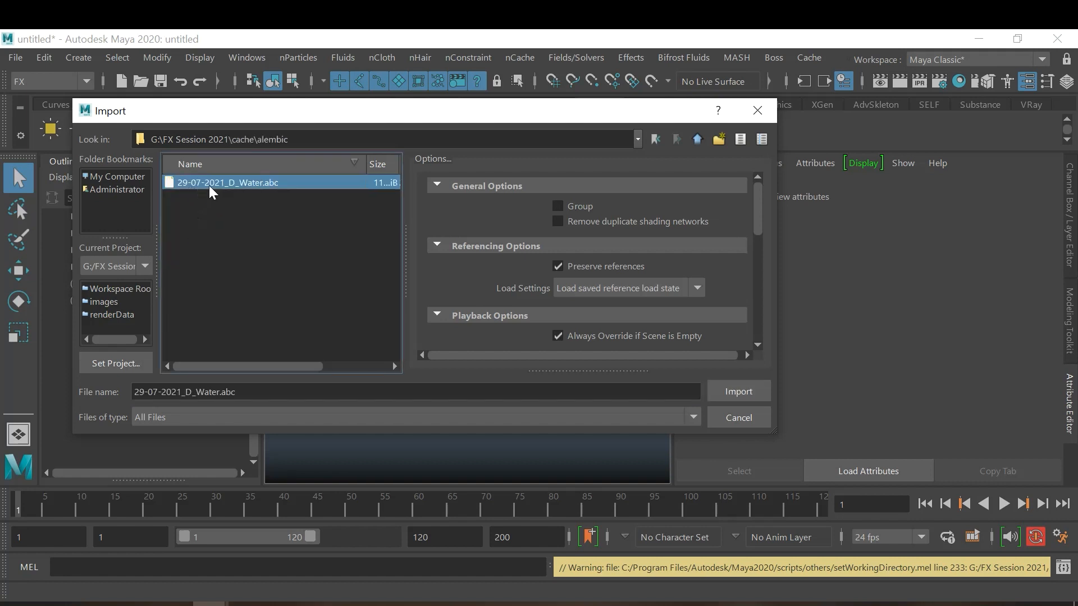
drag(283, 366, 345, 369)
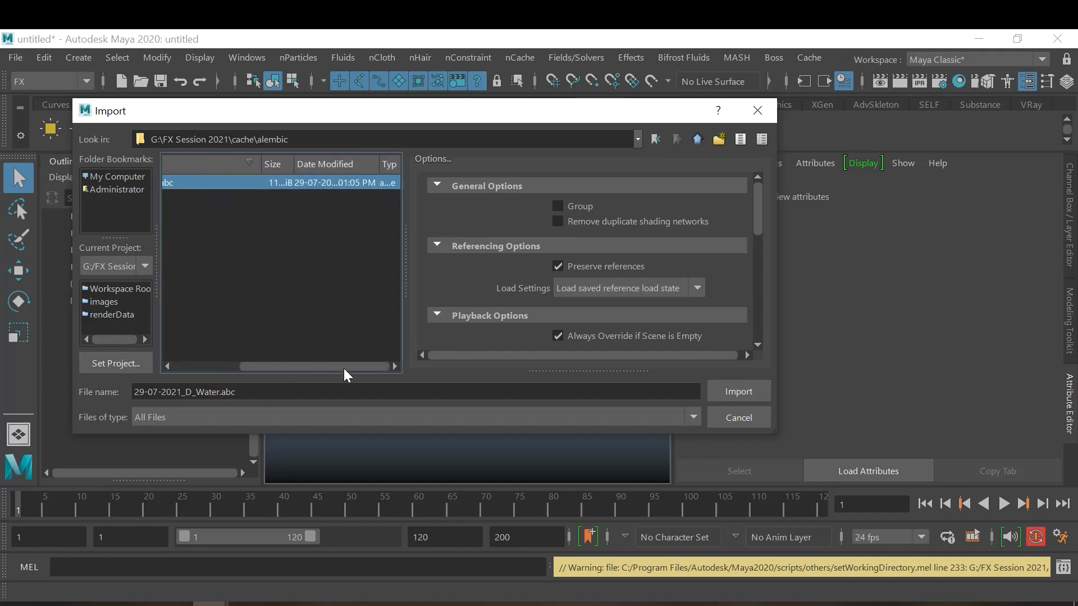
drag(294, 161, 343, 164)
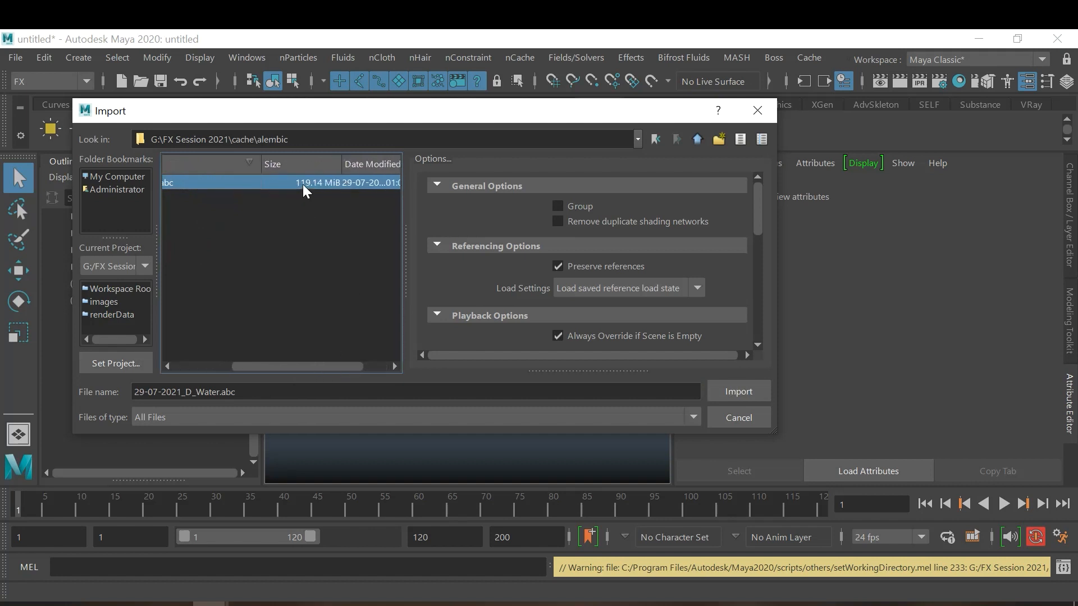
click(741, 391)
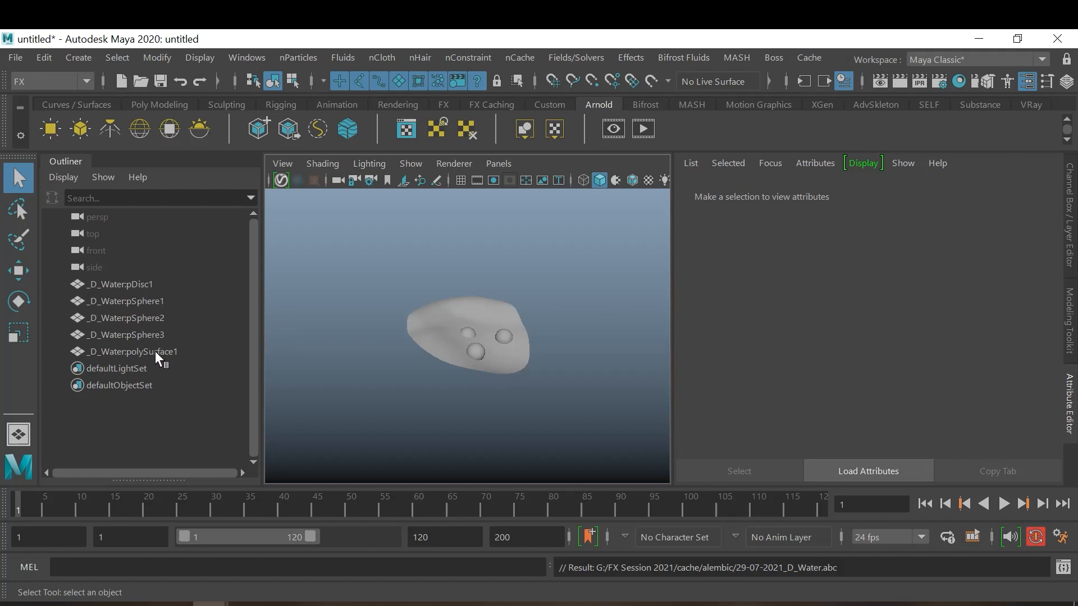
Step: Scrub through the imported water animation and set the playback range's end frame to 180
alt+drag(544, 338, 498, 386)
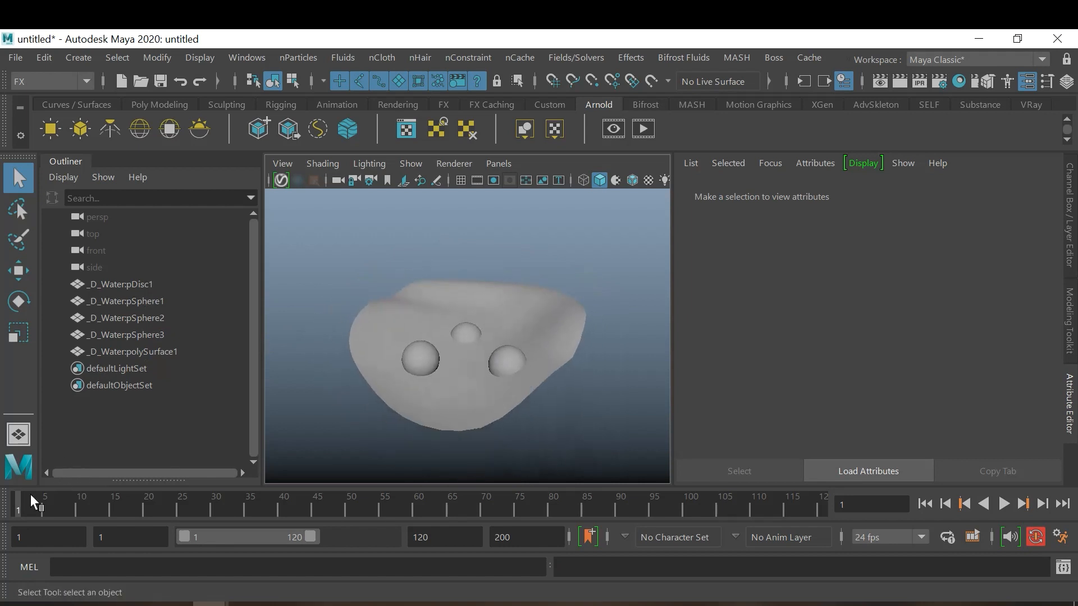
drag(34, 499, 475, 503)
click(418, 536)
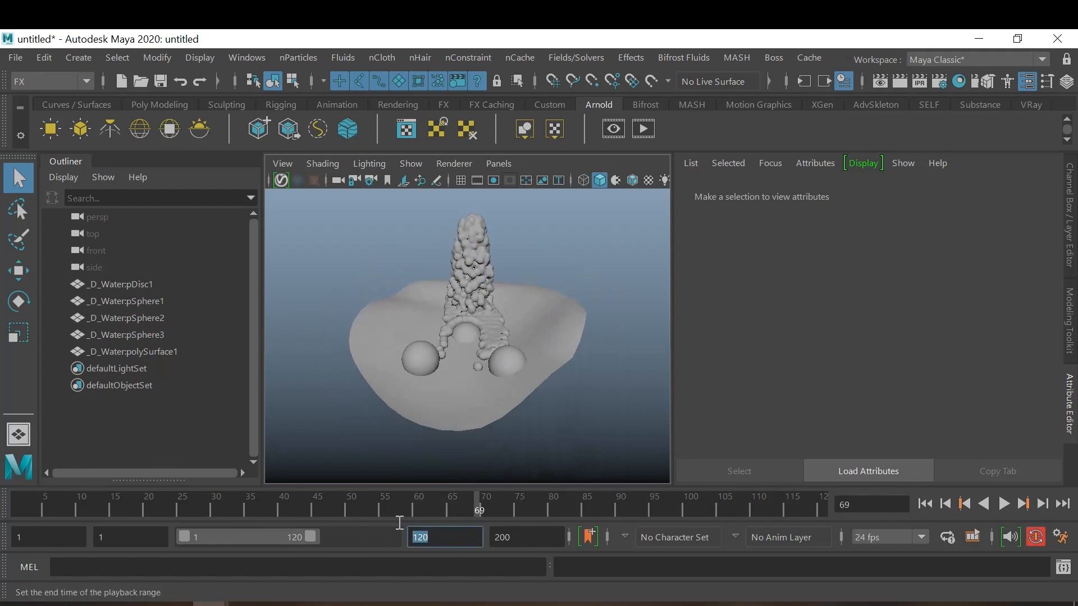
text(180)
key(Return)
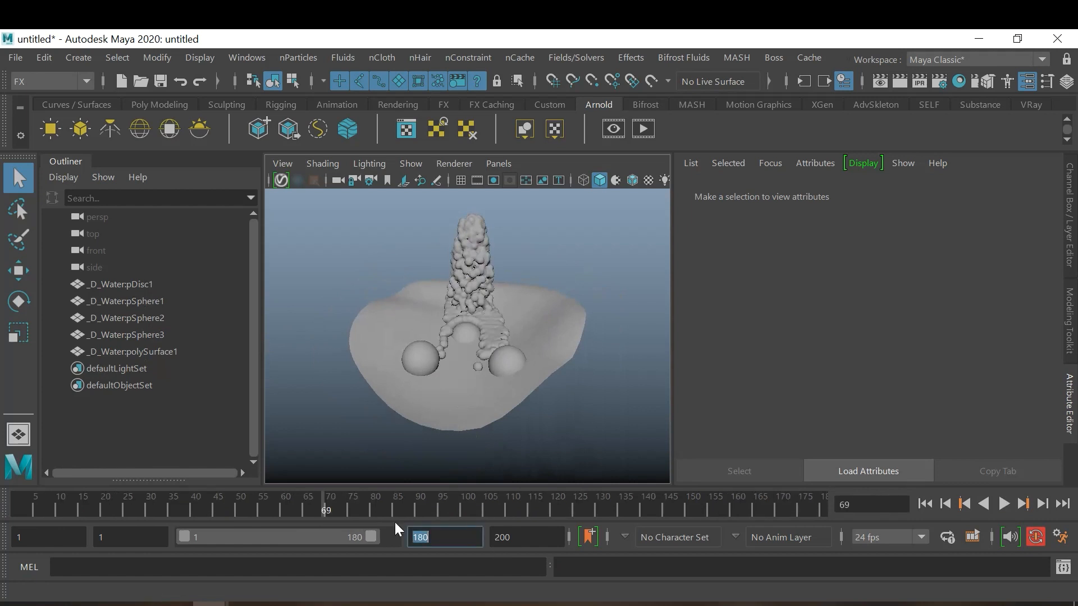
Step: Play the imported cache through to frame 180 and examine the water mesh flowing around the spheres
key(alt+v)
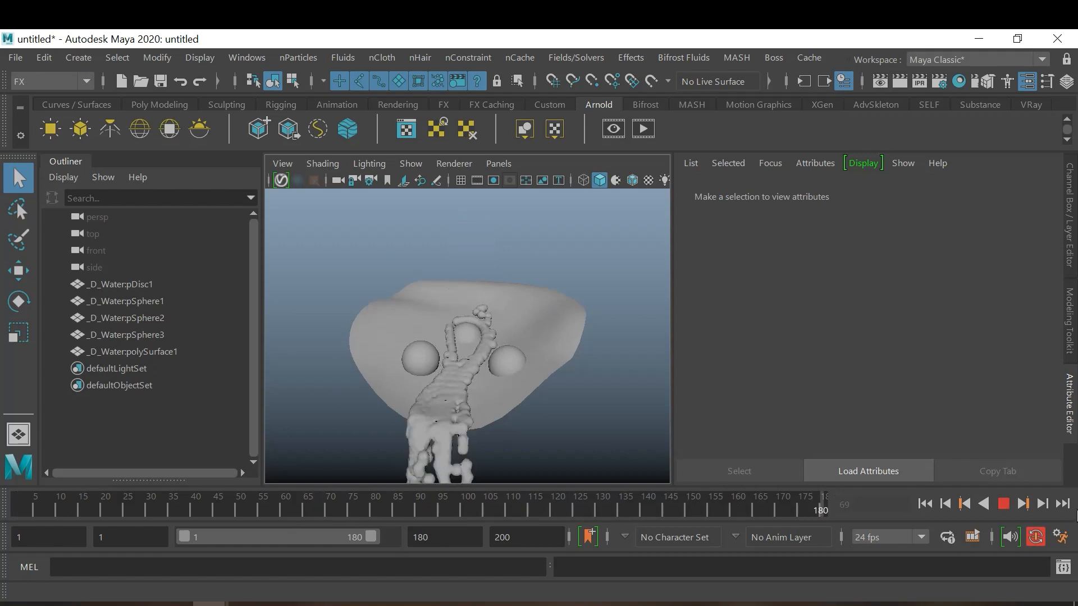
alt+middle_drag(497, 405, 545, 163)
alt+right_drag(538, 224, 497, 247)
alt+middle_drag(496, 248, 436, 473)
alt+right_drag(436, 475, 526, 415)
alt+drag(527, 415, 458, 391)
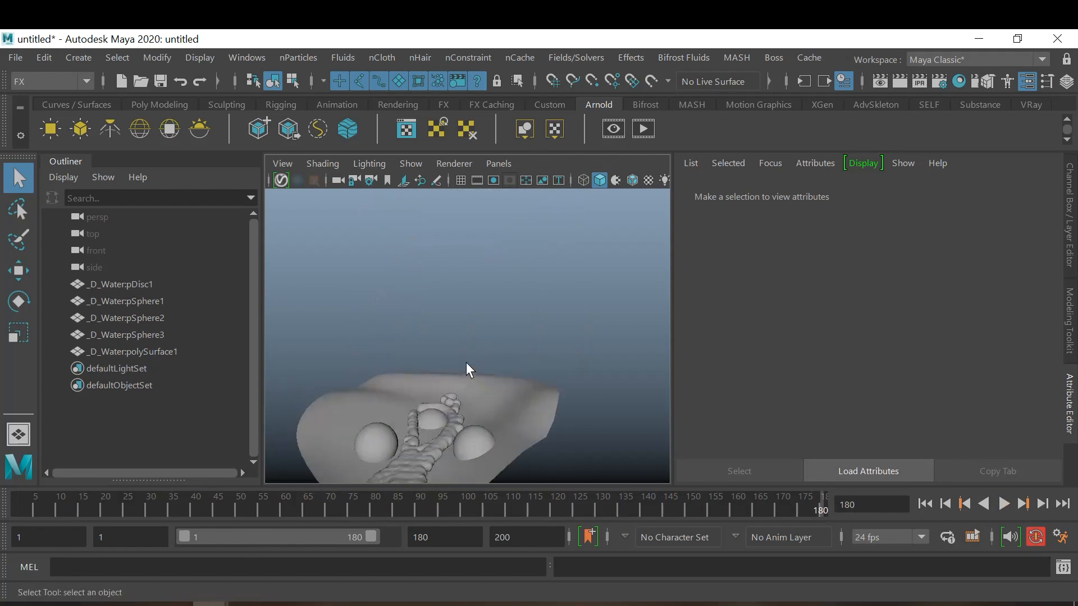
mouse_move(452, 360)
right_down()
mouse_move(490, 372)
mouse_move(467, 355)
mouse_move(445, 366)
right_up()
alt+drag(519, 346, 485, 321)
alt+middle_drag(485, 321, 561, 322)
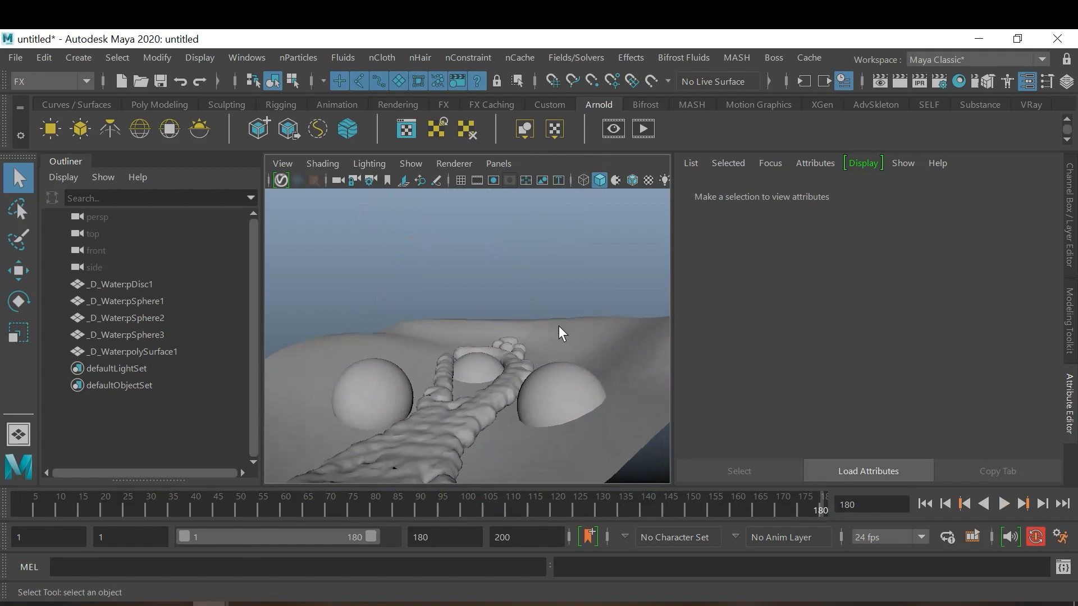
Step: Replay the water animation from the first frame, stop it, and set the current frame to 81
click(925, 504)
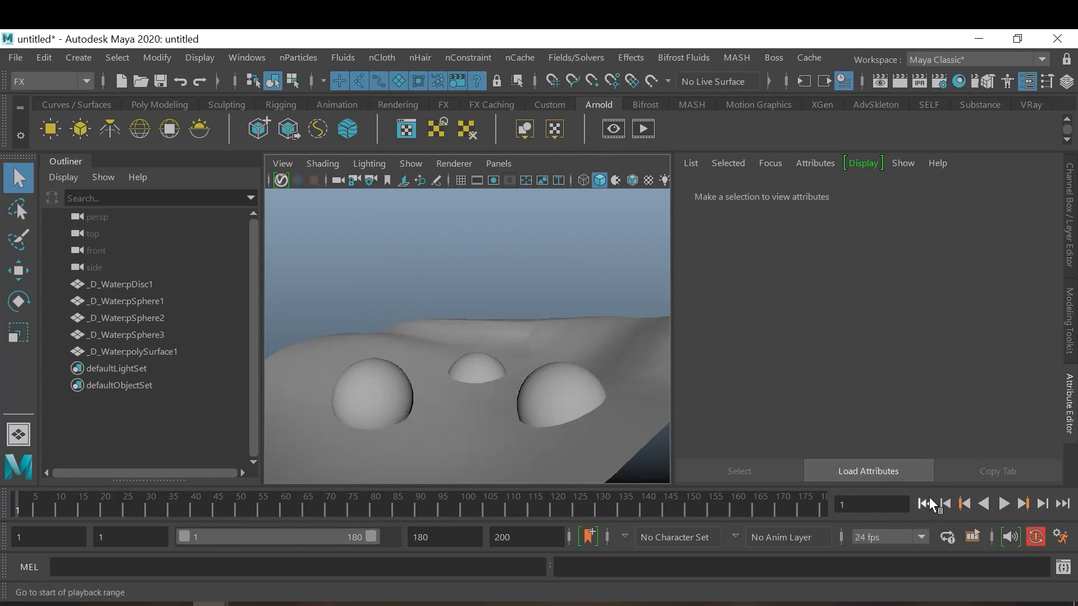
click(1003, 503)
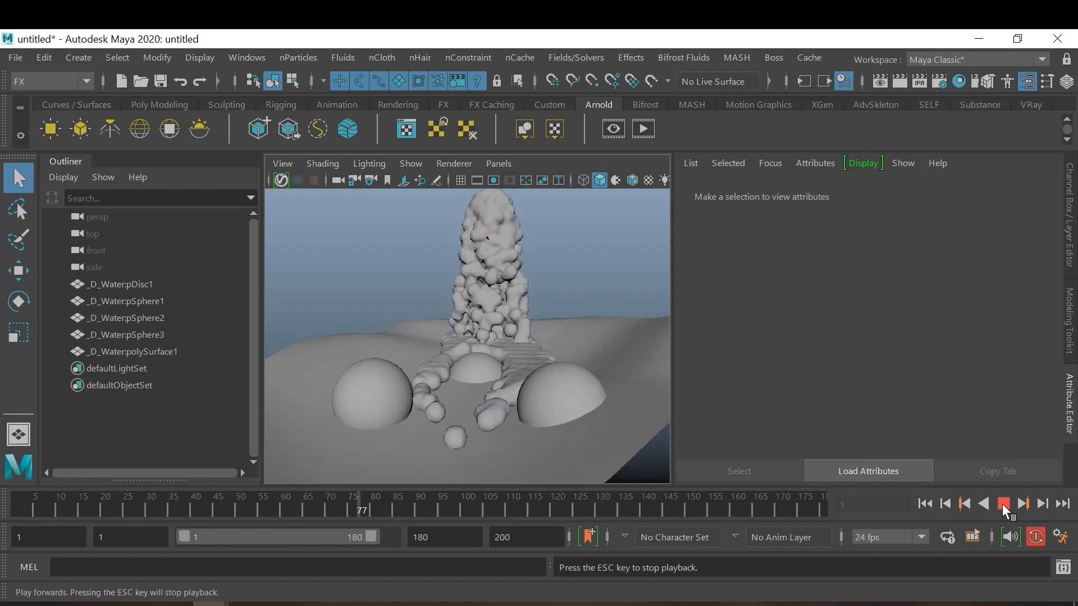
click(1003, 504)
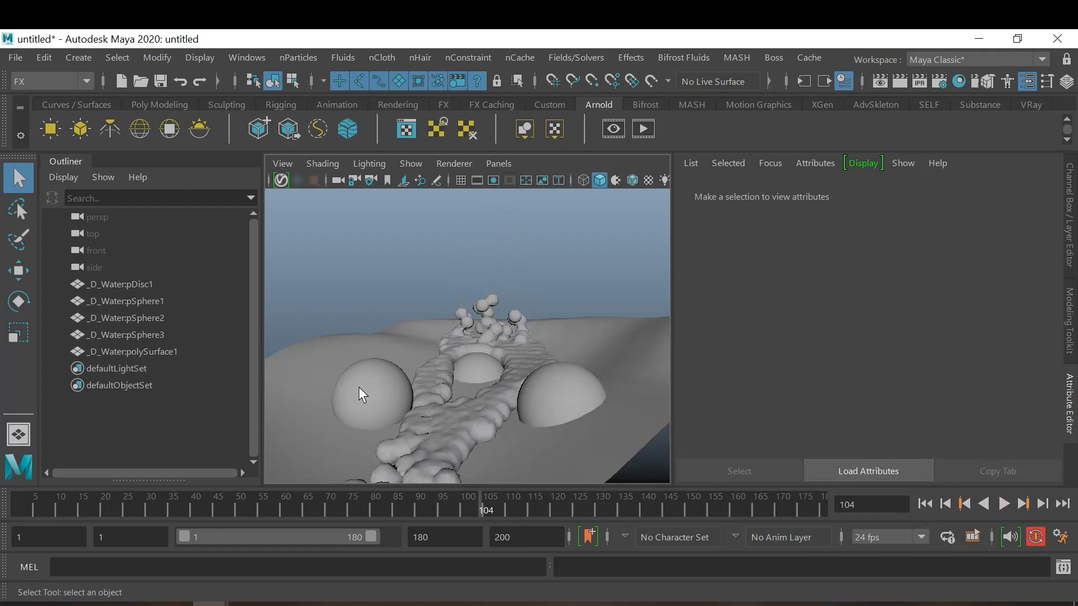
drag(483, 509, 375, 509)
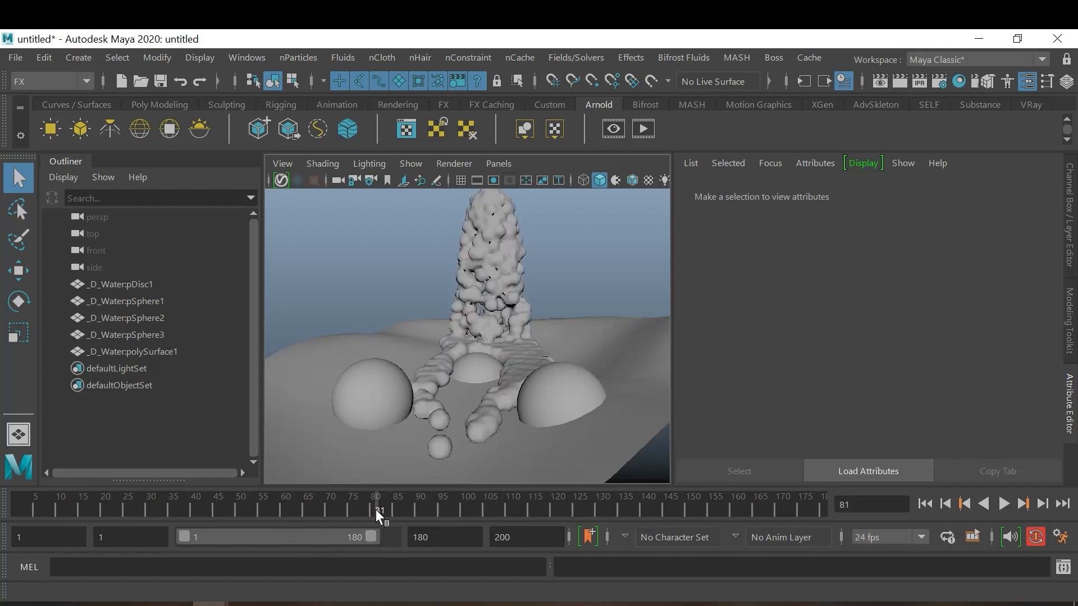
Step: Inspect the falling water mesh up close, first selected with its wireframe and then deselected
click(489, 252)
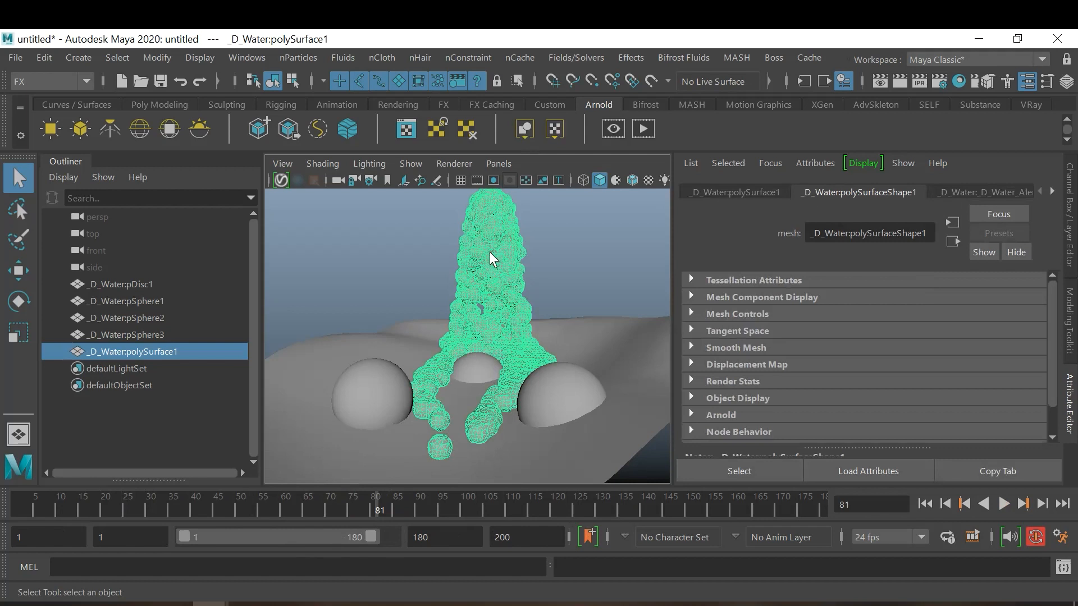
mouse_move(527, 289)
alt+mouse_down()
mouse_move(550, 291)
mouse_move(534, 283)
alt+mouse_up()
alt+right_drag(533, 283, 551, 300)
mouse_move(551, 300)
alt+middle_down()
mouse_move(561, 316)
mouse_move(545, 310)
alt+middle_up()
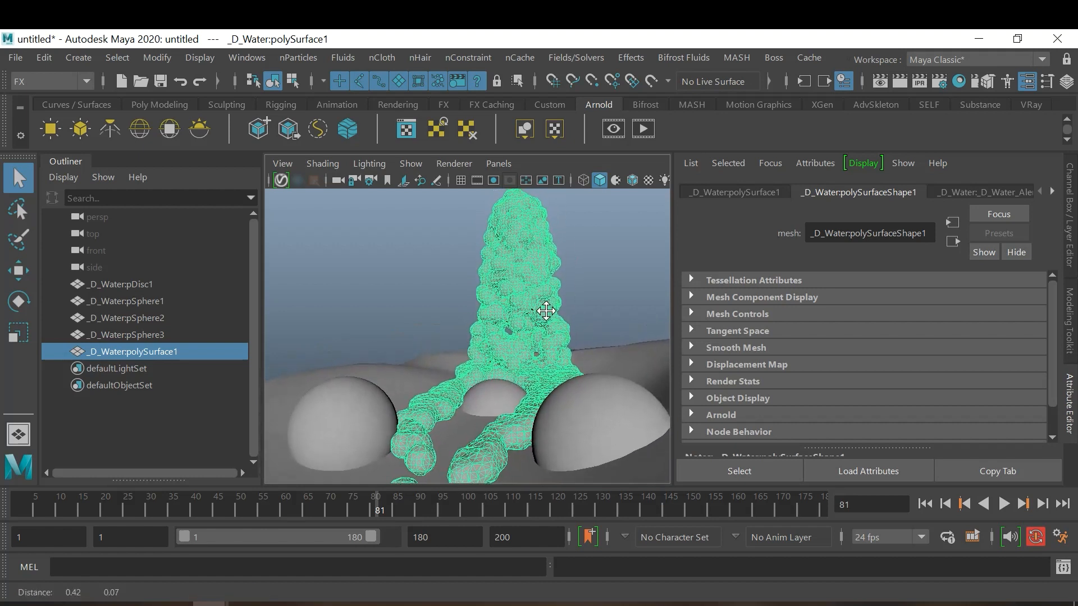
click(593, 283)
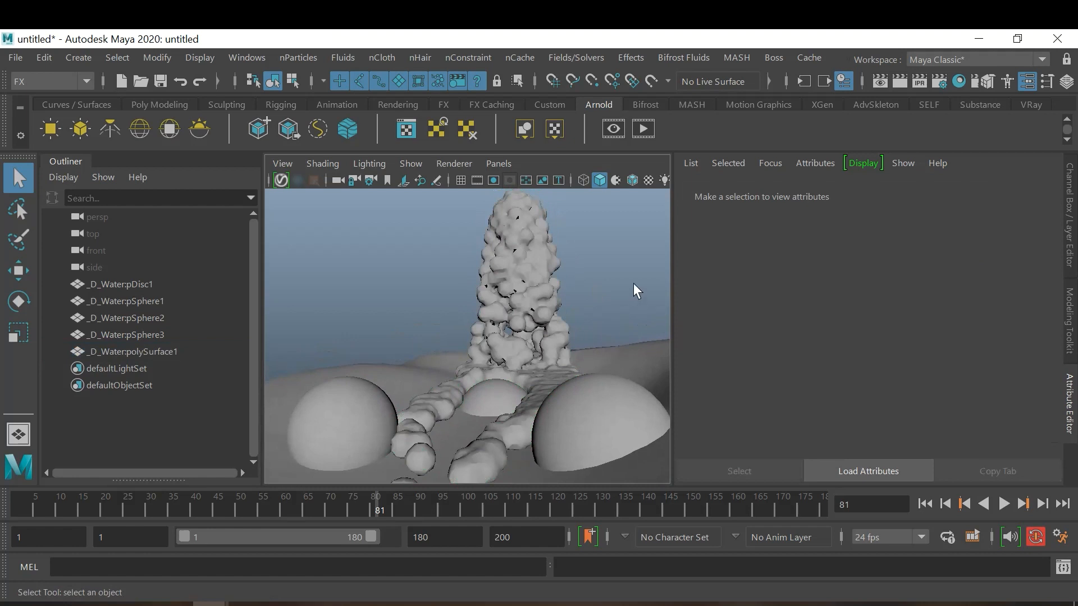
Step: Save the scene as the Maya Binary file 29-07-2021_D_Final in the 29-07-2021 folder
key(ctrl+shift+s)
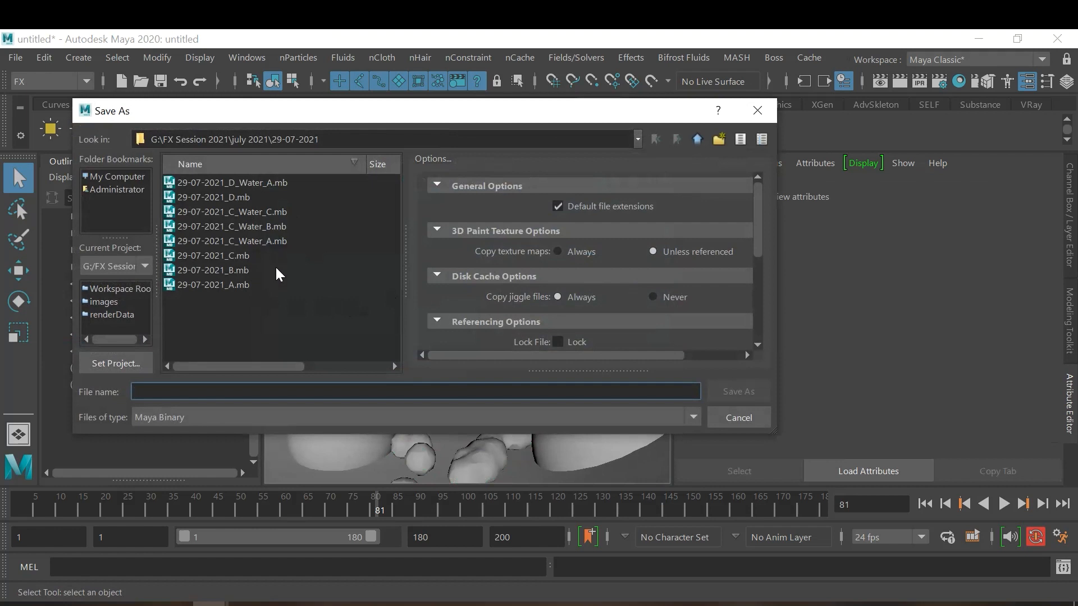
click(235, 200)
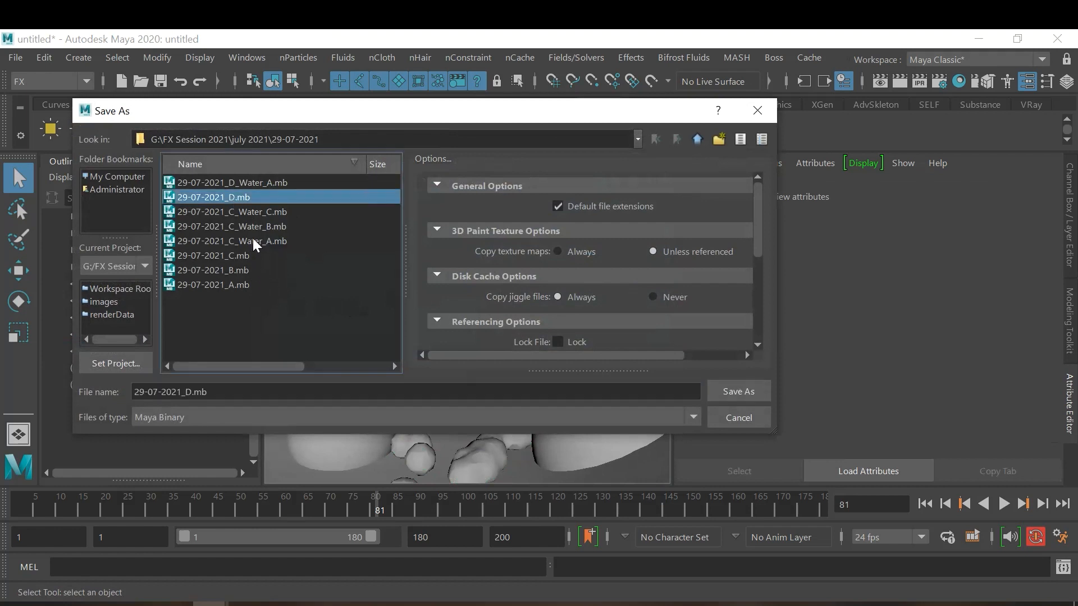
drag(193, 392, 272, 391)
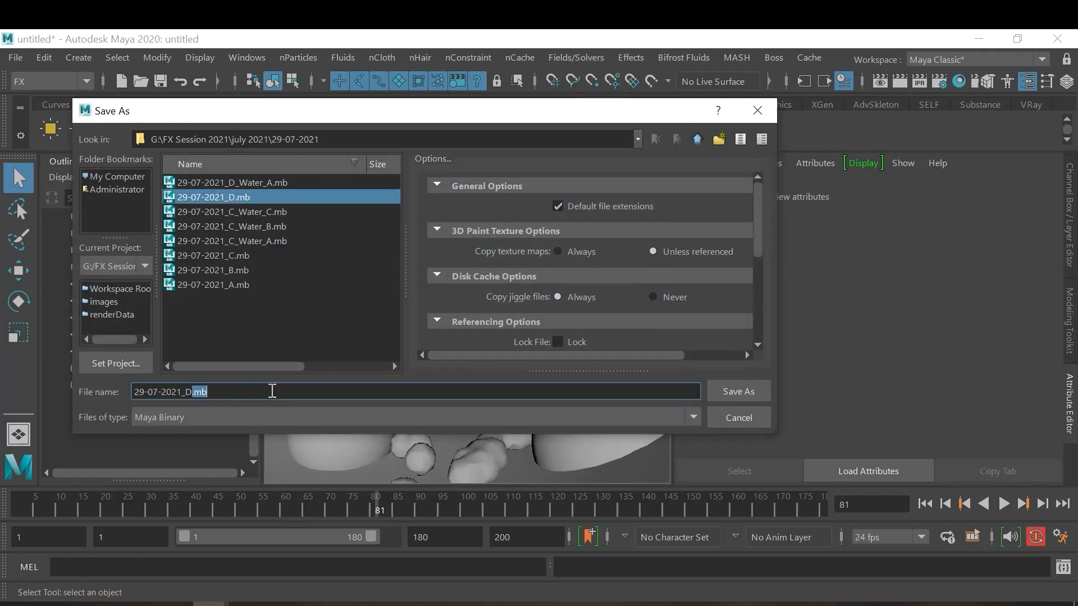
text(_)
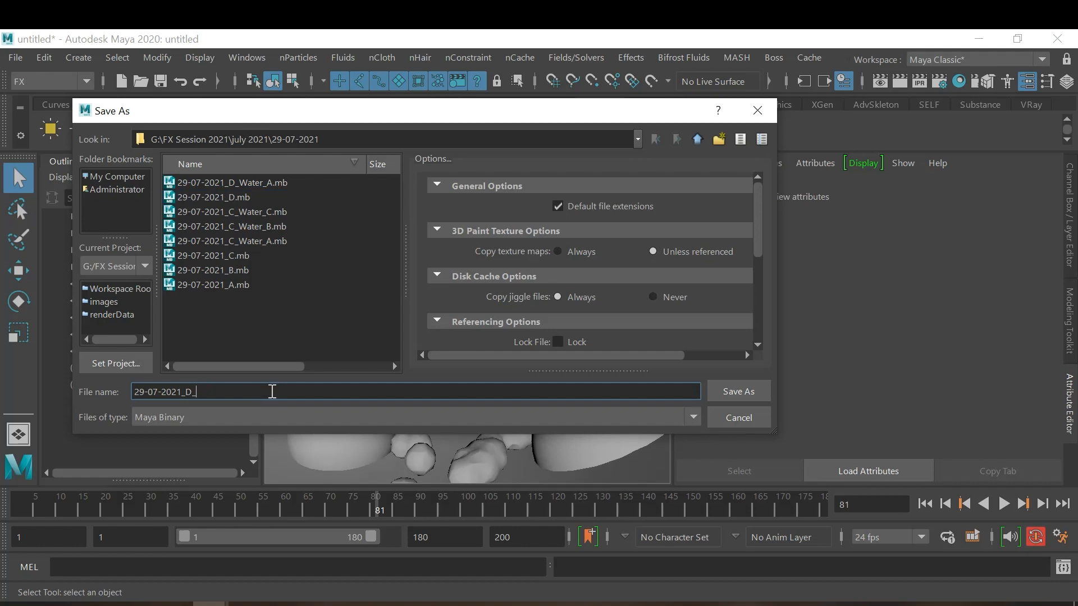
text(Final)
key(Return)
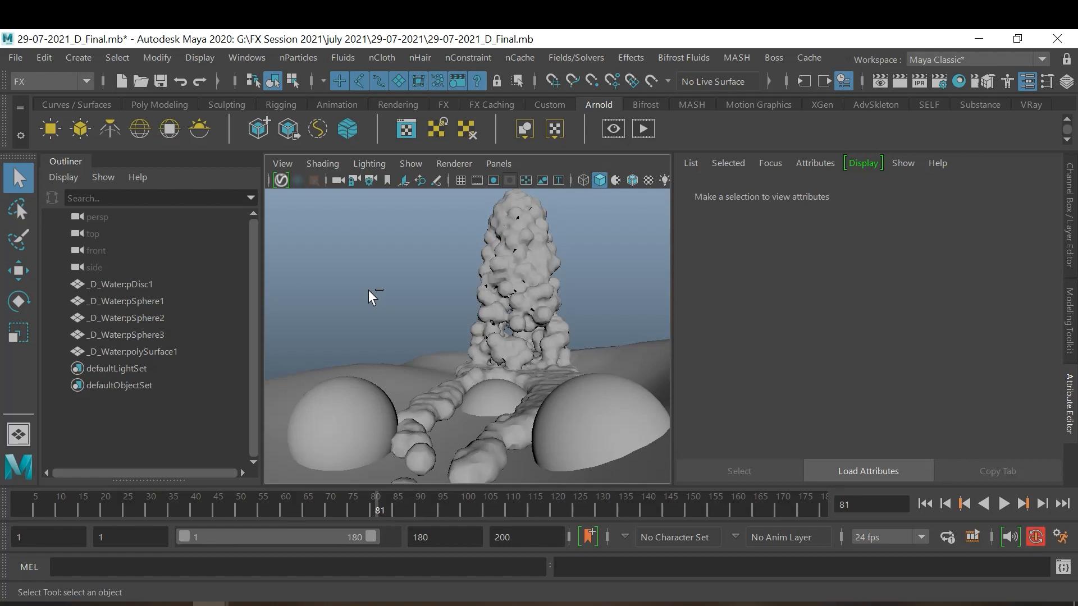
key(ctrl+s)
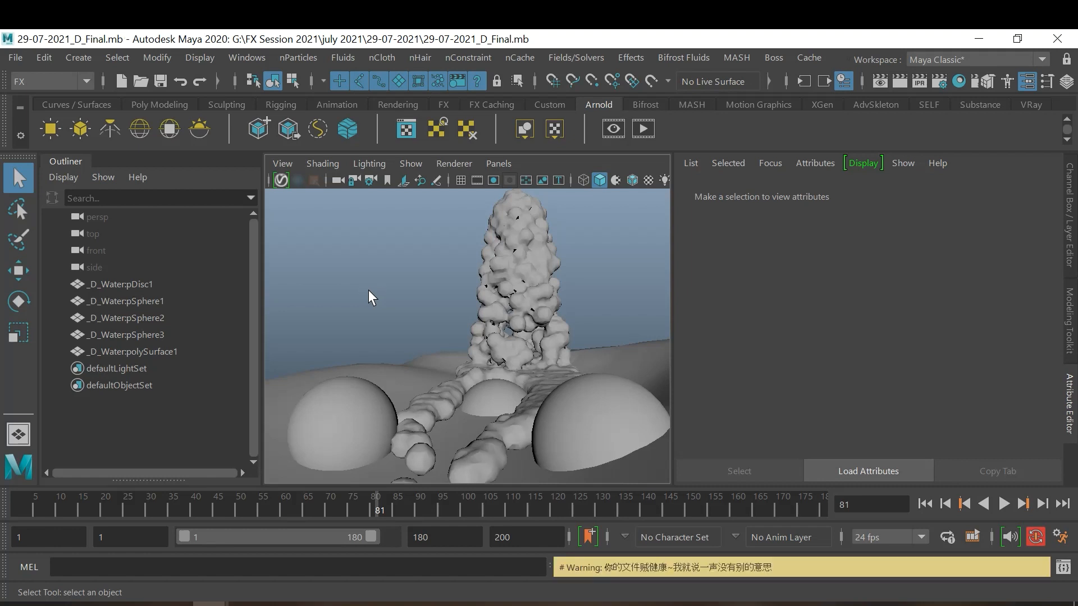